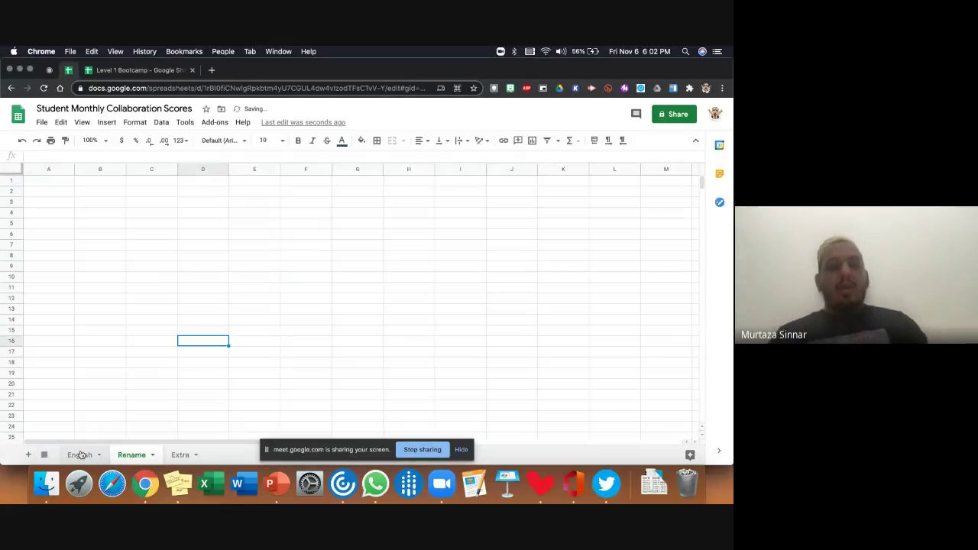
- On the English sheet, delete the monthly averages in row 10 (A10:L10)
{"action": "left_click", "coordinate": [81, 455]}
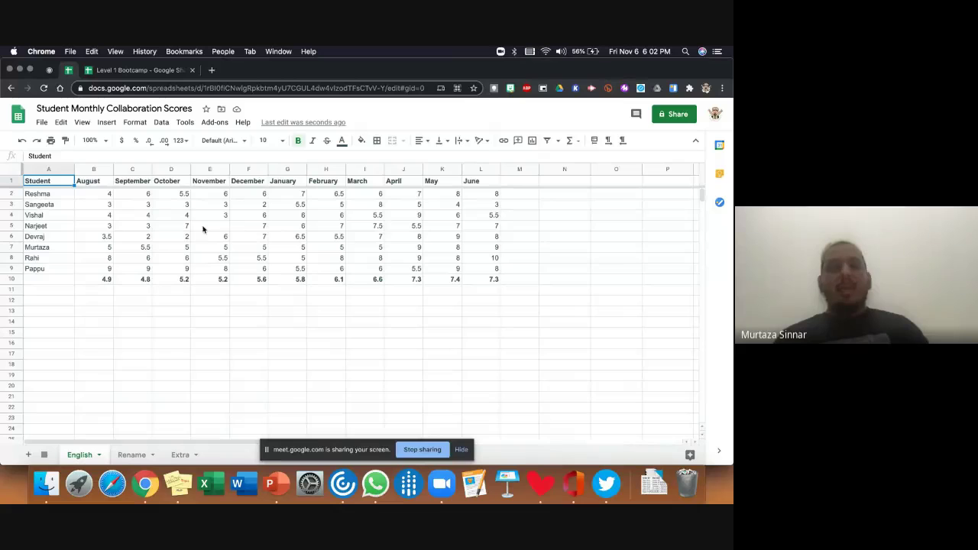
{"action": "left_click_drag", "start_coordinate": [39, 280], "coordinate": [490, 286]}
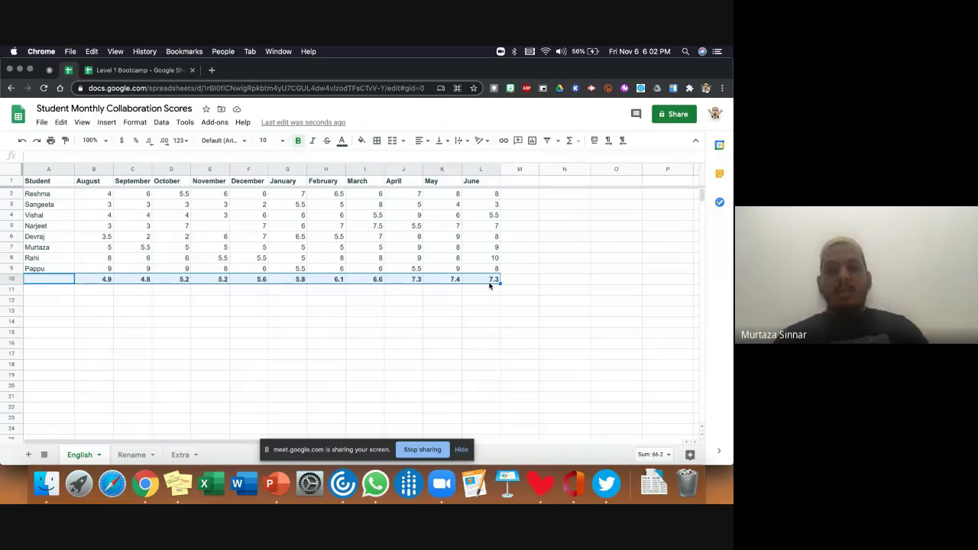
{"action": "key", "text": "Delete"}
{"action": "left_click", "coordinate": [517, 281]}
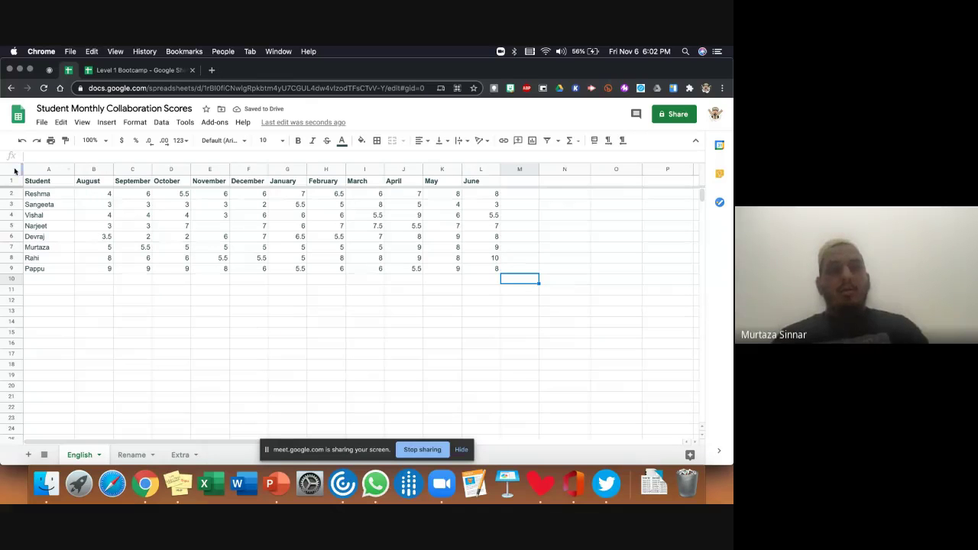
- Select the whole sheet to browse formatting options, then pick M2 for Reshma's average
{"action": "key", "text": "super+a"}
{"action": "left_click", "coordinate": [131, 122]}
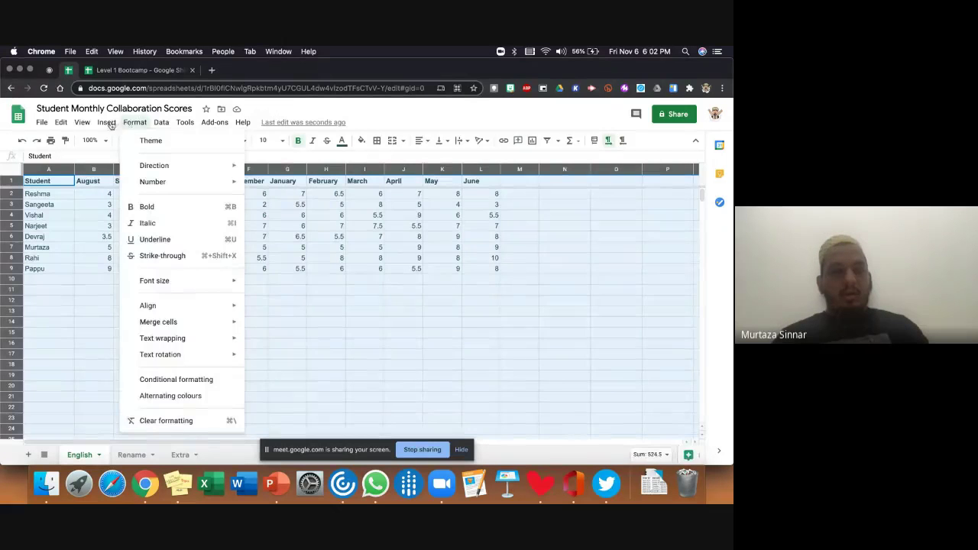
{"action": "mouse_move", "coordinate": [107, 122]}
{"action": "left_click", "coordinate": [437, 293]}
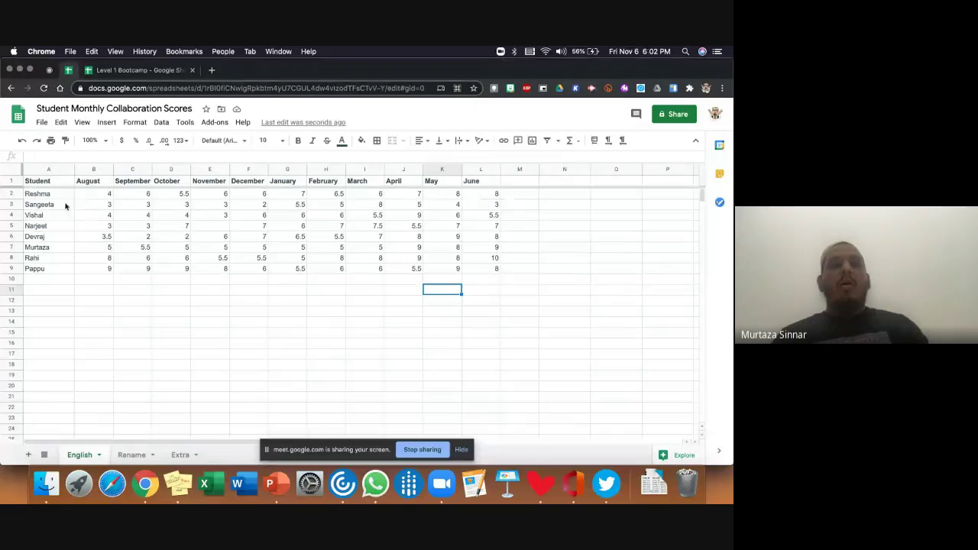
{"action": "left_click", "coordinate": [521, 197]}
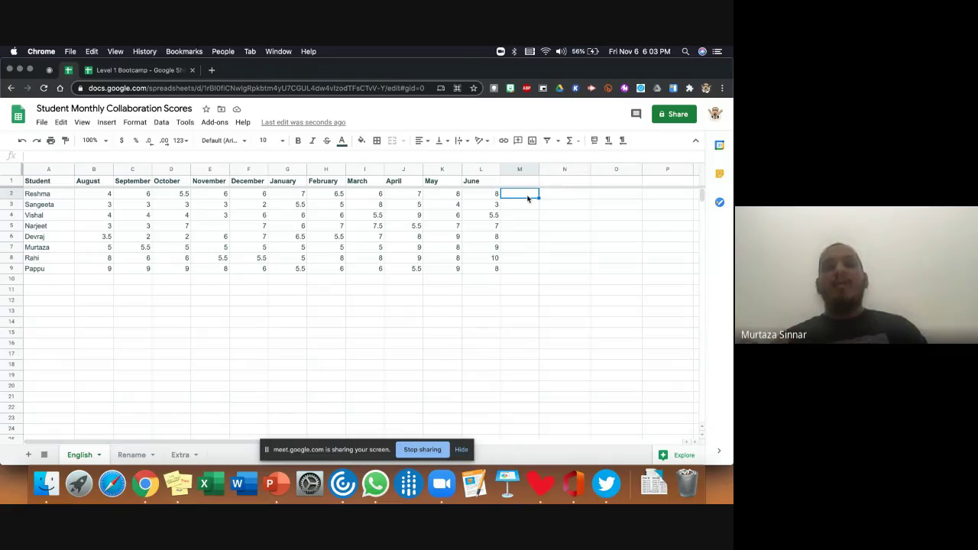
- Enter =AVERAGE(B2:L2) in M2 (result 6), then trial-copy it down and undo
{"action": "left_click", "coordinate": [572, 140]}
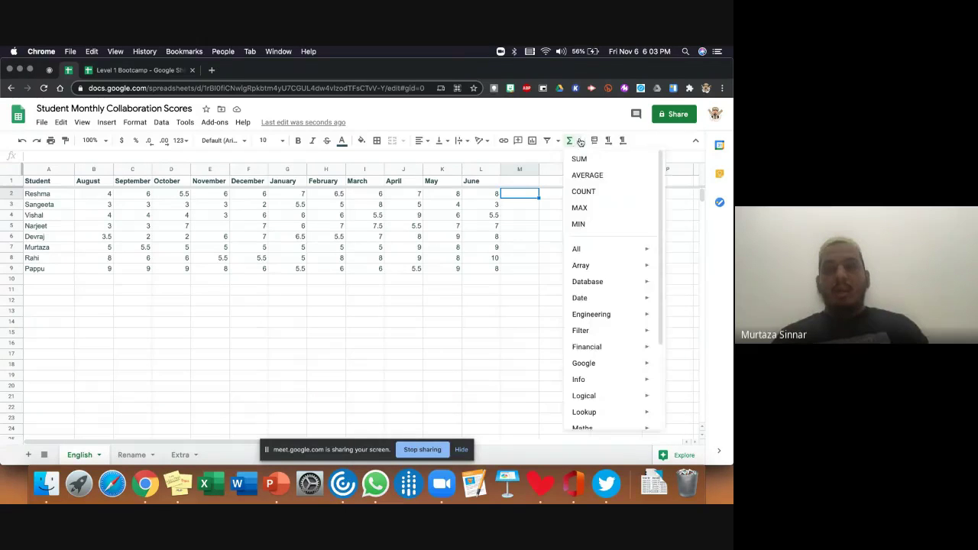
{"action": "left_click", "coordinate": [587, 175]}
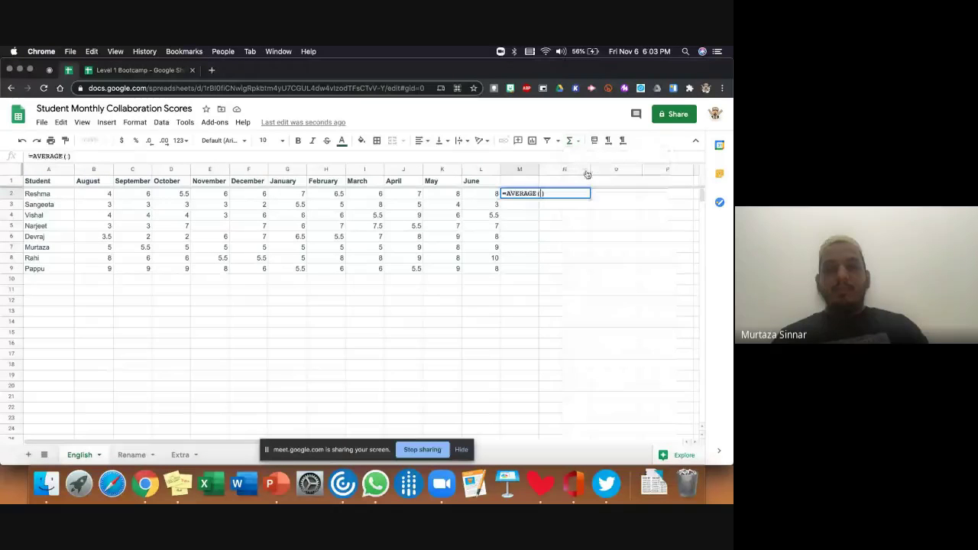
{"action": "left_click_drag", "start_coordinate": [88, 194], "coordinate": [477, 195]}
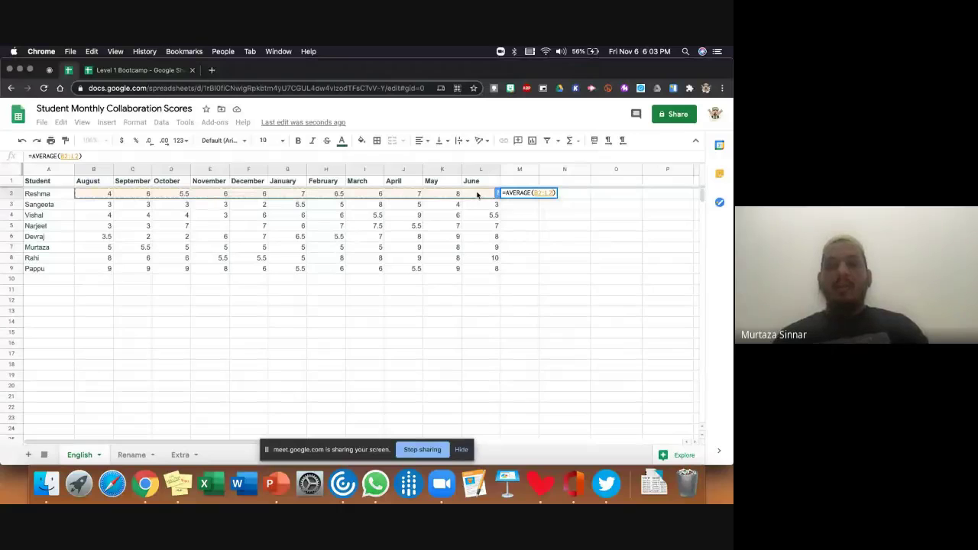
{"action": "key", "text": "Return"}
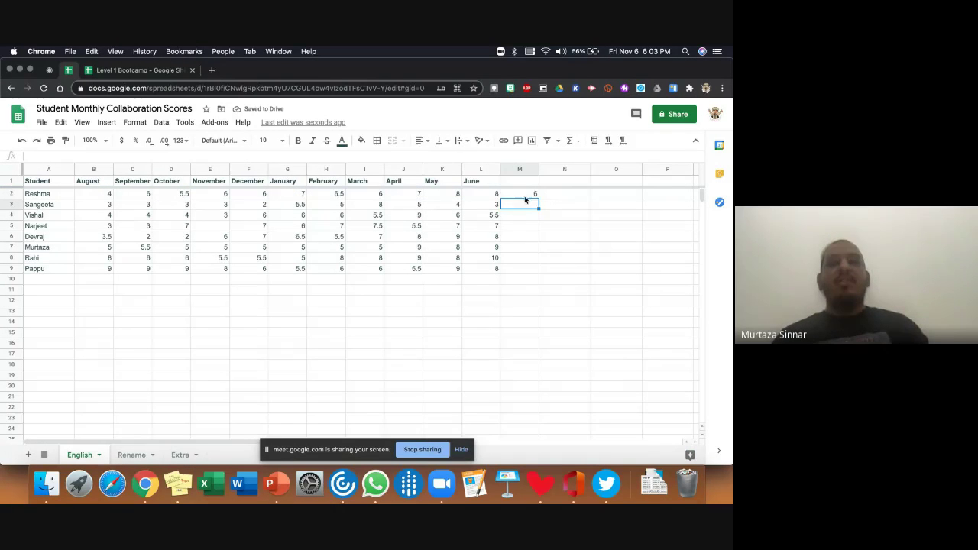
{"action": "left_click", "coordinate": [525, 197]}
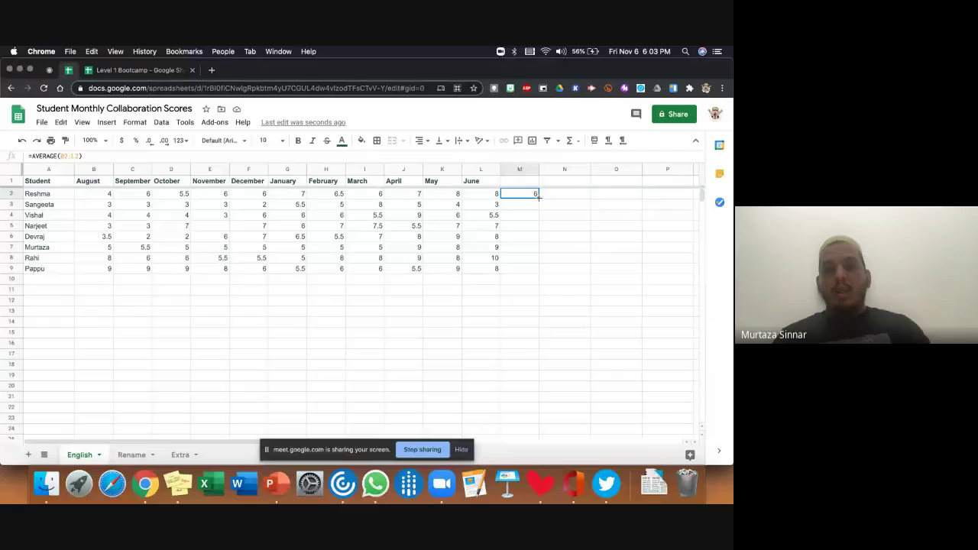
{"action": "left_click_drag", "start_coordinate": [538, 197], "coordinate": [538, 273]}
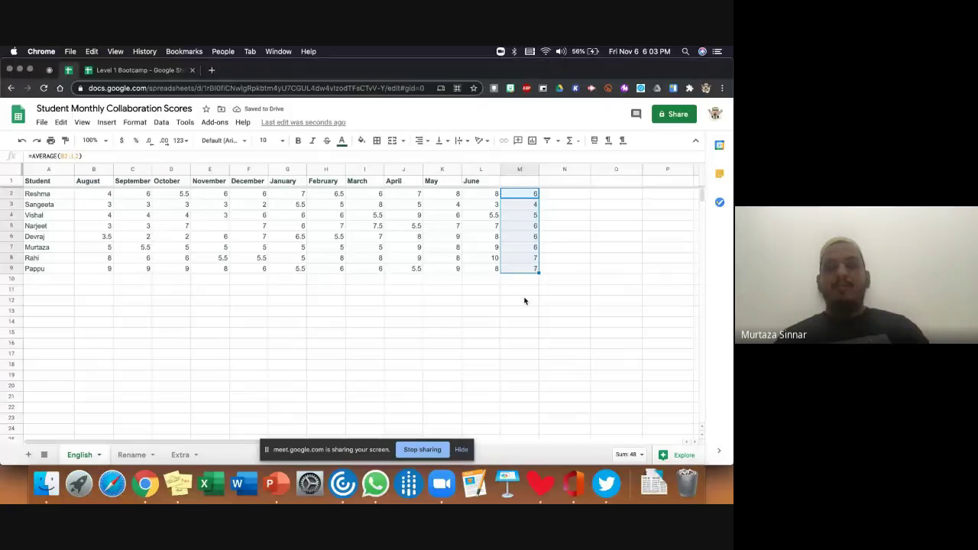
{"action": "key", "text": "super+z"}
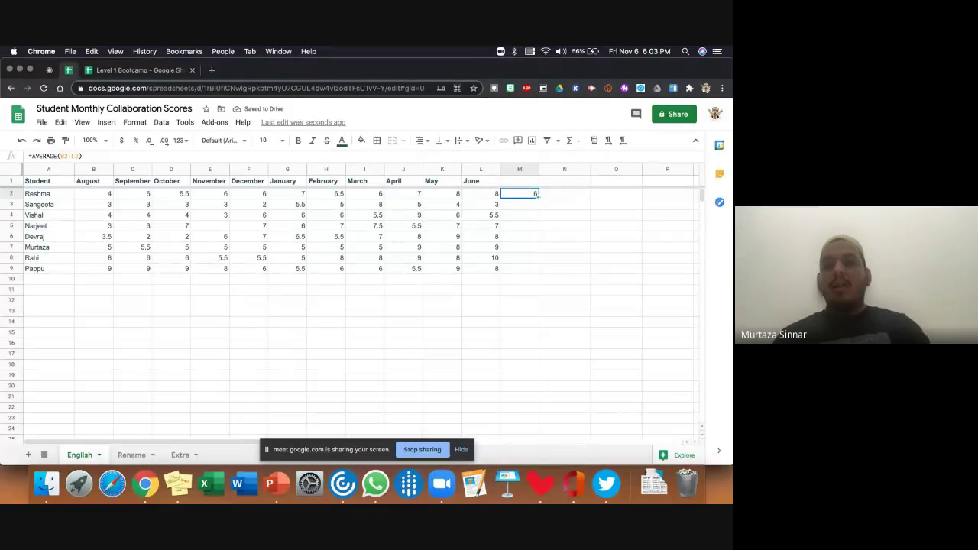
- Fill the M2 average formula down column M for every student
{"action": "double_click", "coordinate": [538, 197]}
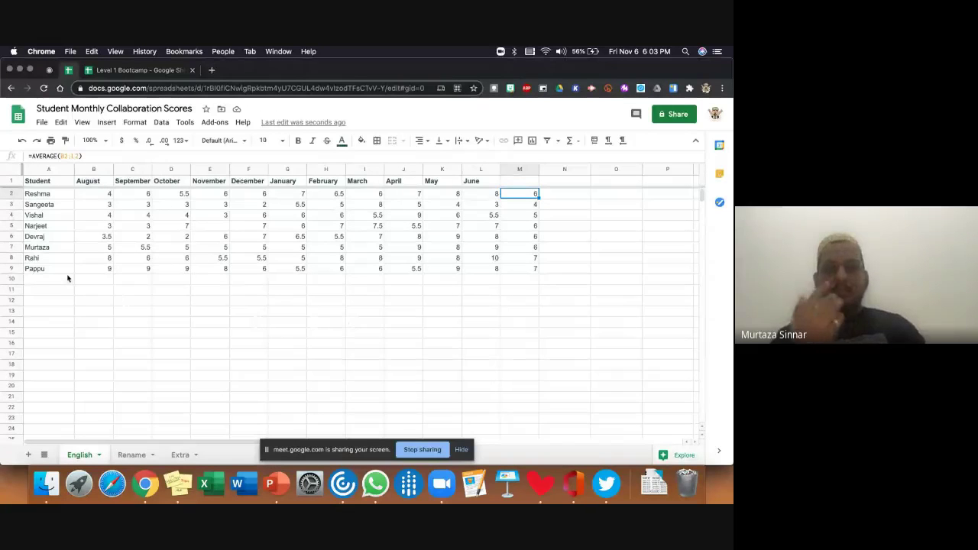
{"action": "left_click_drag", "start_coordinate": [98, 197], "coordinate": [98, 270]}
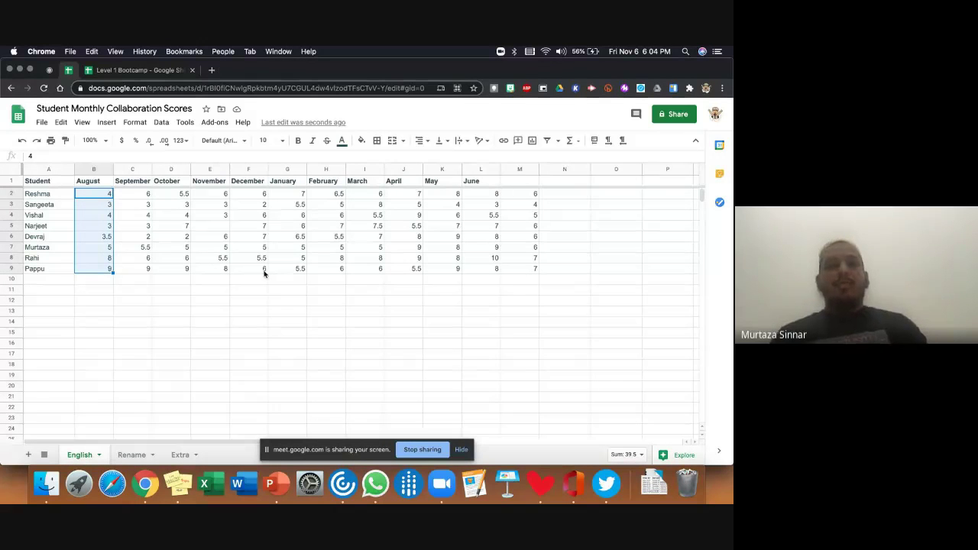
{"action": "left_click", "coordinate": [102, 282]}
- Enter =AVERAGE(B2:B9) in B10 and copy it across to L10 (4.9 to 7.3)
{"action": "left_click", "coordinate": [570, 141]}
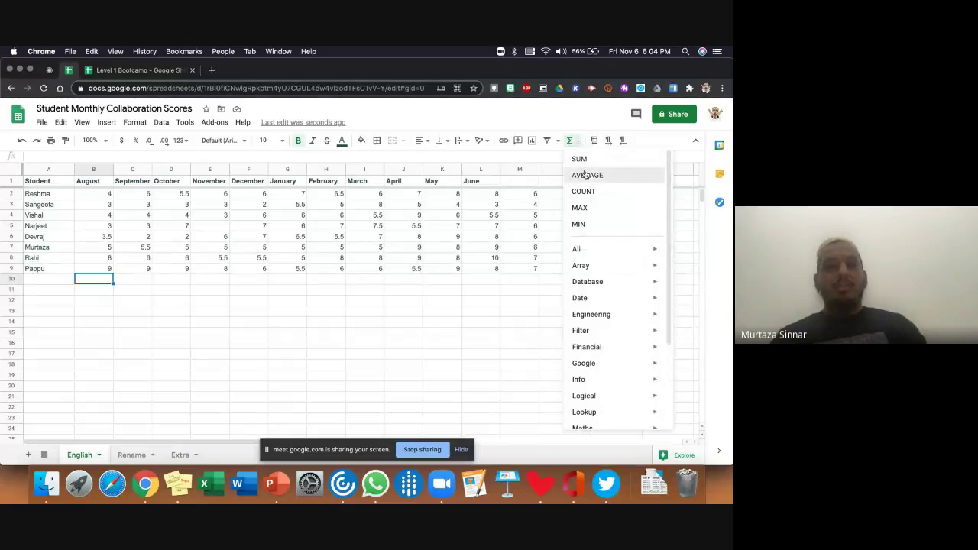
{"action": "left_click", "coordinate": [586, 175]}
{"action": "left_click_drag", "start_coordinate": [105, 196], "coordinate": [105, 267]}
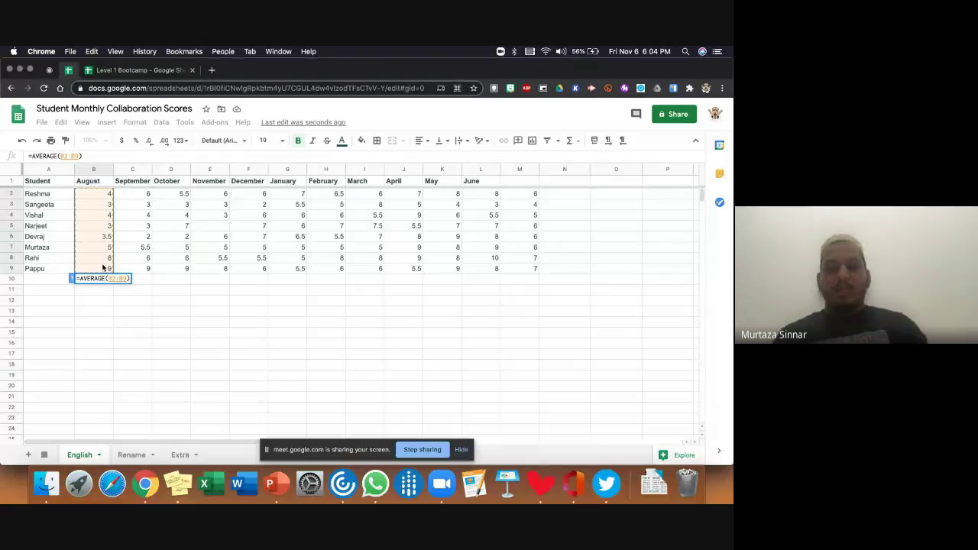
{"action": "key", "text": "Return"}
{"action": "left_click", "coordinate": [108, 280]}
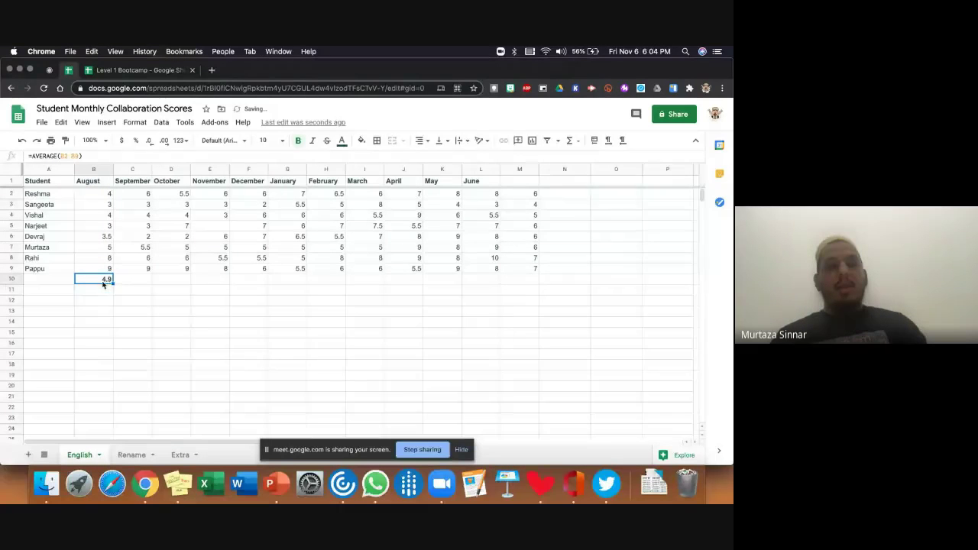
{"action": "left_click_drag", "start_coordinate": [113, 282], "coordinate": [410, 270]}
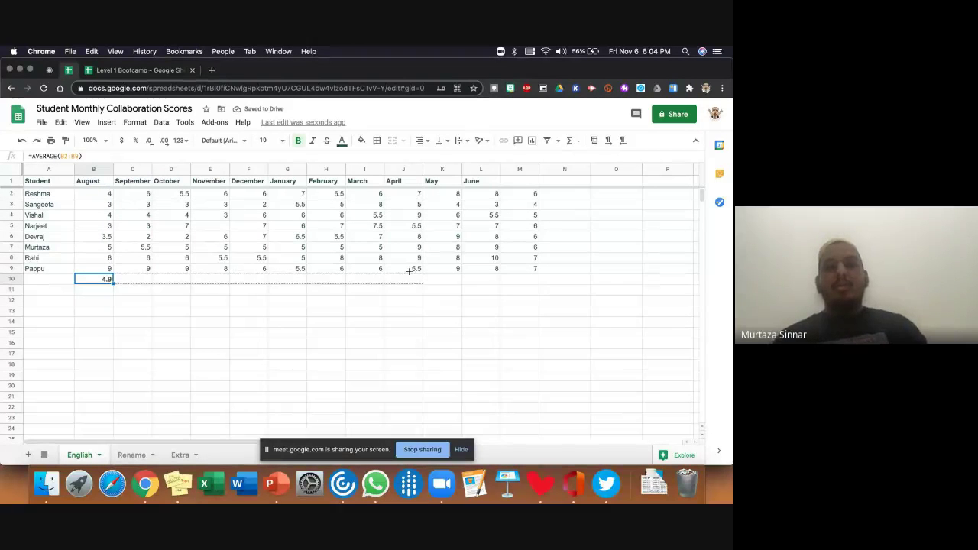
{"action": "left_click_drag", "start_coordinate": [391, 309], "coordinate": [495, 296]}
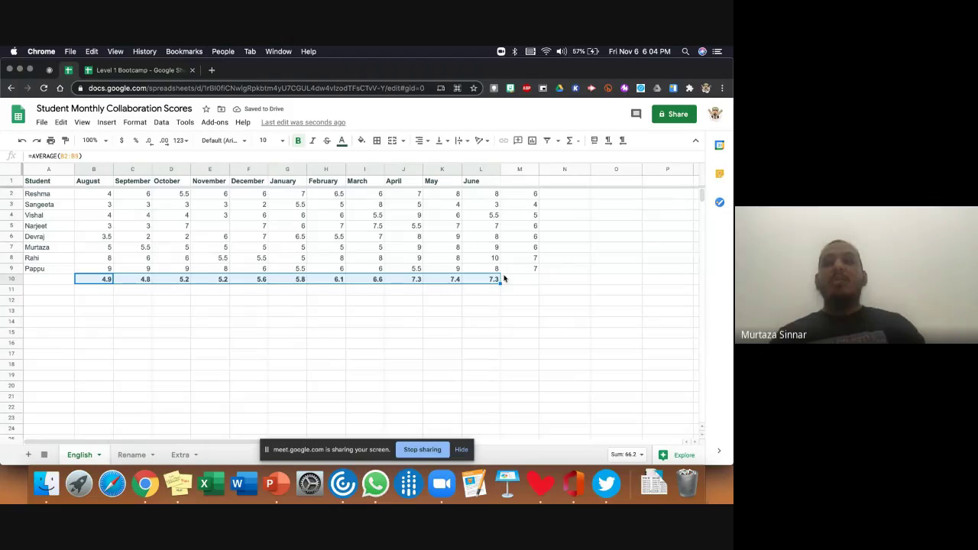
{"action": "left_click", "coordinate": [575, 141]}
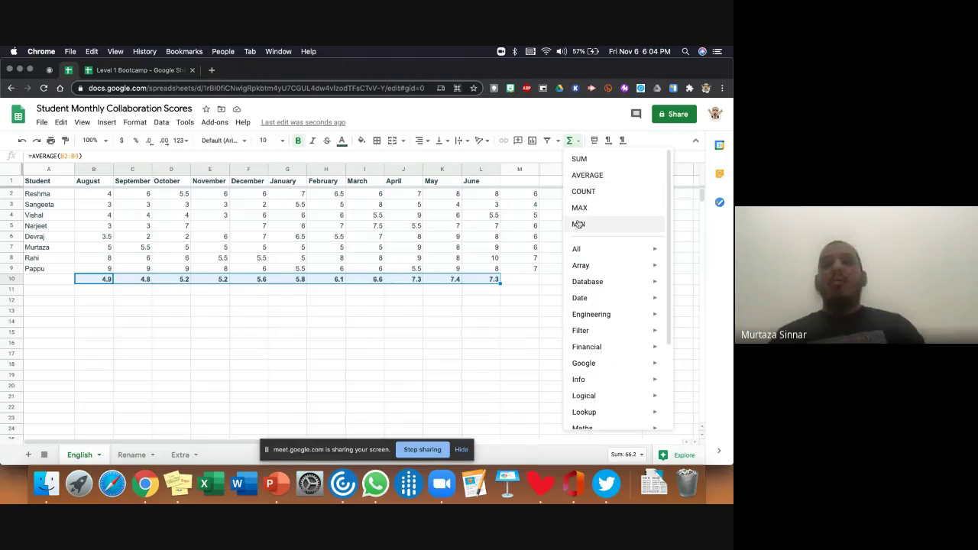
{"action": "left_click", "coordinate": [537, 280]}
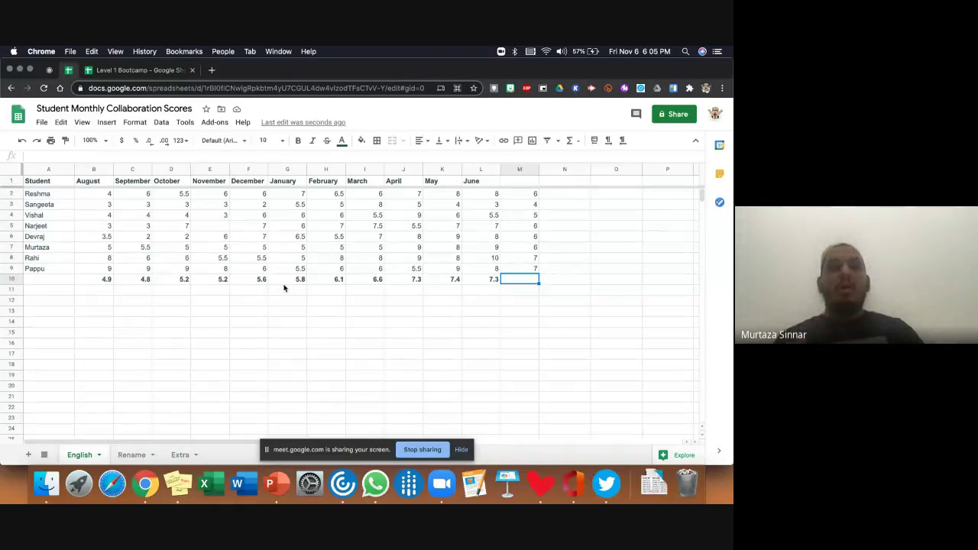
- Enter 6 as Narjeet's November score in E5
{"action": "left_click", "coordinate": [223, 226]}
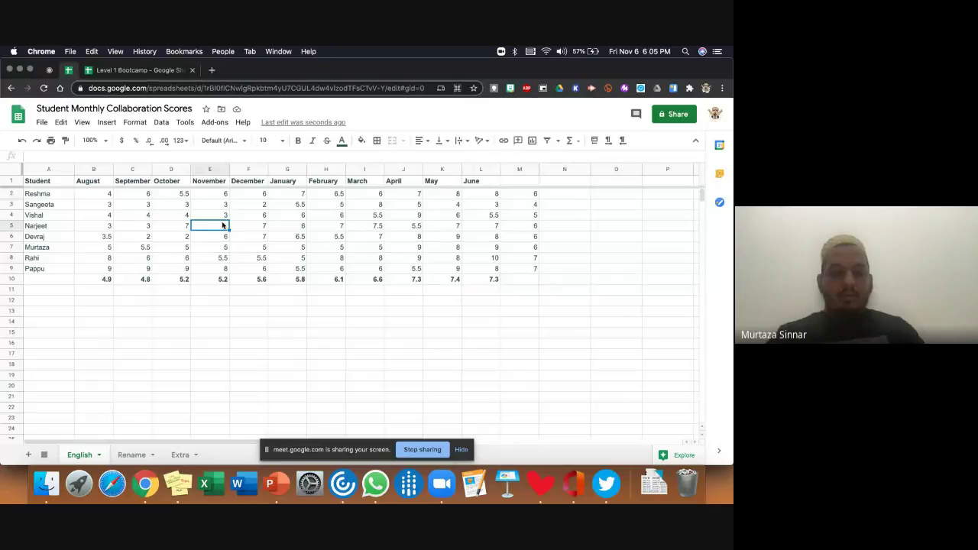
{"action": "type", "text": "6"}
{"action": "left_click", "coordinate": [570, 353]}
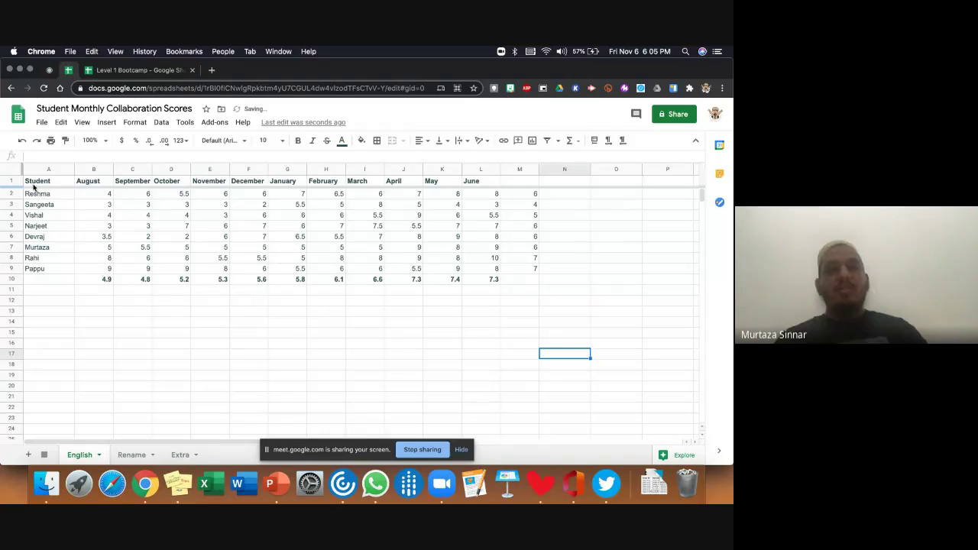
- Select table rows 1–11 and view Explore's statistics and suggested charts (sum 645.04, average 6.03)
{"action": "left_click_drag", "start_coordinate": [16, 182], "coordinate": [488, 279]}
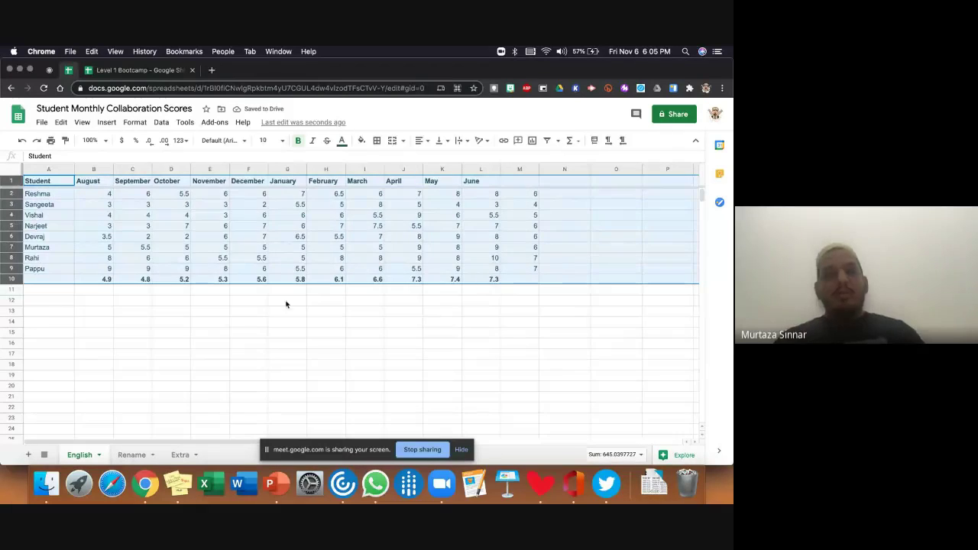
{"action": "left_click", "coordinate": [287, 310]}
{"action": "left_click_drag", "start_coordinate": [12, 183], "coordinate": [481, 288]}
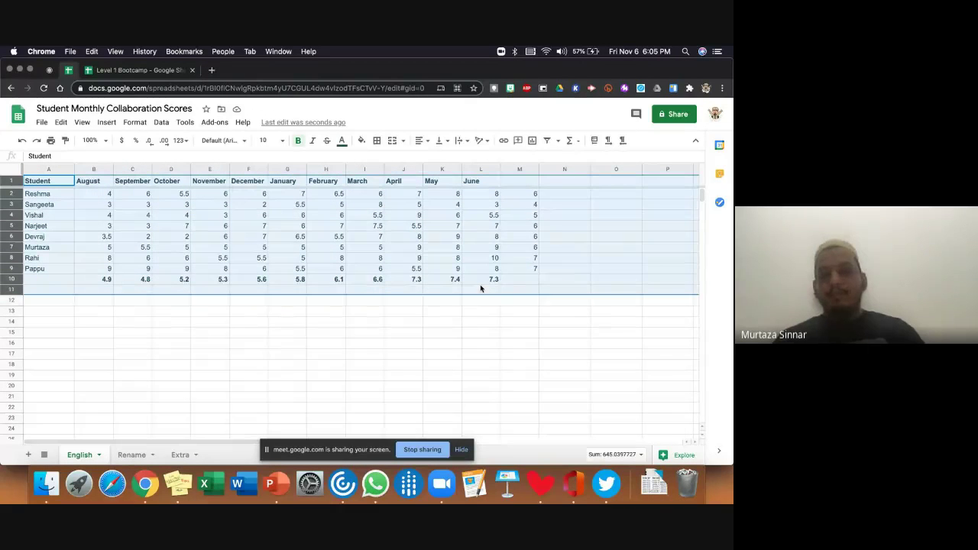
{"action": "left_click", "coordinate": [671, 455]}
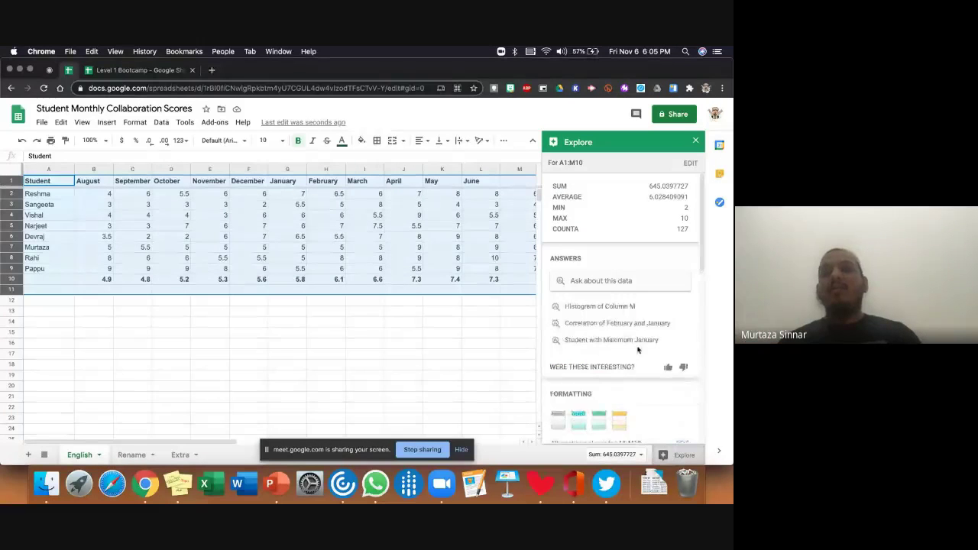
{"action": "scroll", "coordinate": [638, 348], "scroll_direction": "down", "scroll_amount": 5}
{"action": "scroll", "coordinate": [637, 348], "scroll_direction": "down", "scroll_amount": 3}
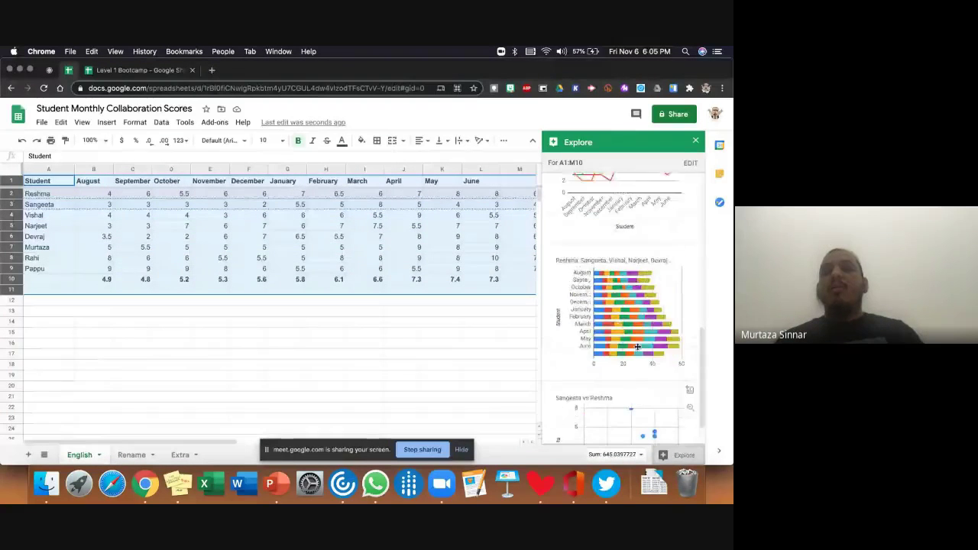
{"action": "scroll", "coordinate": [637, 348], "scroll_direction": "up", "scroll_amount": 5}
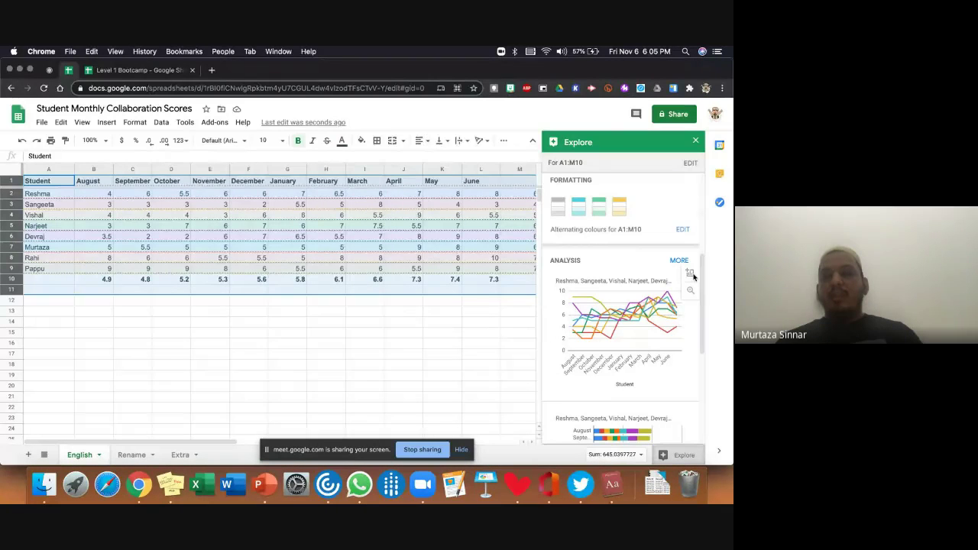
{"action": "key", "text": "ctrl+super+d"}
- Return to Chrome and reload the spreadsheet after the 'Unable to load file' error
{"action": "left_click", "coordinate": [198, 86]}
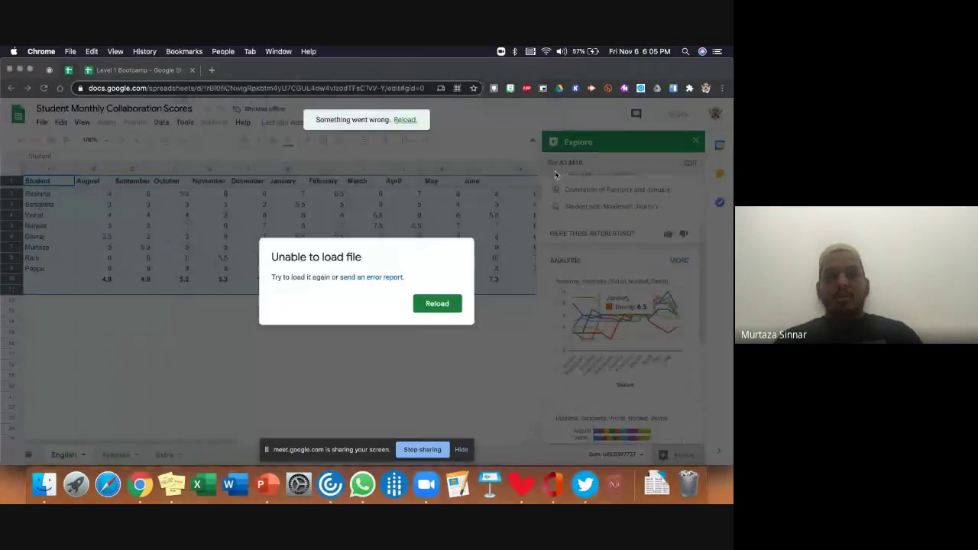
{"action": "left_click", "coordinate": [438, 304]}
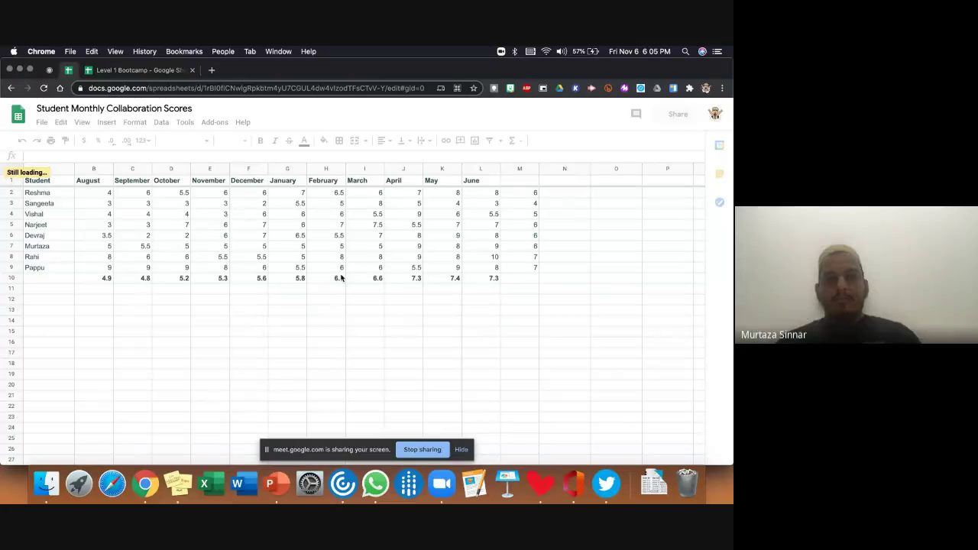
{"action": "left_click_drag", "start_coordinate": [17, 182], "coordinate": [12, 279]}
{"action": "left_click", "coordinate": [396, 330]}
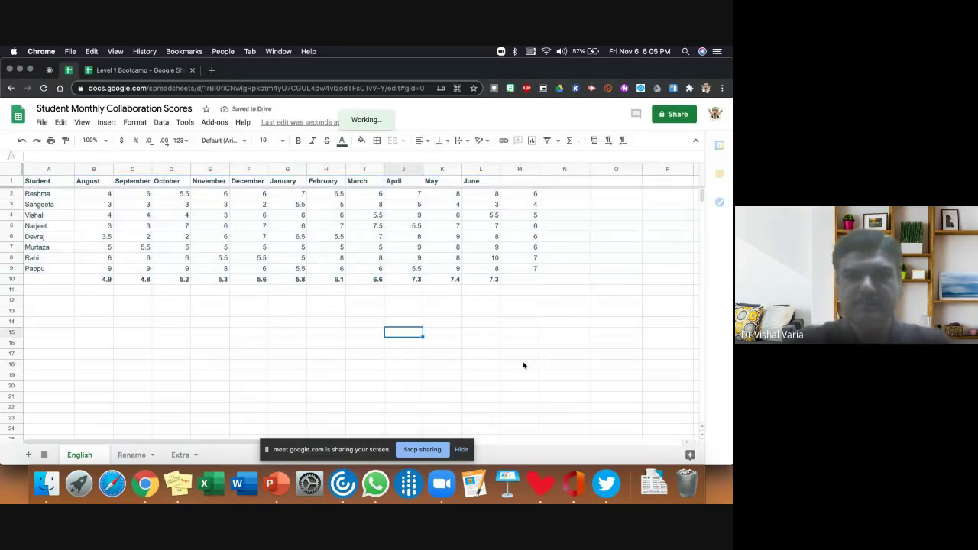
{"action": "left_click", "coordinate": [12, 172]}
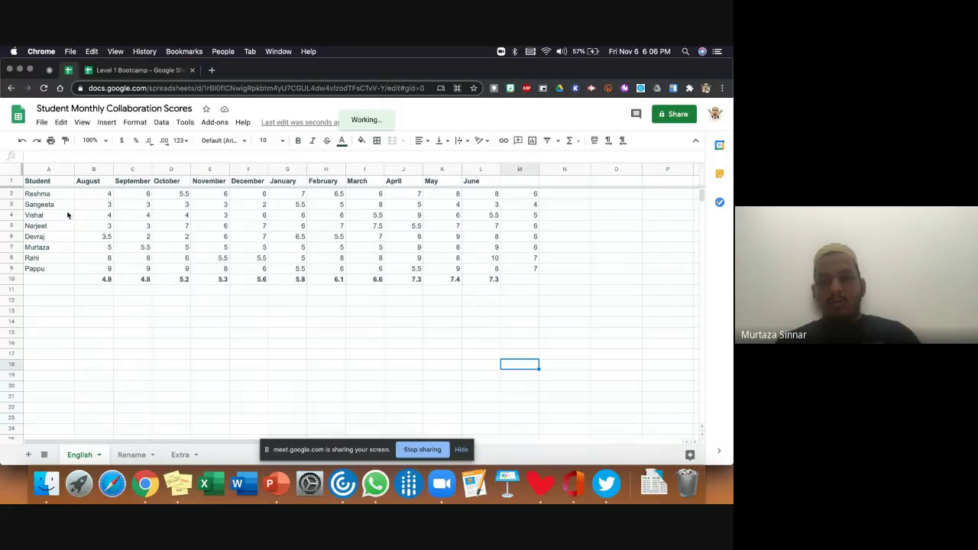
- Insert Explore's suggested all-students line chart for rows 1–10, then delete it
{"action": "left_click", "coordinate": [20, 174]}
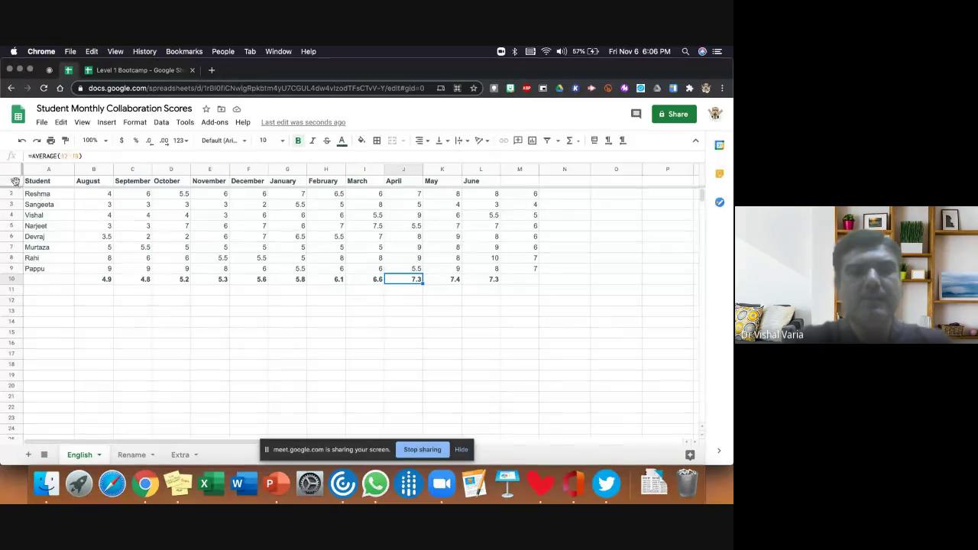
{"action": "left_click_drag", "start_coordinate": [12, 181], "coordinate": [474, 277]}
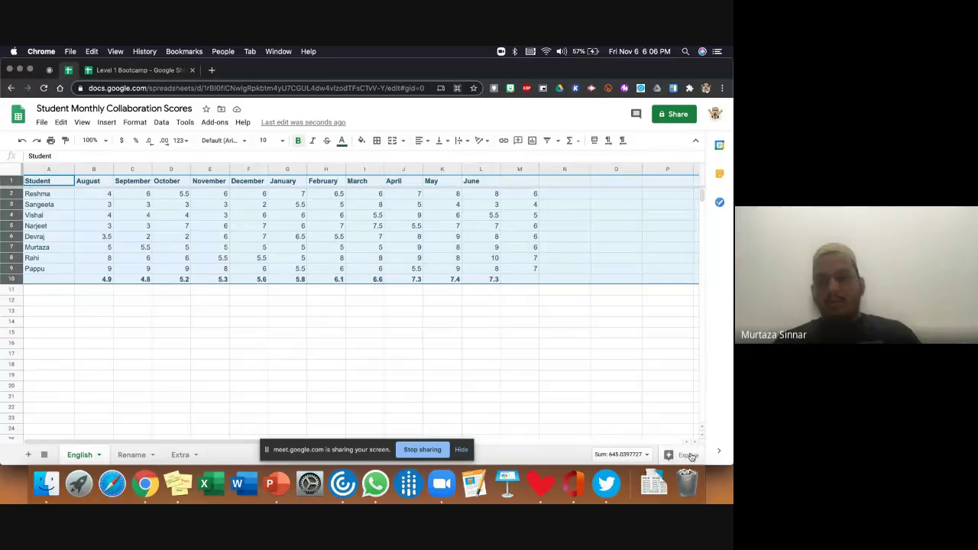
{"action": "left_click", "coordinate": [688, 455]}
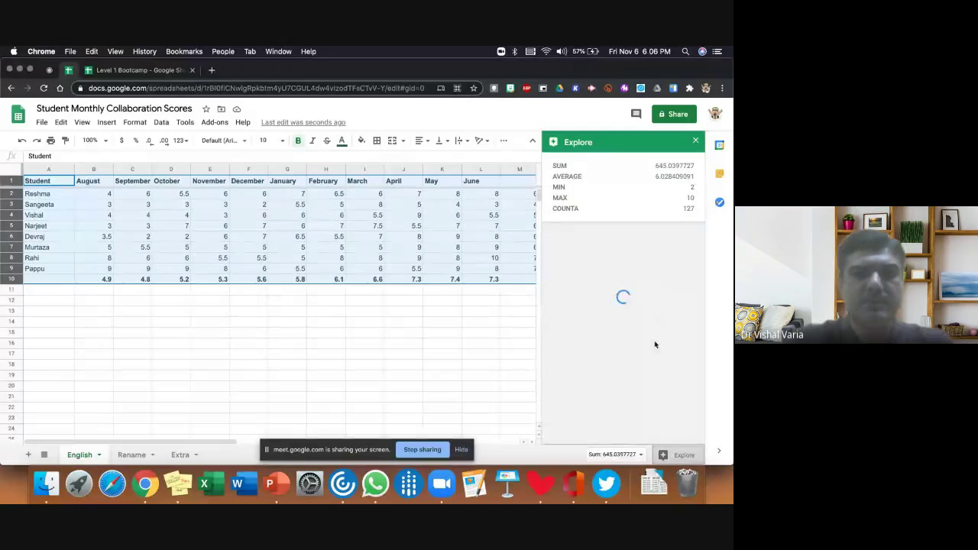
{"action": "scroll", "coordinate": [655, 345], "scroll_direction": "down", "scroll_amount": 5}
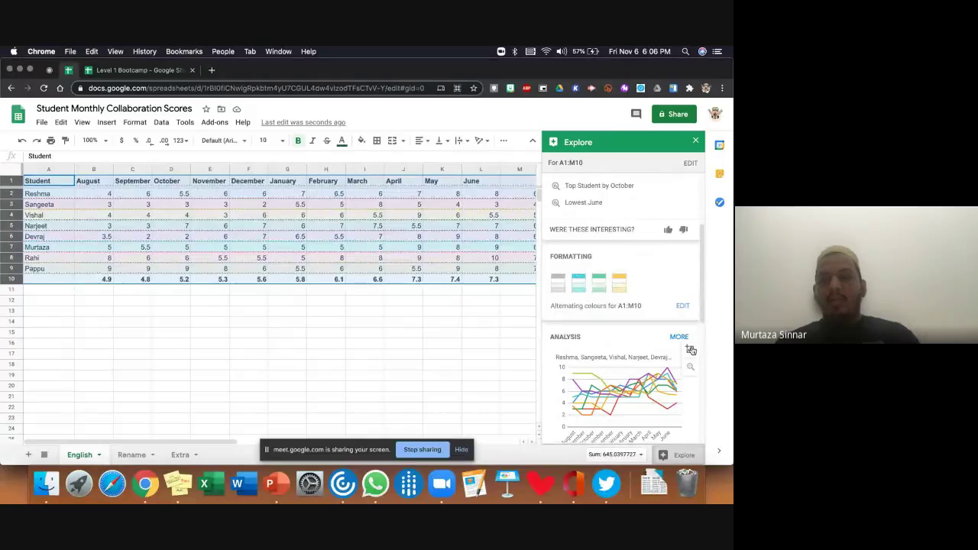
{"action": "left_click", "coordinate": [691, 350]}
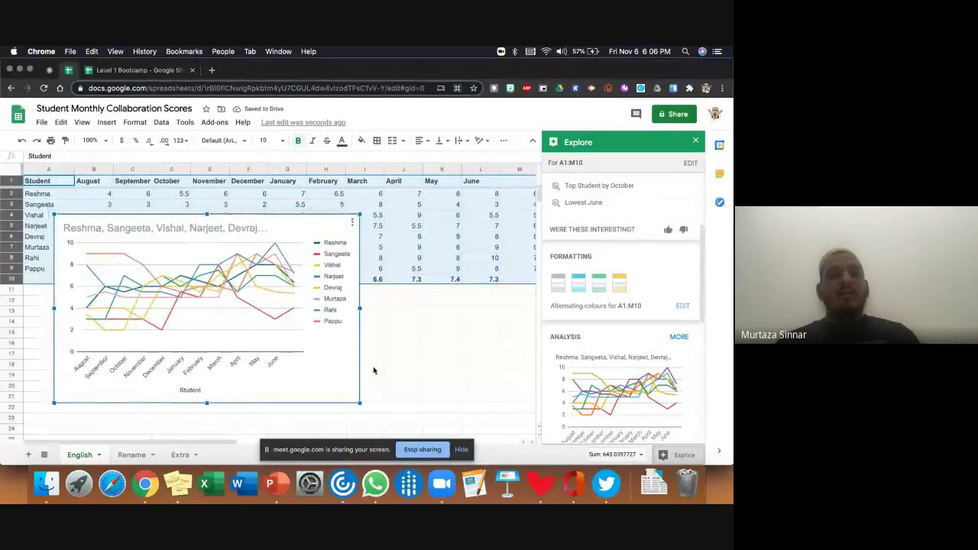
{"action": "left_click_drag", "start_coordinate": [374, 371], "coordinate": [426, 389]}
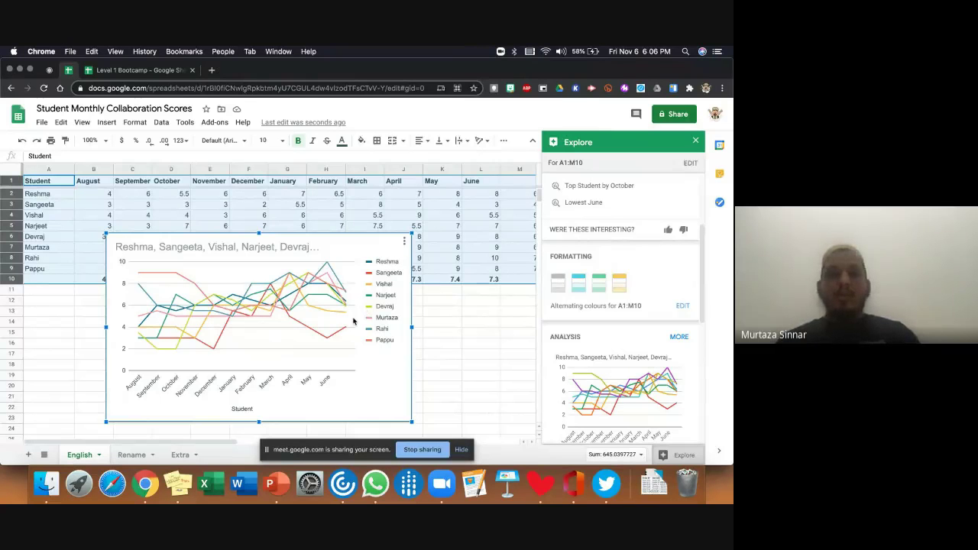
{"action": "key", "text": "Delete"}
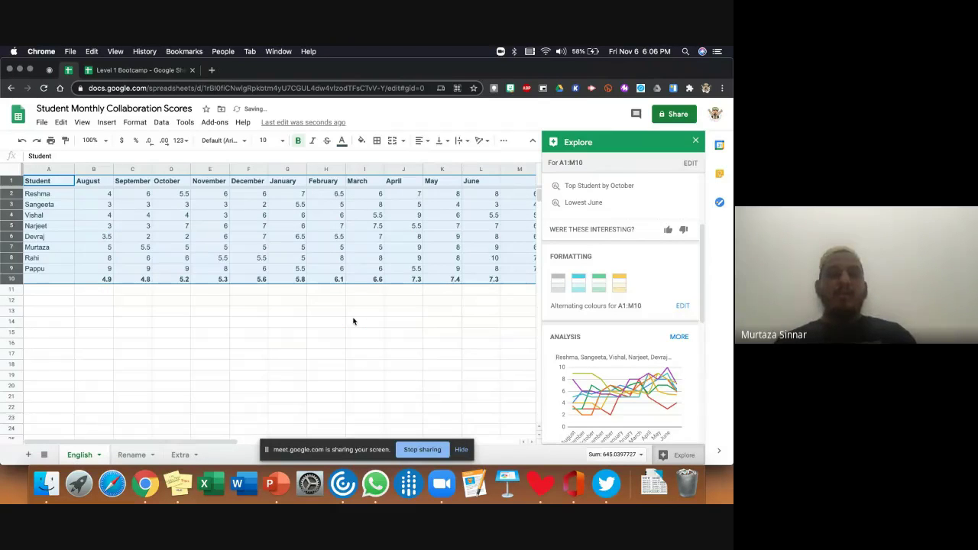
{"action": "left_click", "coordinate": [353, 321]}
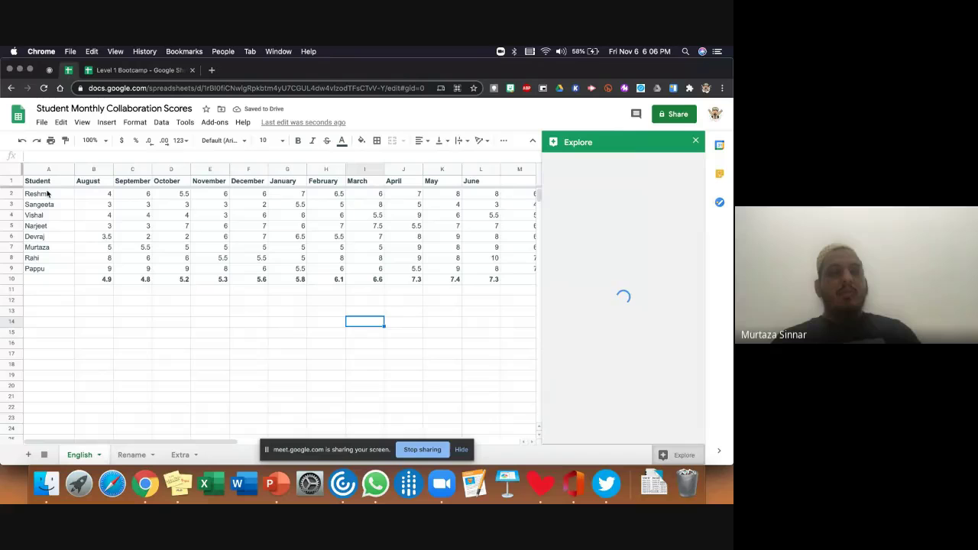
- Select the header and Reshma's row and insert Explore's 'Reshma vs Student' chart
{"action": "left_click_drag", "start_coordinate": [42, 184], "coordinate": [493, 197]}
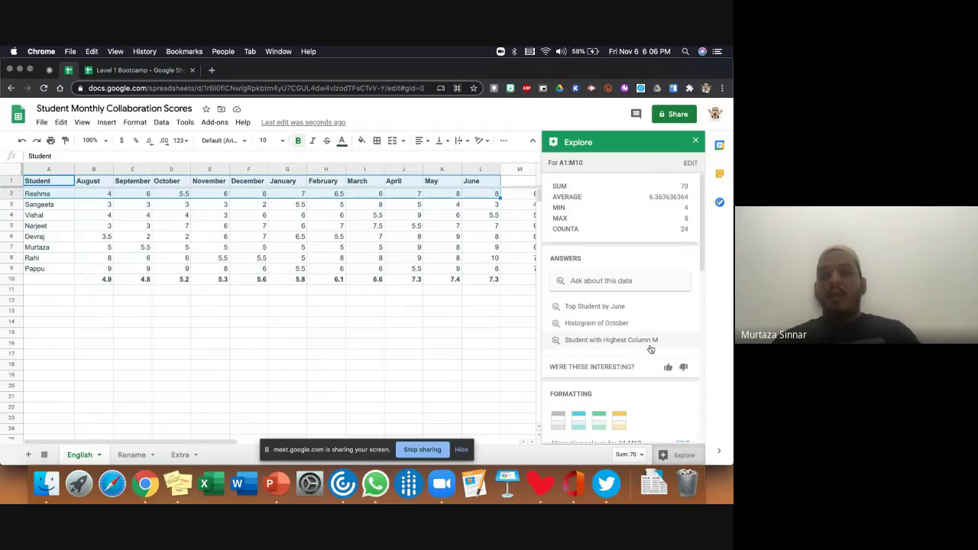
{"action": "scroll", "coordinate": [642, 386], "scroll_direction": "down", "scroll_amount": 3}
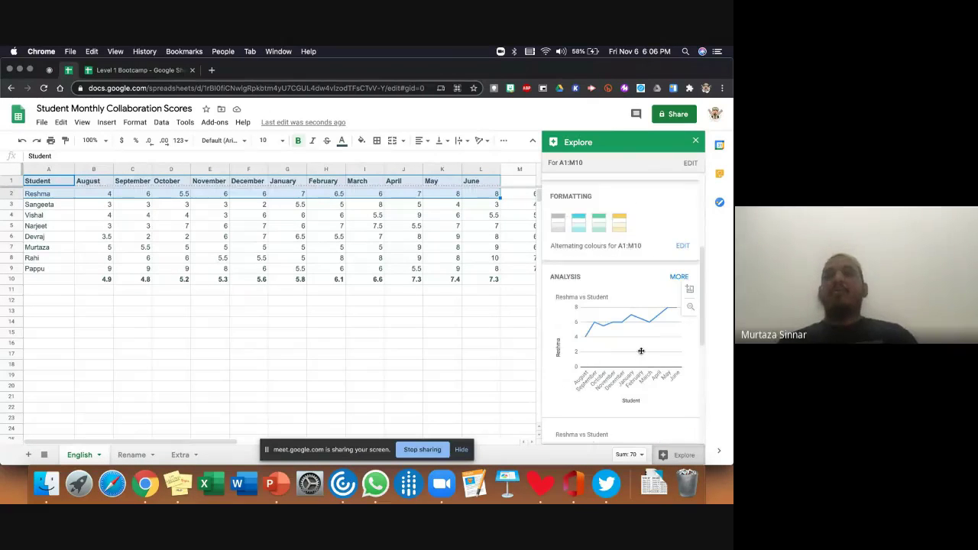
{"action": "left_click", "coordinate": [690, 290]}
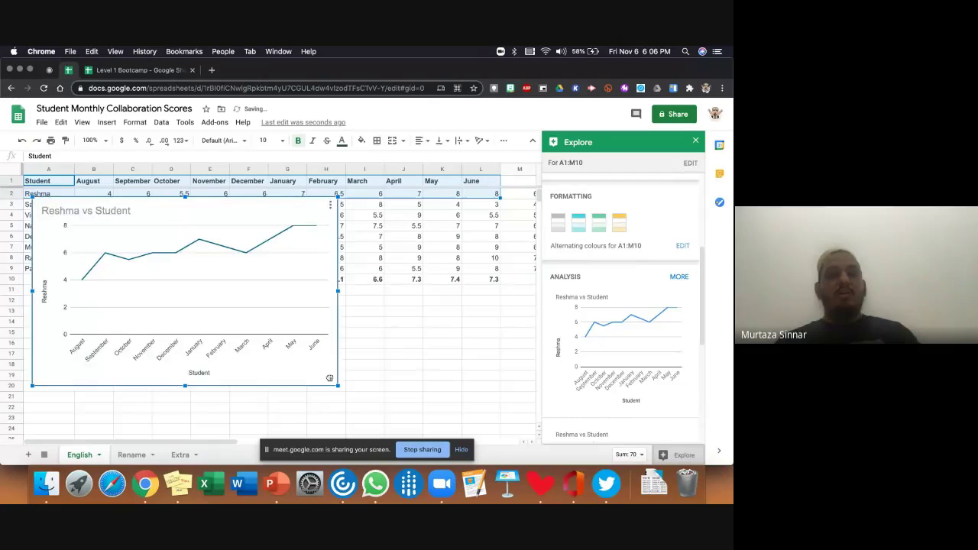
{"action": "left_click_drag", "start_coordinate": [283, 350], "coordinate": [337, 378]}
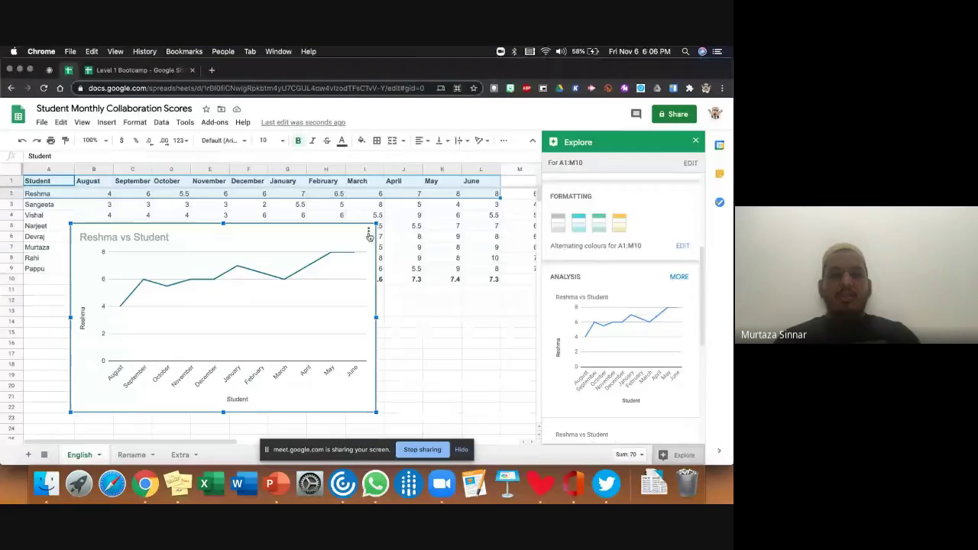
- Use the chart menu's Move to own sheet to create Chart1, then return to English
{"action": "left_click", "coordinate": [368, 232]}
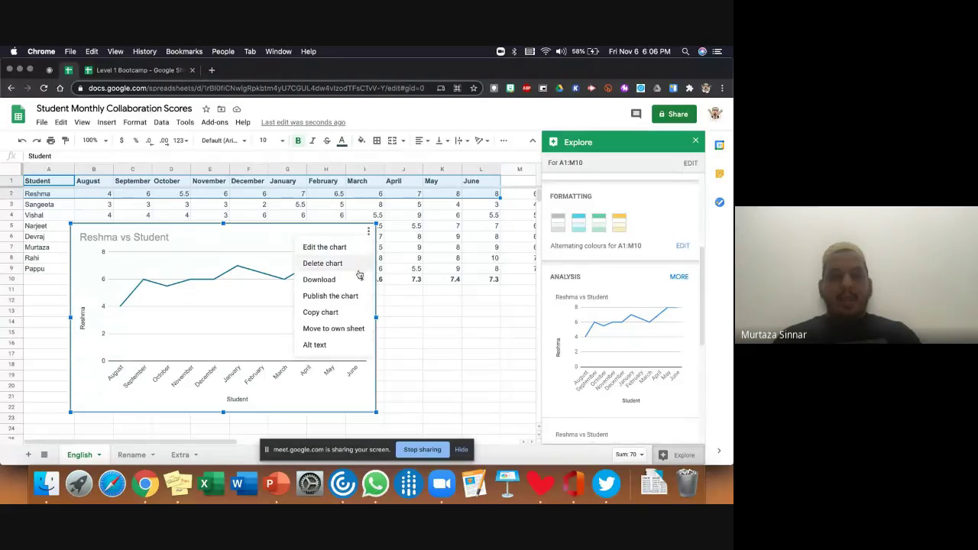
{"action": "mouse_move", "coordinate": [359, 280]}
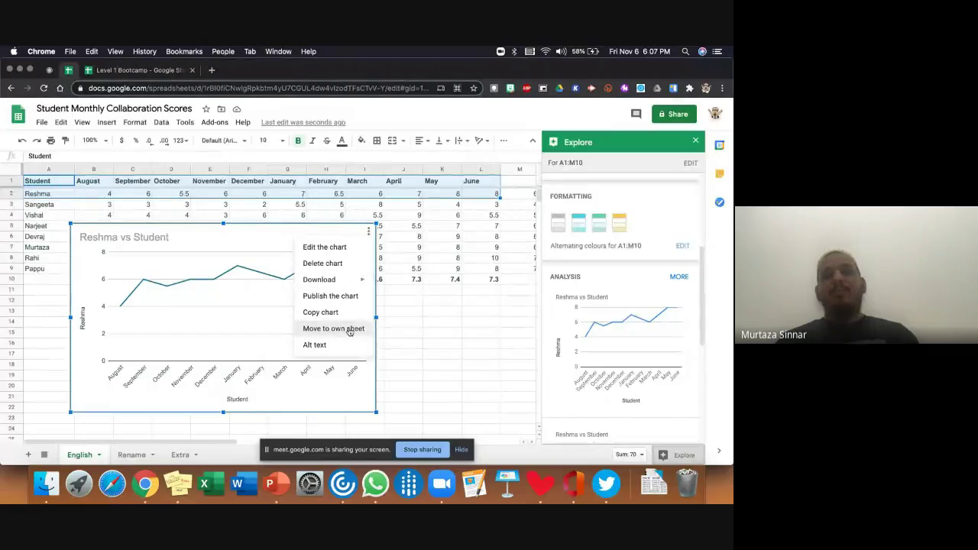
{"action": "left_click", "coordinate": [350, 329]}
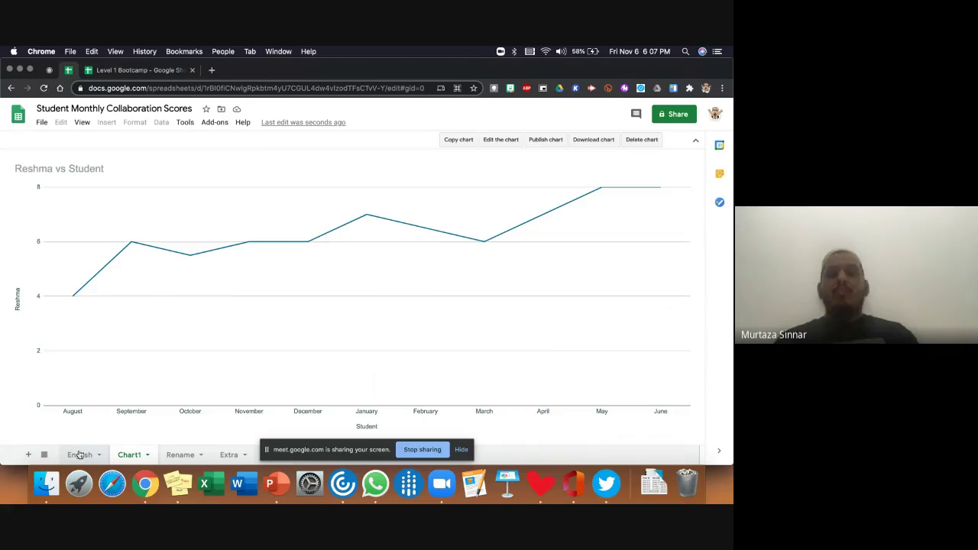
{"action": "key", "text": "alt+Up"}
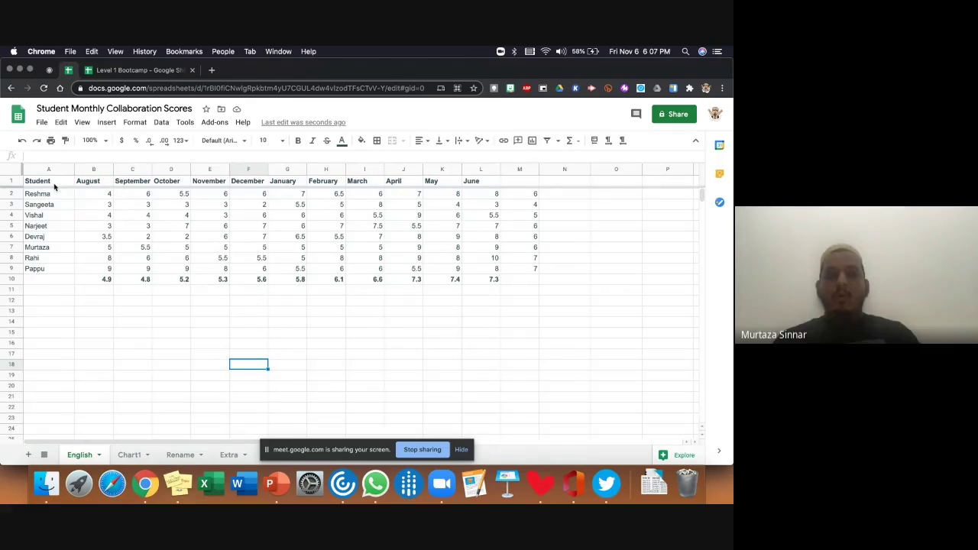
- Insert a chart from A2:L9, switching its type to Line and then to Pie chart
{"action": "left_click_drag", "start_coordinate": [54, 195], "coordinate": [497, 273]}
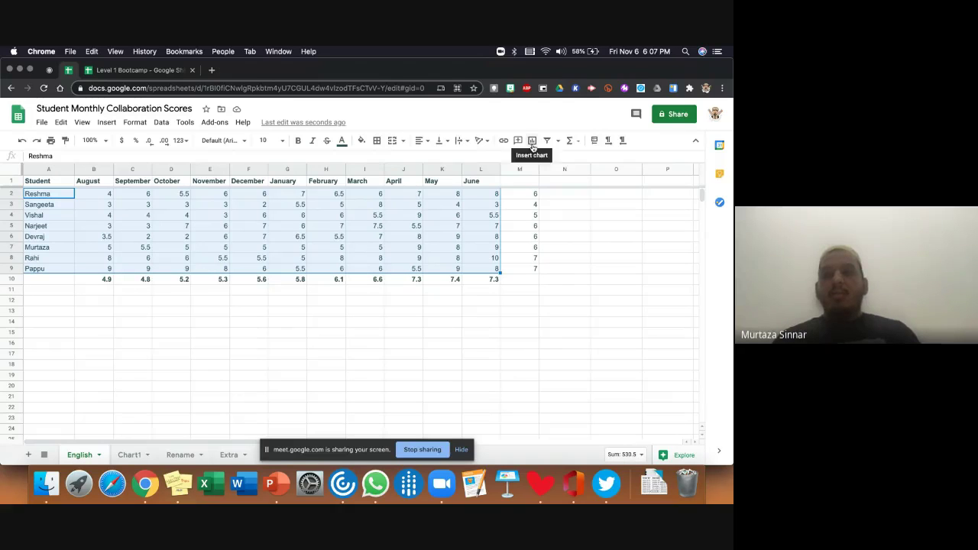
{"action": "left_click", "coordinate": [533, 142]}
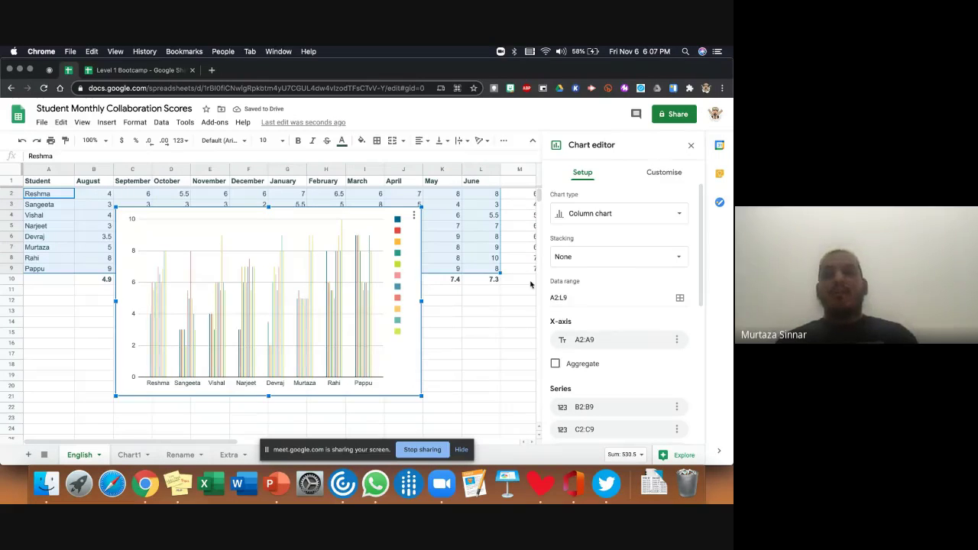
{"action": "left_click", "coordinate": [609, 215]}
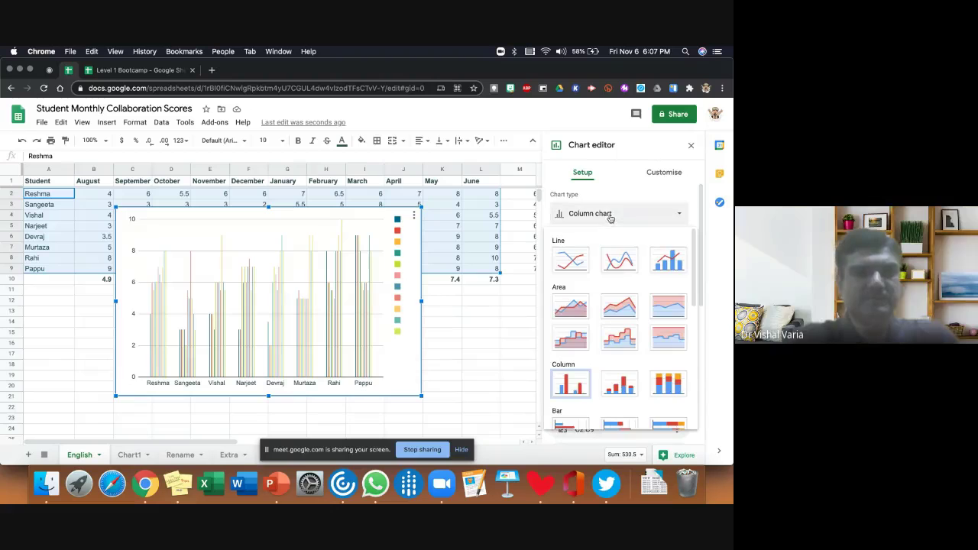
{"action": "left_click", "coordinate": [586, 261]}
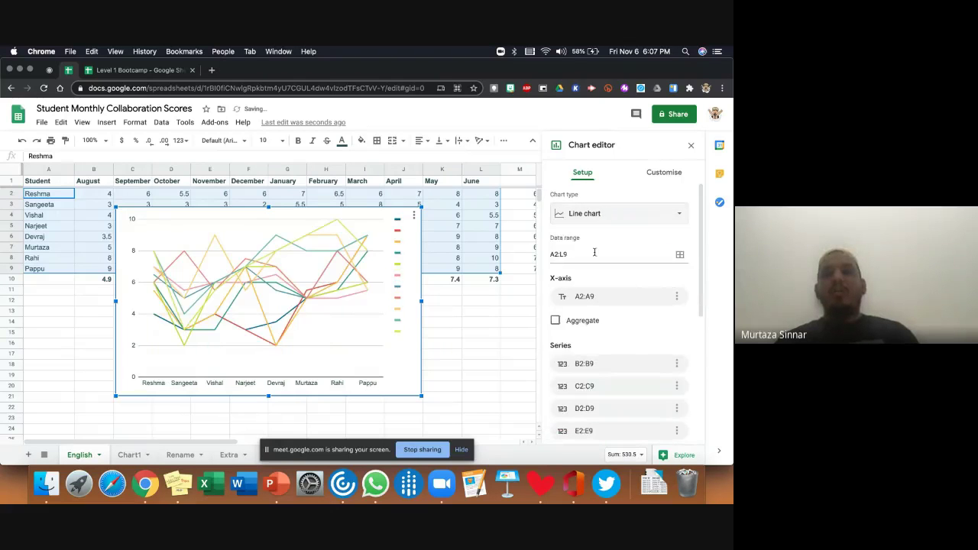
{"action": "left_click", "coordinate": [625, 224]}
{"action": "scroll", "coordinate": [608, 332], "scroll_direction": "down", "scroll_amount": 5}
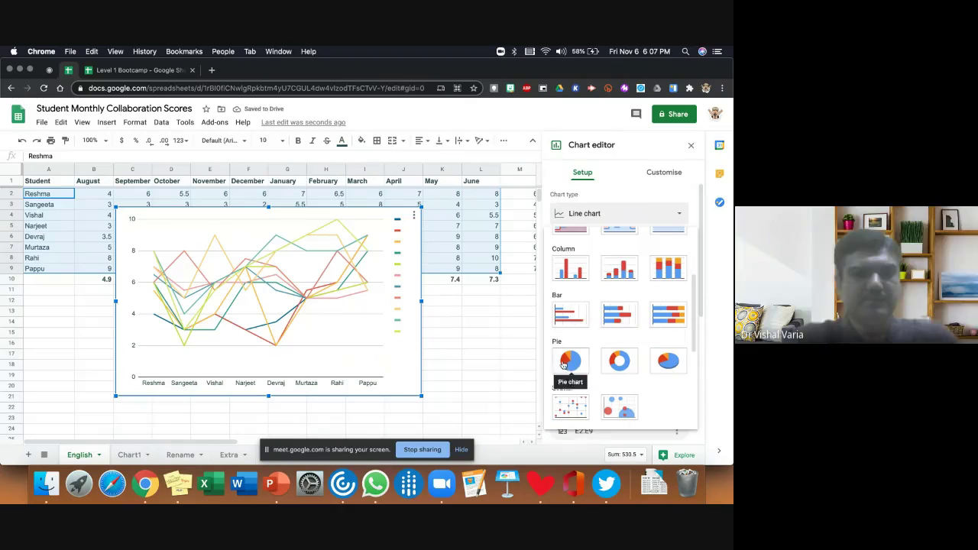
{"action": "left_click", "coordinate": [569, 361]}
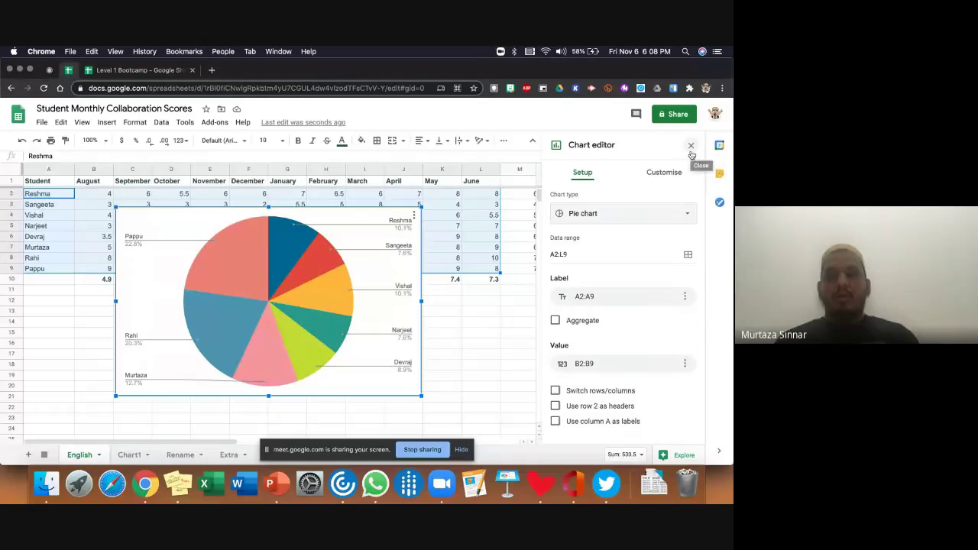
{"action": "left_click", "coordinate": [691, 151]}
- Delete the old pie chart from the English sheet
{"action": "left_click", "coordinate": [402, 285]}
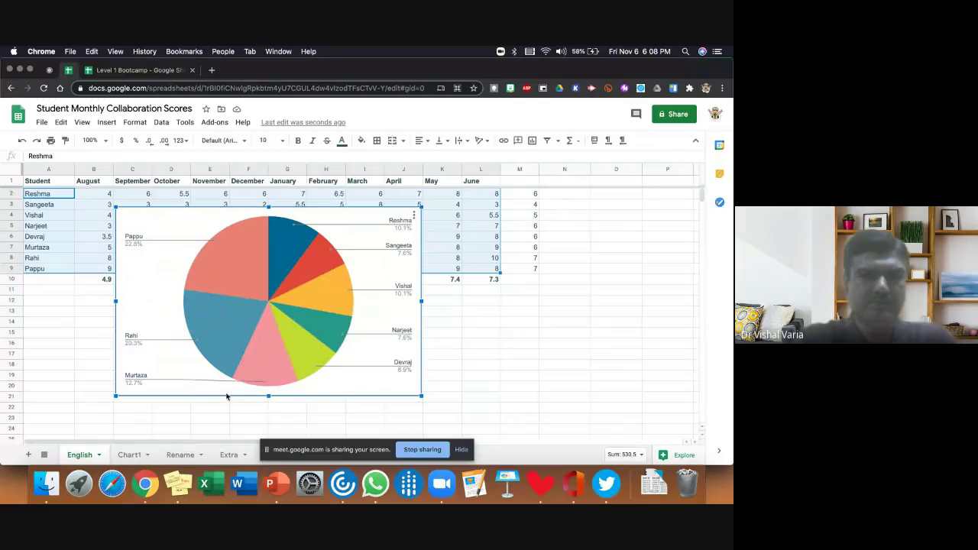
{"action": "left_click", "coordinate": [130, 454]}
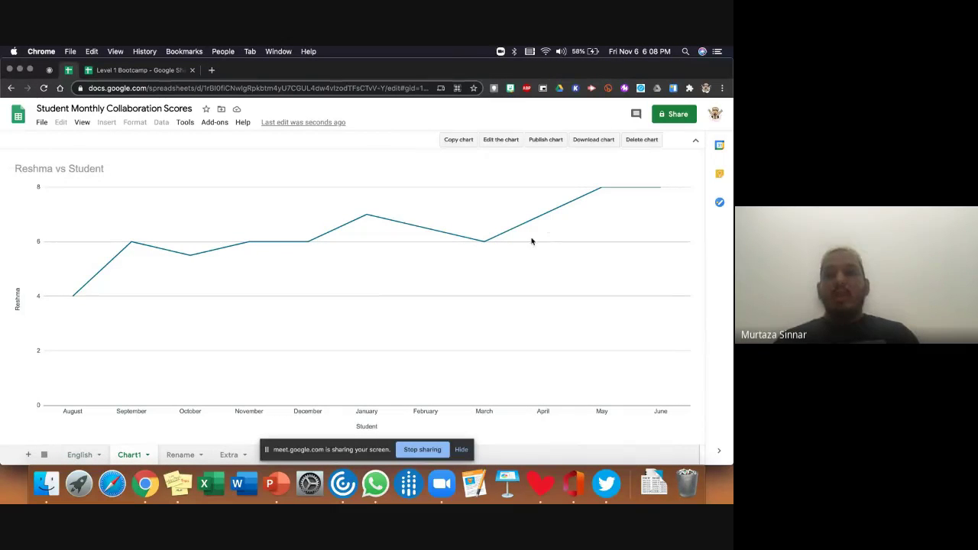
{"action": "left_click", "coordinate": [81, 454]}
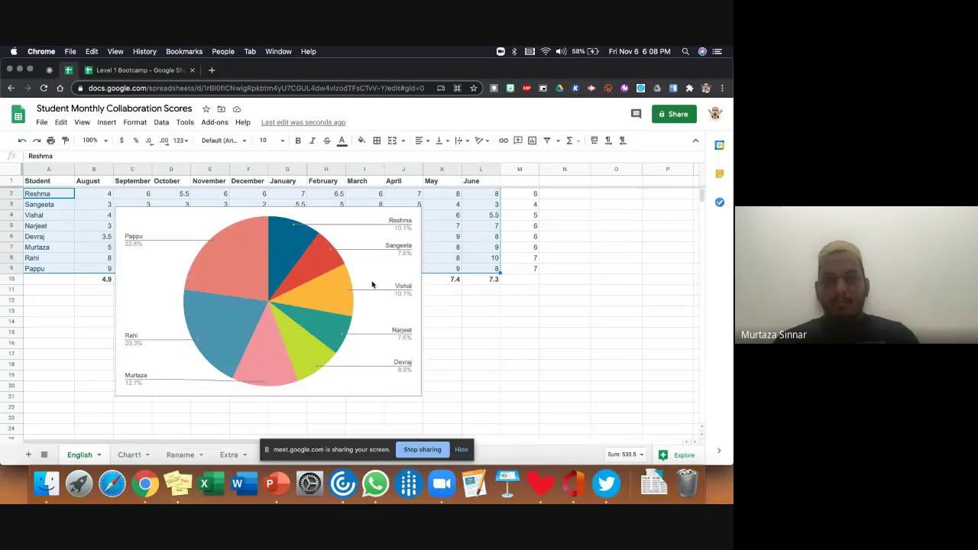
{"action": "left_click", "coordinate": [372, 285]}
{"action": "left_click", "coordinate": [413, 215]}
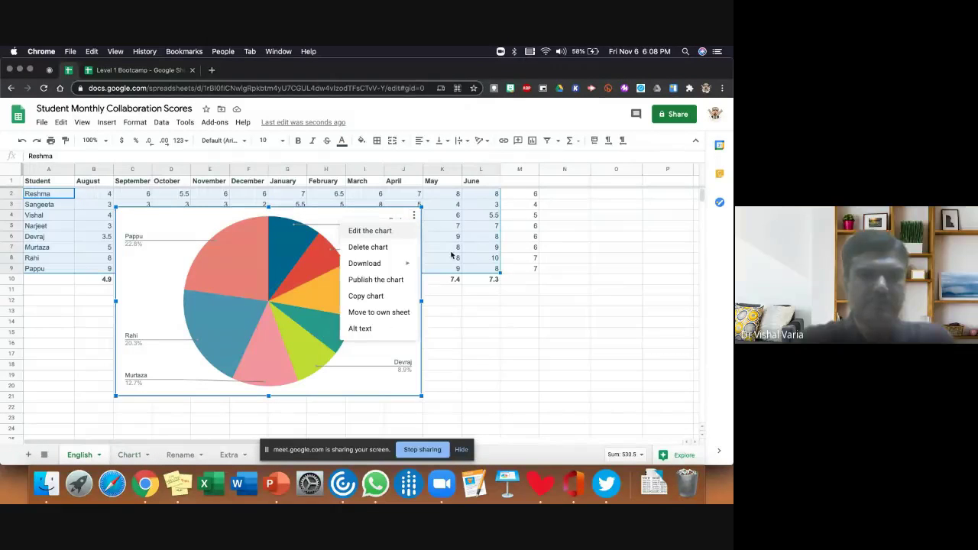
{"action": "left_click", "coordinate": [541, 303]}
{"action": "key", "text": "Delete"}
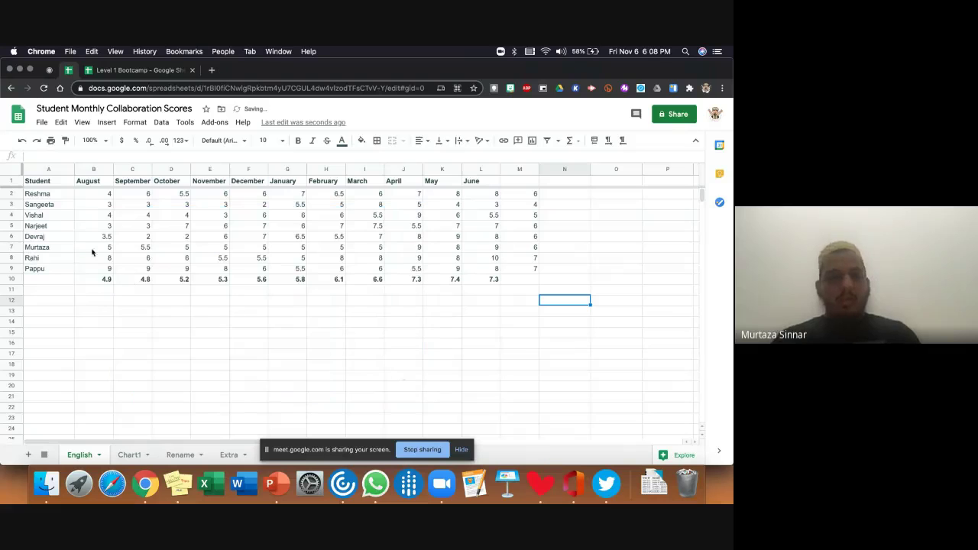
- Select A1:L2 and insert Explore's suggested 'Reshma vs Student' line chart, then open its menu
{"action": "left_click_drag", "start_coordinate": [55, 184], "coordinate": [497, 195]}
{"action": "left_click", "coordinate": [687, 456]}
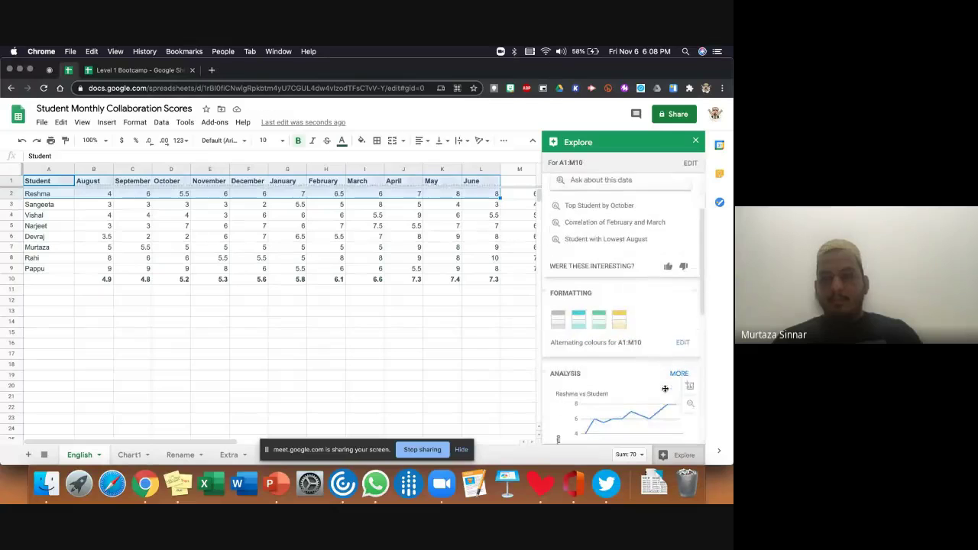
{"action": "left_click", "coordinate": [690, 389]}
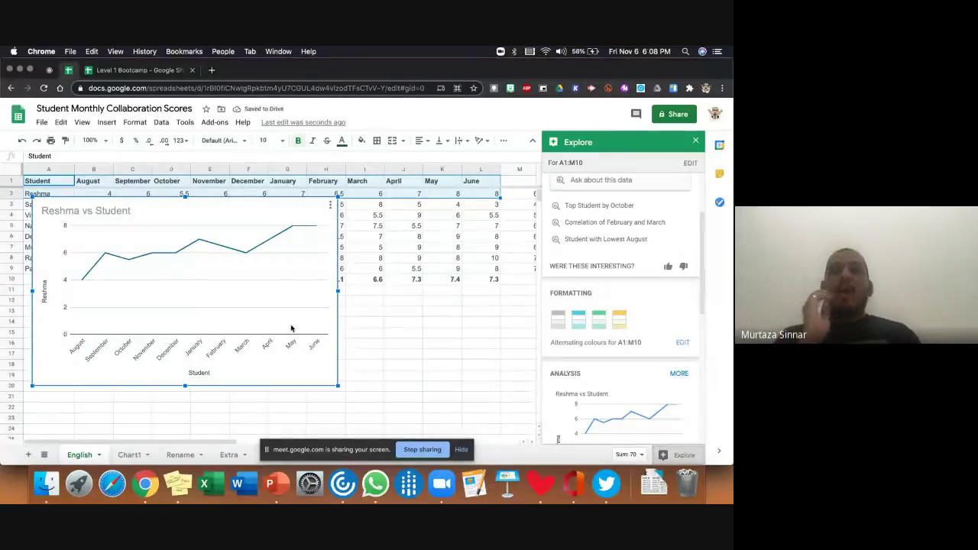
{"action": "left_click", "coordinate": [696, 140]}
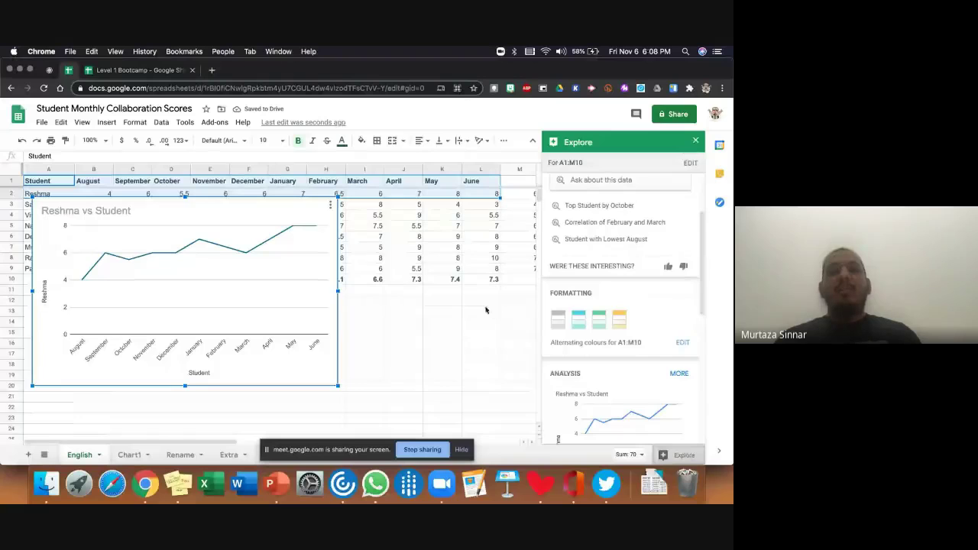
{"action": "left_click", "coordinate": [298, 248]}
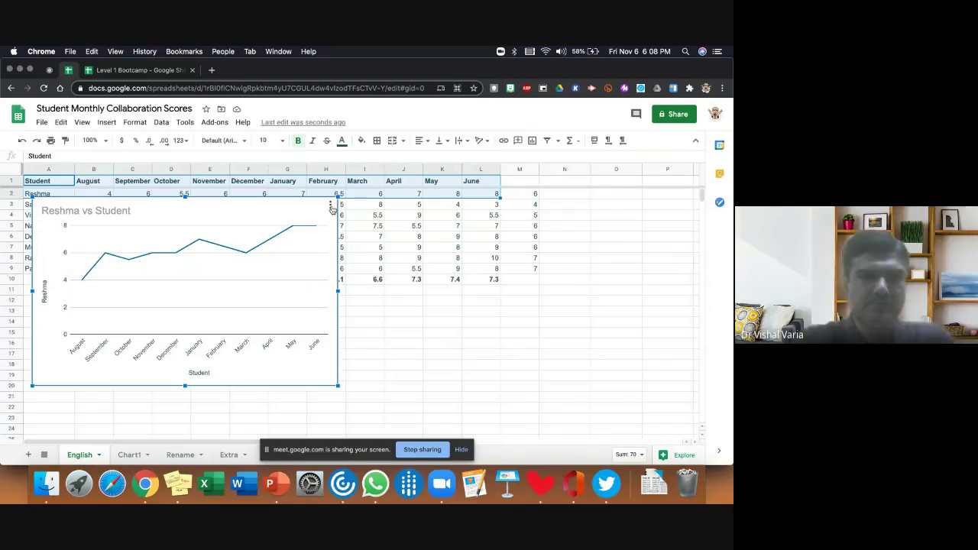
{"action": "left_click", "coordinate": [332, 206]}
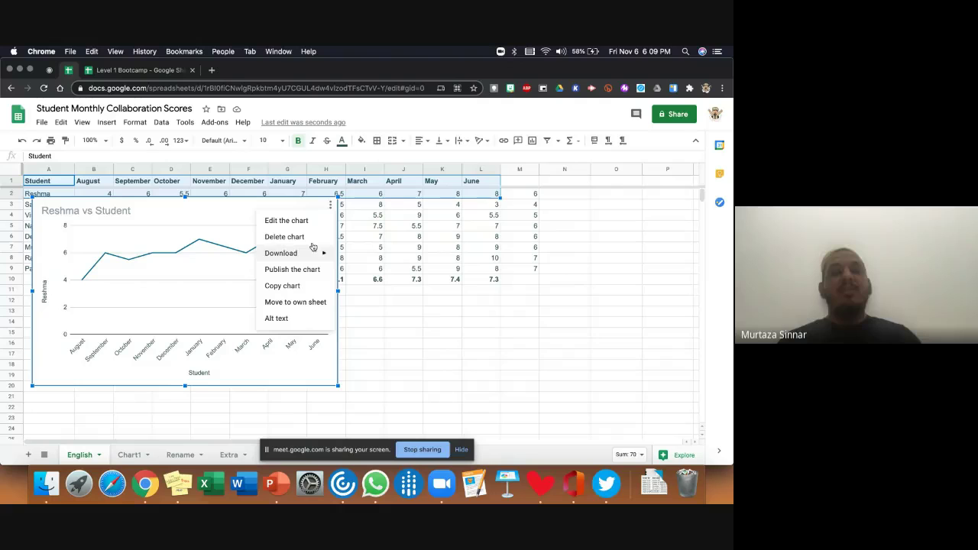
{"action": "left_click", "coordinate": [236, 274]}
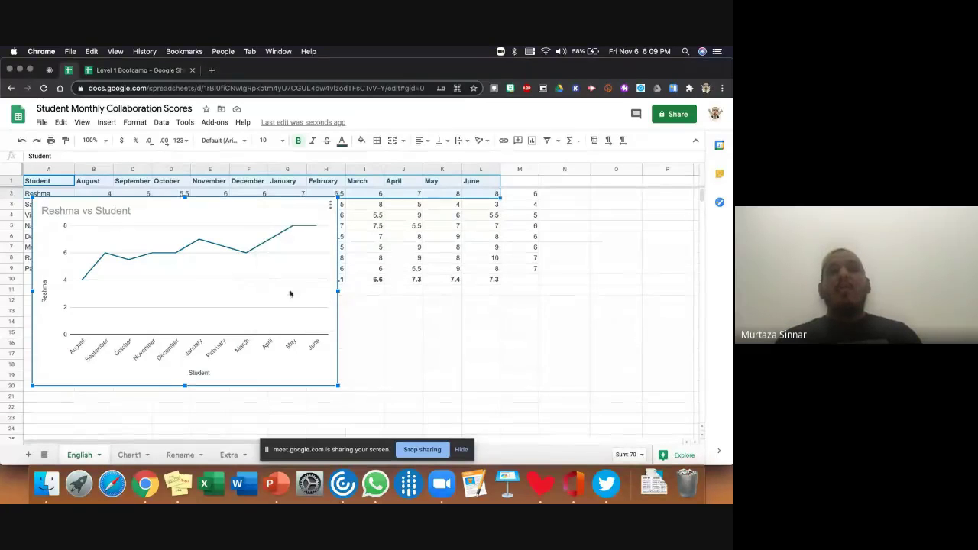
- Tick Trend line under Customise > Series for the Reshma chart, then delete the chart
{"action": "double_click", "coordinate": [303, 246]}
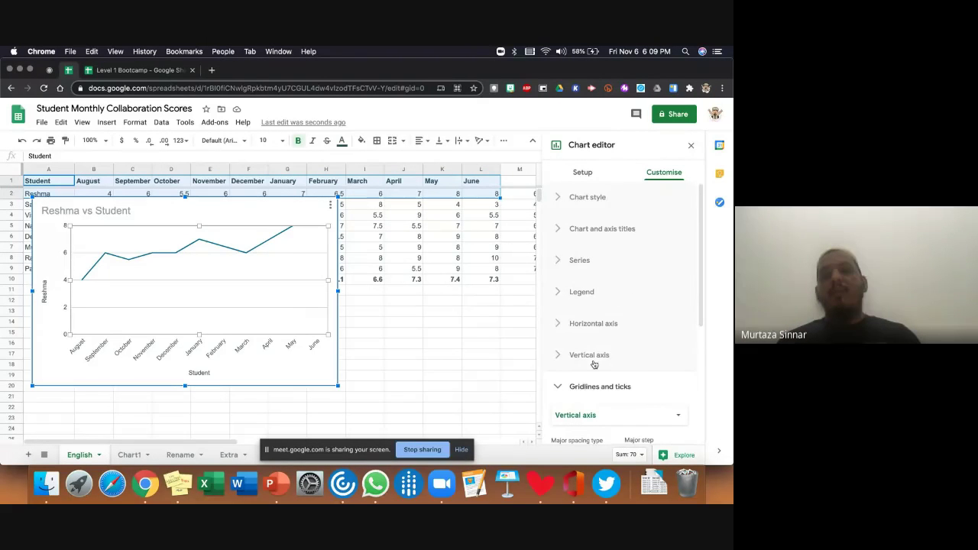
{"action": "left_click", "coordinate": [565, 387]}
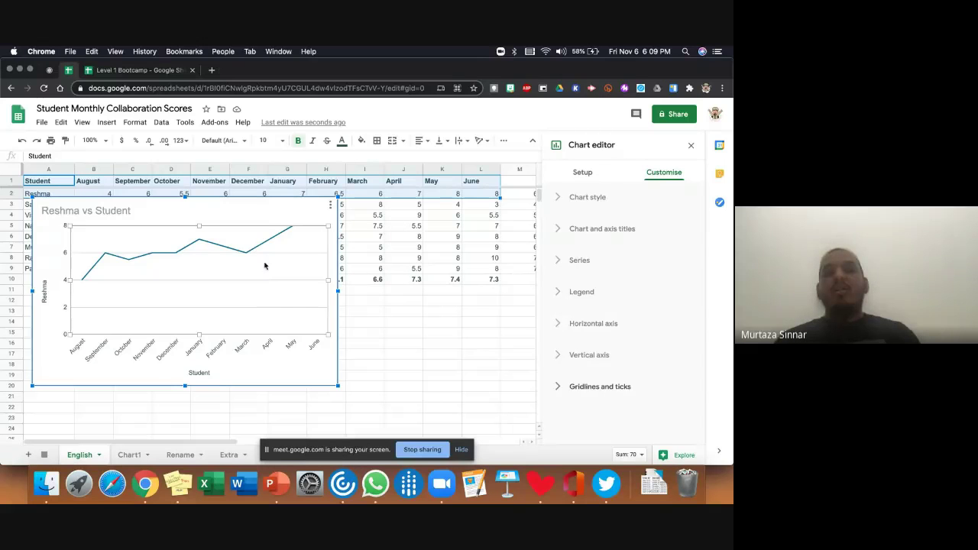
{"action": "left_click", "coordinate": [565, 261]}
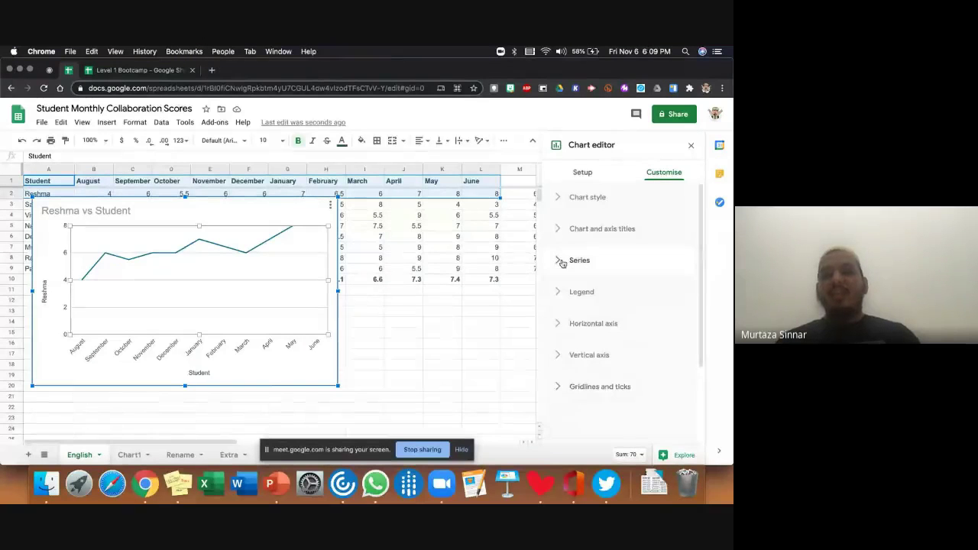
{"action": "scroll", "coordinate": [601, 300], "scroll_direction": "down", "scroll_amount": 5}
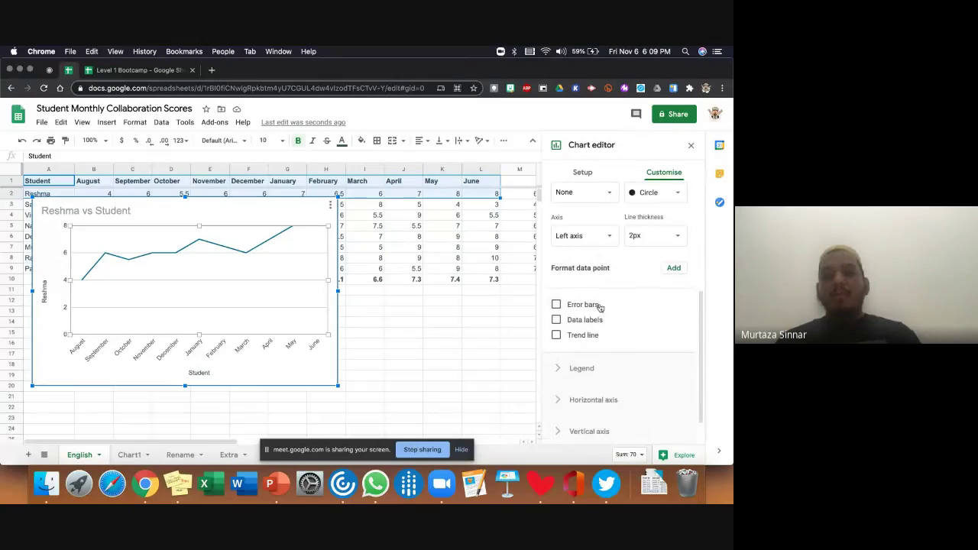
{"action": "left_click", "coordinate": [556, 336]}
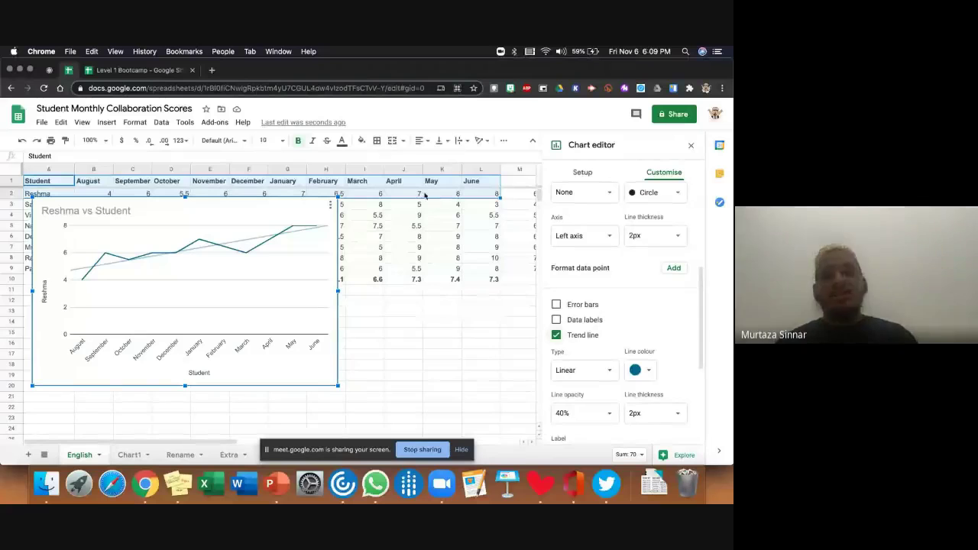
{"action": "left_click", "coordinate": [691, 146]}
{"action": "left_click", "coordinate": [316, 237]}
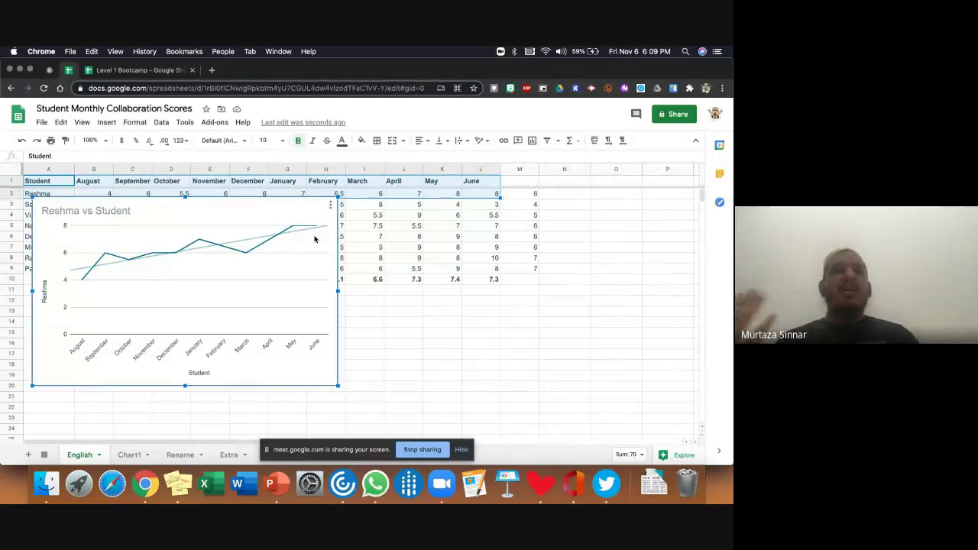
{"action": "key", "text": "Delete"}
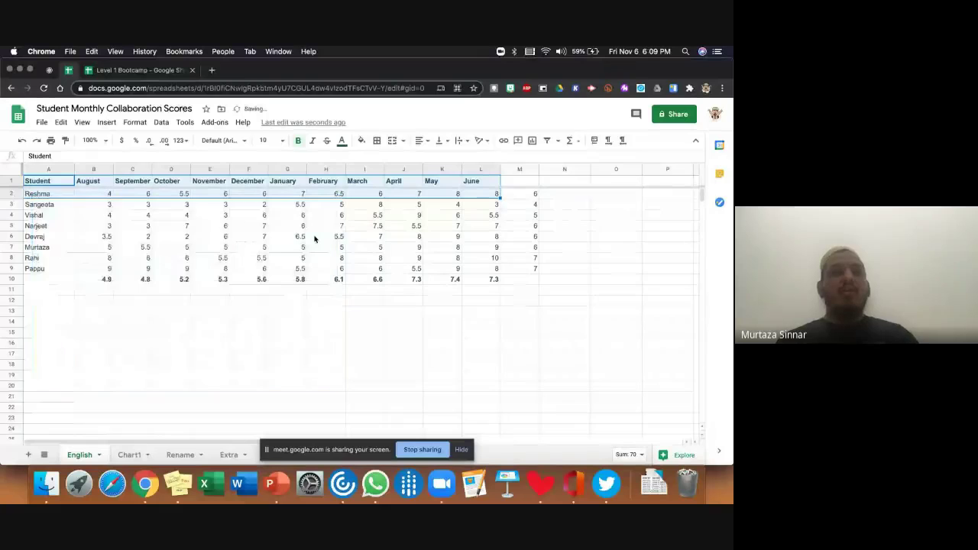
- Remove the existing frozen rows from the score table
{"action": "left_click", "coordinate": [379, 322]}
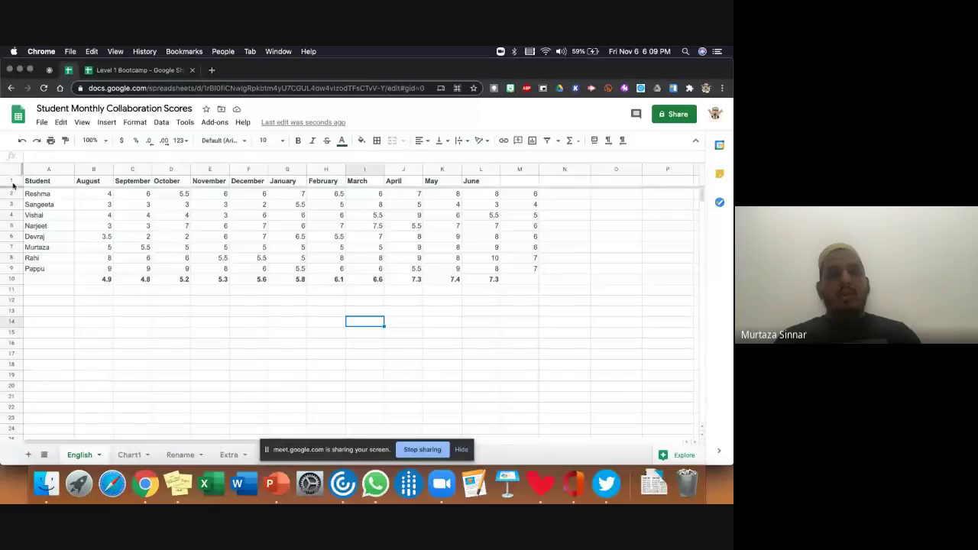
{"action": "scroll", "coordinate": [43, 221], "scroll_direction": "down", "scroll_amount": 2}
{"action": "scroll", "coordinate": [43, 222], "scroll_direction": "down", "scroll_amount": 3}
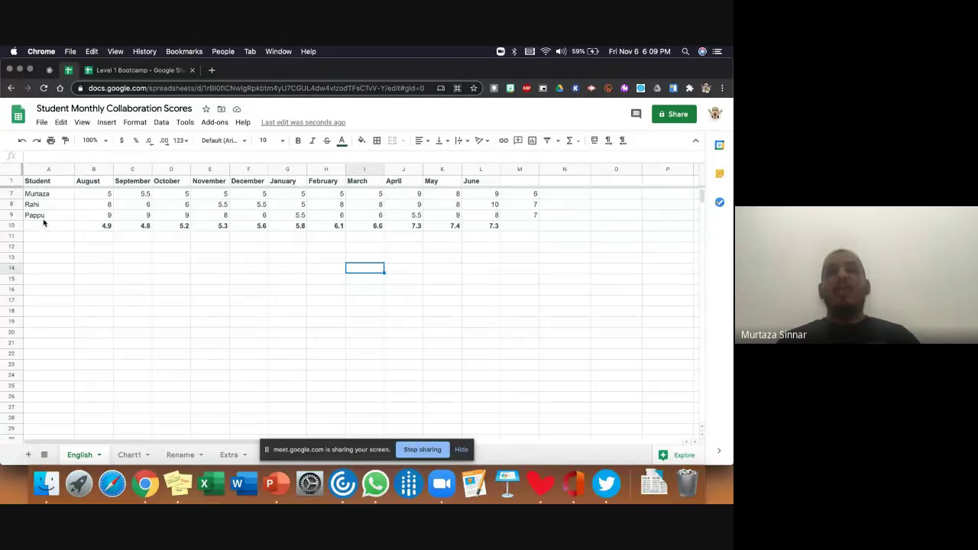
{"action": "scroll", "coordinate": [43, 222], "scroll_direction": "up", "scroll_amount": 2}
{"action": "scroll", "coordinate": [43, 222], "scroll_direction": "down", "scroll_amount": 1}
{"action": "scroll", "coordinate": [44, 222], "scroll_direction": "up", "scroll_amount": 4}
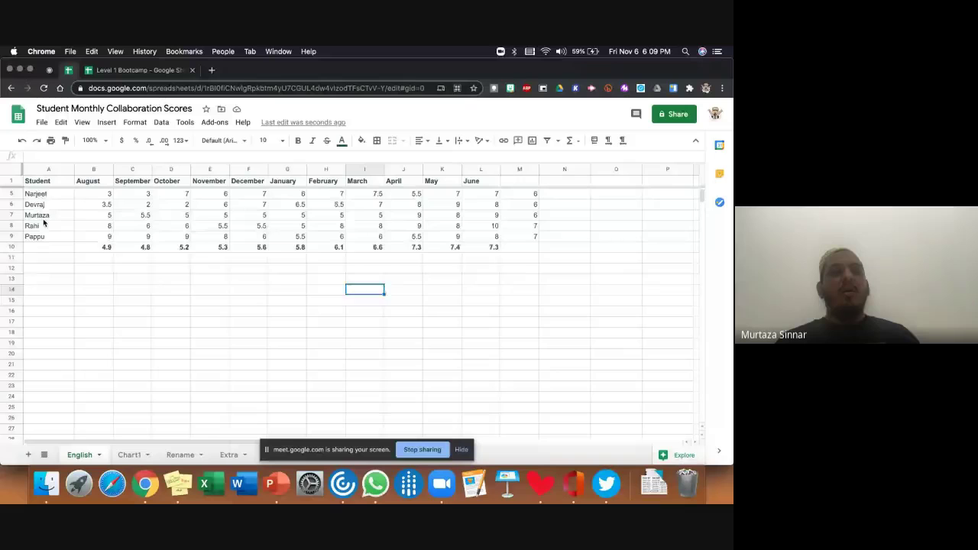
{"action": "left_click", "coordinate": [14, 181]}
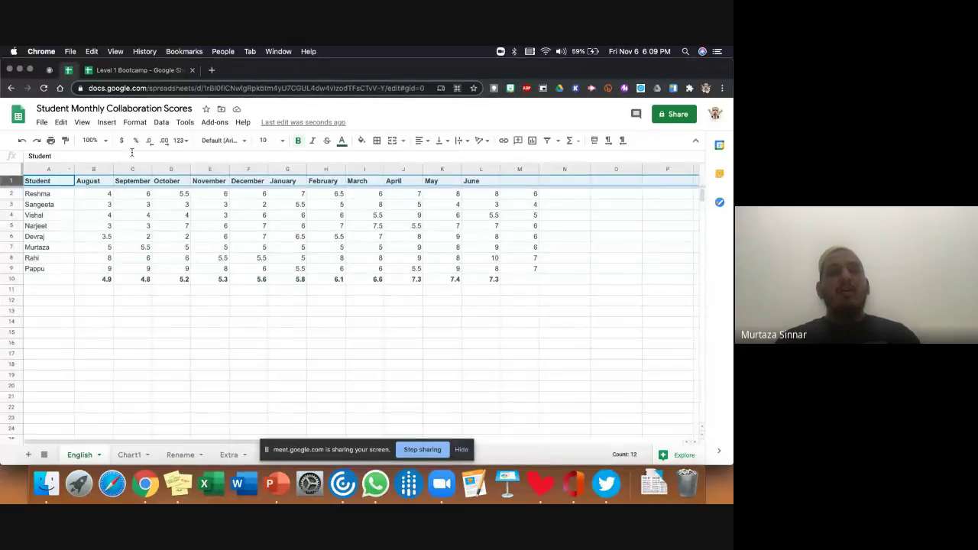
{"action": "left_click", "coordinate": [107, 123]}
{"action": "mouse_move", "coordinate": [89, 128]}
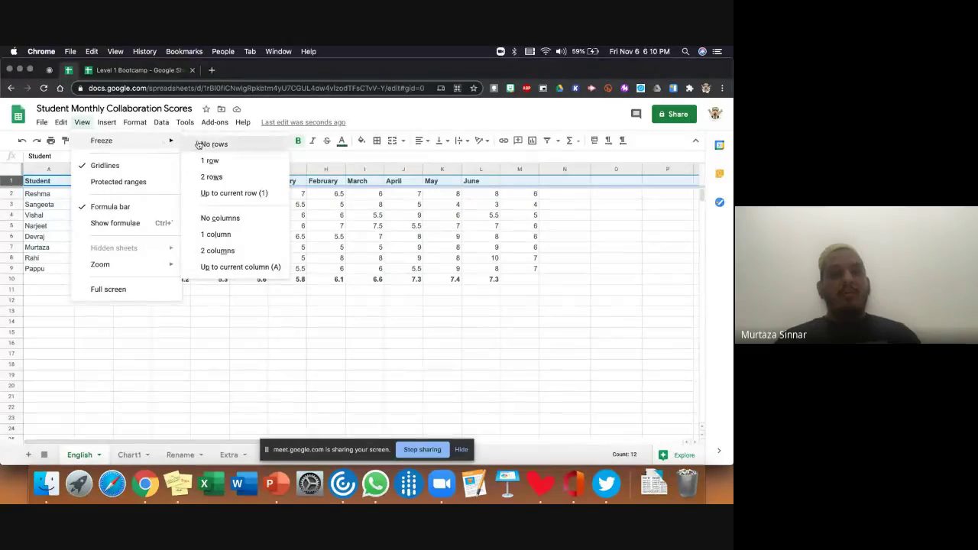
{"action": "left_click", "coordinate": [200, 145]}
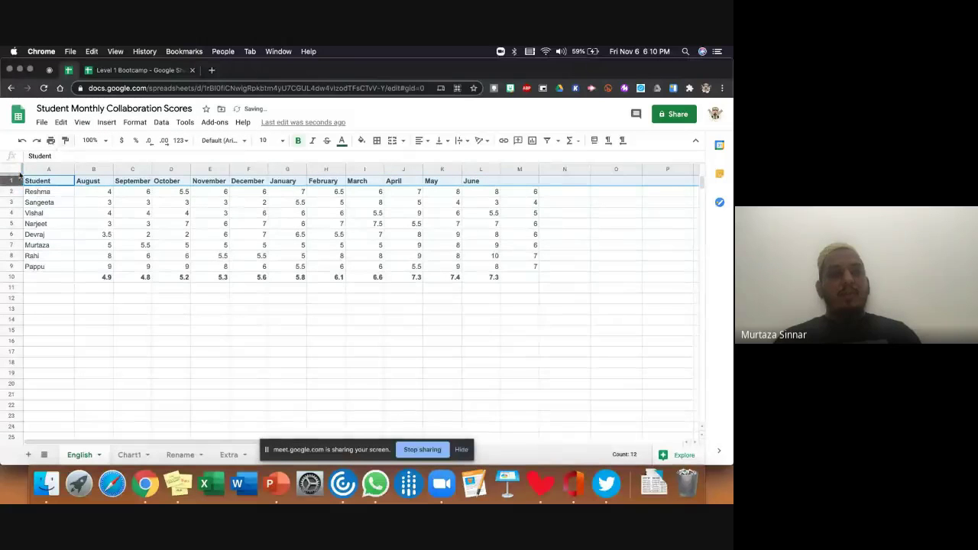
- Freeze header row 1 and column A with the student names
{"action": "scroll", "coordinate": [61, 234], "scroll_direction": "down", "scroll_amount": 2}
{"action": "scroll", "coordinate": [61, 234], "scroll_direction": "up", "scroll_amount": 2}
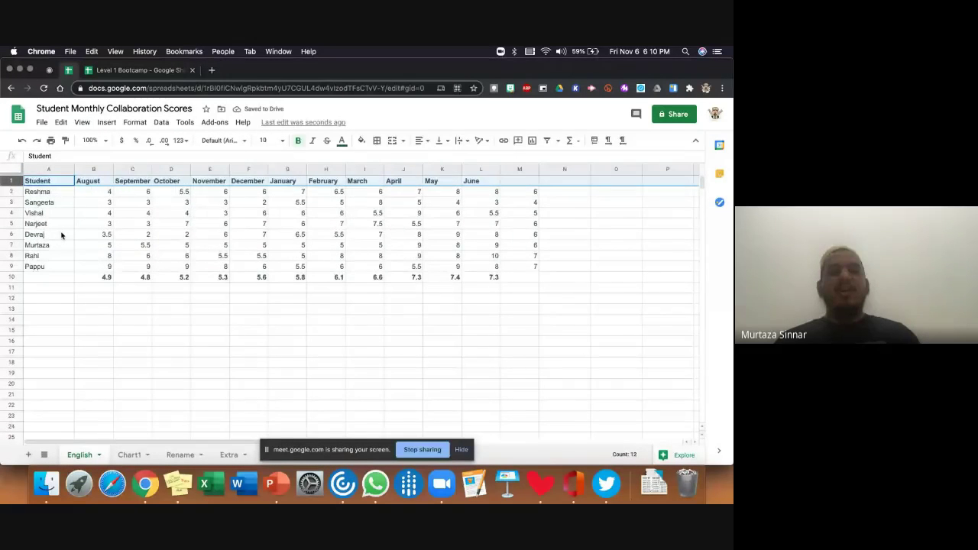
{"action": "scroll", "coordinate": [61, 236], "scroll_direction": "down", "scroll_amount": 2}
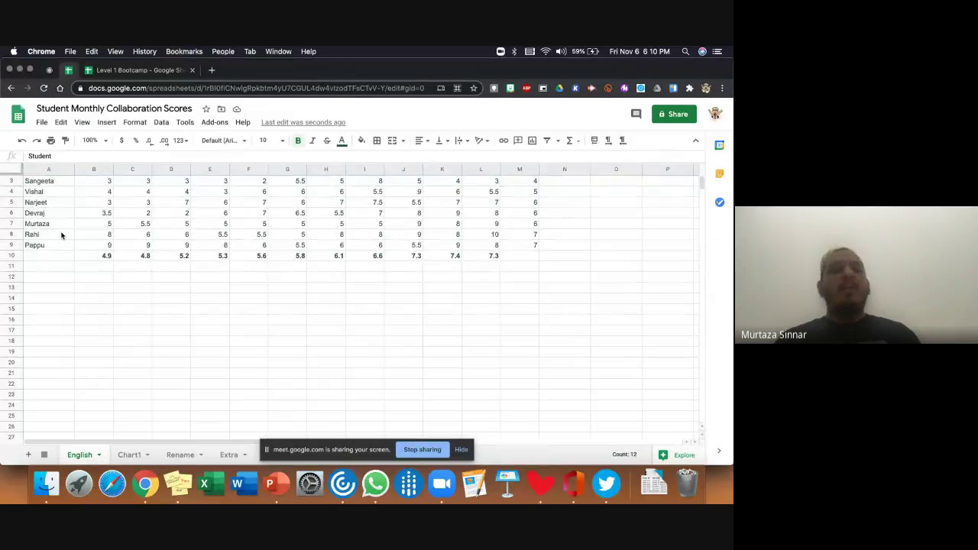
{"action": "scroll", "coordinate": [61, 235], "scroll_direction": "up", "scroll_amount": 2}
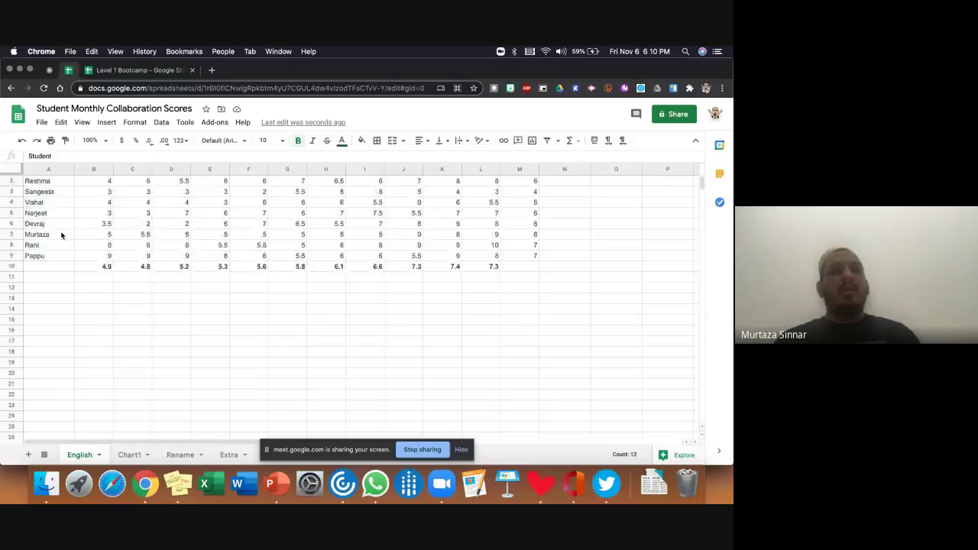
{"action": "left_click", "coordinate": [82, 122]}
{"action": "mouse_move", "coordinate": [103, 141]}
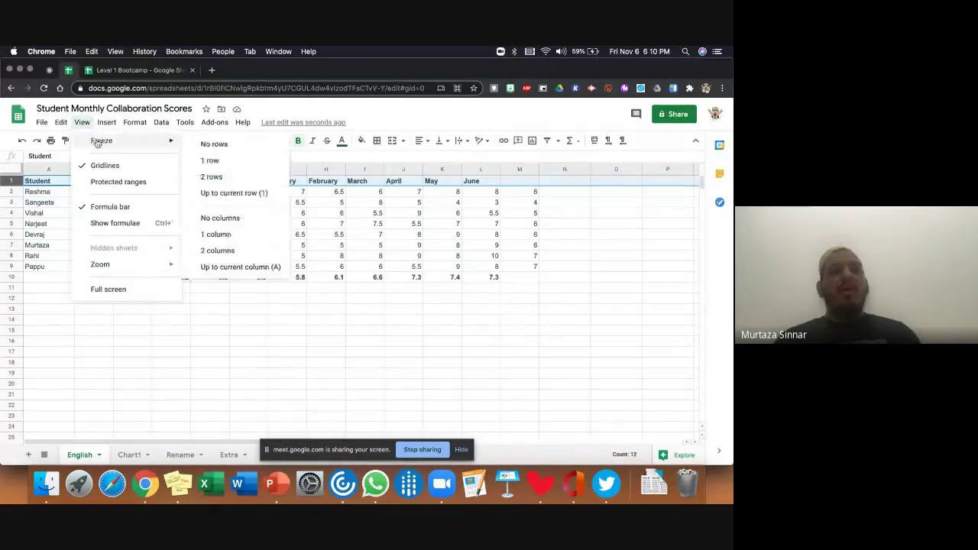
{"action": "left_click", "coordinate": [211, 161]}
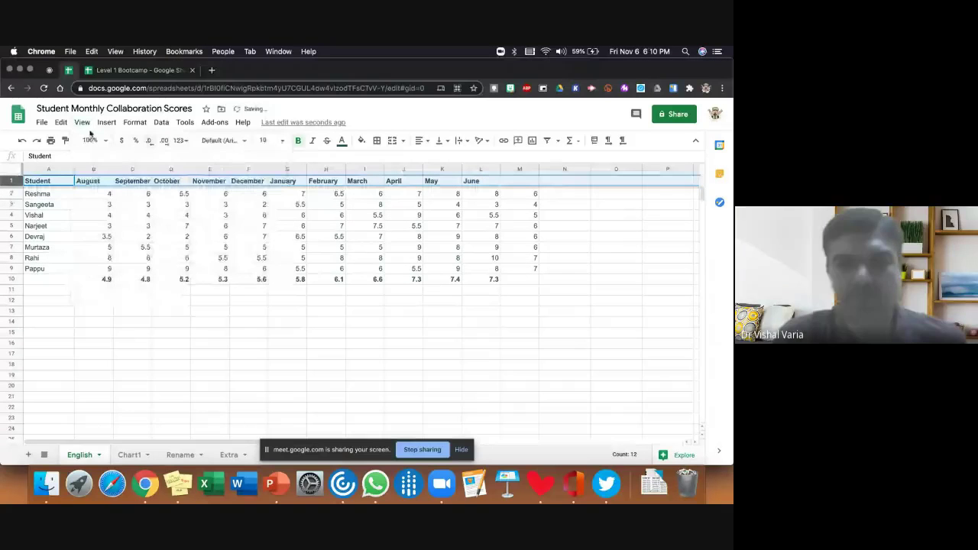
{"action": "left_click", "coordinate": [82, 124]}
{"action": "mouse_move", "coordinate": [99, 140]}
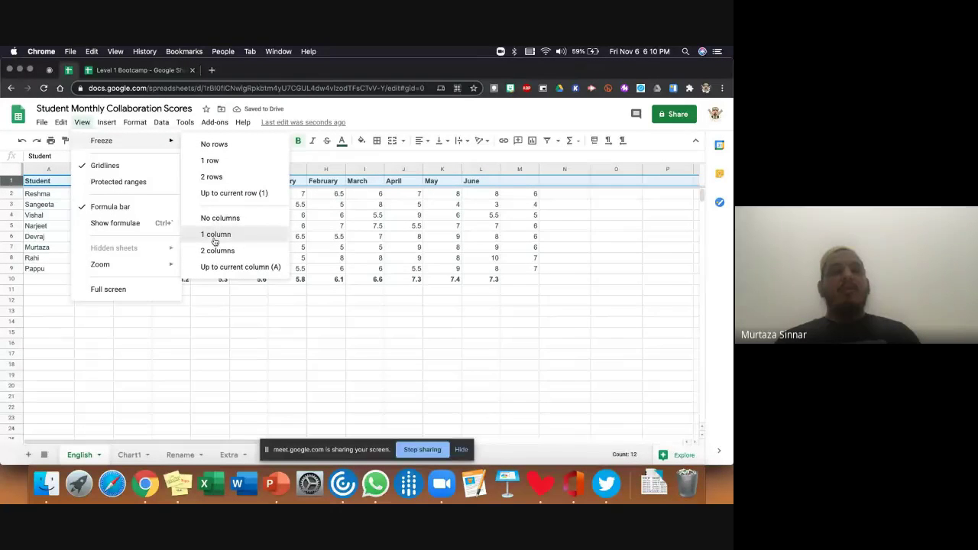
{"action": "left_click", "coordinate": [216, 236]}
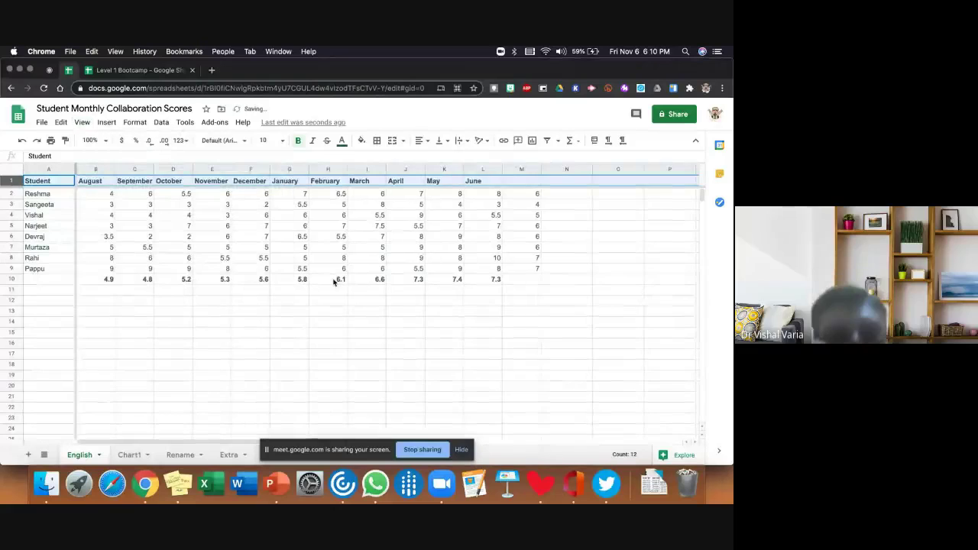
- Scroll sideways to check the frozen panes, then select cell E13
{"action": "scroll", "coordinate": [335, 282], "scroll_direction": "right", "scroll_amount": 4}
{"action": "scroll", "coordinate": [335, 282], "scroll_direction": "left", "scroll_amount": 4}
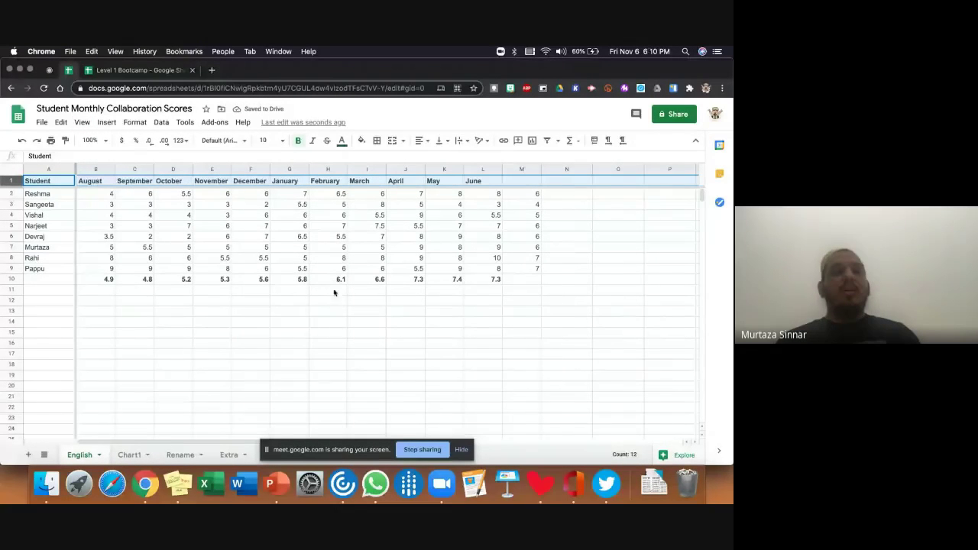
{"action": "left_click", "coordinate": [302, 326]}
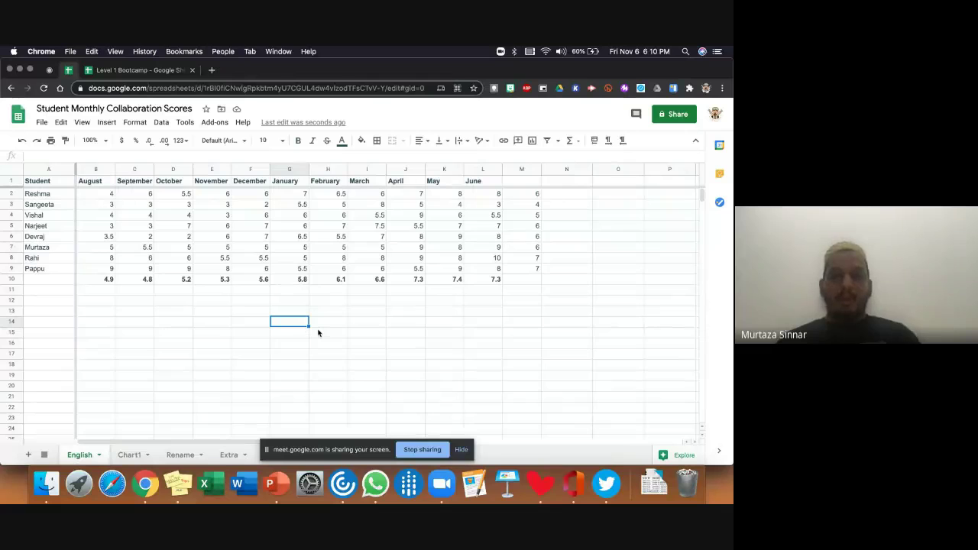
{"action": "left_click", "coordinate": [206, 313]}
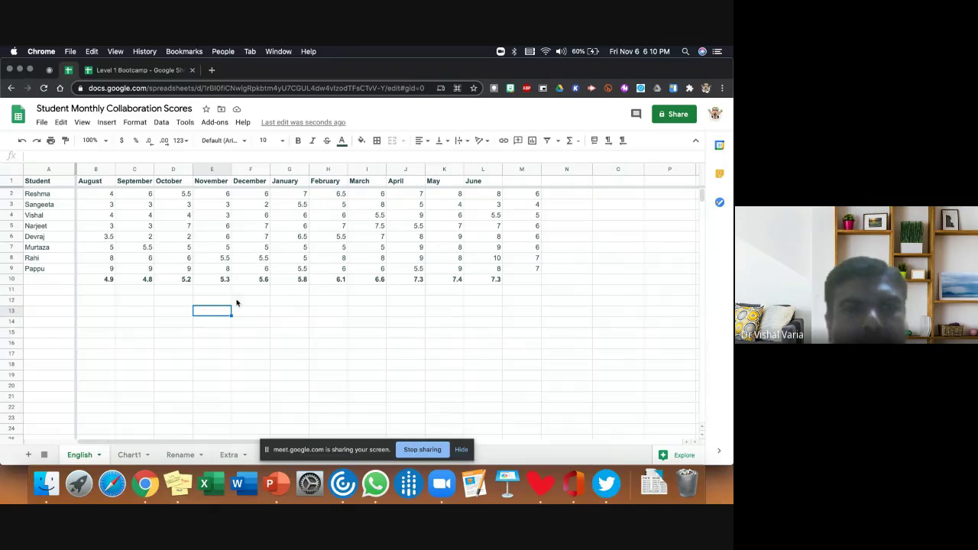
{"action": "left_click", "coordinate": [41, 124]}
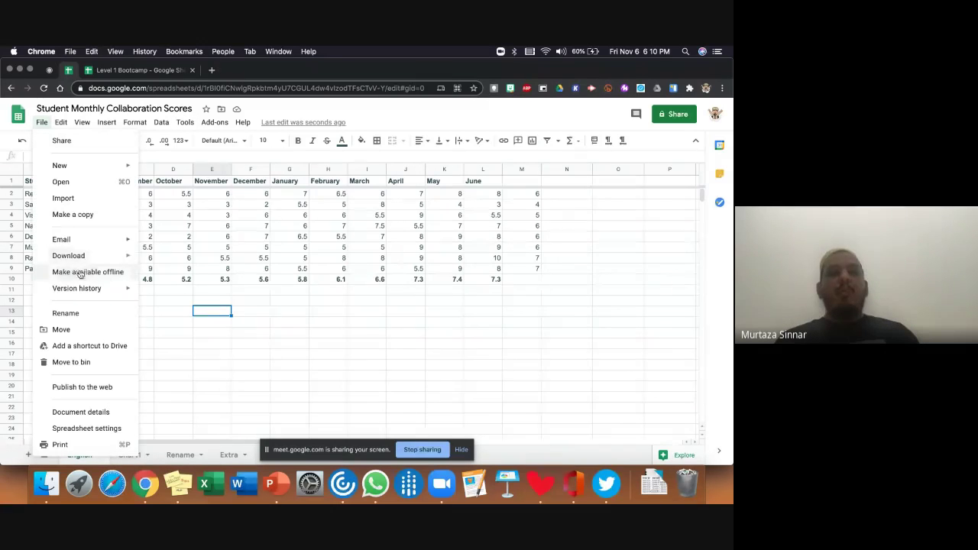
{"action": "mouse_move", "coordinate": [96, 246]}
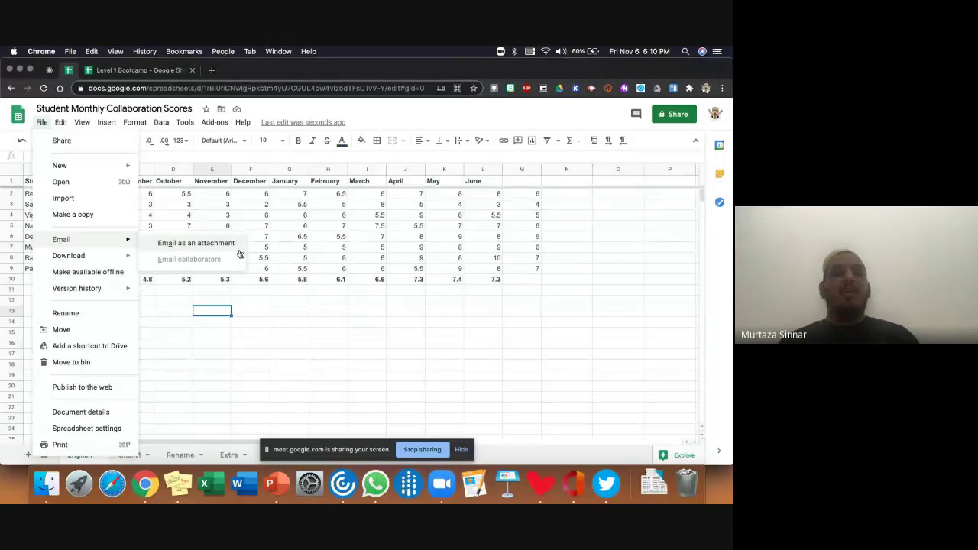
{"action": "left_click", "coordinate": [186, 343]}
{"action": "left_click", "coordinate": [42, 123]}
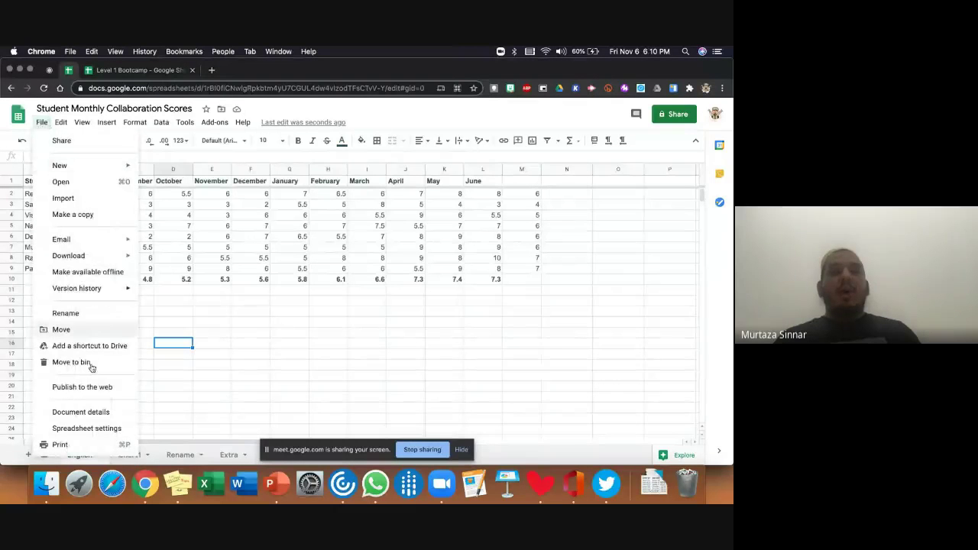
{"action": "left_click", "coordinate": [58, 389]}
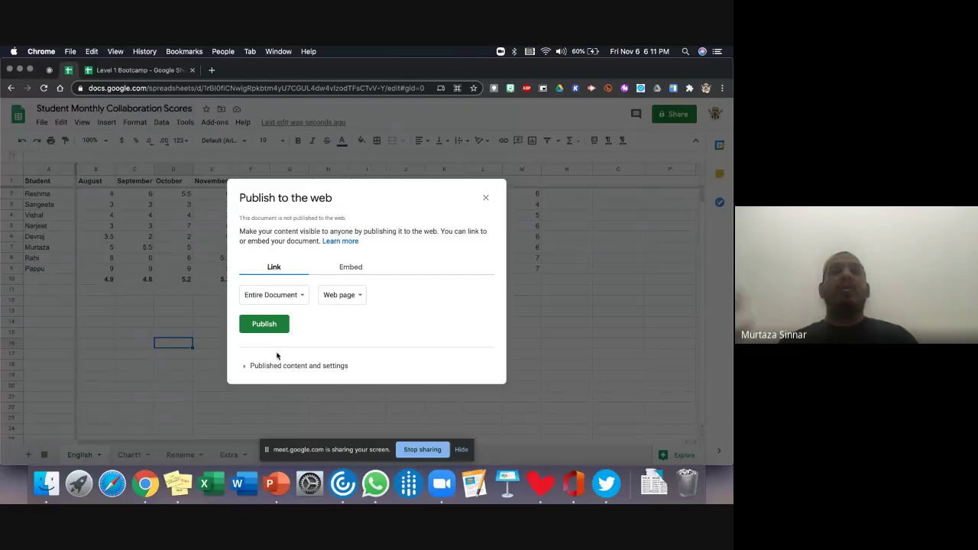
{"action": "left_click", "coordinate": [485, 199]}
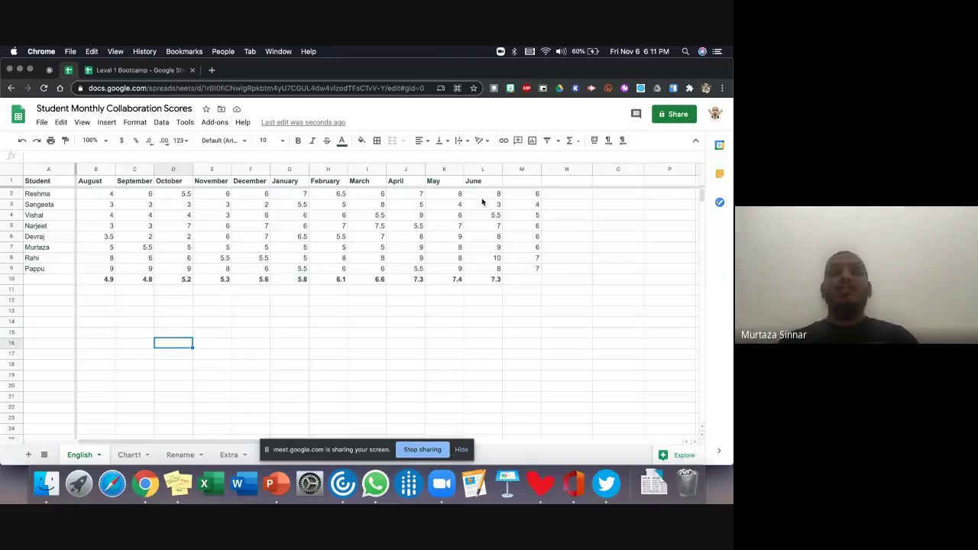
- Create a new blank Google Slides presentation via slides.new
{"action": "left_click", "coordinate": [211, 70]}
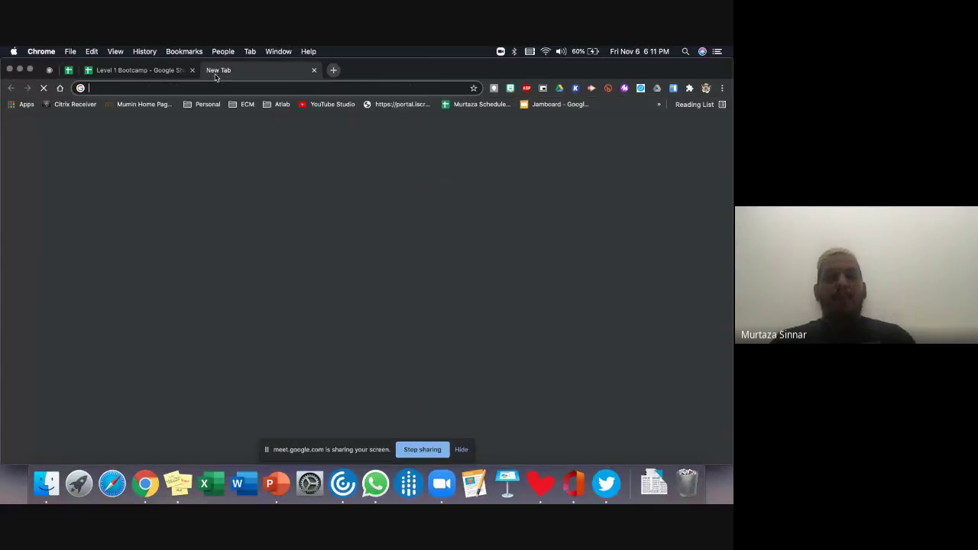
{"action": "type", "text": "slides"}
{"action": "key", "text": "Return"}
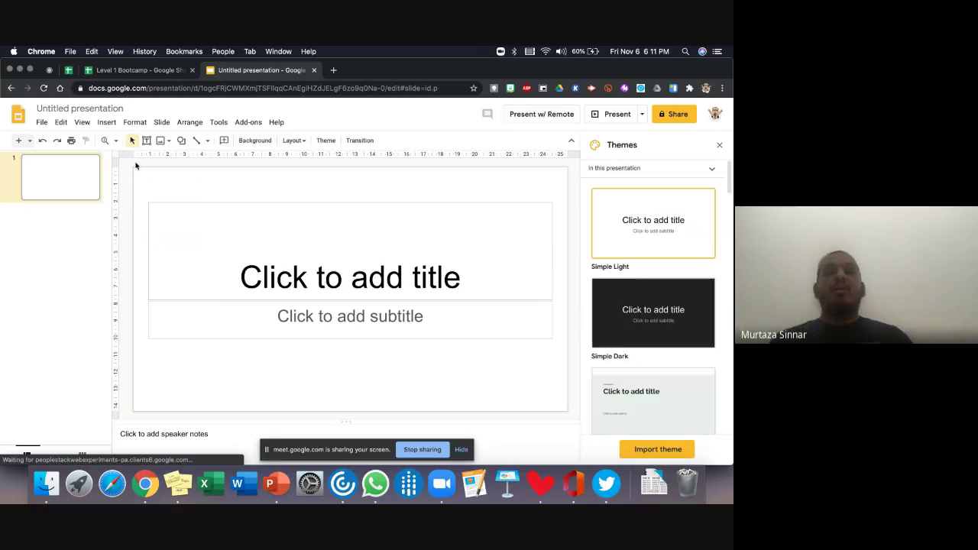
- Import the student comparison line chart from the Student Monthly Collaboration Scores spreadsheet
{"action": "left_click", "coordinate": [107, 125]}
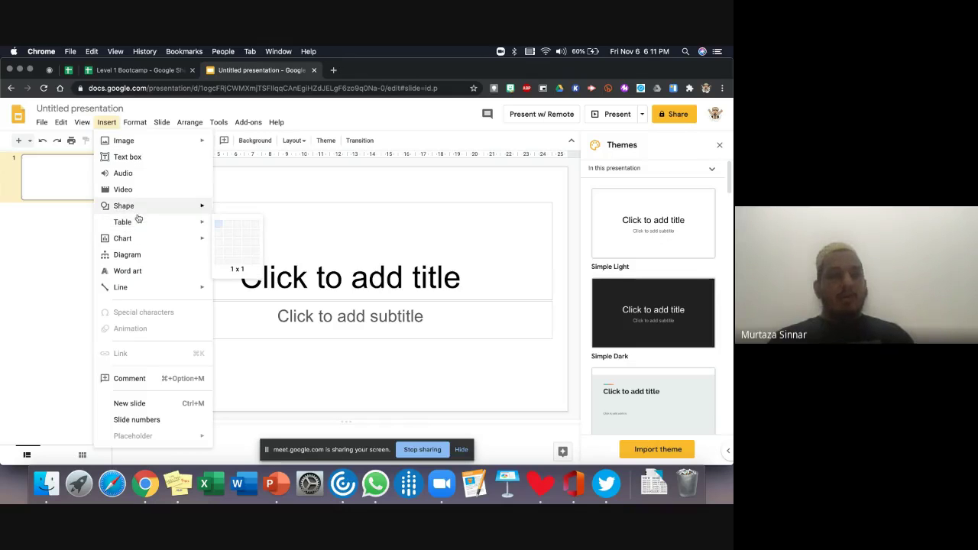
{"action": "mouse_move", "coordinate": [199, 238]}
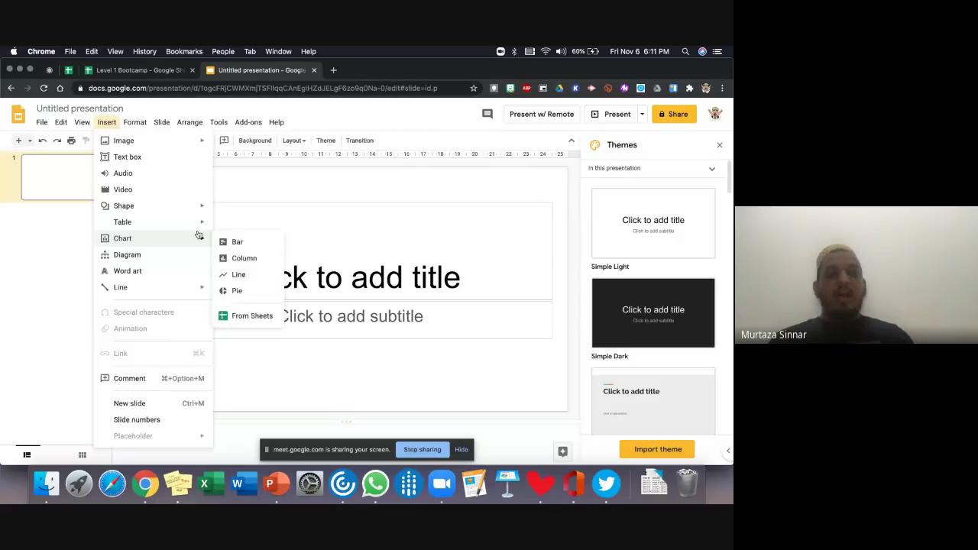
{"action": "left_click", "coordinate": [244, 316]}
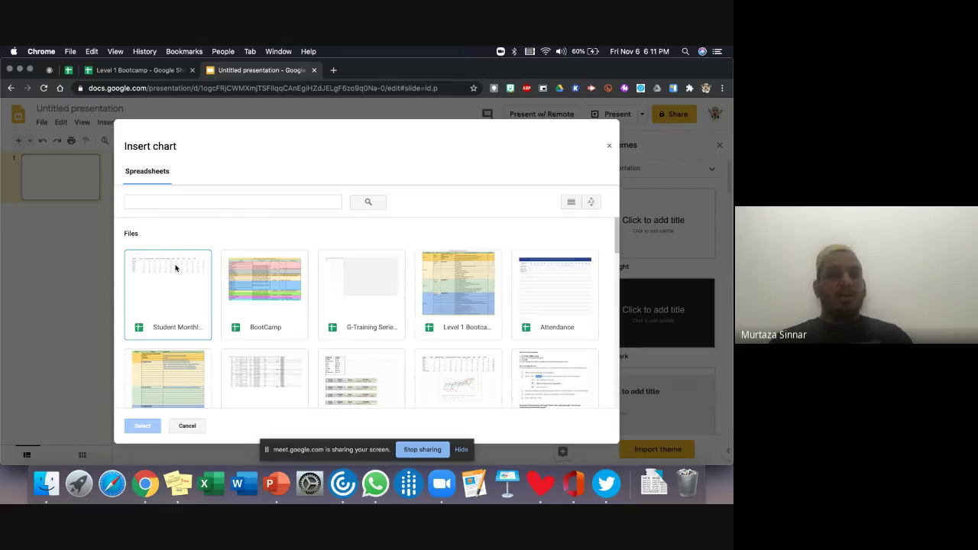
{"action": "left_click", "coordinate": [175, 268]}
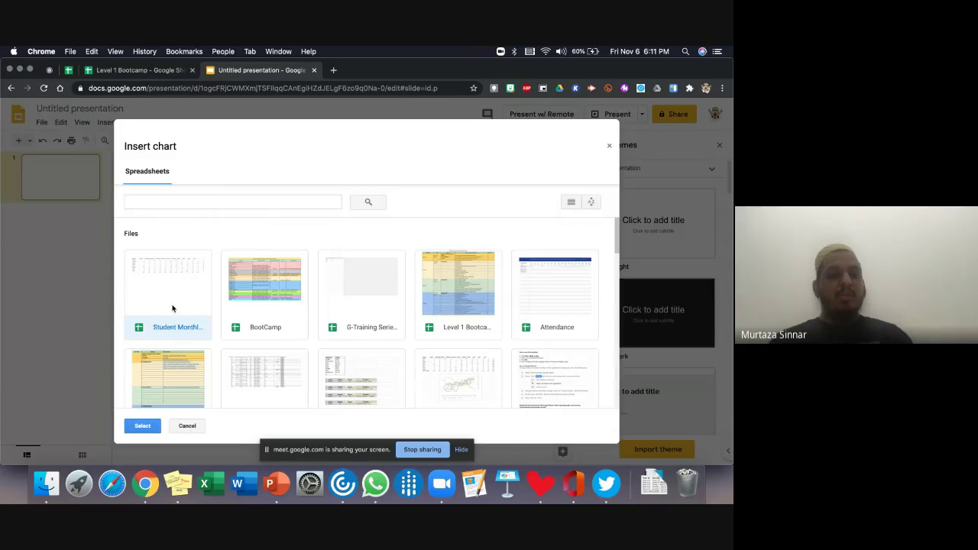
{"action": "left_click", "coordinate": [145, 426]}
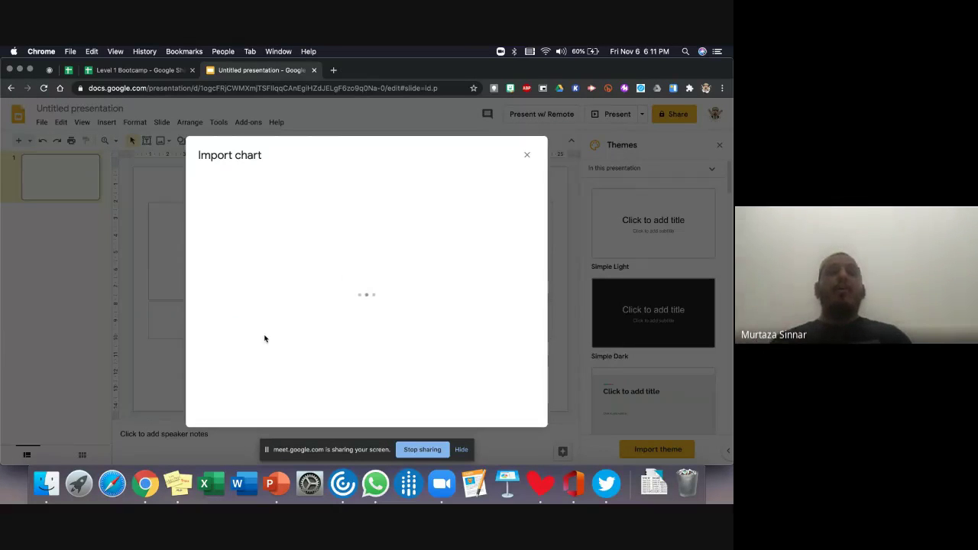
{"action": "left_click", "coordinate": [282, 289]}
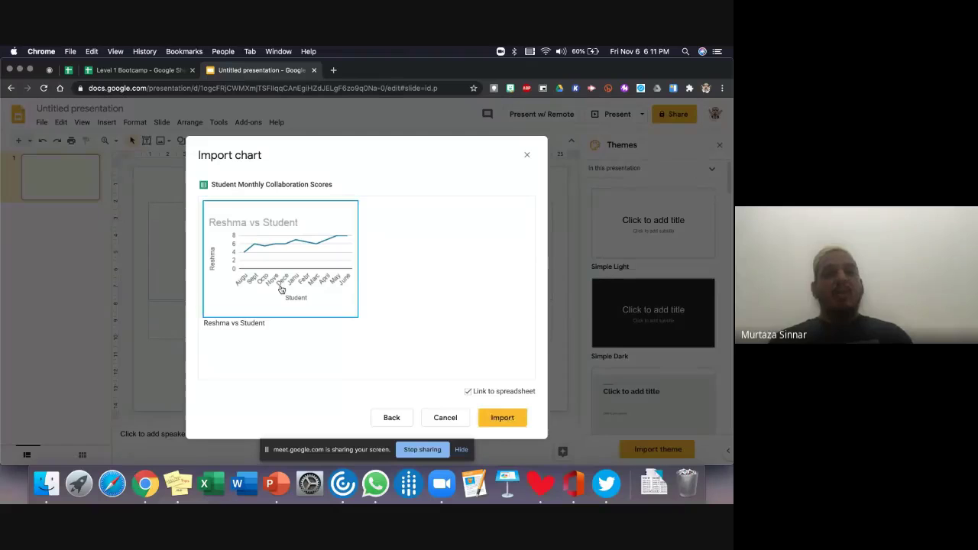
{"action": "left_click", "coordinate": [503, 418]}
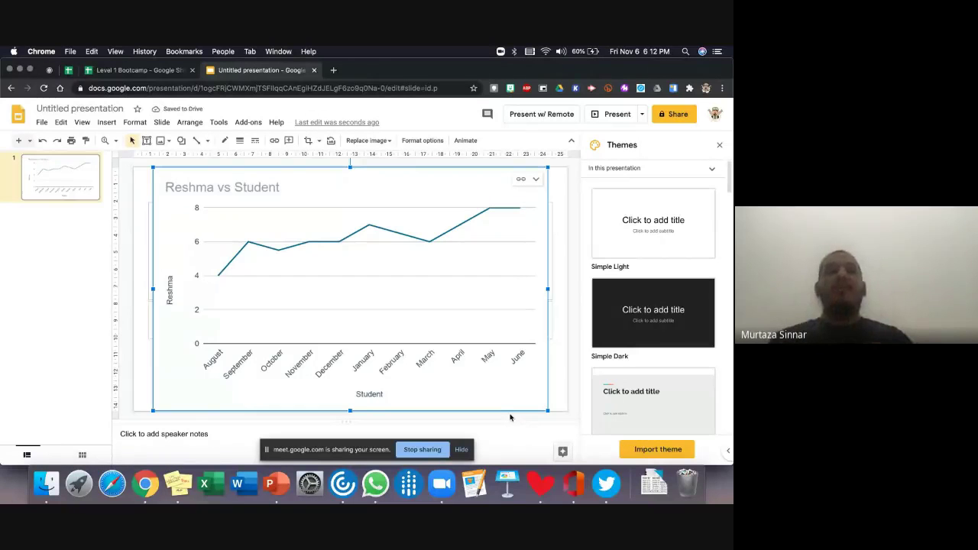
{"action": "left_click", "coordinate": [69, 74]}
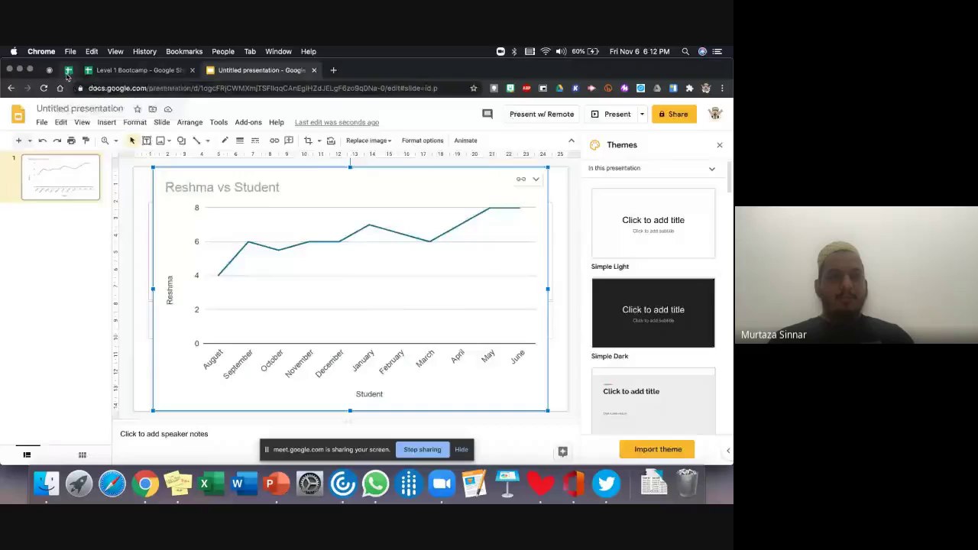
- Return to the scores spreadsheet and move from the Rename sheet to the Extra sheet
{"action": "left_click", "coordinate": [324, 322]}
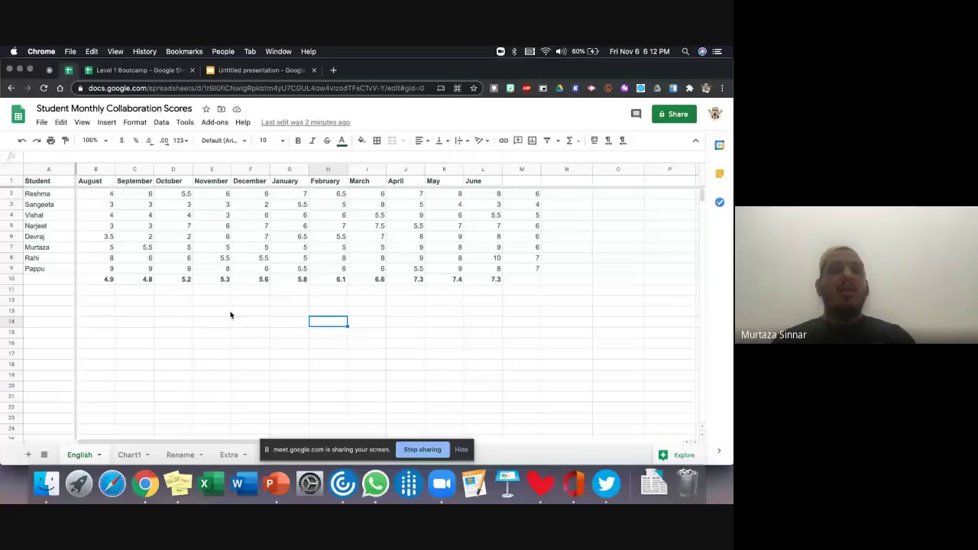
{"action": "left_click", "coordinate": [175, 454]}
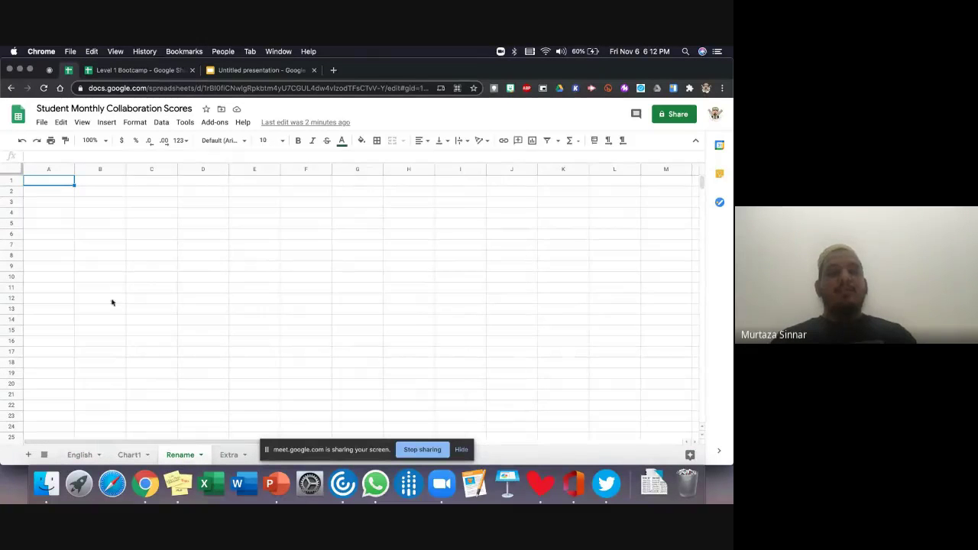
{"action": "key", "text": "alt+Down"}
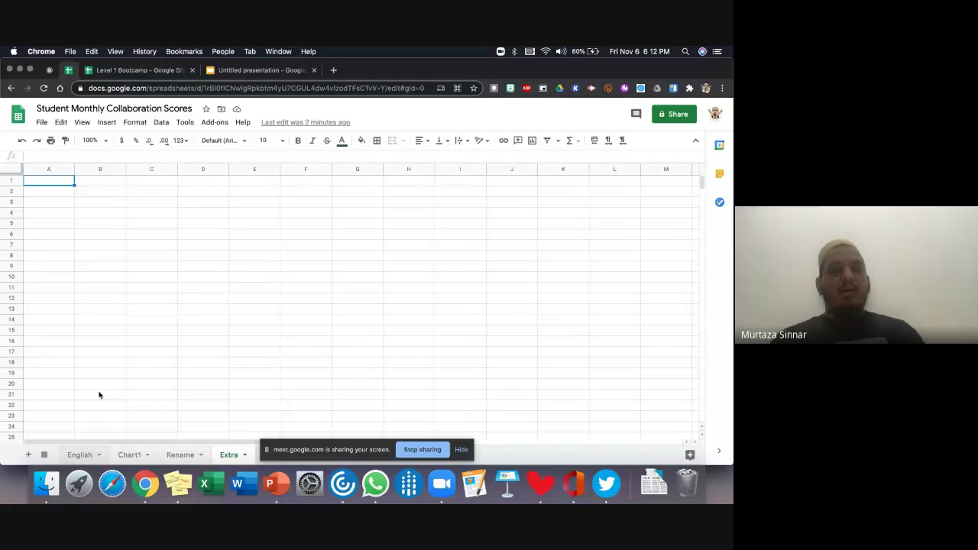
- Insert an empty row 7 and paste a copy of a student's score row into it
{"action": "right_click", "coordinate": [12, 258]}
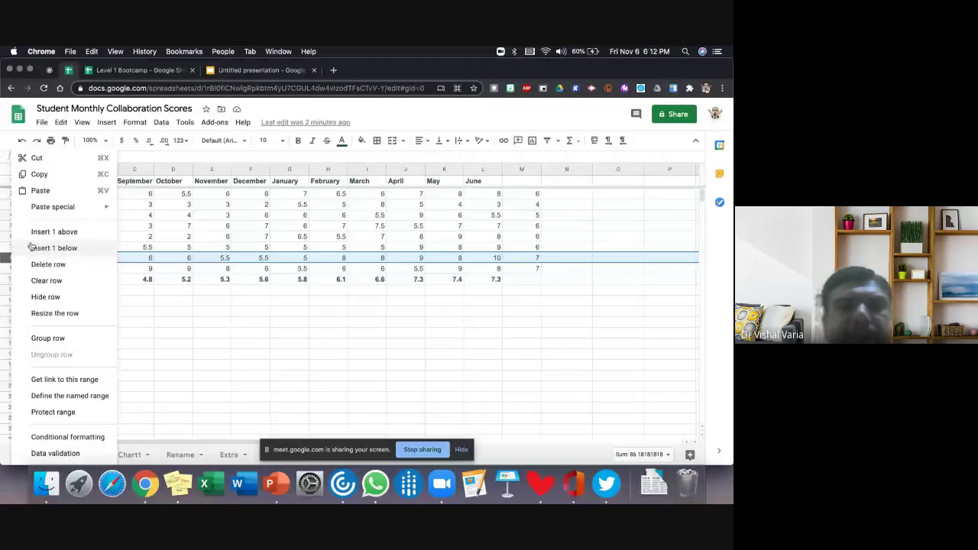
{"action": "left_click", "coordinate": [46, 175]}
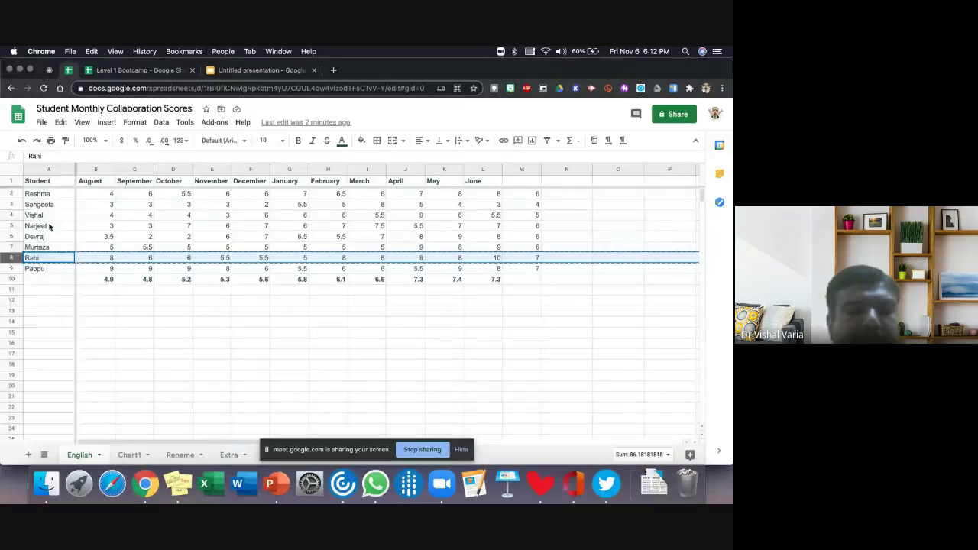
{"action": "right_click", "coordinate": [11, 249]}
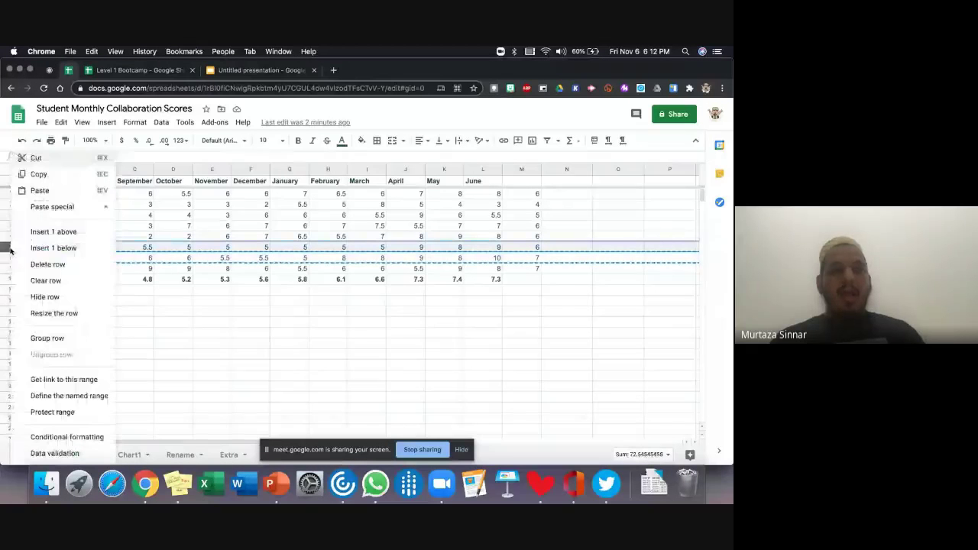
{"action": "left_click", "coordinate": [46, 232]}
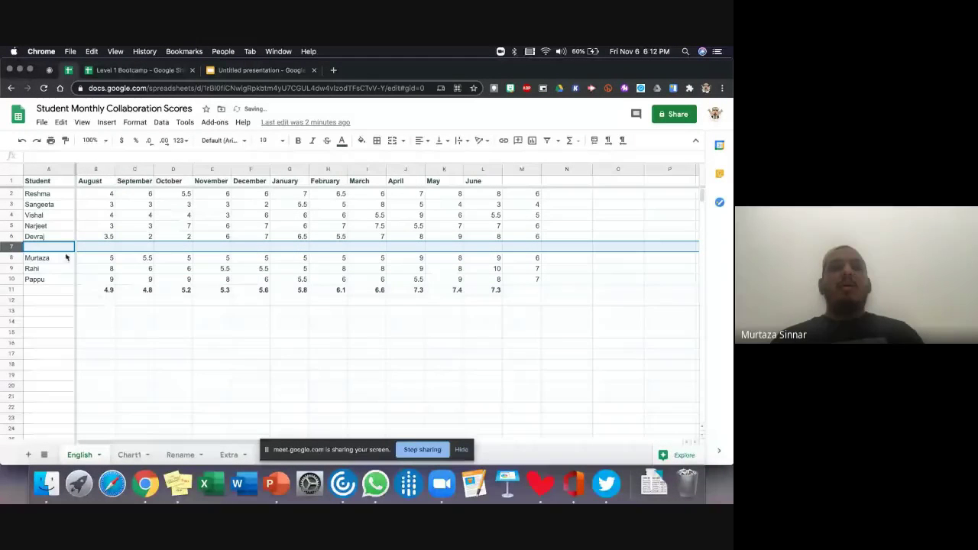
{"action": "left_click", "coordinate": [9, 268]}
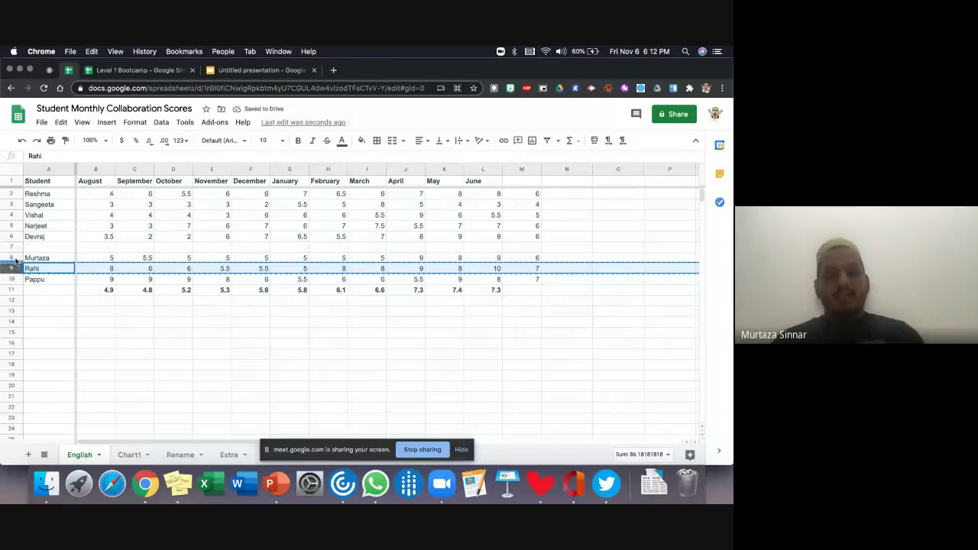
{"action": "key", "text": "super+x"}
{"action": "left_click", "coordinate": [30, 246]}
{"action": "key", "text": "super+v"}
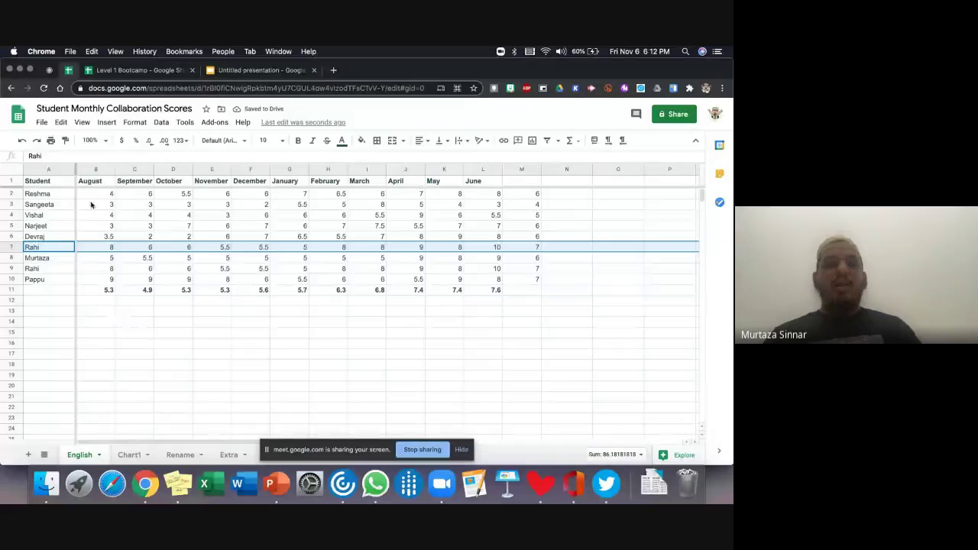
{"action": "left_click", "coordinate": [84, 124]}
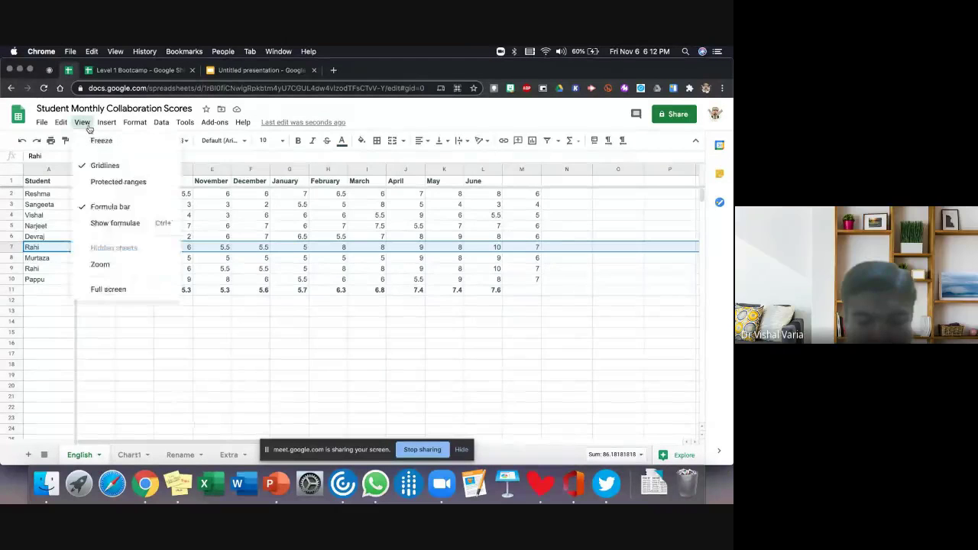
{"action": "mouse_move", "coordinate": [102, 123]}
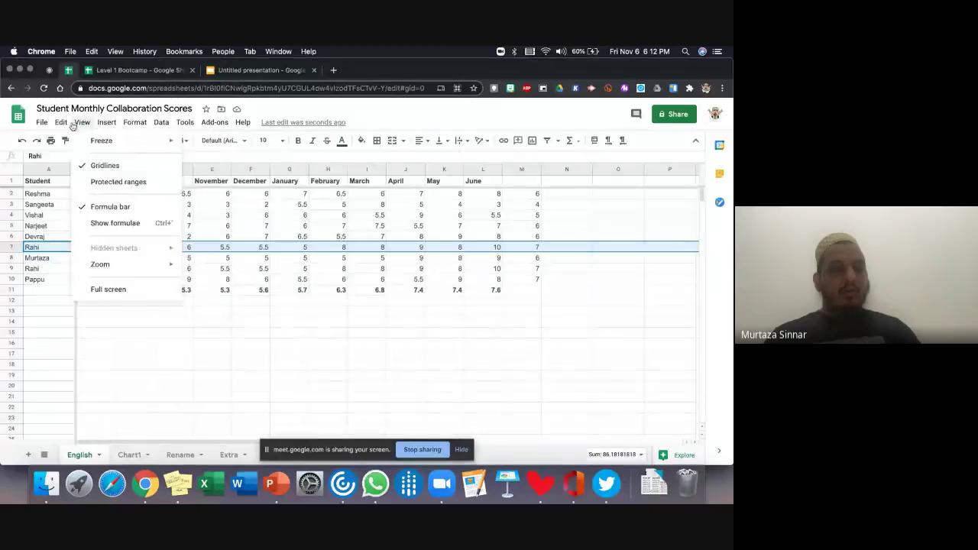
{"action": "mouse_move", "coordinate": [136, 123]}
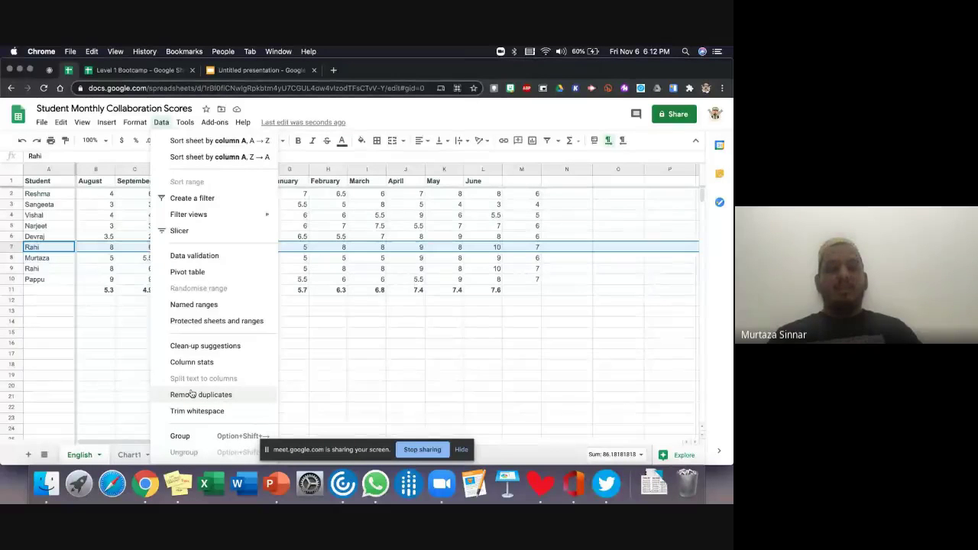
- Select the score table A2:L10 and run Remove duplicates to delete the repeated row
{"action": "left_click", "coordinate": [134, 386]}
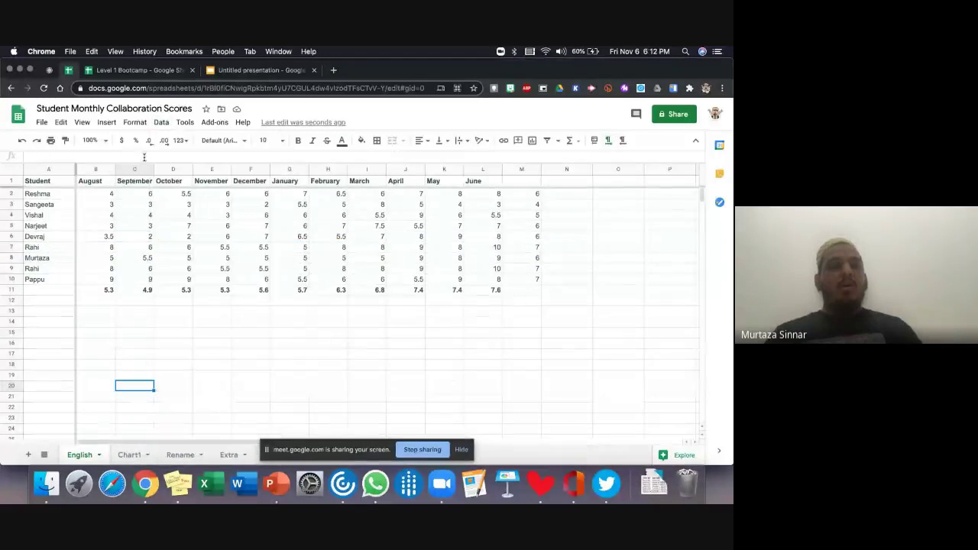
{"action": "left_click", "coordinate": [168, 122]}
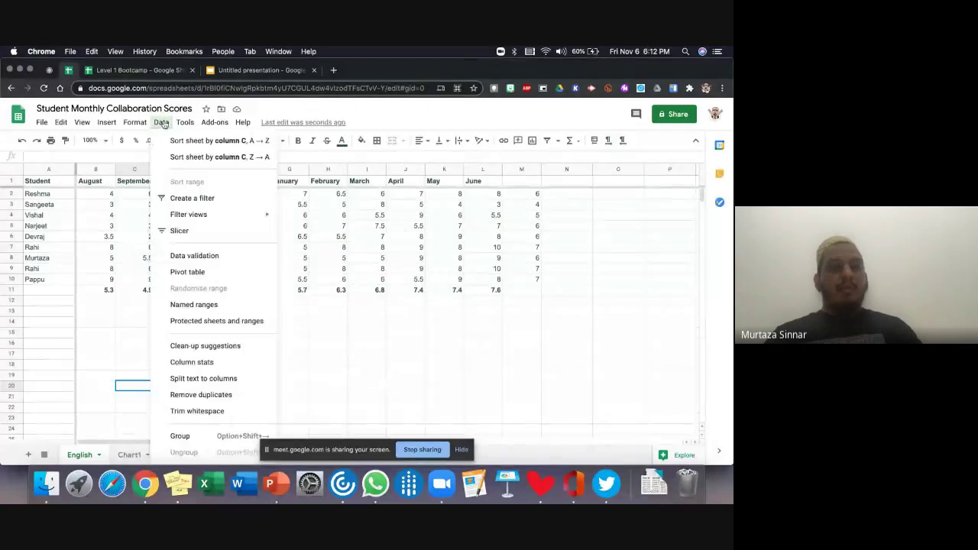
{"action": "left_click", "coordinate": [190, 396]}
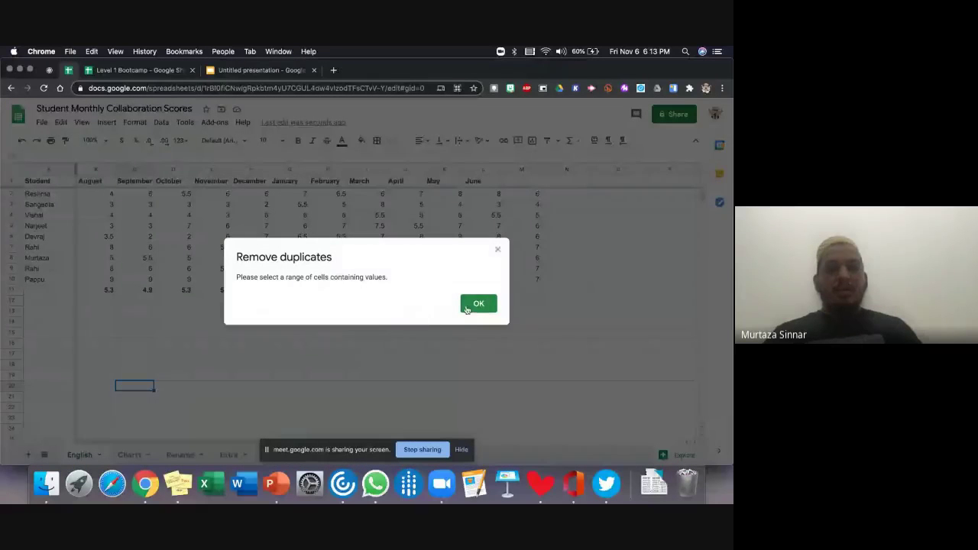
{"action": "left_click", "coordinate": [479, 304]}
{"action": "left_click", "coordinate": [30, 192]}
{"action": "left_click", "coordinate": [446, 269], "text": "shift"}
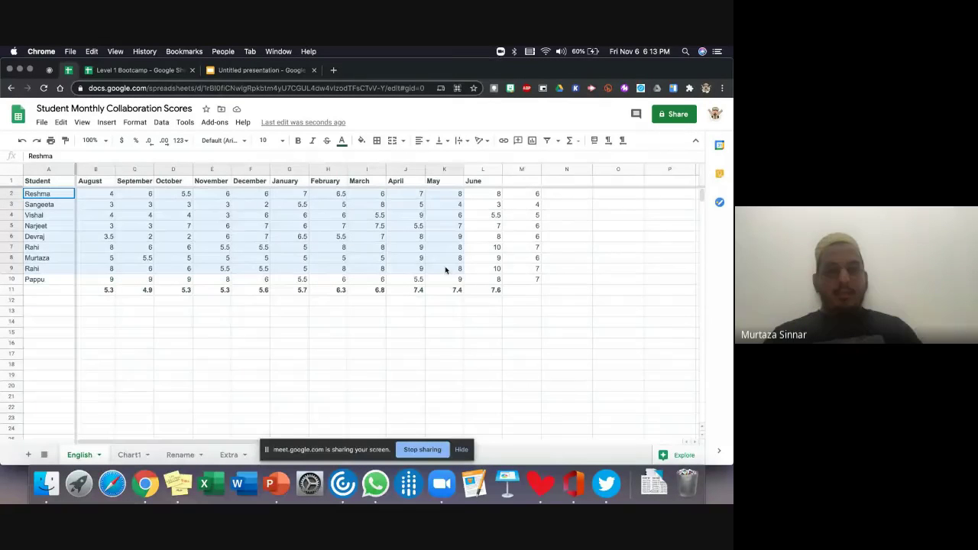
{"action": "left_click", "coordinate": [497, 279], "text": "shift"}
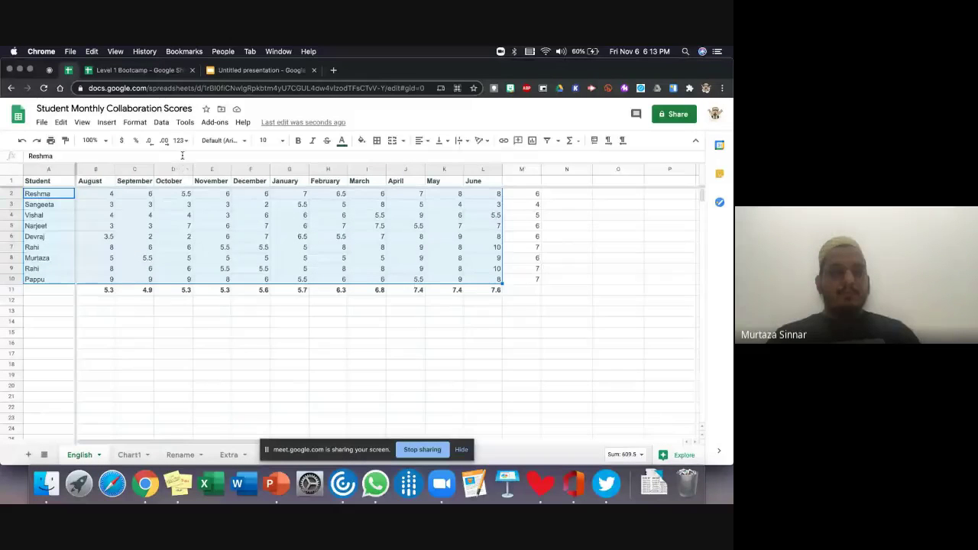
{"action": "left_click", "coordinate": [162, 123]}
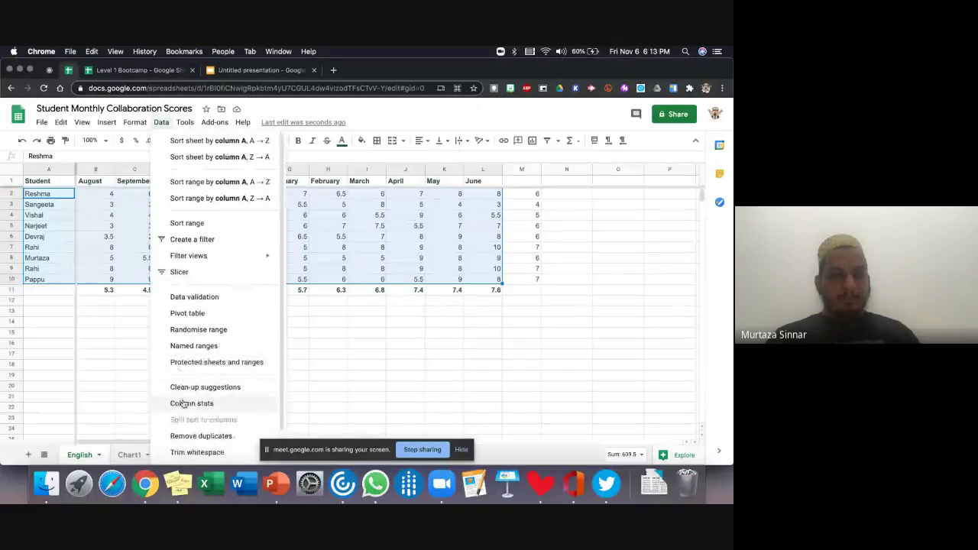
{"action": "left_click", "coordinate": [188, 437]}
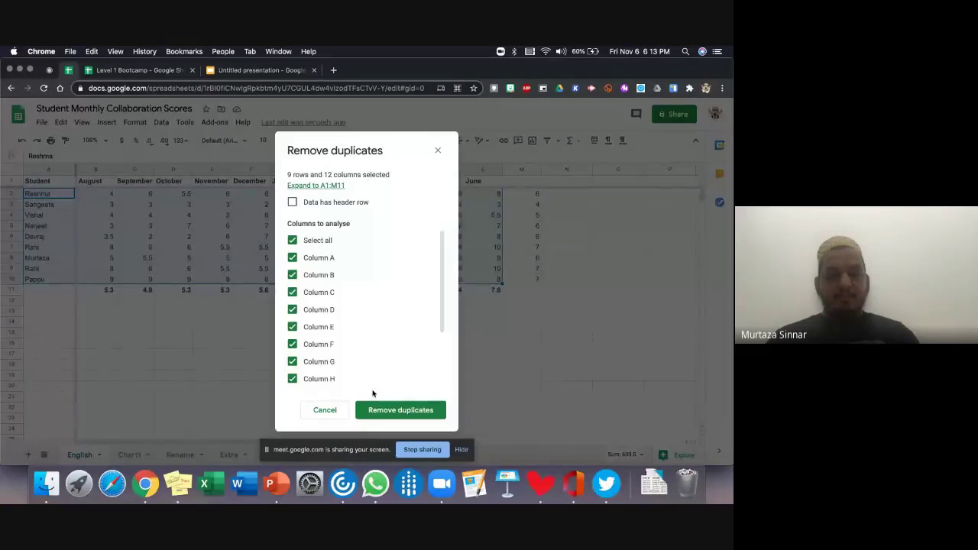
{"action": "left_click", "coordinate": [376, 411]}
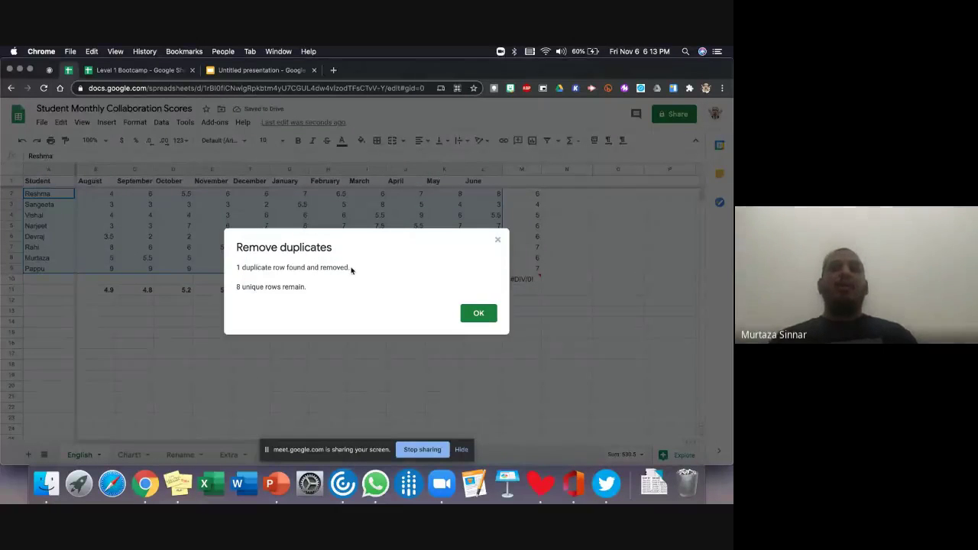
{"action": "left_click", "coordinate": [474, 311]}
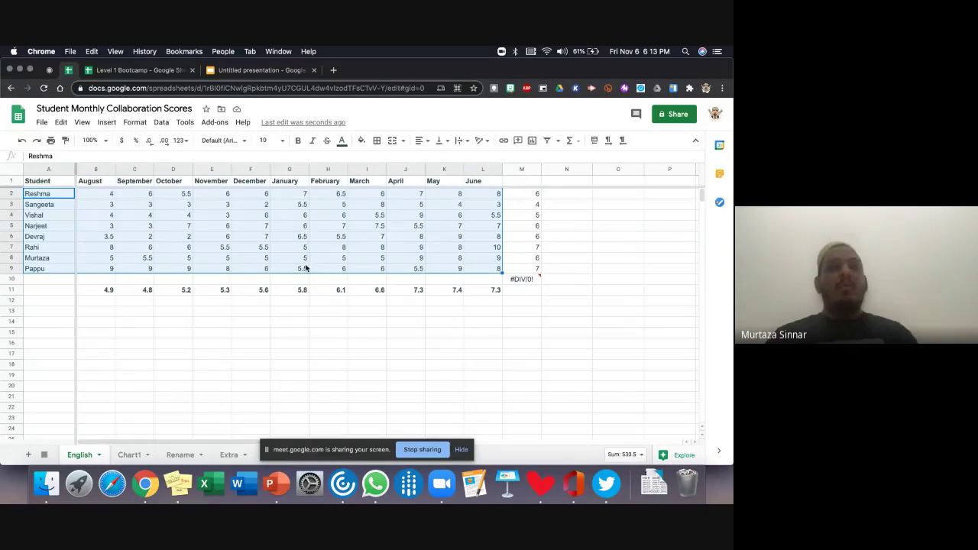
{"action": "left_click", "coordinate": [248, 321]}
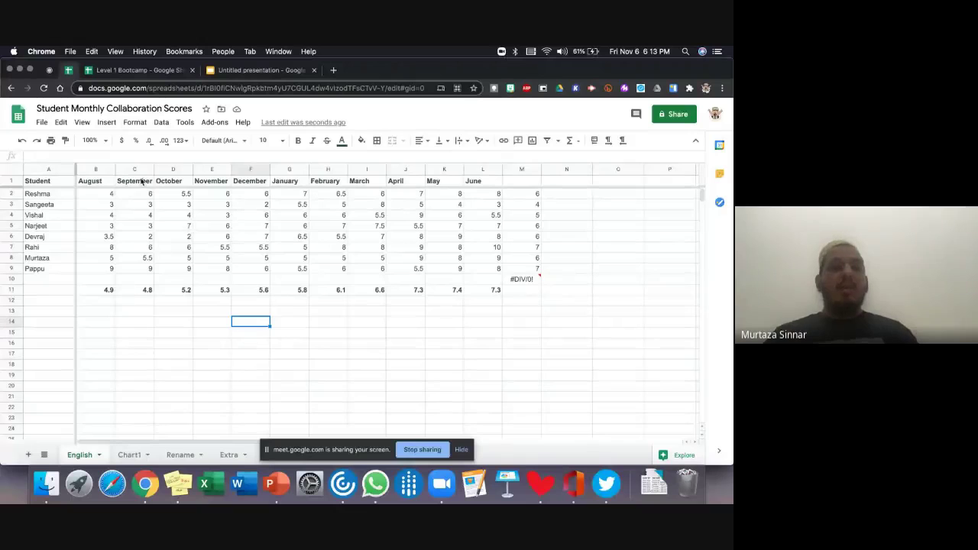
- On the Rename sheet, enter three first-and-last names in cells A1, A2 and A3
{"action": "left_click", "coordinate": [181, 454]}
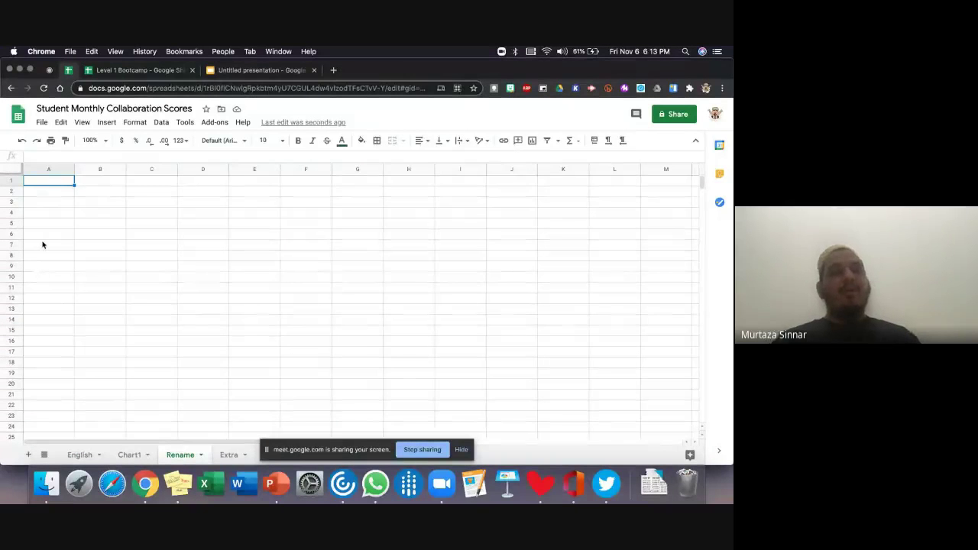
{"action": "type", "text": "Stev"}
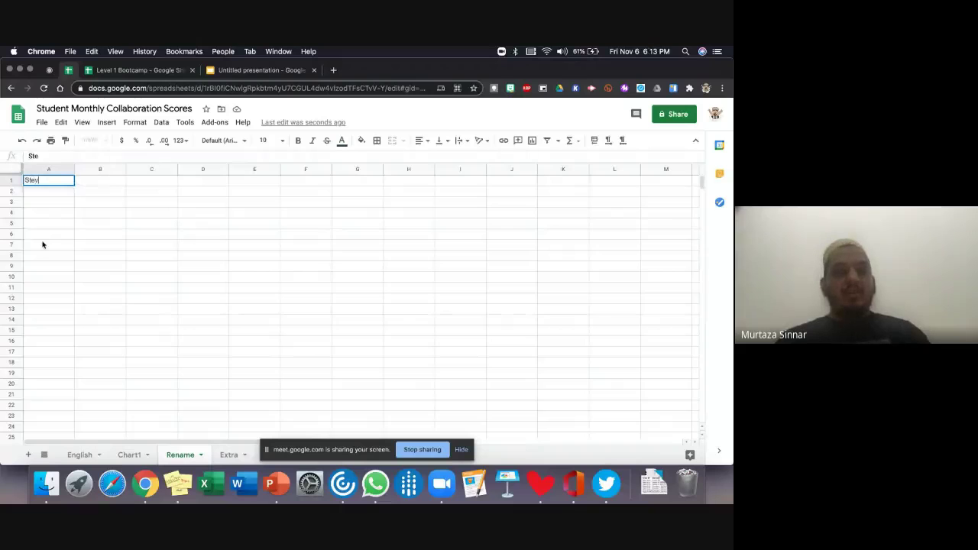
{"action": "type", "text": "e Job"}
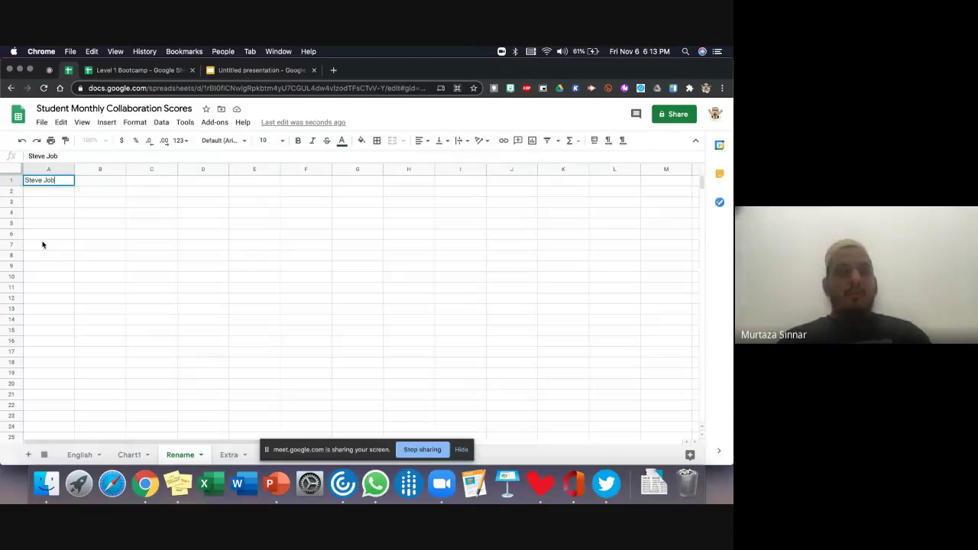
{"action": "key", "text": "Return"}
{"action": "type", "text": "Elon M"}
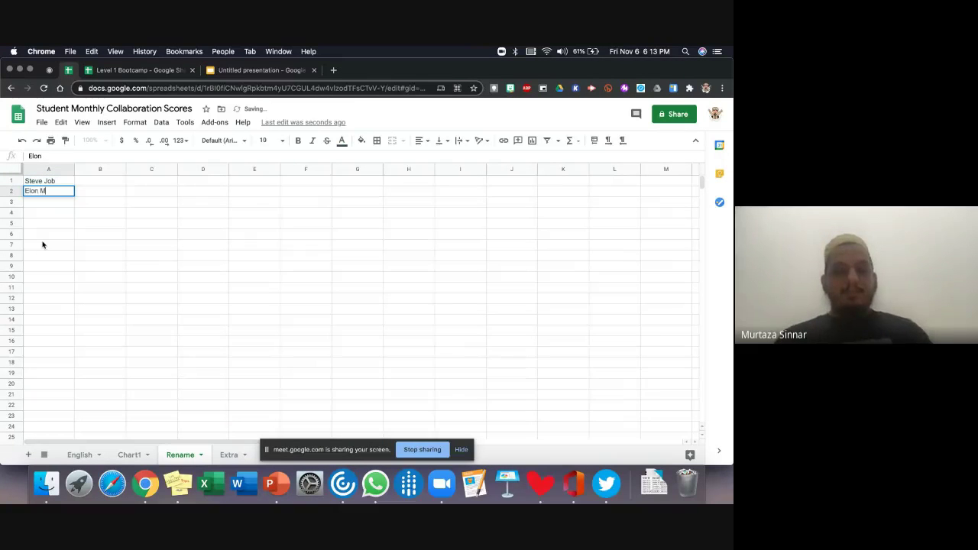
{"action": "type", "text": "usk"}
{"action": "key", "text": "Return"}
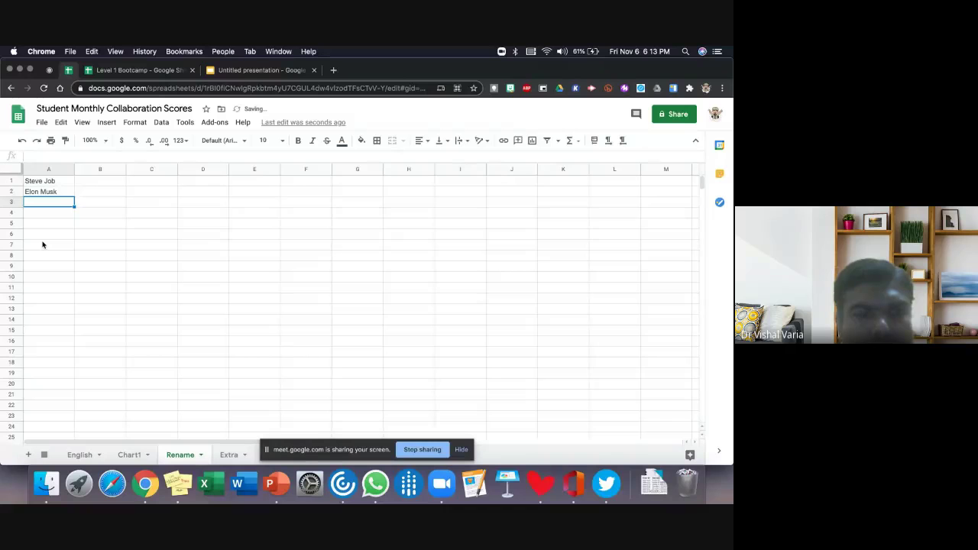
{"action": "type", "text": "JAck MA"}
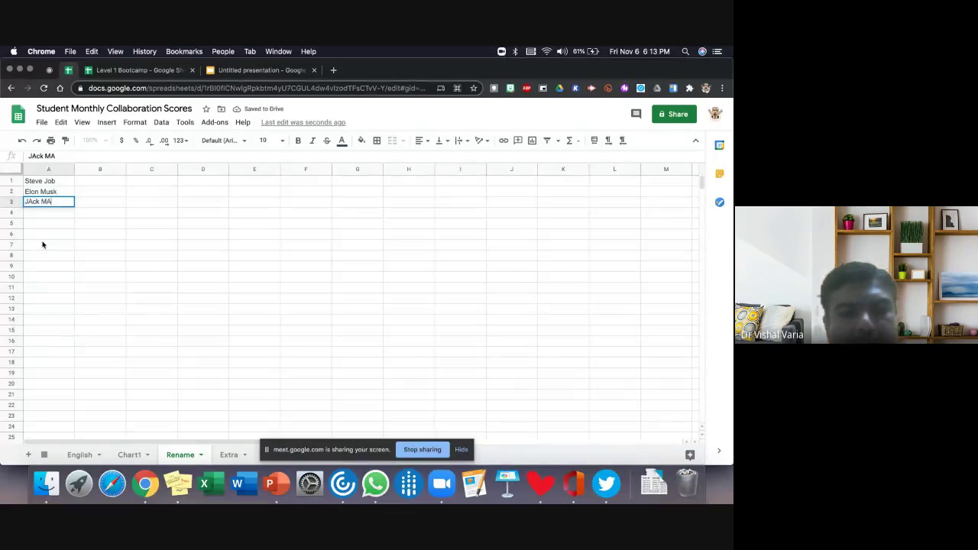
{"action": "key", "text": "BackSpace"}
{"action": "type", "text": "ack "}
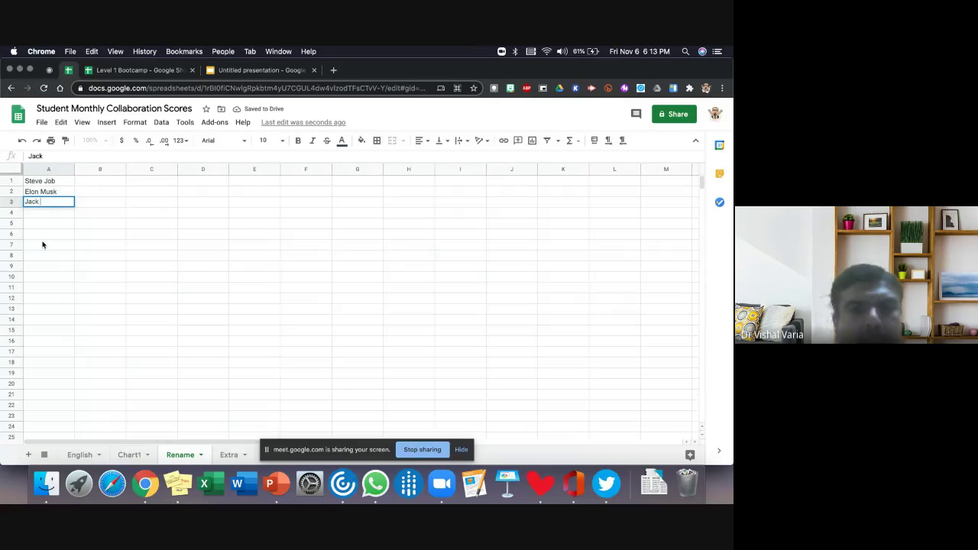
{"action": "type", "text": "Ma"}
{"action": "left_click", "coordinate": [72, 257]}
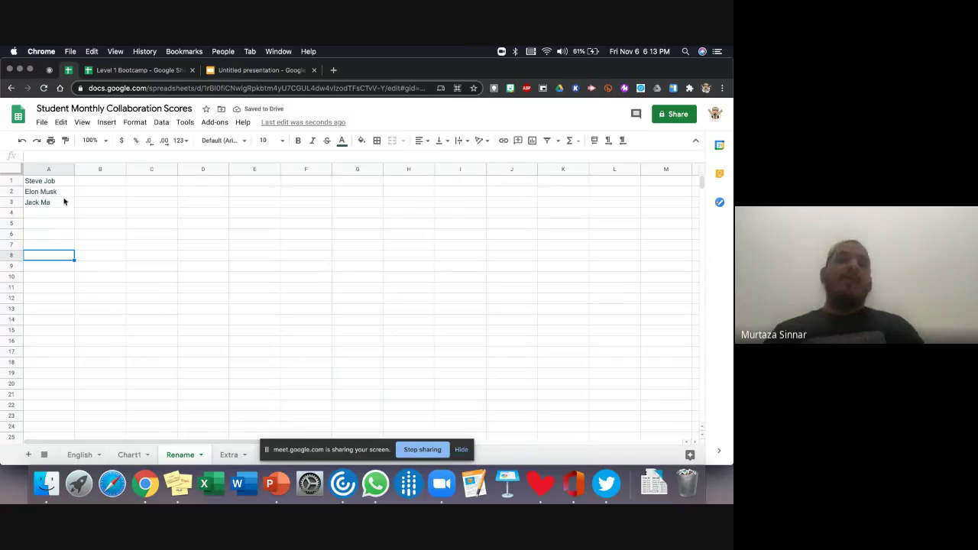
- Split the names in A1:A3 into columns A and B using Space as separator
{"action": "left_click_drag", "start_coordinate": [62, 185], "coordinate": [61, 204]}
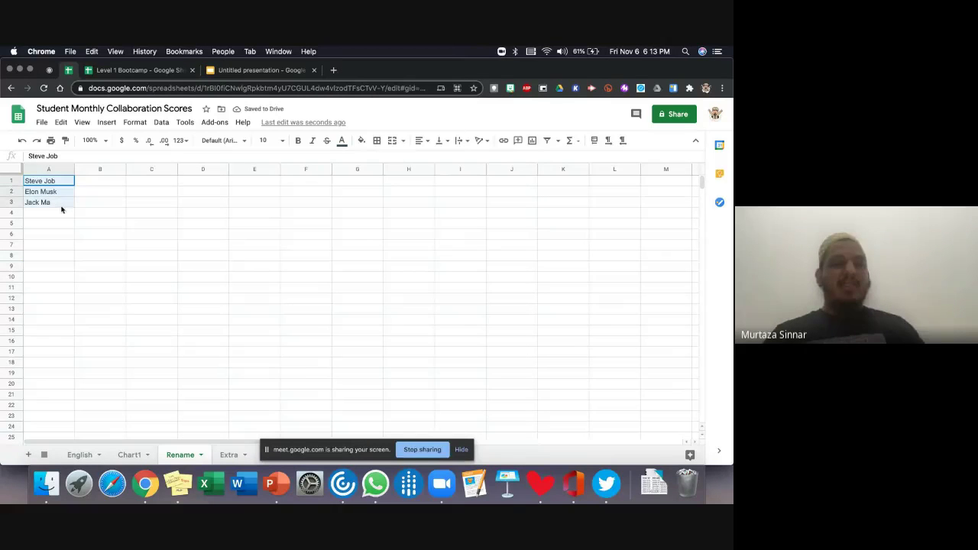
{"action": "left_click", "coordinate": [161, 124]}
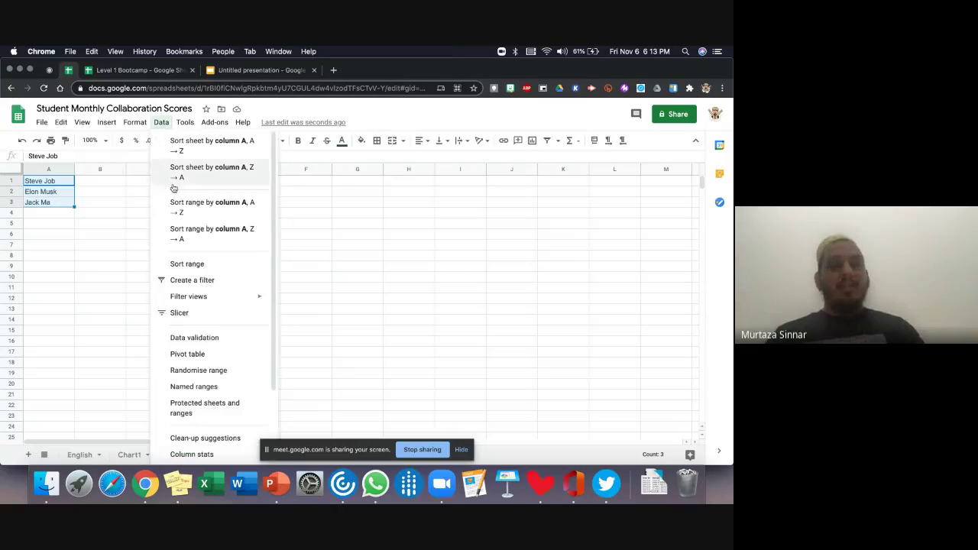
{"action": "scroll", "coordinate": [206, 372], "scroll_direction": "down", "scroll_amount": 2}
{"action": "scroll", "coordinate": [207, 373], "scroll_direction": "down", "scroll_amount": 1}
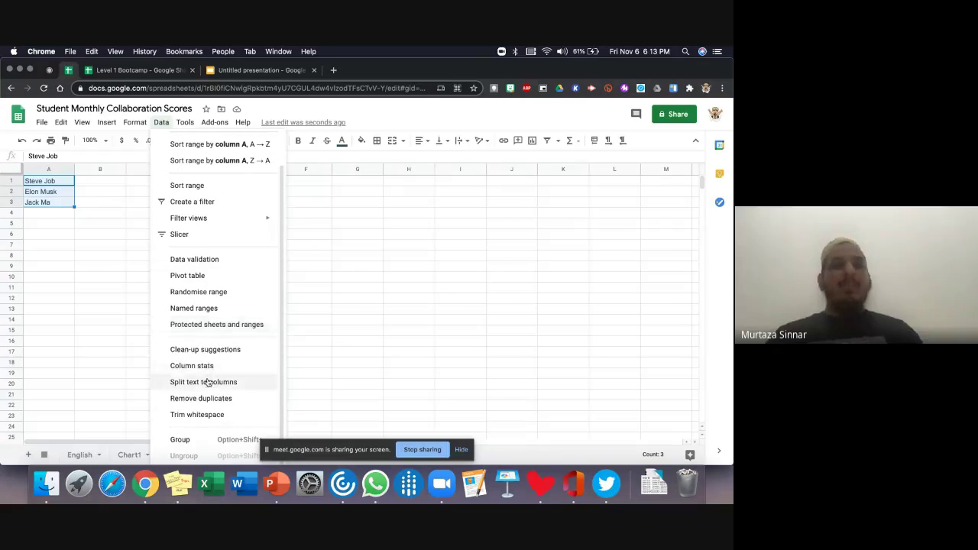
{"action": "left_click", "coordinate": [206, 382]}
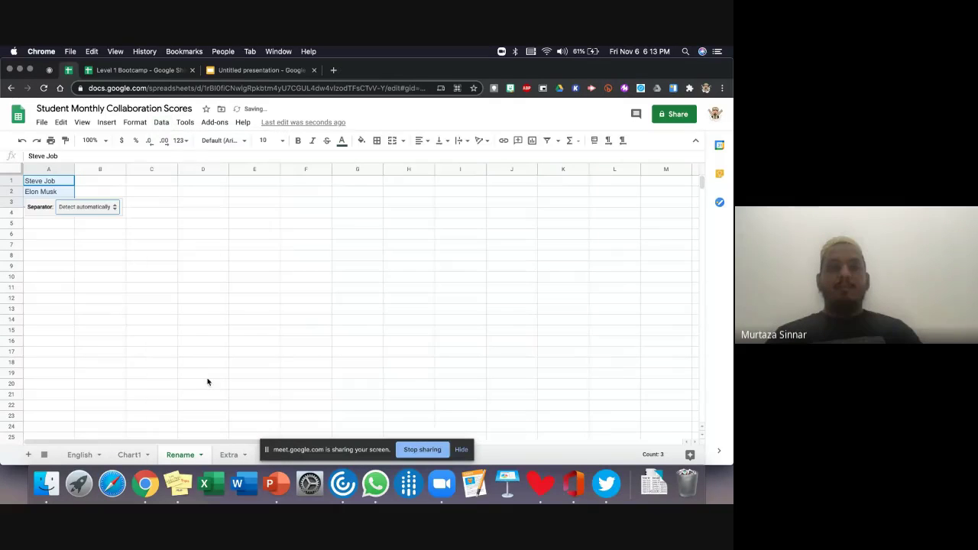
{"action": "left_click", "coordinate": [89, 208]}
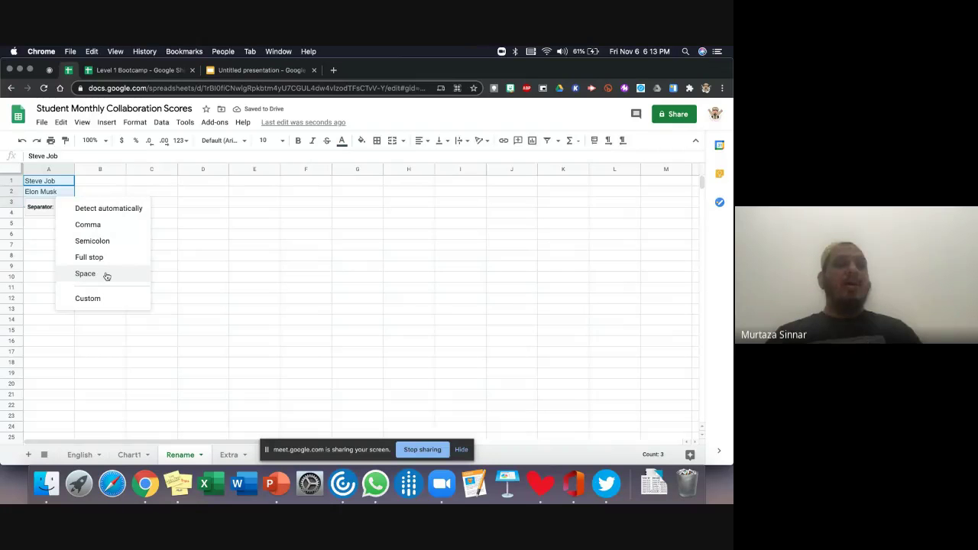
{"action": "left_click", "coordinate": [106, 274]}
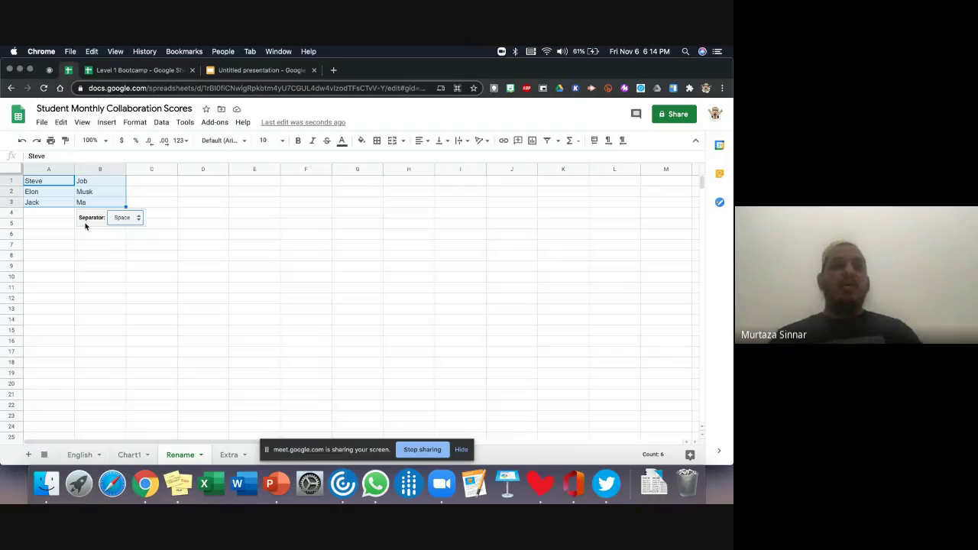
{"action": "left_click", "coordinate": [134, 122]}
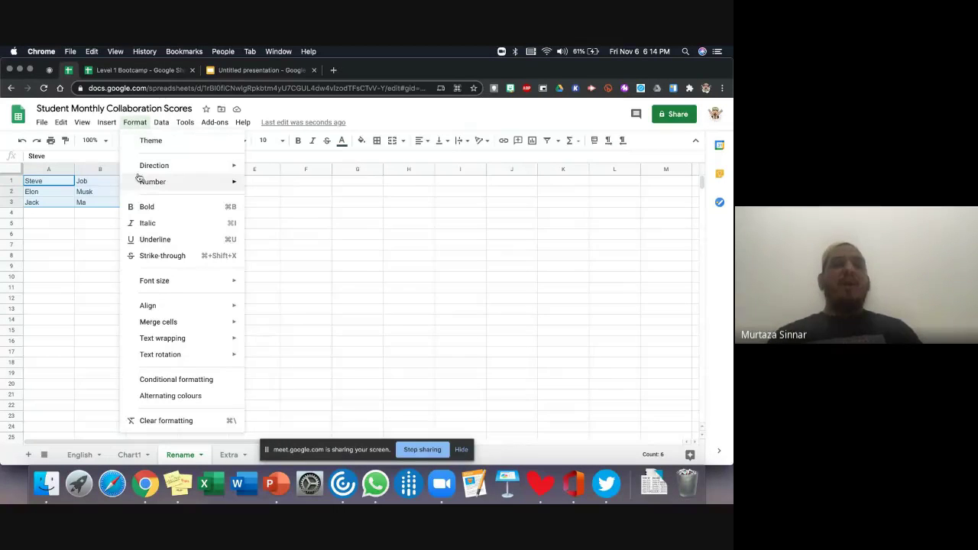
{"action": "mouse_move", "coordinate": [139, 178]}
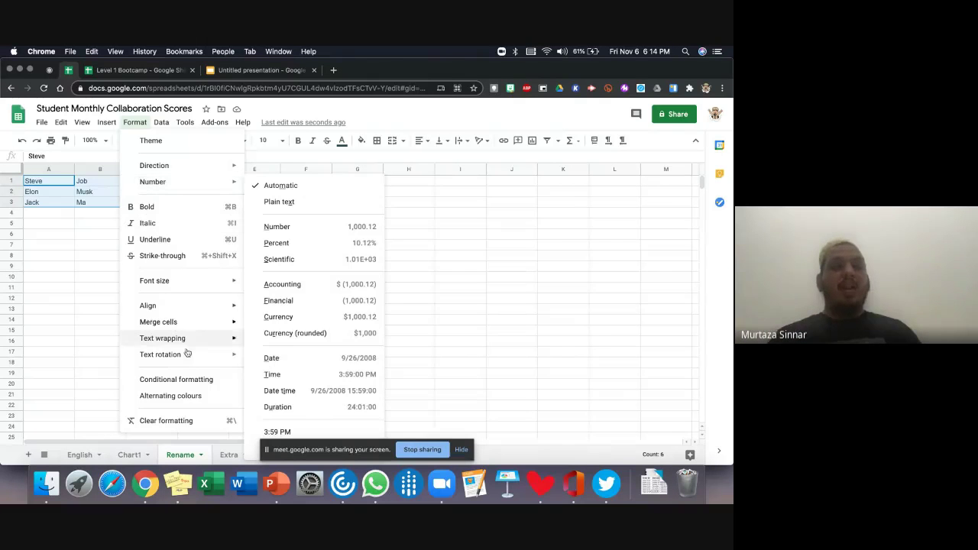
{"action": "mouse_move", "coordinate": [166, 128]}
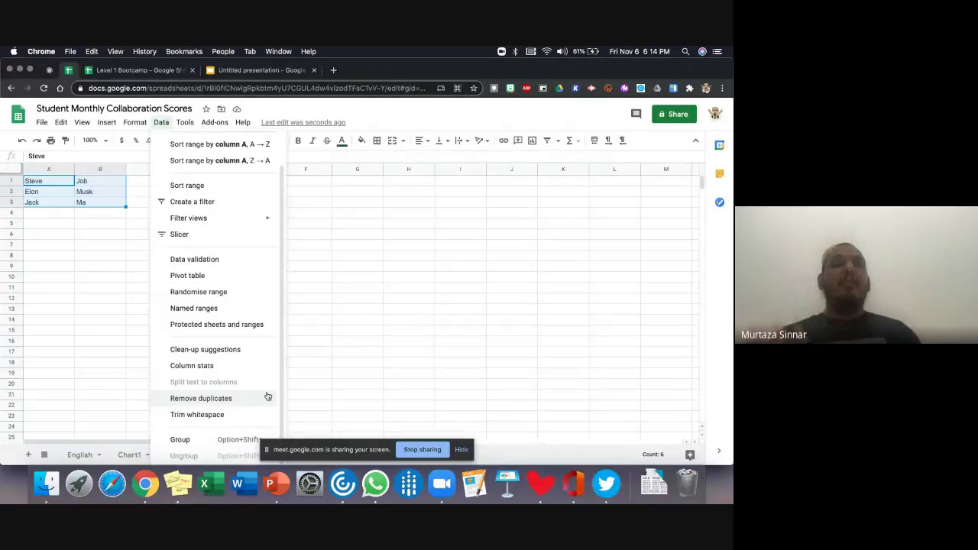
{"action": "left_click", "coordinate": [316, 365]}
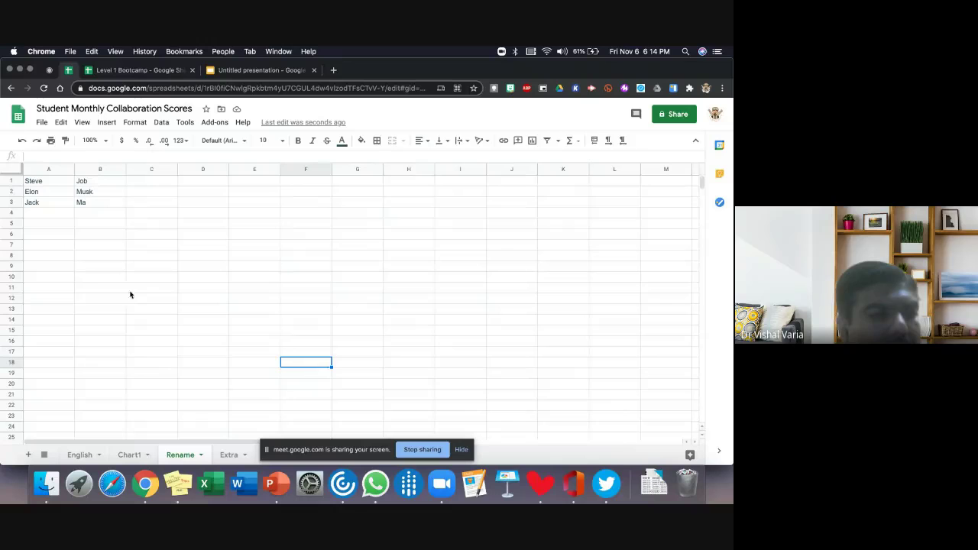
- Type the words Cat and Rain into cells A7 and A8
{"action": "left_click", "coordinate": [54, 248]}
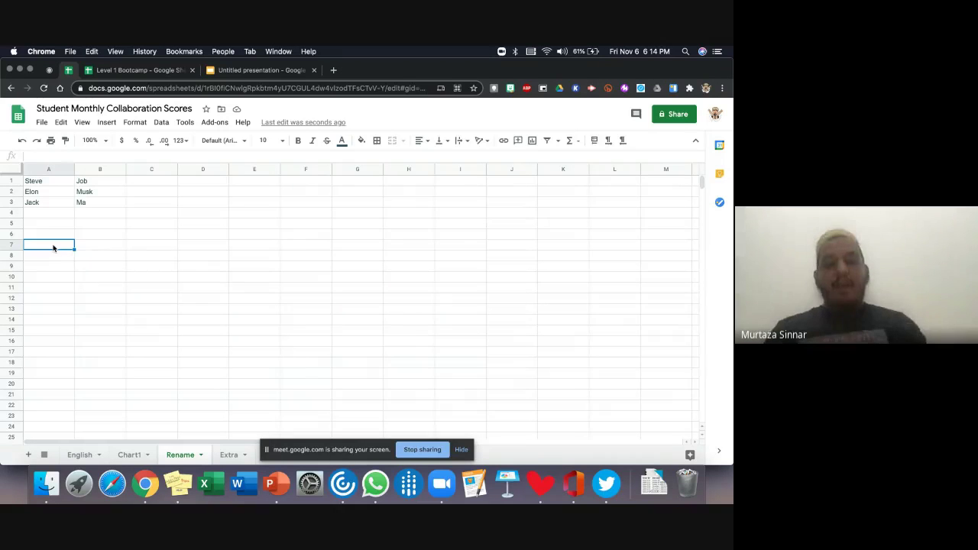
{"action": "type", "text": "Cat"}
{"action": "key", "text": "Return"}
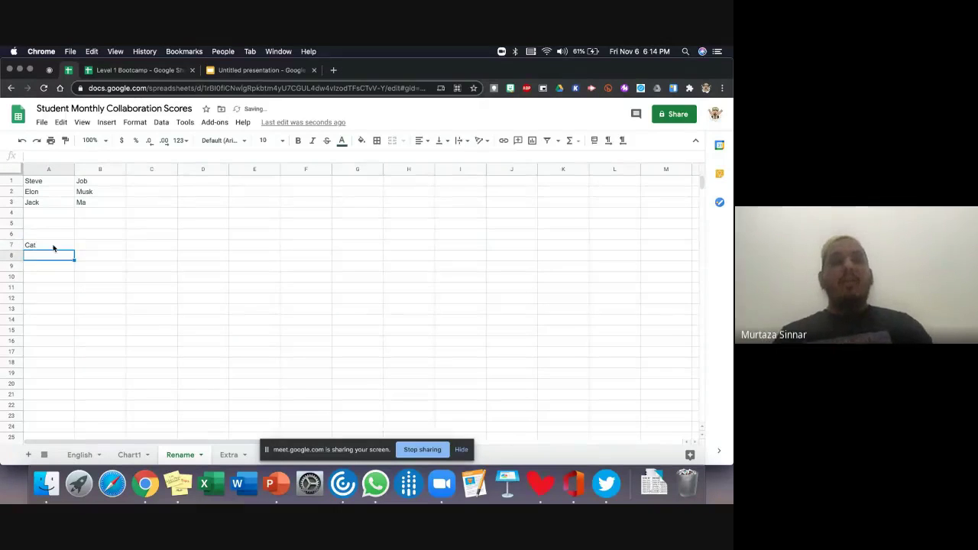
{"action": "type", "text": "Rain"}
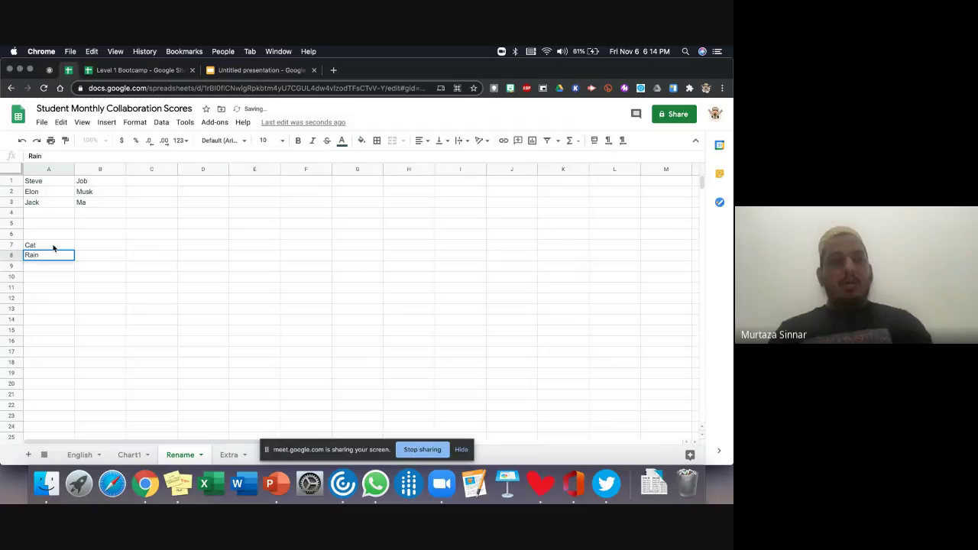
{"action": "key", "text": "Return"}
- Enter =GOOGLETRANSLATE(A7,"en","gu") in B7 and fill it down to B8
{"action": "left_click", "coordinate": [85, 246]}
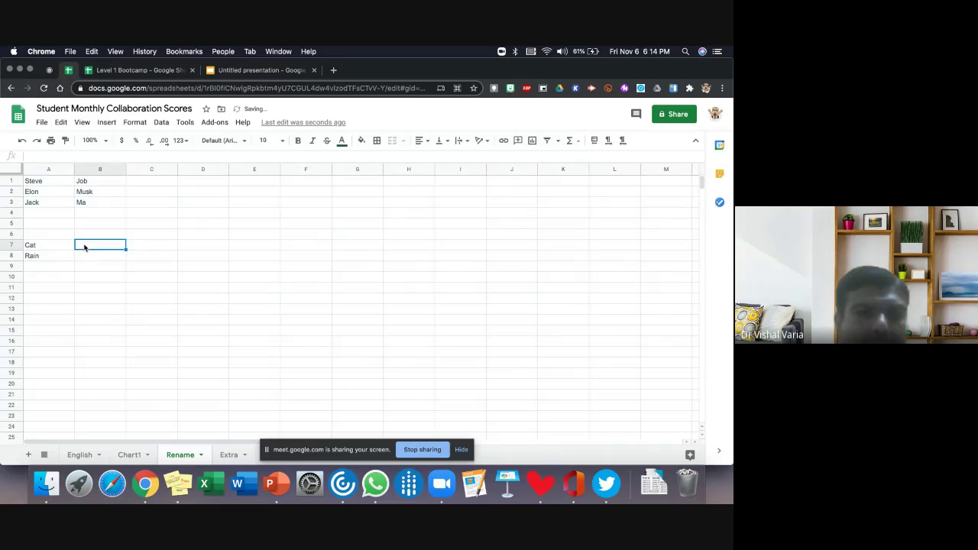
{"action": "type", "text": "=goog"}
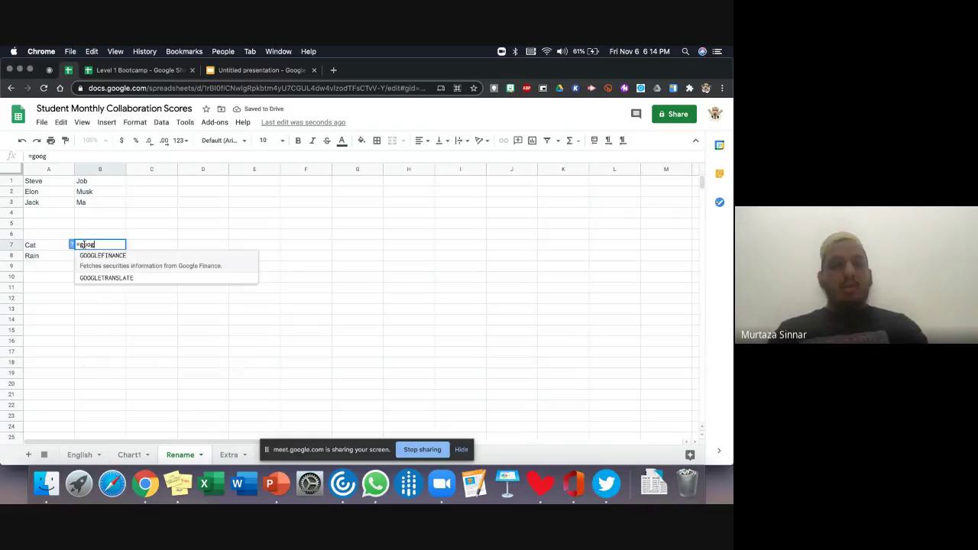
{"action": "type", "text": "le"}
{"action": "key", "text": "Down"}
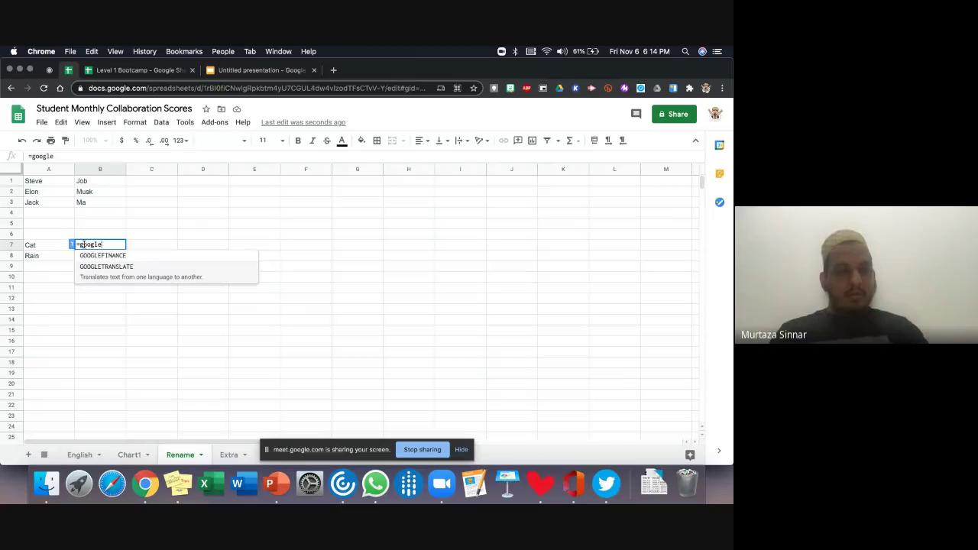
{"action": "key", "text": "Tab"}
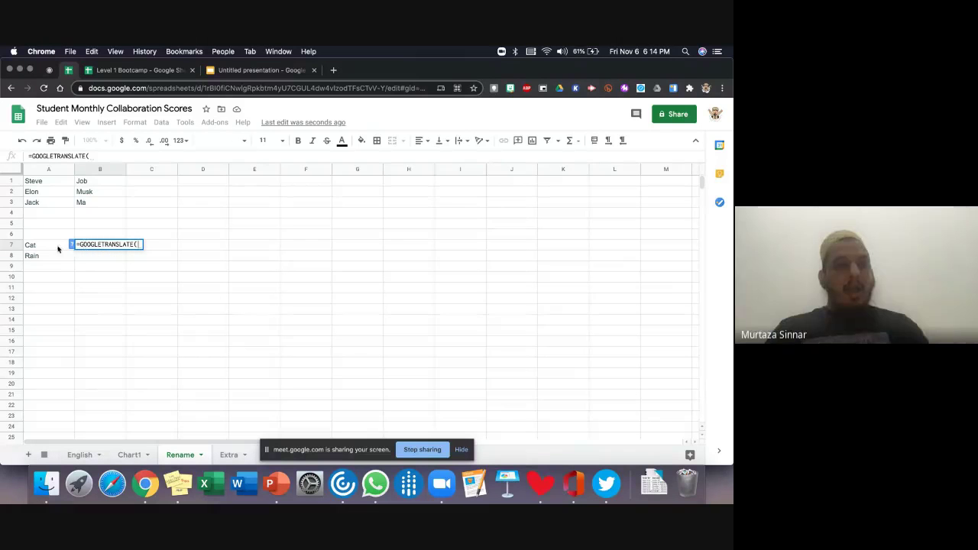
{"action": "left_click", "coordinate": [57, 247]}
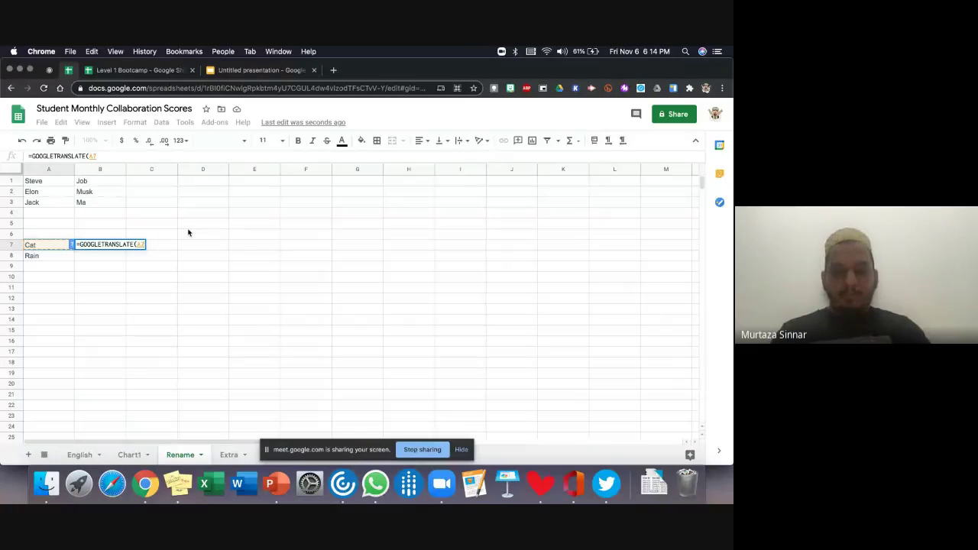
{"action": "type", "text": ",\"e"}
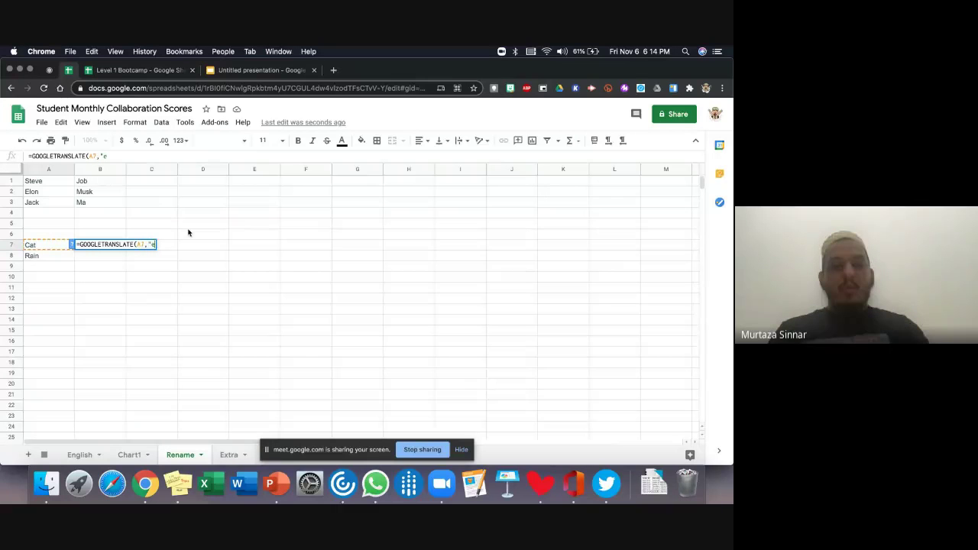
{"action": "type", "text": "n\",\""}
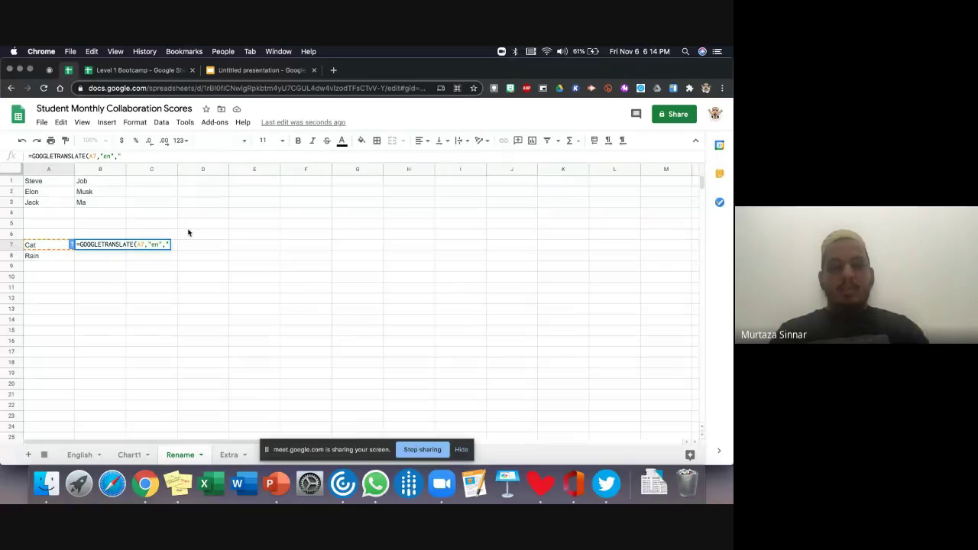
{"action": "type", "text": "gu\""}
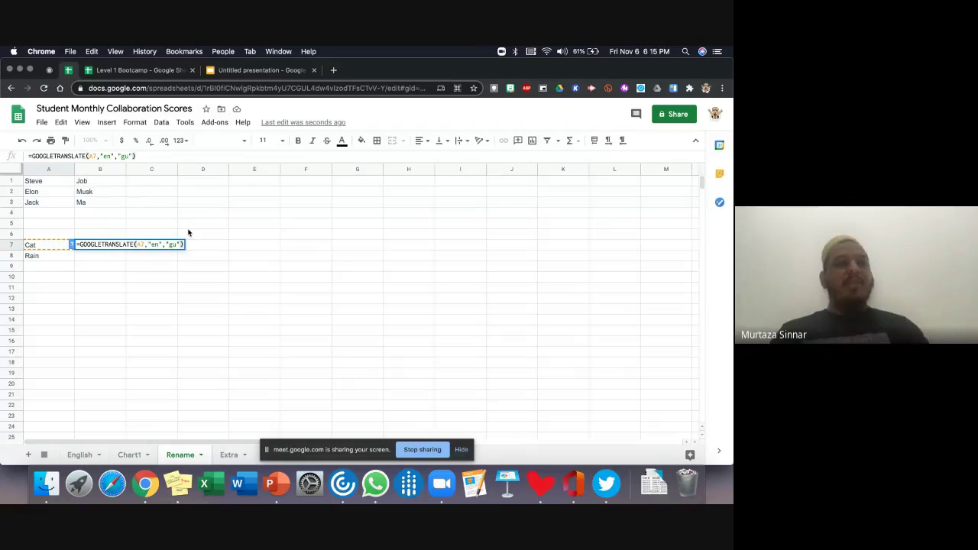
{"action": "type", "text": ")"}
{"action": "key", "text": "Return"}
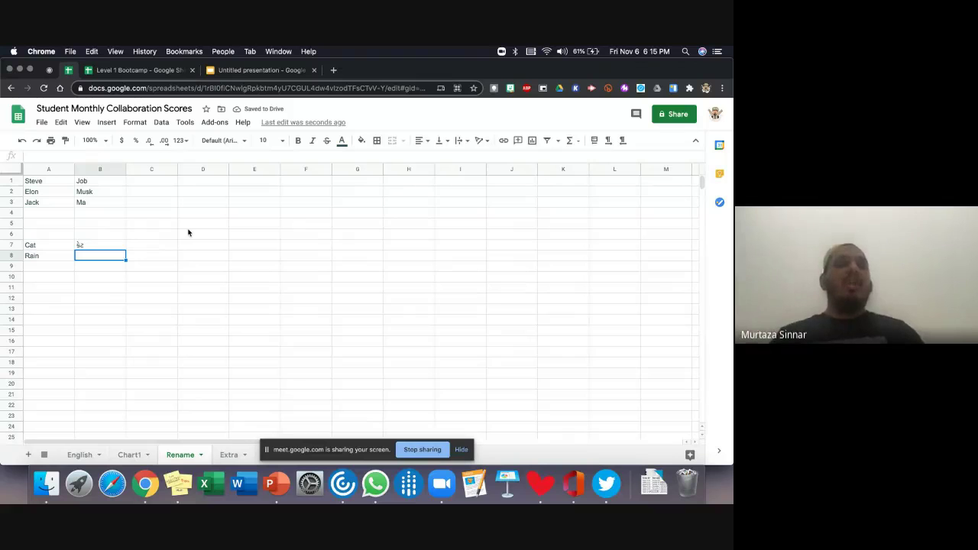
{"action": "left_click", "coordinate": [113, 247]}
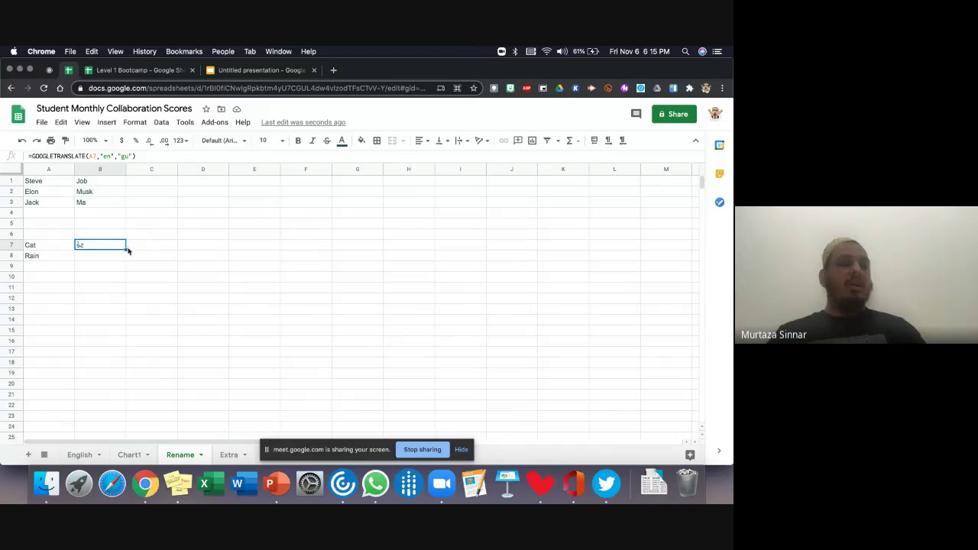
{"action": "left_click_drag", "start_coordinate": [127, 250], "coordinate": [124, 257]}
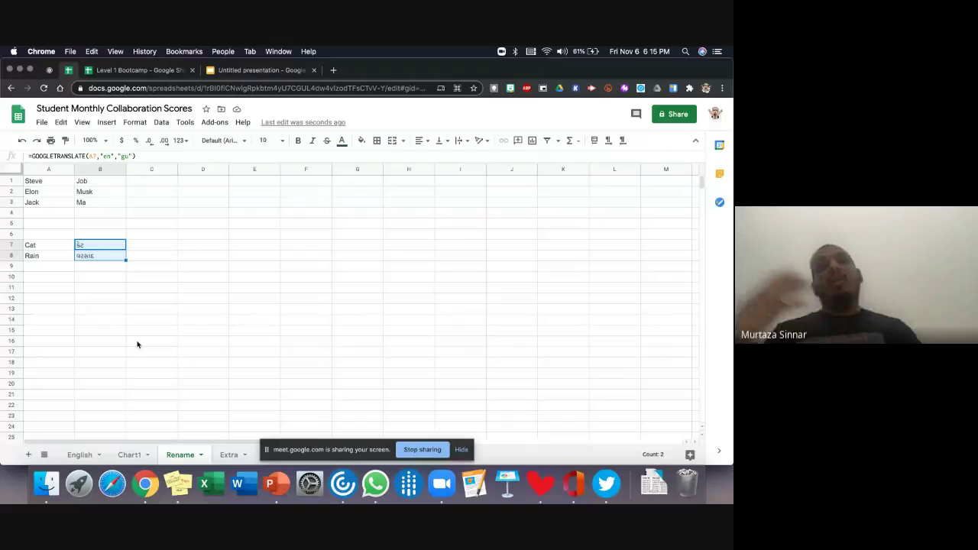
{"action": "left_click", "coordinate": [138, 345]}
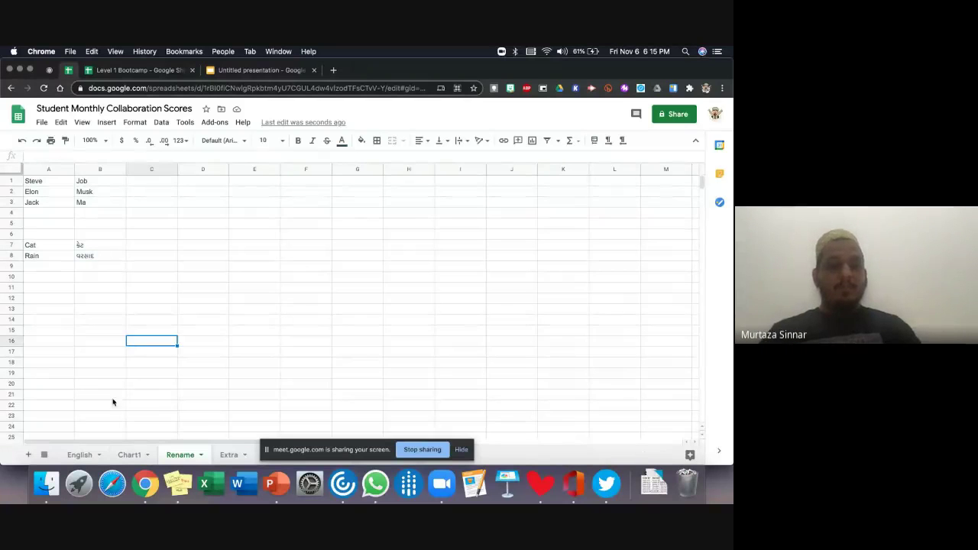
{"action": "key", "text": "alt+Up"}
{"action": "key", "text": "alt+Up"}
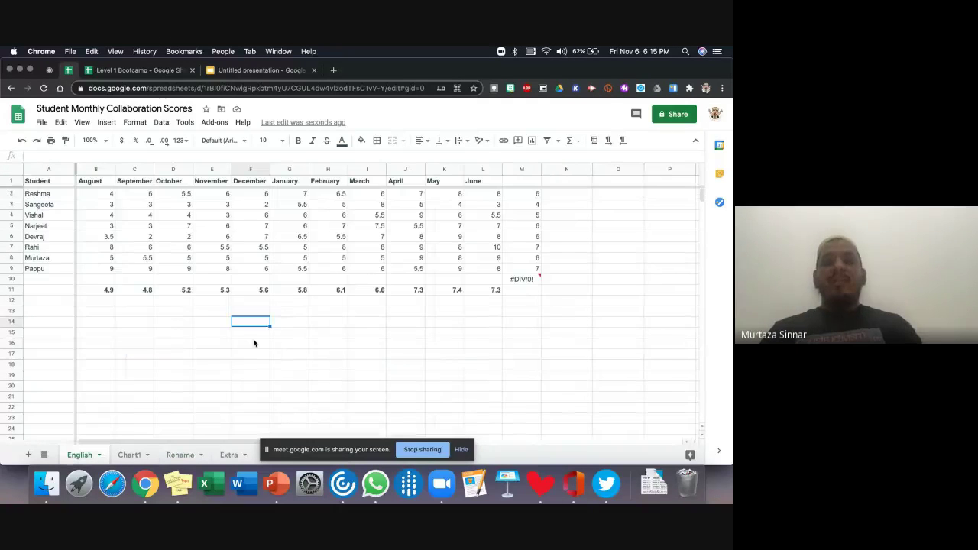
- Enter =IF(M2>5,"pass","fail") in N2 to grade the first student's average
{"action": "left_click", "coordinate": [536, 195]}
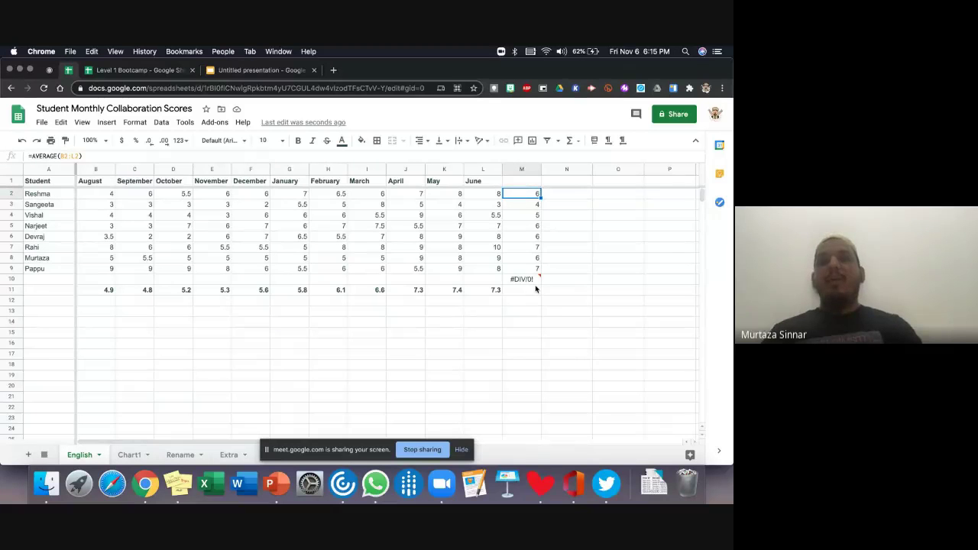
{"action": "left_click", "coordinate": [552, 197]}
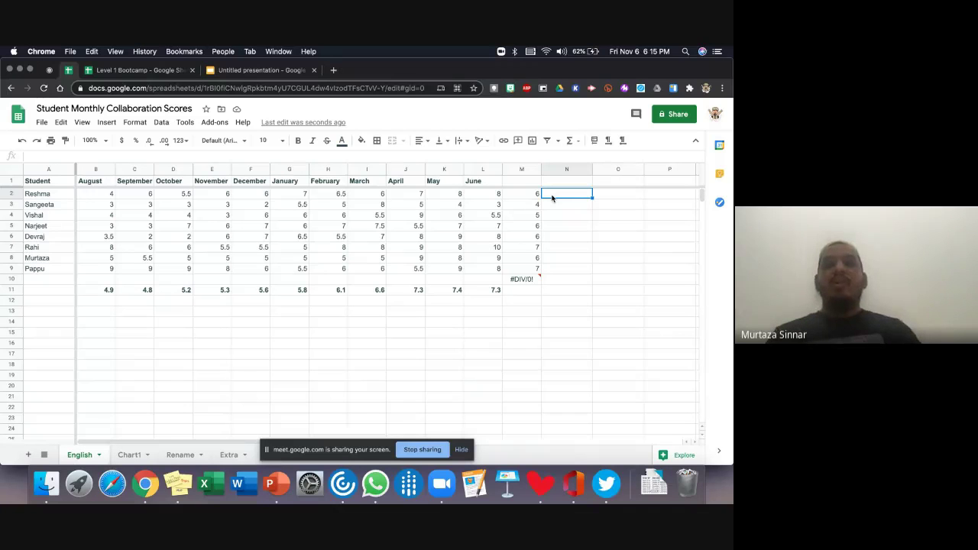
{"action": "type", "text": "="}
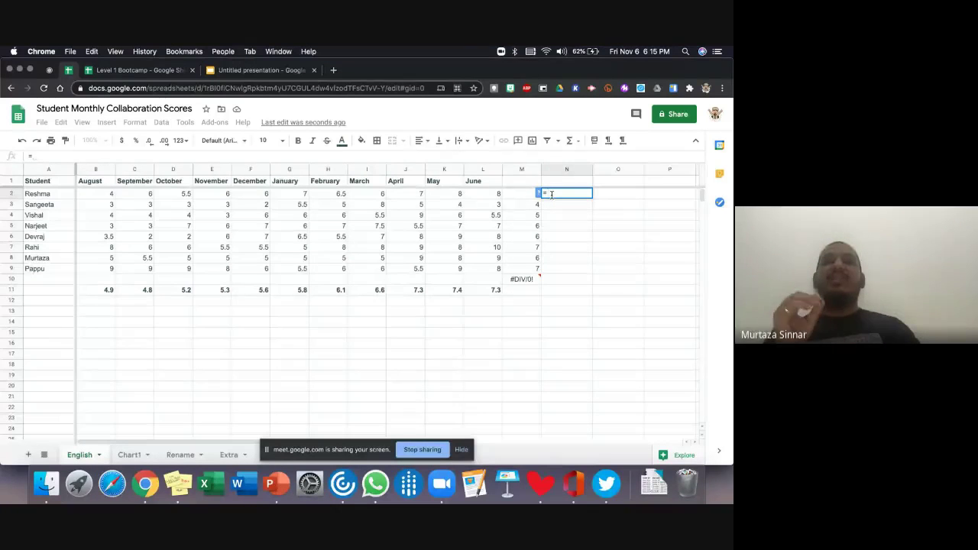
{"action": "type", "text": "if"}
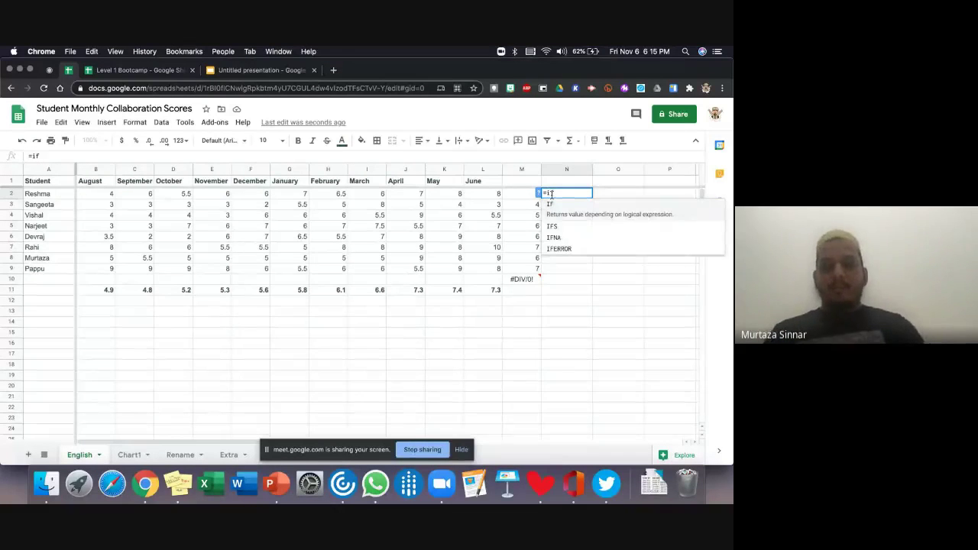
{"action": "type", "text": "("}
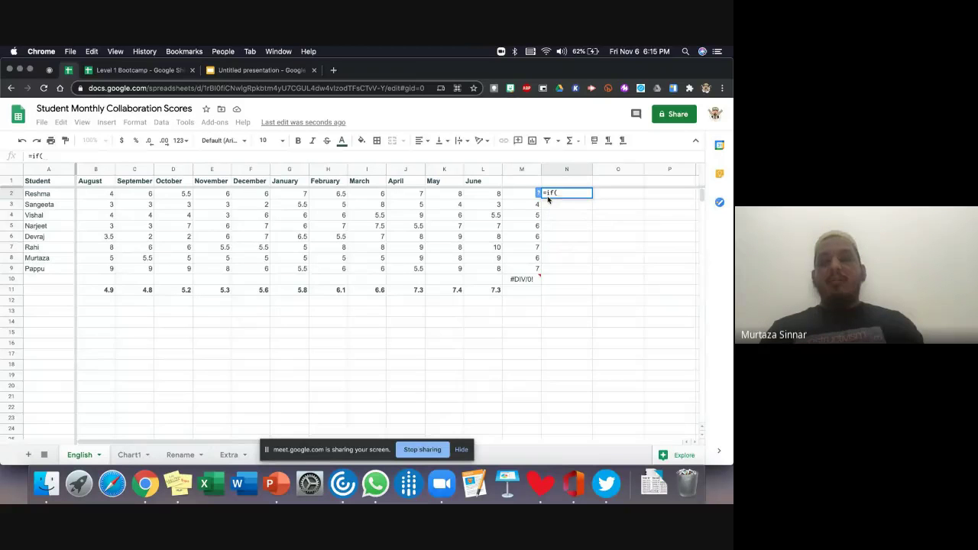
{"action": "left_click", "coordinate": [523, 195]}
{"action": "type", "text": ">"}
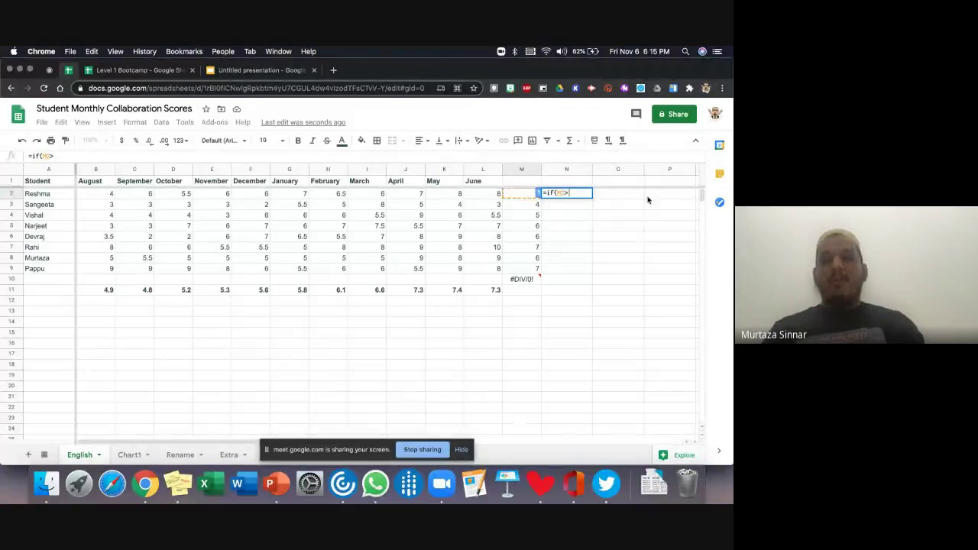
{"action": "type", "text": "5"}
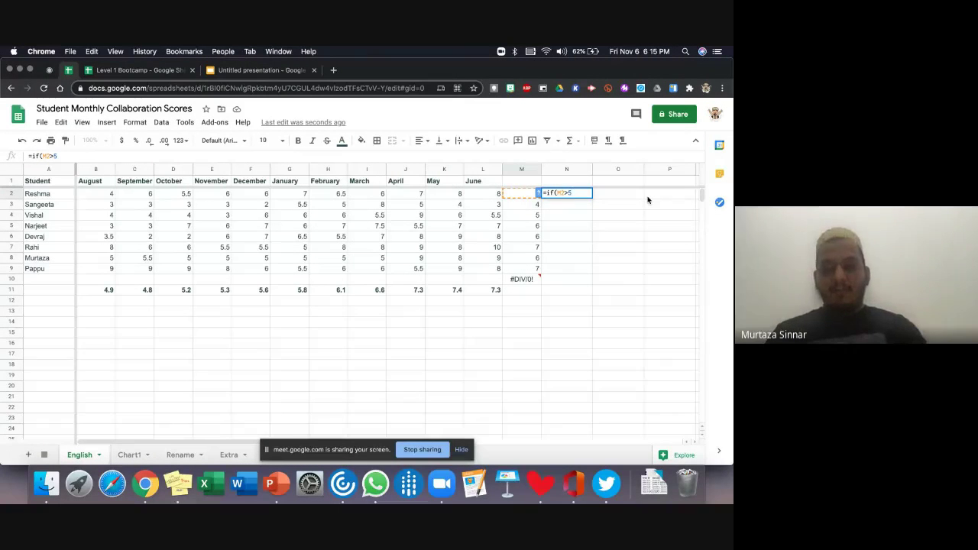
{"action": "type", "text": ",\"pass"}
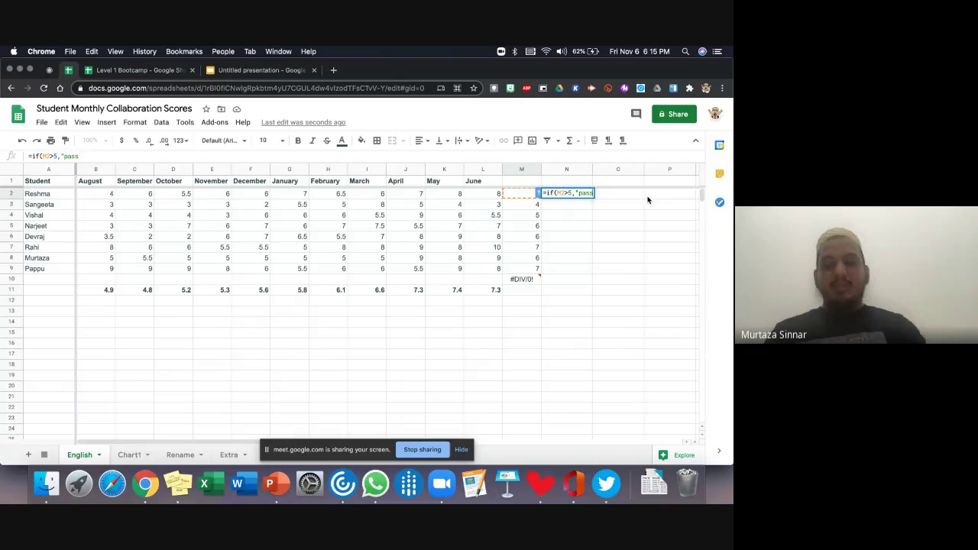
{"action": "type", "text": "\","}
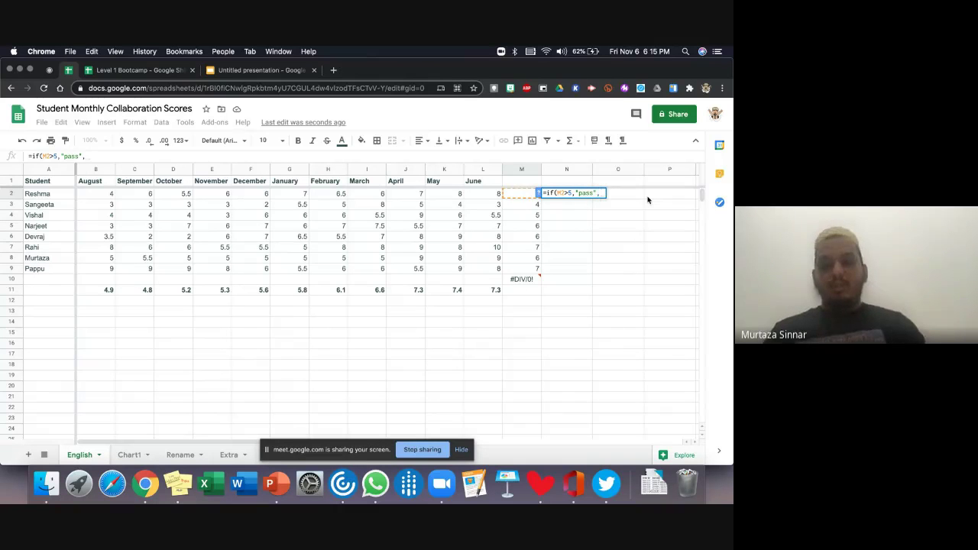
{"action": "type", "text": "\"fail"}
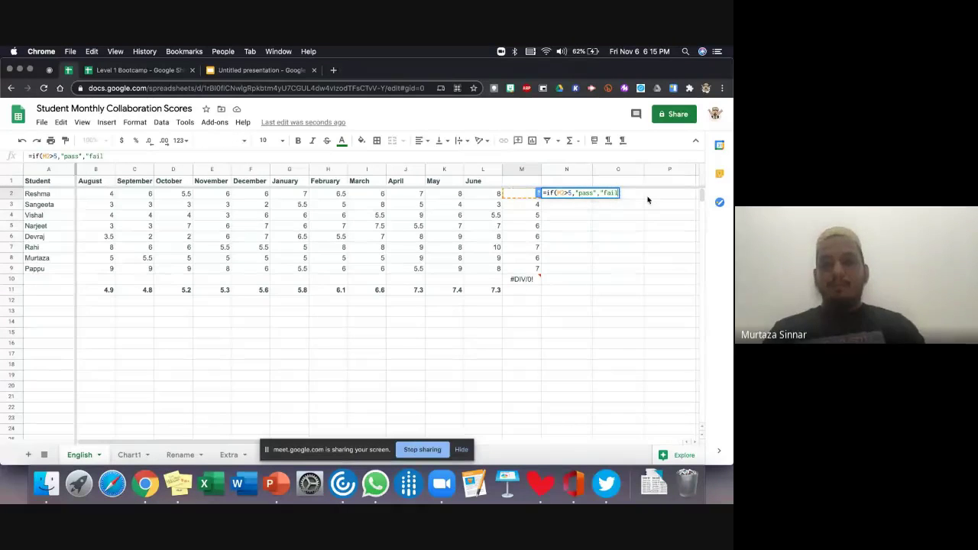
{"action": "type", "text": "\""}
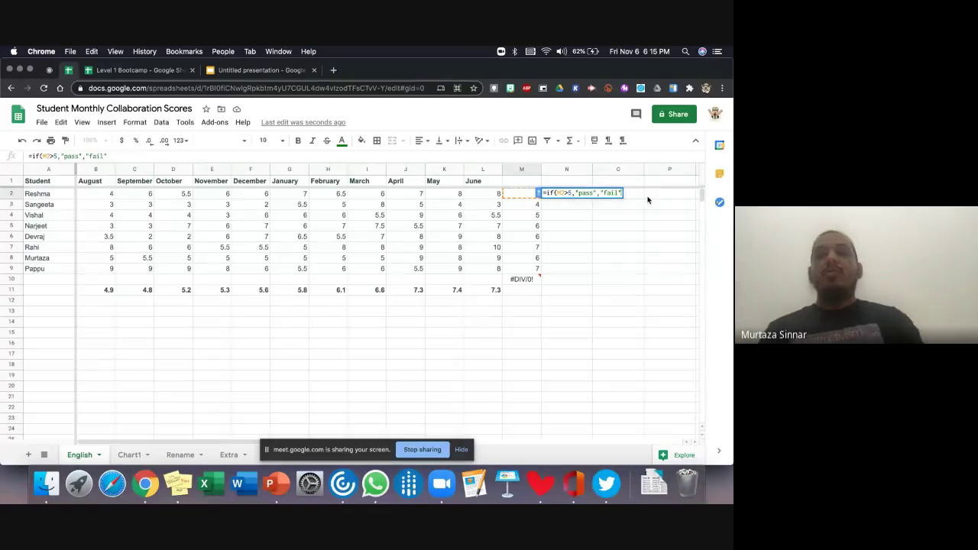
{"action": "type", "text": ")"}
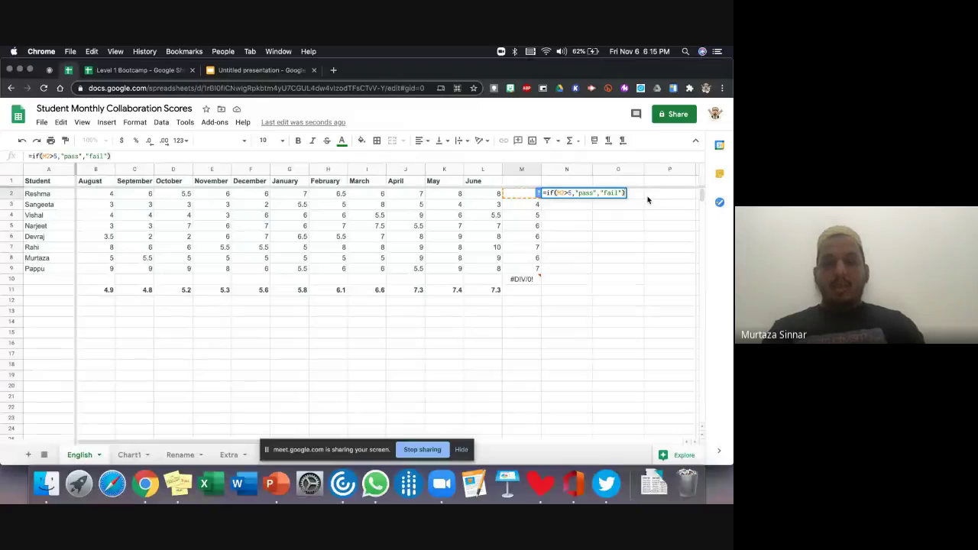
{"action": "key", "text": "Return"}
{"action": "left_click", "coordinate": [576, 197]}
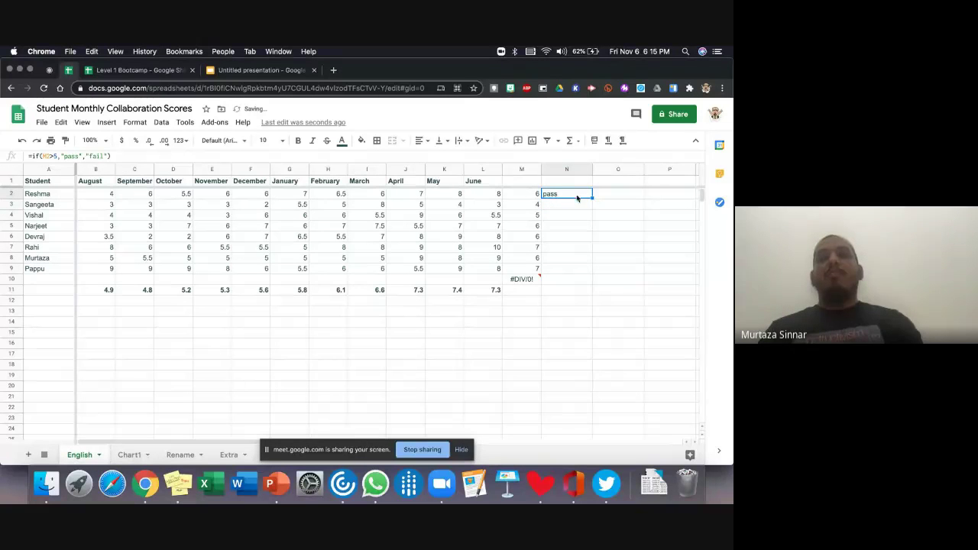
- Fill the pass/fail formula from N2 down to N9
{"action": "left_click_drag", "start_coordinate": [592, 197], "coordinate": [591, 272]}
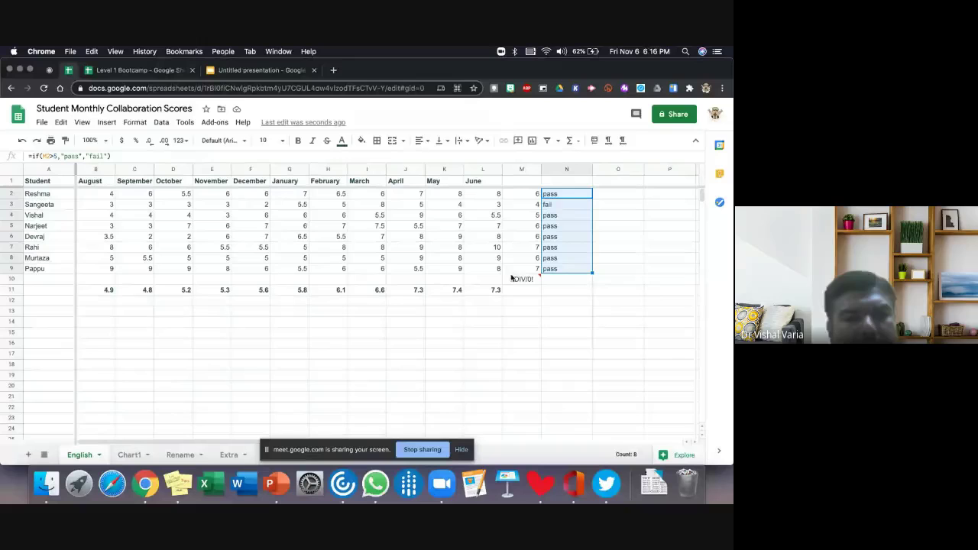
{"action": "left_click", "coordinate": [497, 337]}
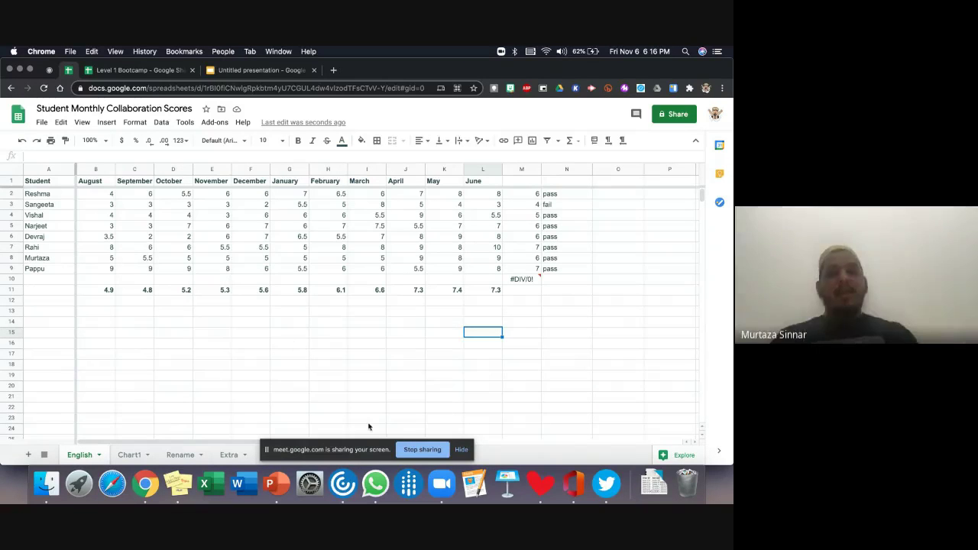
{"action": "left_click", "coordinate": [408, 446]}
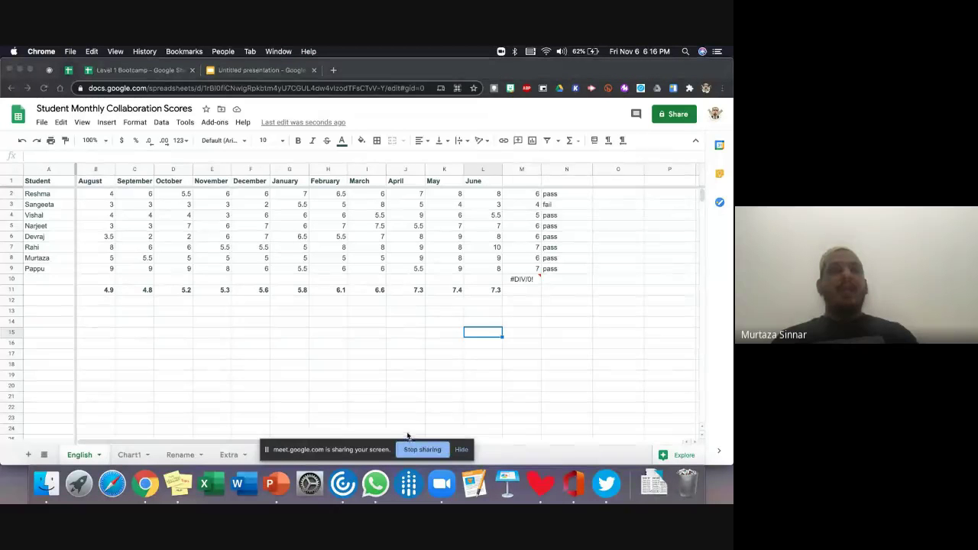
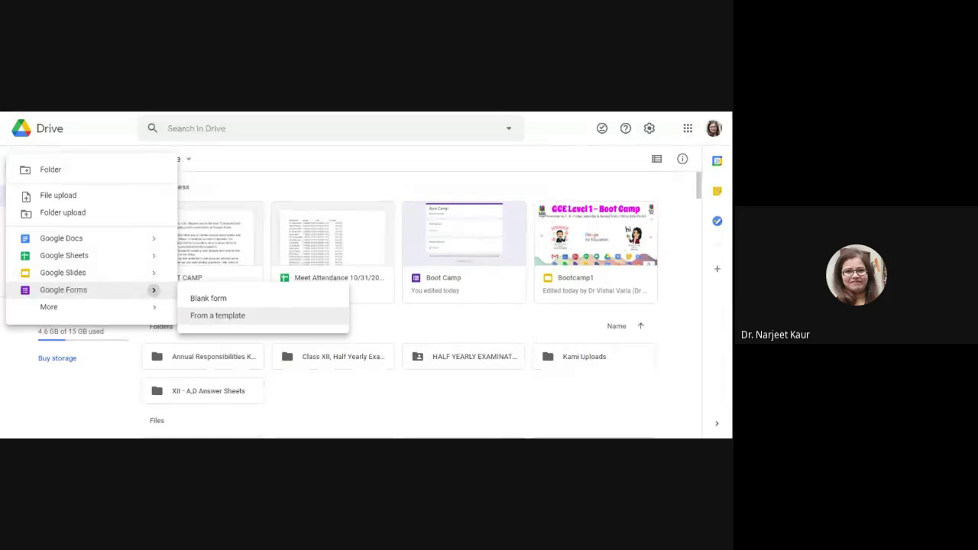
- Create a blank Google Form and start naming it 'Boot Camp'
{"action": "left_click", "coordinate": [210, 299]}
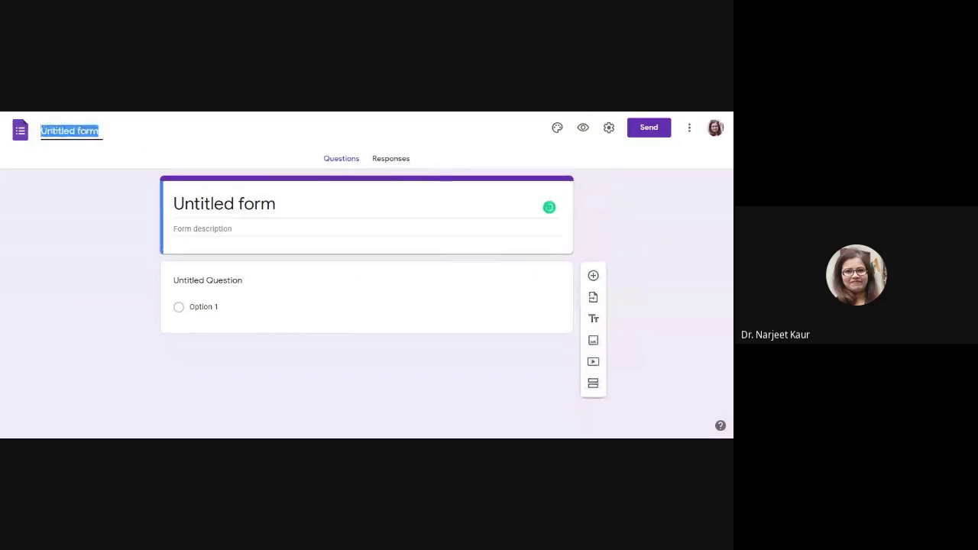
{"action": "type", "text": "Boot C"}
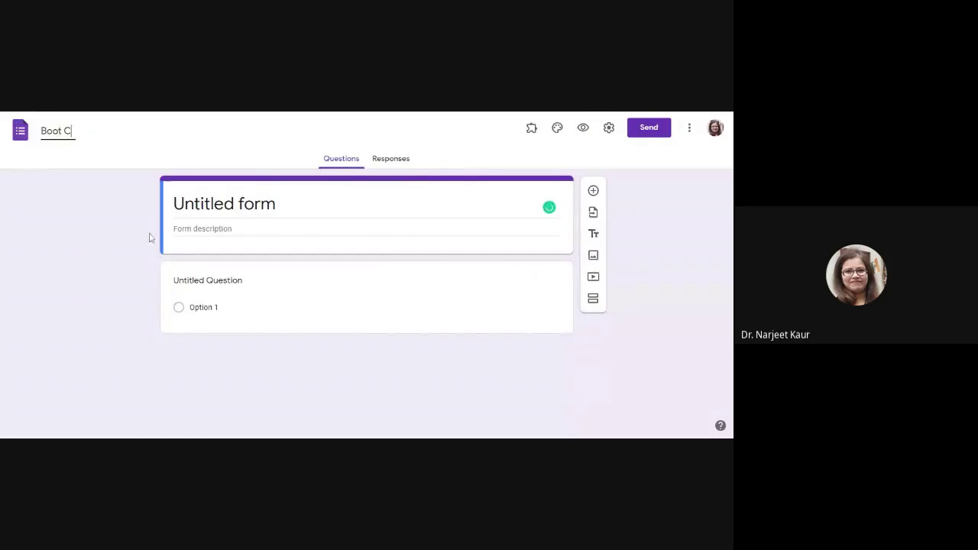
{"action": "type", "text": "amp"}
- Title the form 'Boot Camp' and insert the first Work and School header image
{"action": "left_click", "coordinate": [583, 130]}
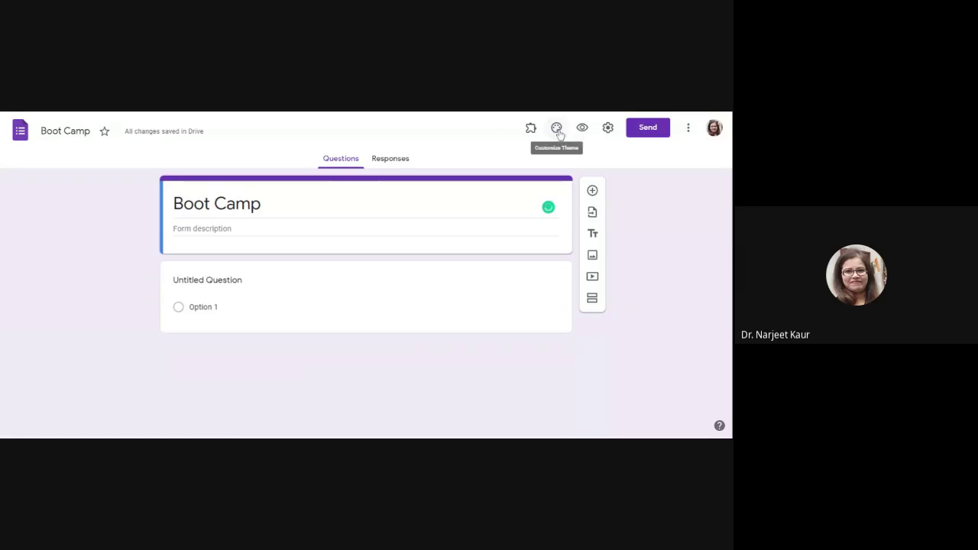
{"action": "left_click", "coordinate": [557, 129]}
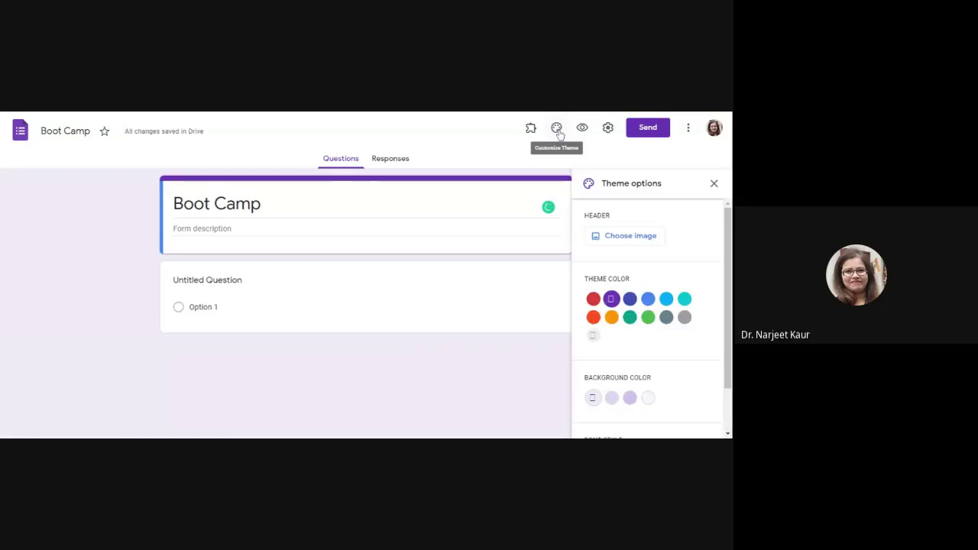
{"action": "left_click", "coordinate": [627, 245]}
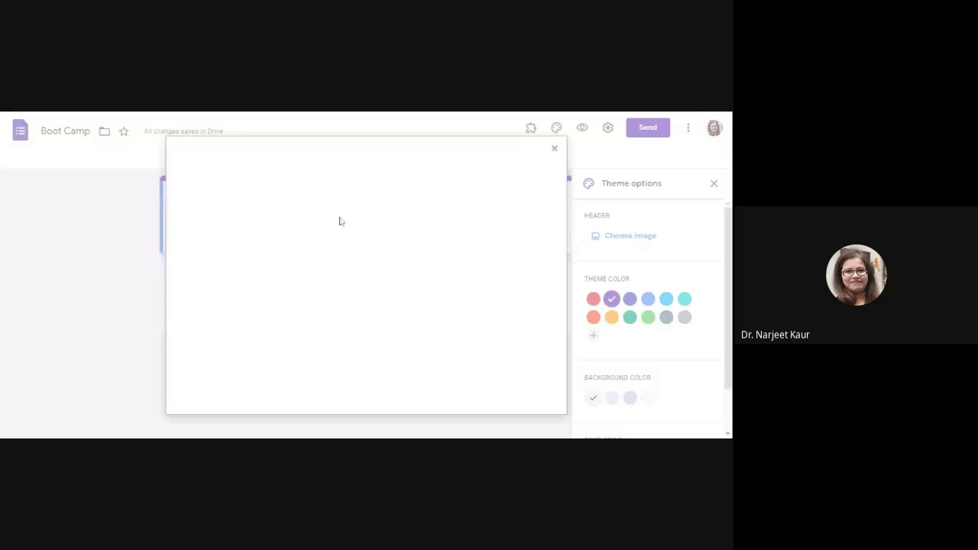
{"action": "left_click", "coordinate": [225, 221]}
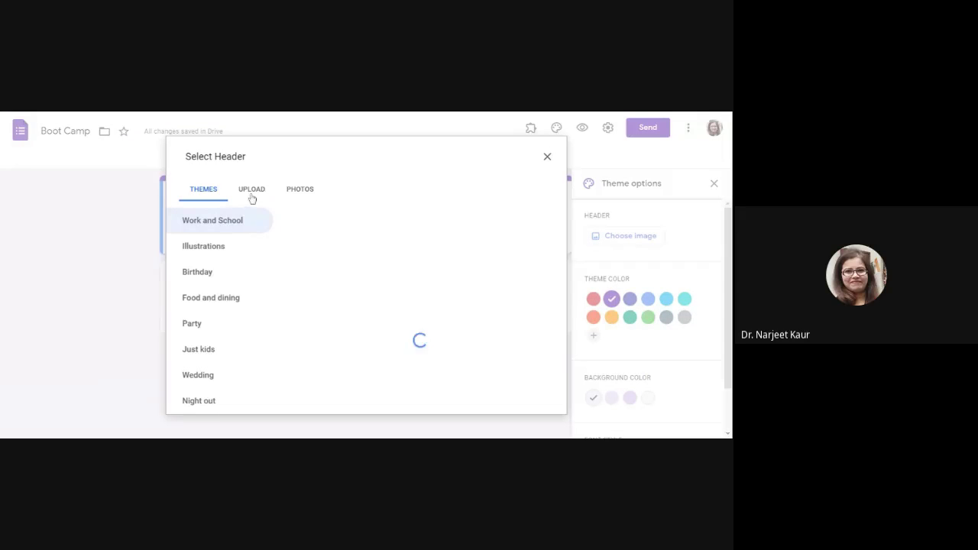
{"action": "left_click", "coordinate": [308, 236]}
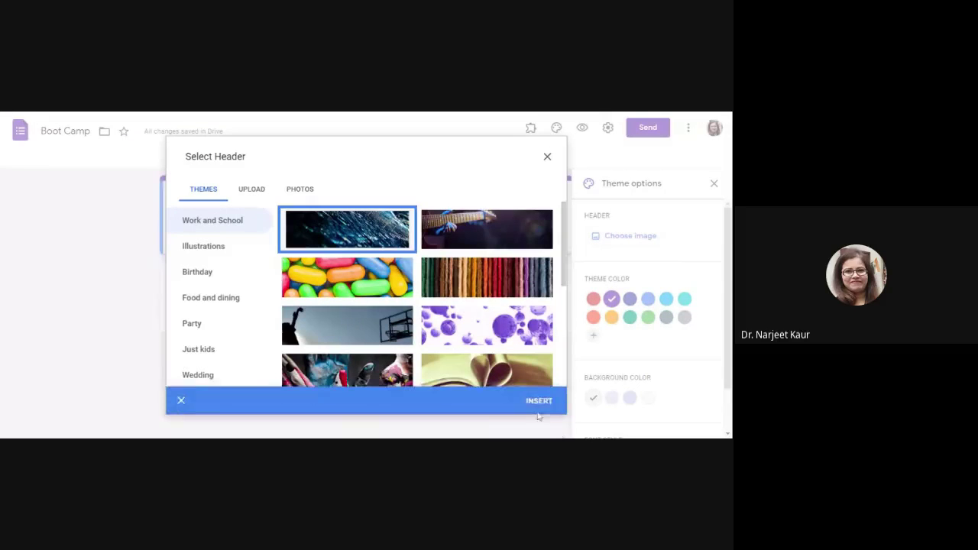
{"action": "left_click", "coordinate": [544, 403]}
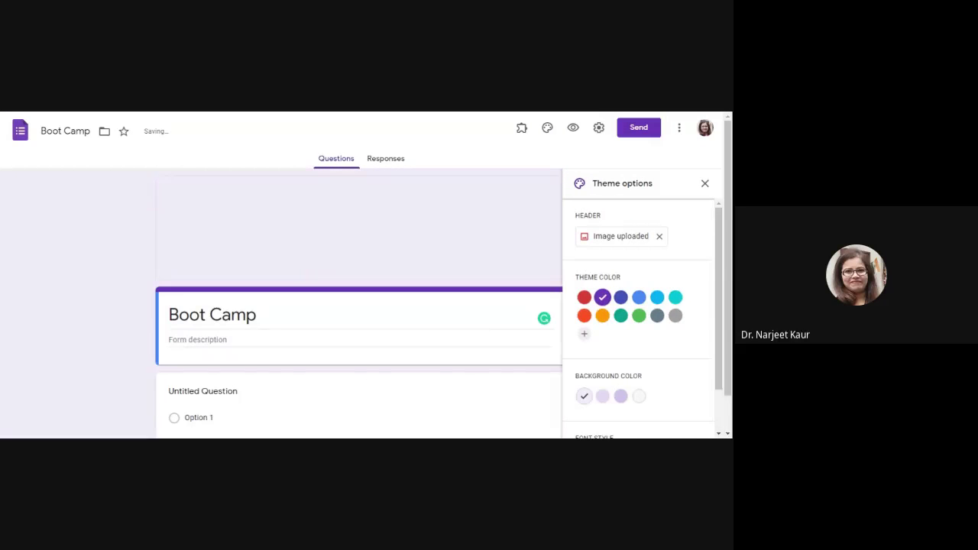
- Apply a dark blue theme colour, light blue background and the Playful font
{"action": "scroll", "coordinate": [365, 289], "scroll_direction": "down", "scroll_amount": 1}
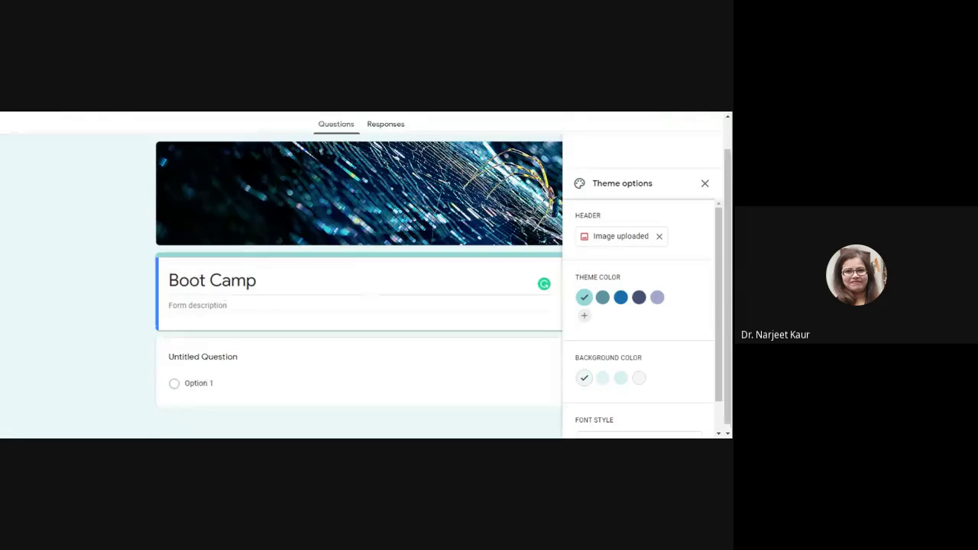
{"action": "scroll", "coordinate": [360, 275], "scroll_direction": "up", "scroll_amount": 1}
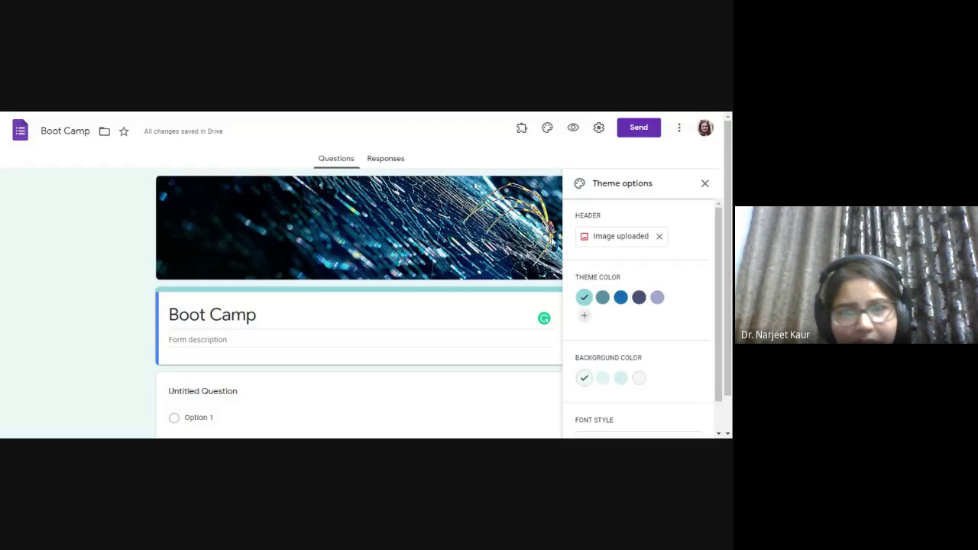
{"action": "scroll", "coordinate": [623, 285], "scroll_direction": "down", "scroll_amount": 1}
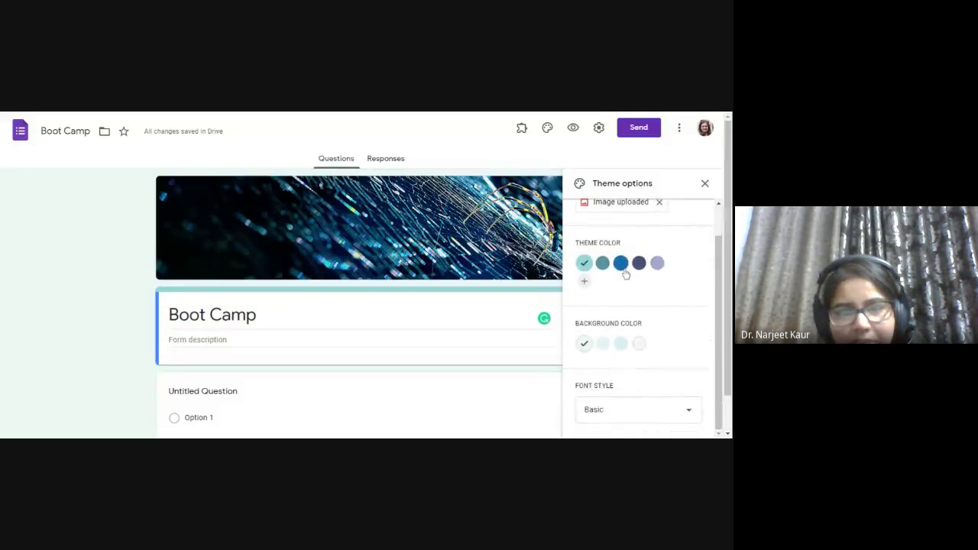
{"action": "left_click", "coordinate": [622, 266]}
{"action": "left_click", "coordinate": [602, 343]}
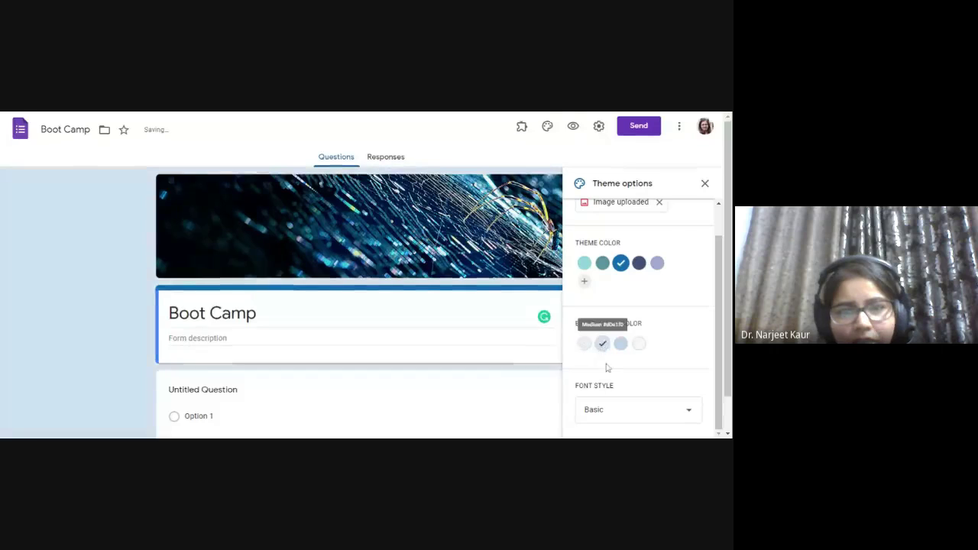
{"action": "scroll", "coordinate": [617, 397], "scroll_direction": "down", "scroll_amount": 1}
{"action": "left_click", "coordinate": [619, 415]}
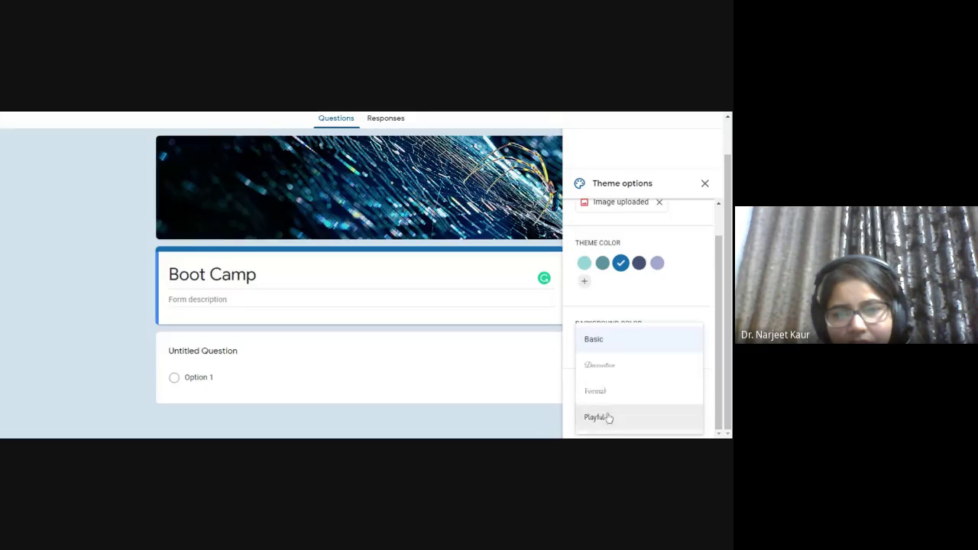
{"action": "left_click", "coordinate": [604, 419]}
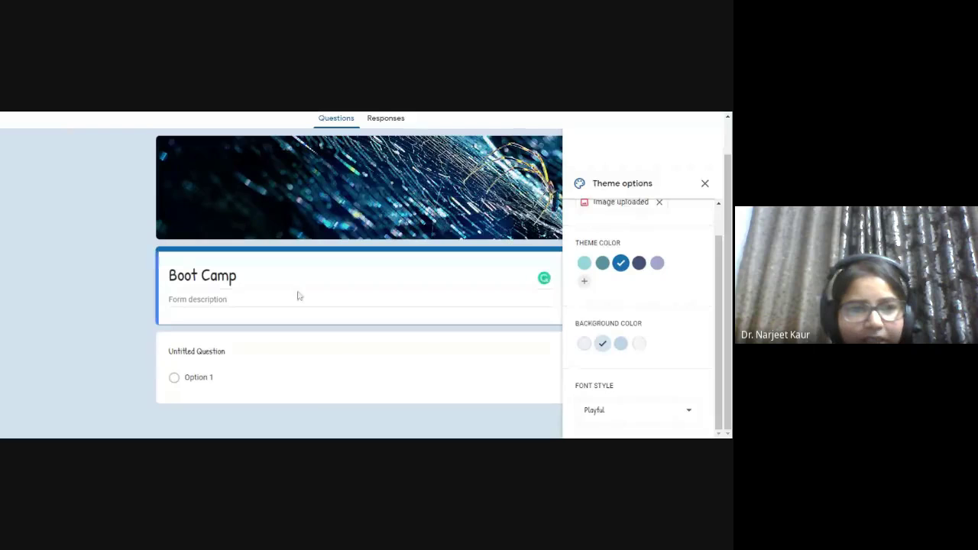
{"action": "triple_click", "coordinate": [202, 276]}
{"action": "left_click", "coordinate": [115, 114]}
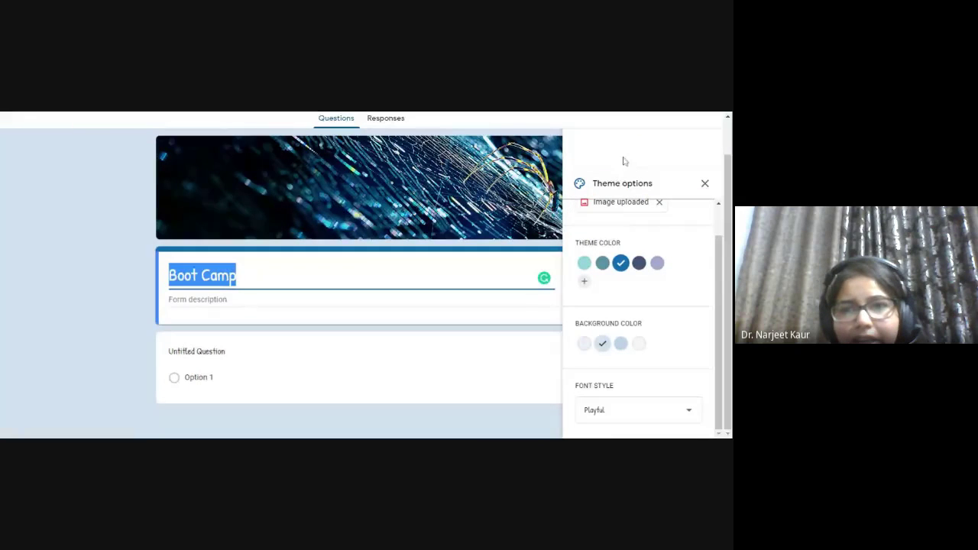
{"action": "scroll", "coordinate": [622, 160], "scroll_direction": "up", "scroll_amount": 1}
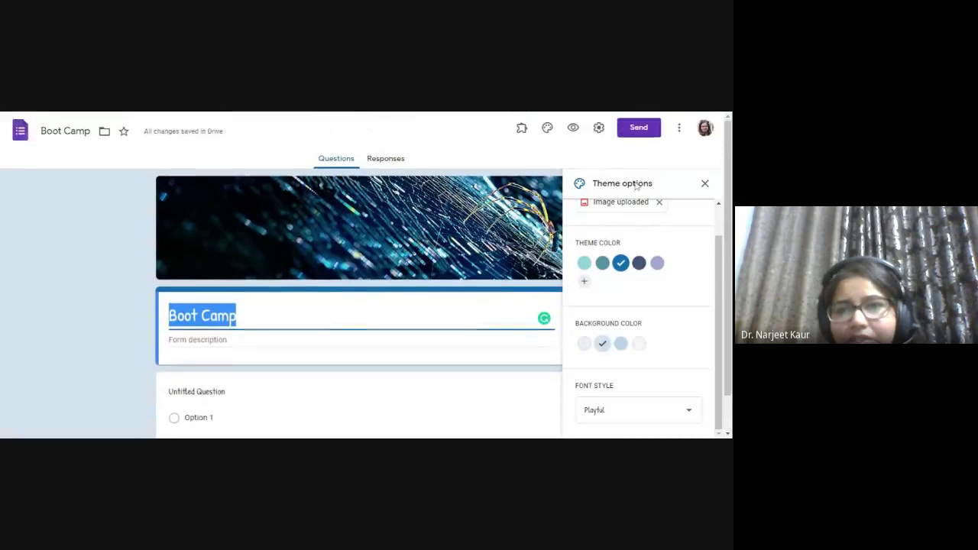
- Collect respondents' email addresses and always send response receipts
{"action": "left_click", "coordinate": [598, 130]}
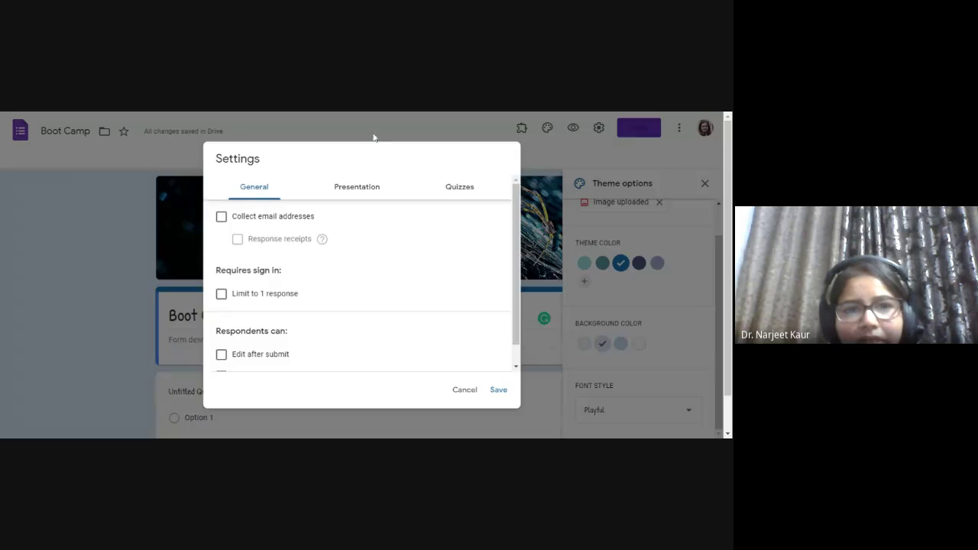
{"action": "left_click", "coordinate": [256, 221]}
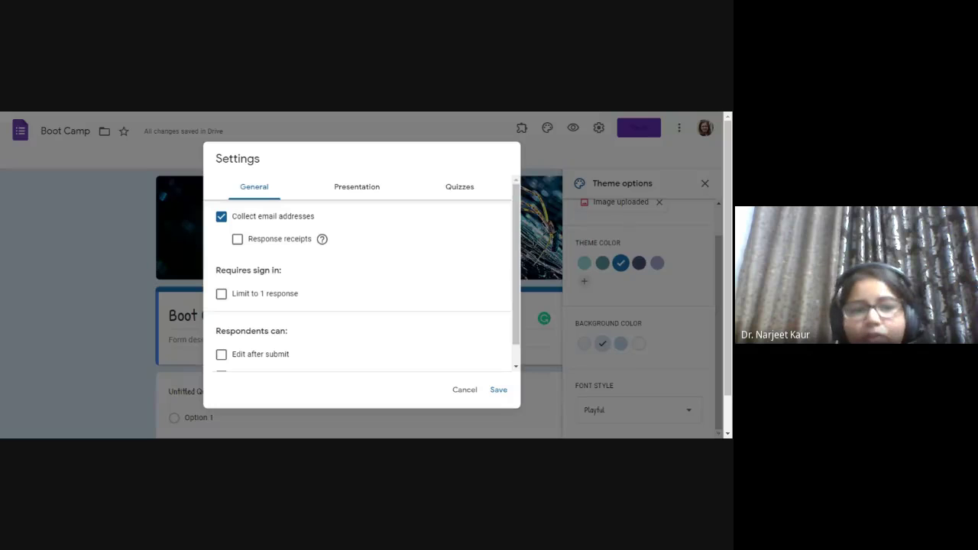
{"action": "left_click", "coordinate": [238, 240]}
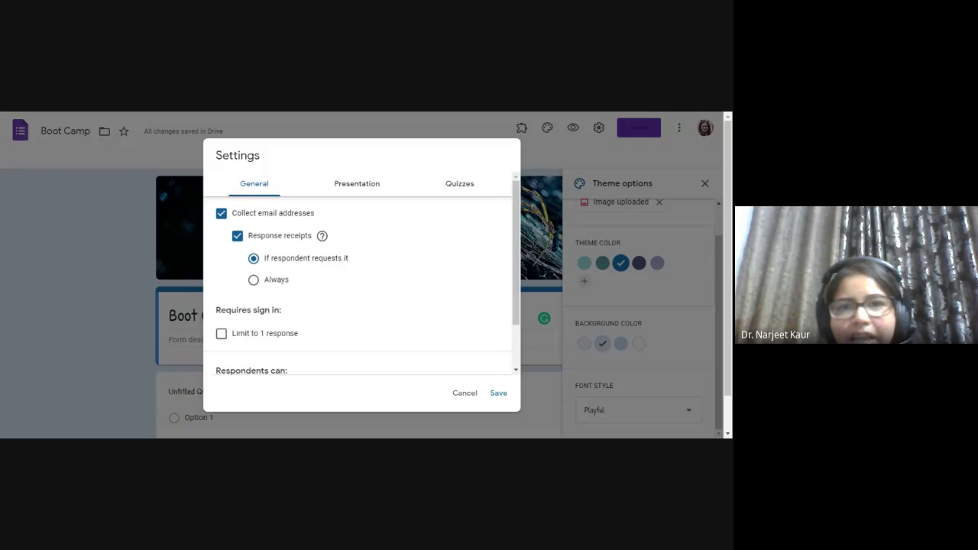
{"action": "left_click", "coordinate": [273, 282]}
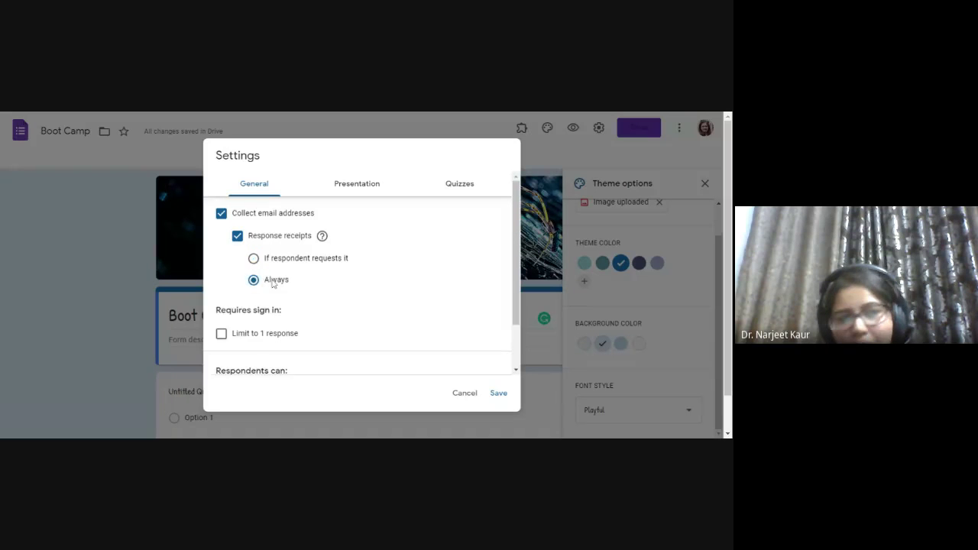
{"action": "left_click", "coordinate": [277, 261]}
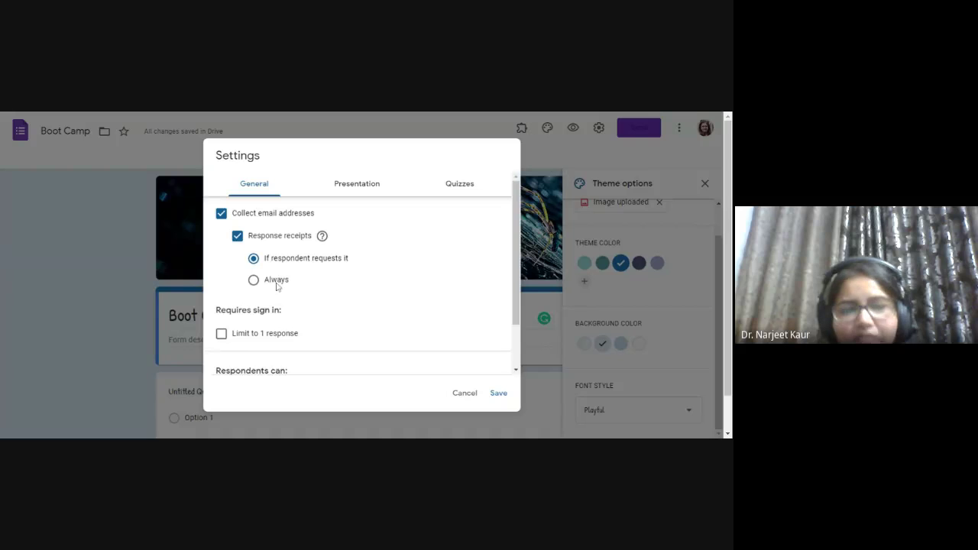
{"action": "left_click", "coordinate": [277, 285]}
- Limit each respondent to 1 response, then go to the Presentation settings
{"action": "scroll", "coordinate": [277, 285], "scroll_direction": "down", "scroll_amount": 1}
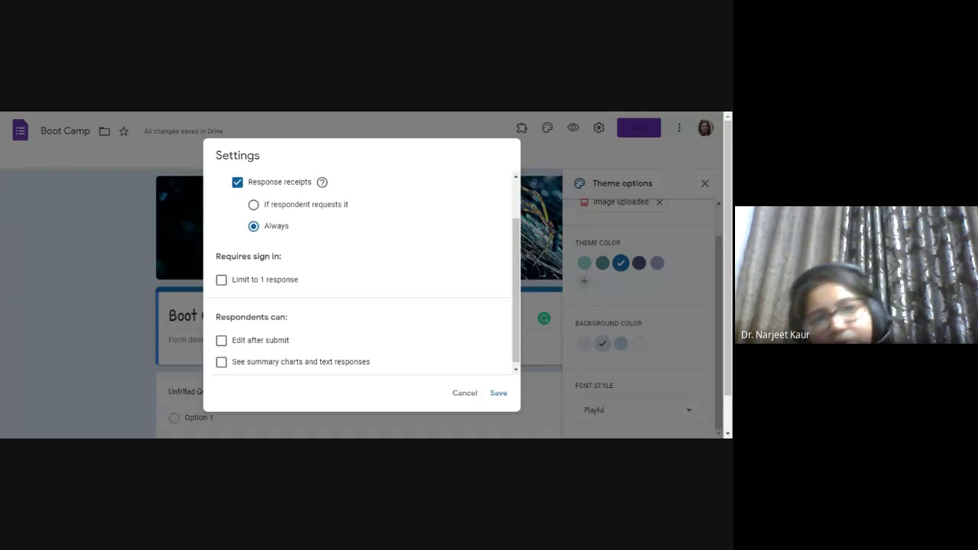
{"action": "scroll", "coordinate": [263, 281], "scroll_direction": "up", "scroll_amount": 1}
{"action": "scroll", "coordinate": [264, 281], "scroll_direction": "down", "scroll_amount": 1}
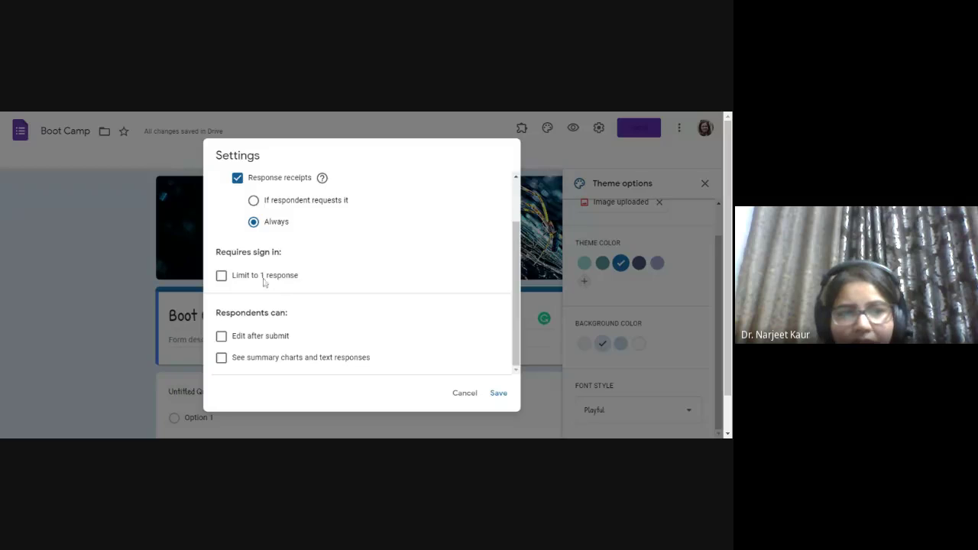
{"action": "left_click", "coordinate": [221, 275]}
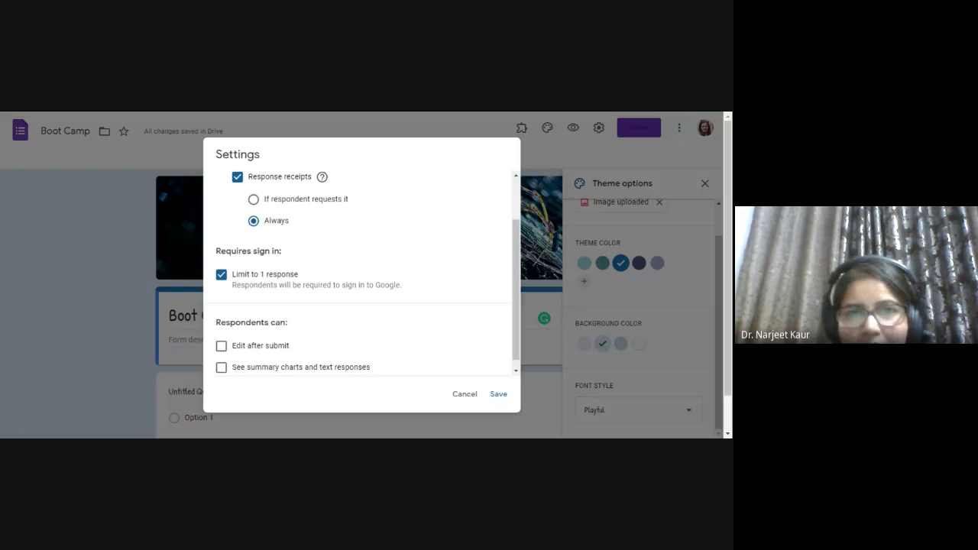
{"action": "scroll", "coordinate": [296, 315], "scroll_direction": "down", "scroll_amount": 1}
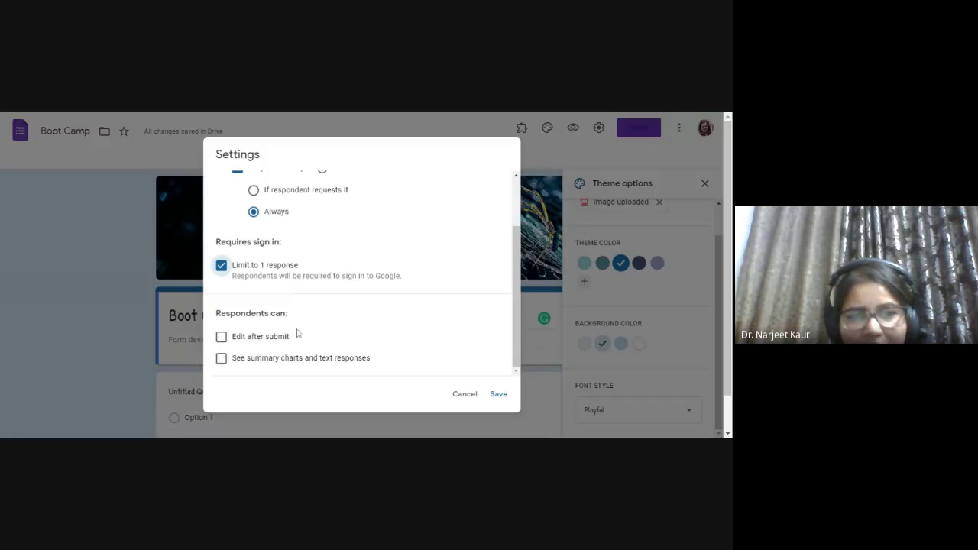
{"action": "scroll", "coordinate": [298, 334], "scroll_direction": "down", "scroll_amount": 1}
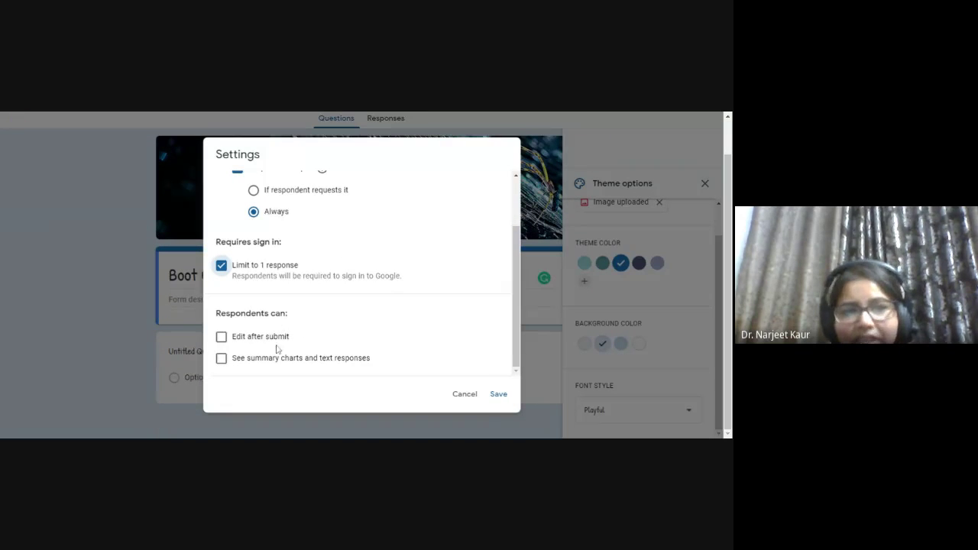
{"action": "left_click", "coordinate": [90, 116]}
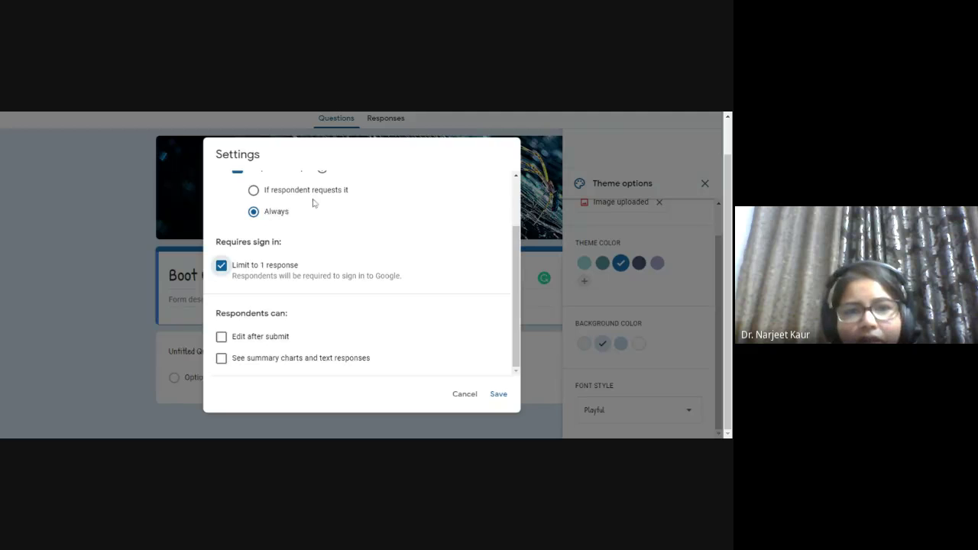
{"action": "scroll", "coordinate": [422, 360], "scroll_direction": "up", "scroll_amount": 3}
{"action": "left_click", "coordinate": [360, 188]}
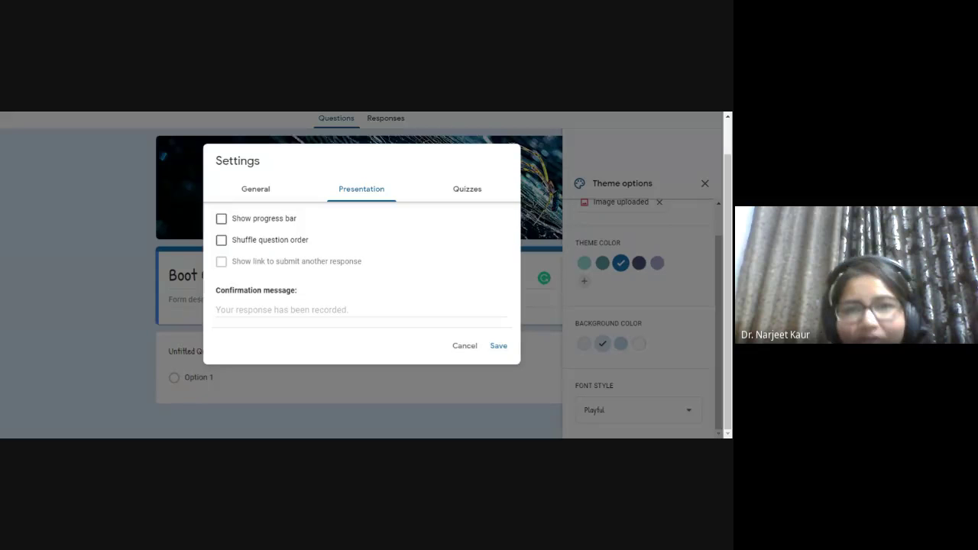
- Turn on the progress bar and question shuffling, and set the confirmation message to 'Thank You'
{"action": "left_click", "coordinate": [238, 221]}
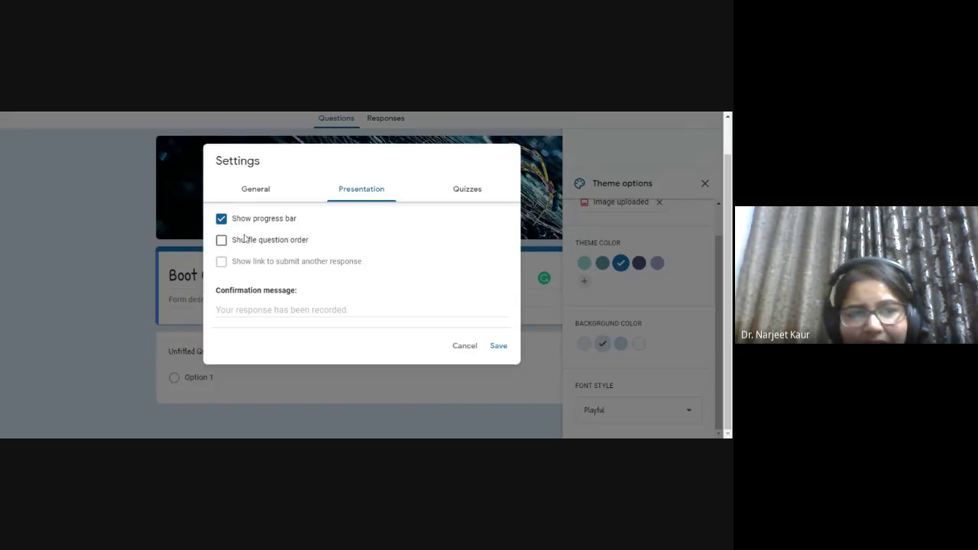
{"action": "left_click", "coordinate": [244, 241]}
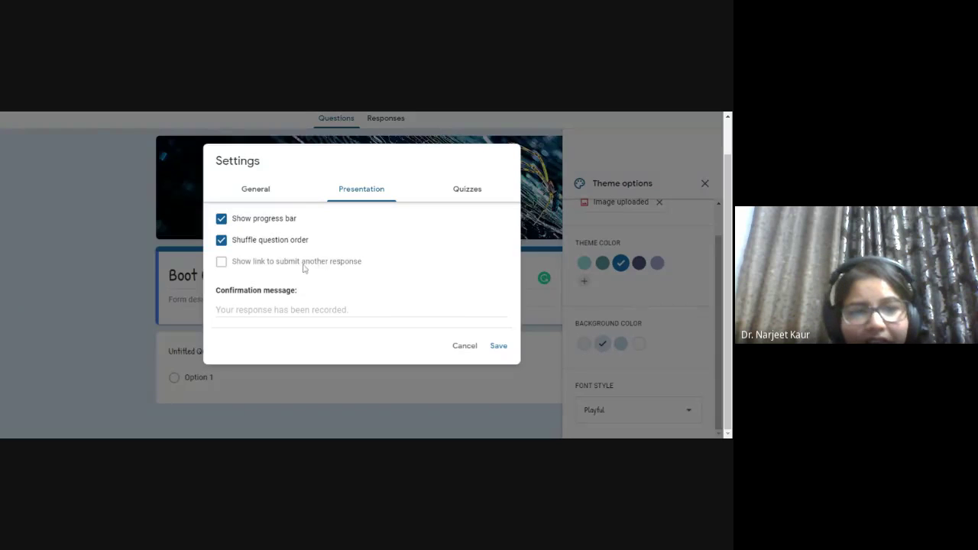
{"action": "left_click", "coordinate": [272, 306]}
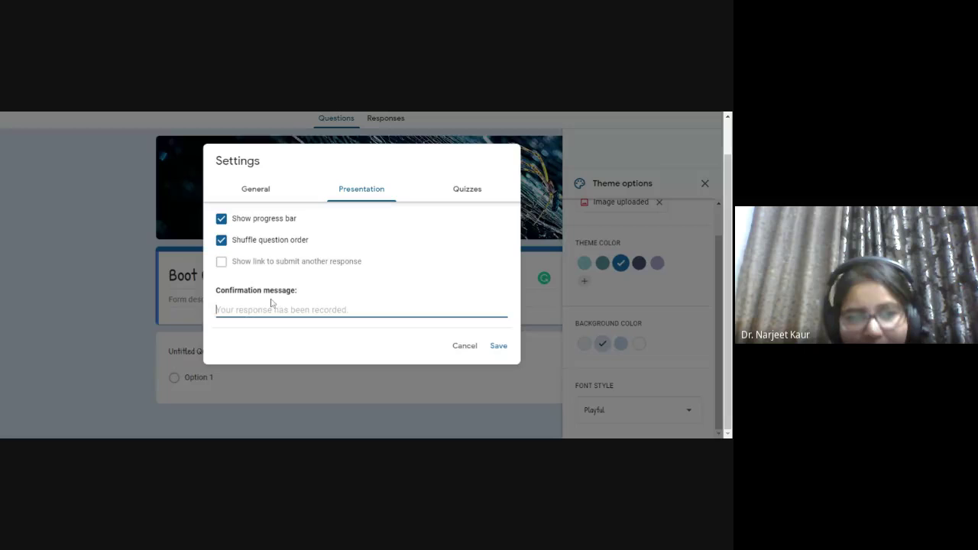
{"action": "left_click", "coordinate": [3, 113]}
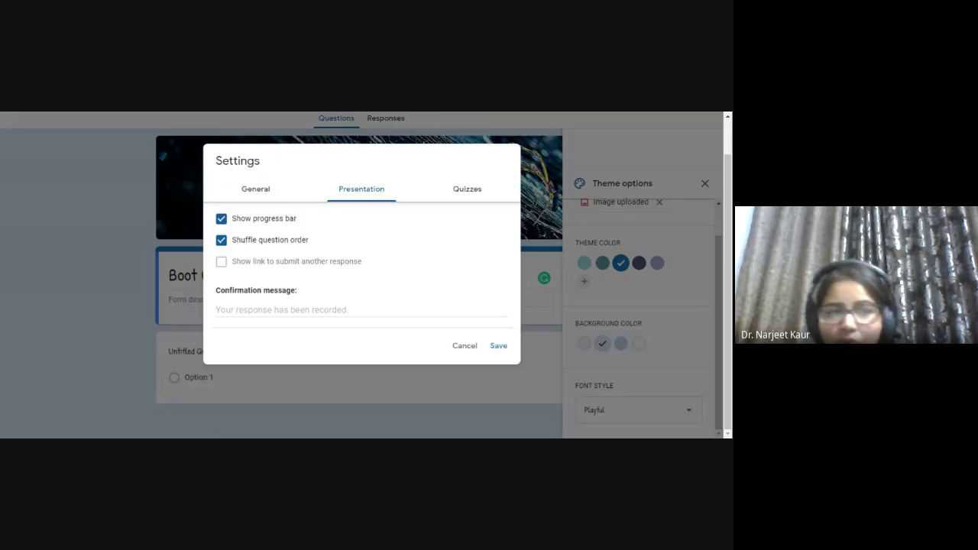
{"action": "left_click", "coordinate": [283, 310]}
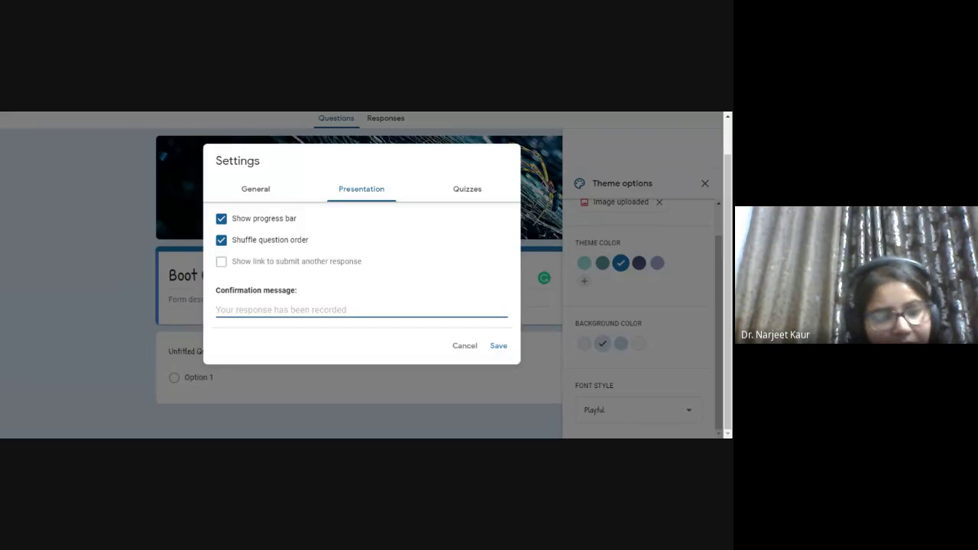
{"action": "type", "text": "Thank Y"}
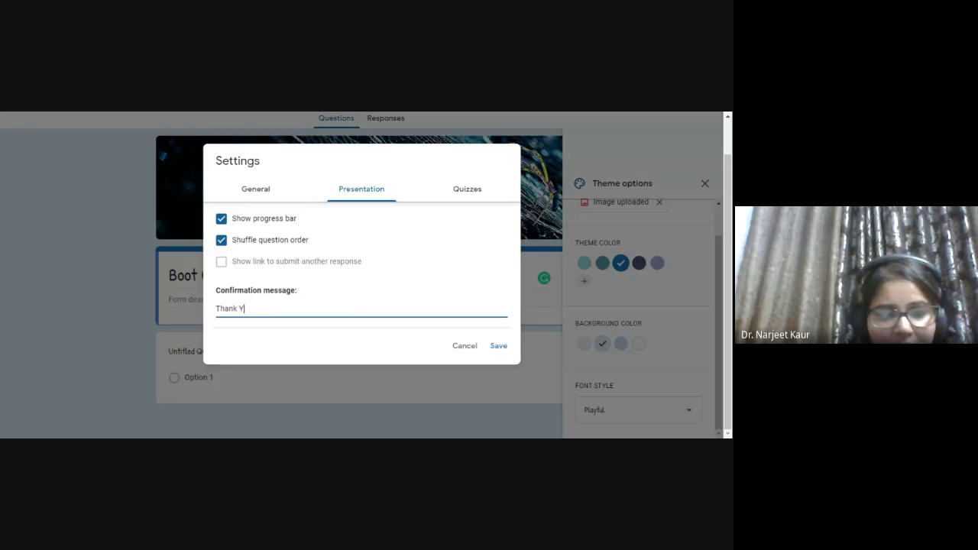
{"action": "type", "text": "ou"}
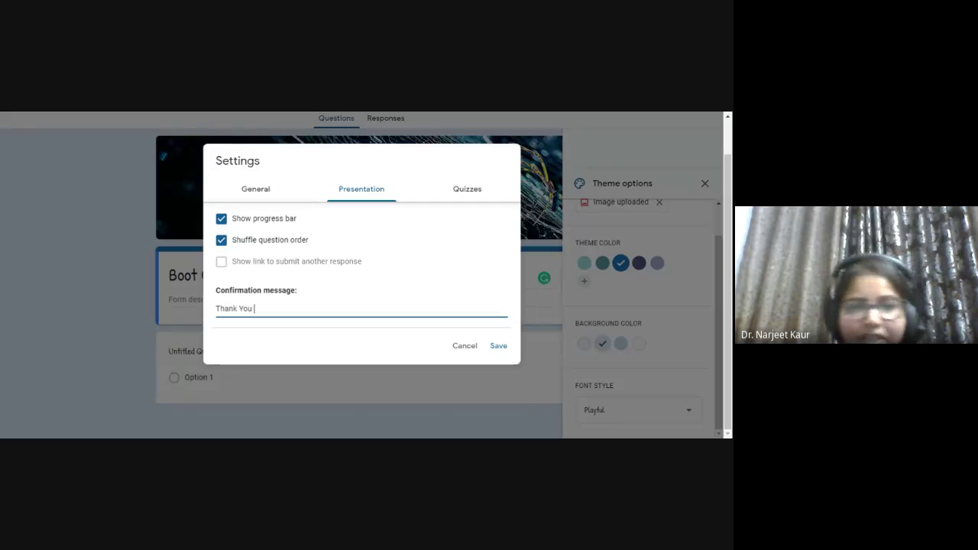
- Enable Make this a quiz in the Quizzes settings, toggling it off and back on
{"action": "left_click", "coordinate": [461, 193]}
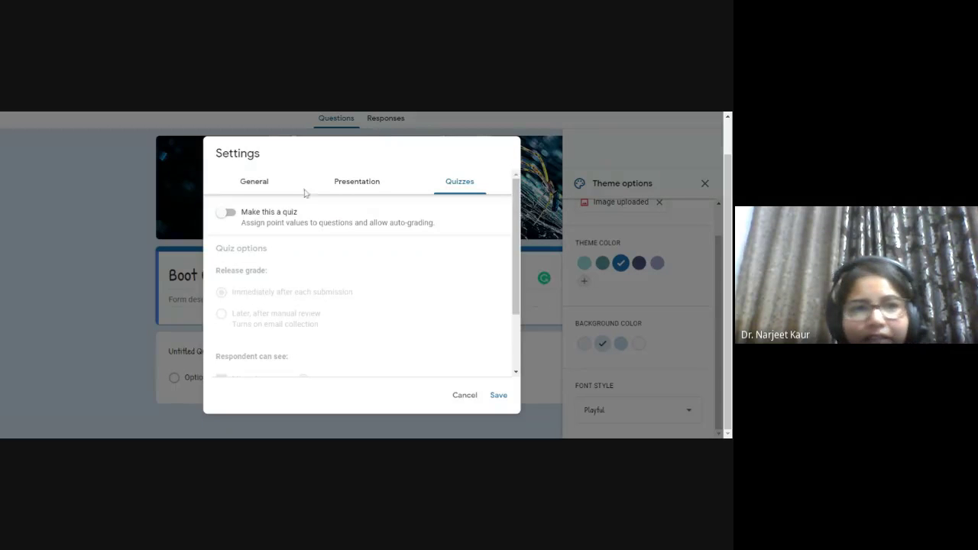
{"action": "left_click", "coordinate": [233, 217]}
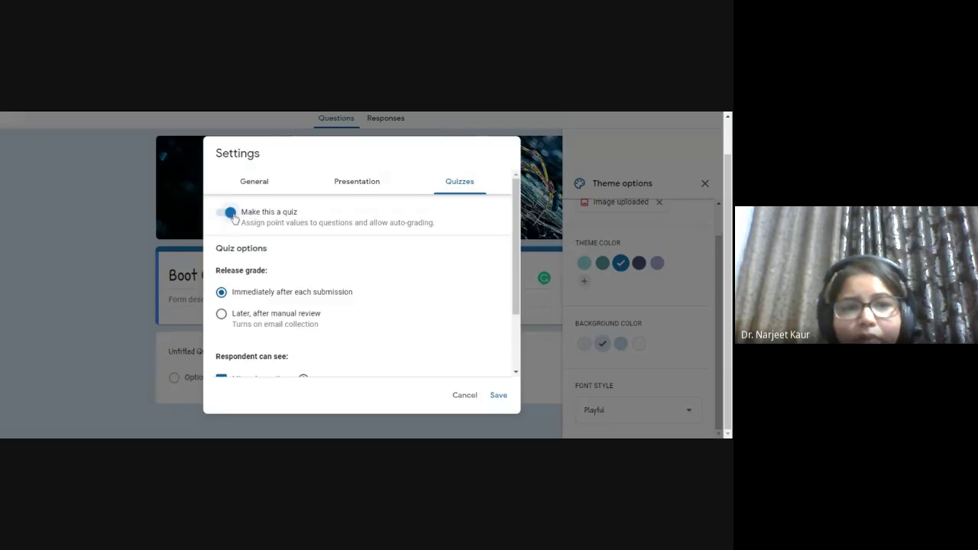
{"action": "scroll", "coordinate": [255, 351], "scroll_direction": "down", "scroll_amount": 2}
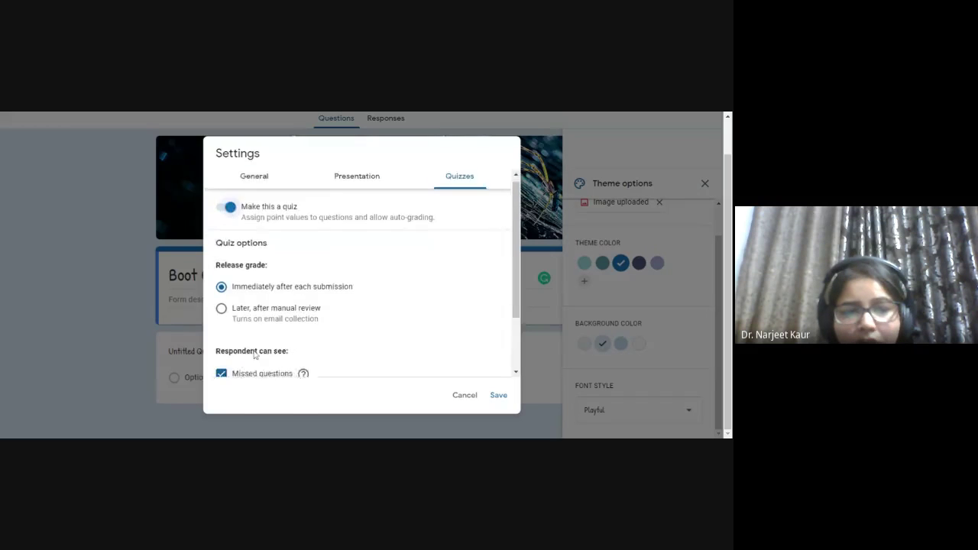
{"action": "scroll", "coordinate": [310, 324], "scroll_direction": "up", "scroll_amount": 2}
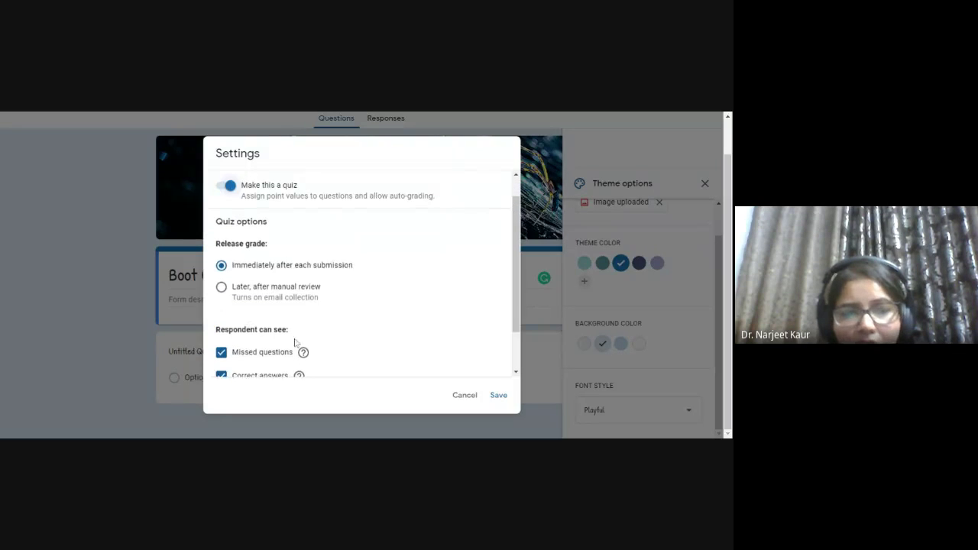
{"action": "scroll", "coordinate": [298, 345], "scroll_direction": "down", "scroll_amount": 2}
{"action": "scroll", "coordinate": [277, 332], "scroll_direction": "up", "scroll_amount": 3}
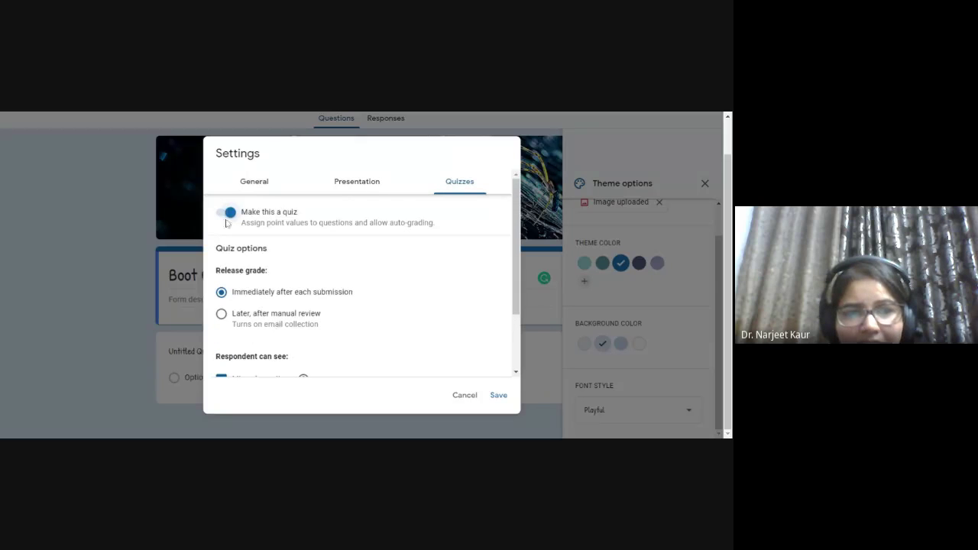
{"action": "left_click", "coordinate": [229, 212]}
{"action": "scroll", "coordinate": [301, 328], "scroll_direction": "down", "scroll_amount": 2}
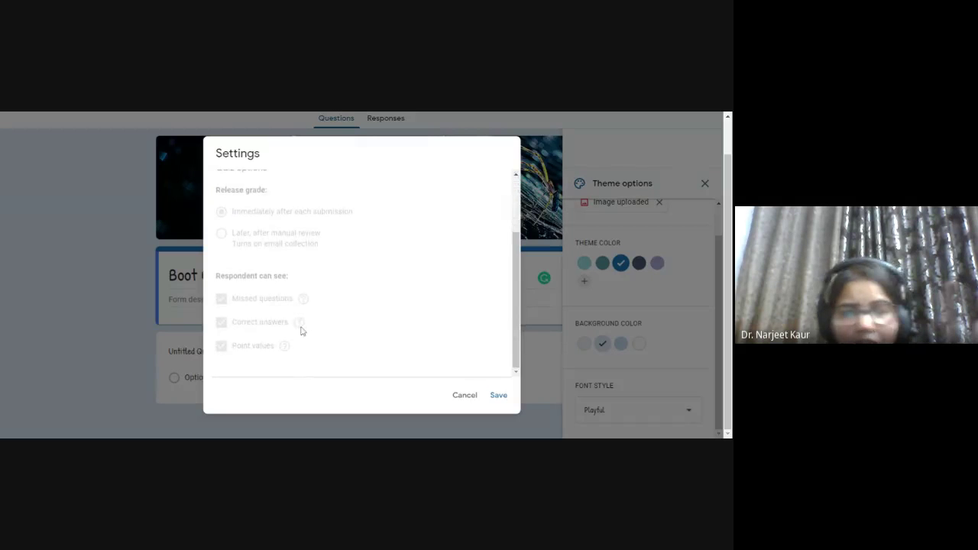
{"action": "mouse_move", "coordinate": [301, 330]}
{"action": "scroll", "coordinate": [301, 330], "scroll_direction": "up", "scroll_amount": 2}
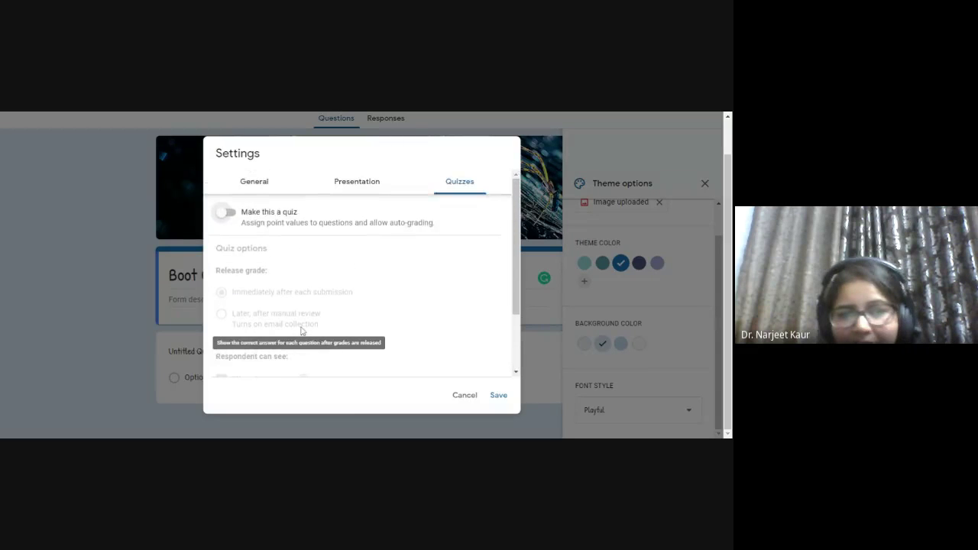
{"action": "left_click", "coordinate": [230, 214]}
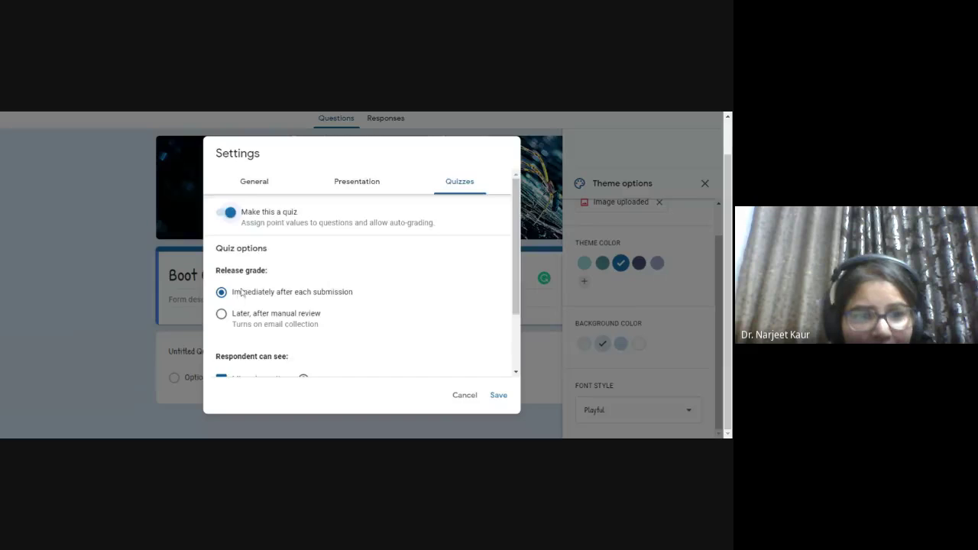
- Set quiz grades to release later, after manual review
{"action": "scroll", "coordinate": [255, 266], "scroll_direction": "down", "scroll_amount": 1}
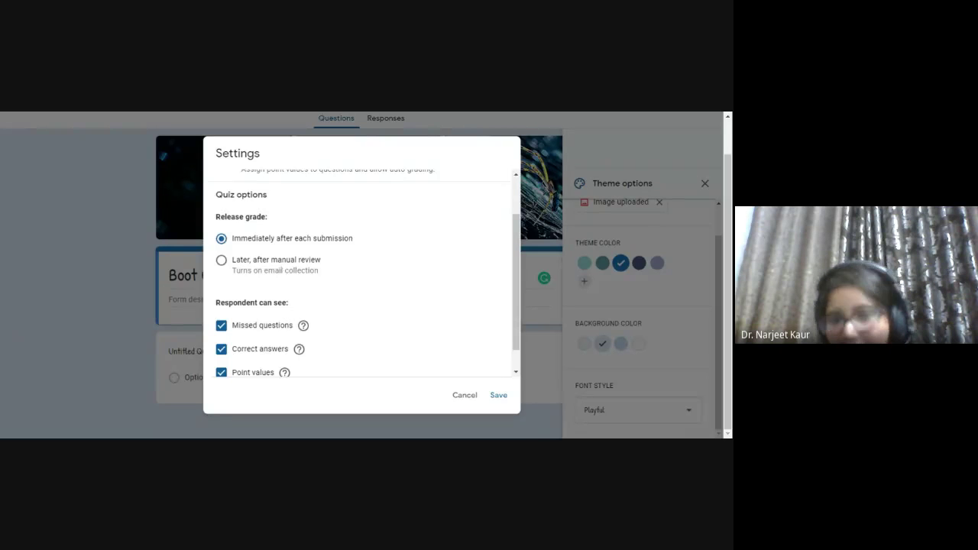
{"action": "left_click", "coordinate": [282, 265]}
- Toggle point values off and back on, then save the quiz settings
{"action": "scroll", "coordinate": [281, 266], "scroll_direction": "down", "scroll_amount": 1}
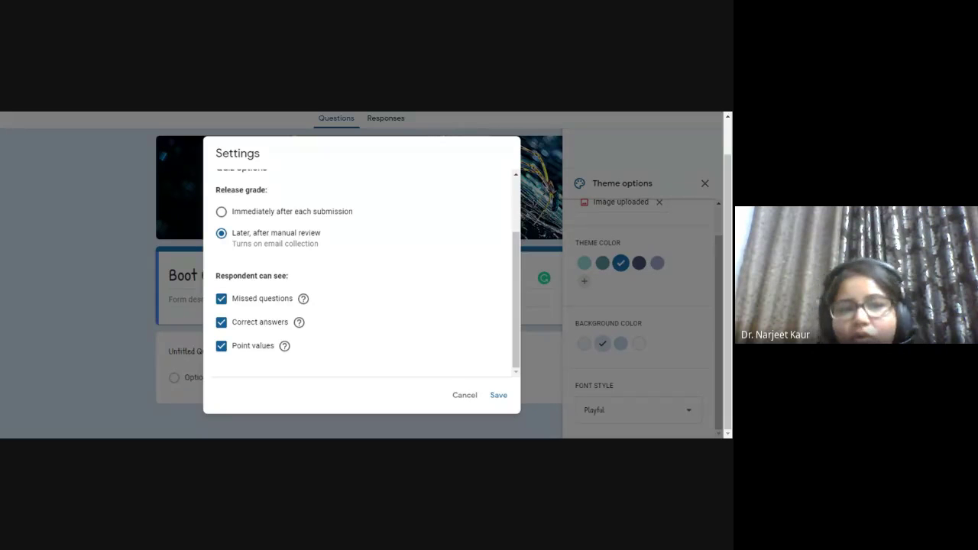
{"action": "left_click", "coordinate": [242, 350]}
{"action": "left_click", "coordinate": [242, 352]}
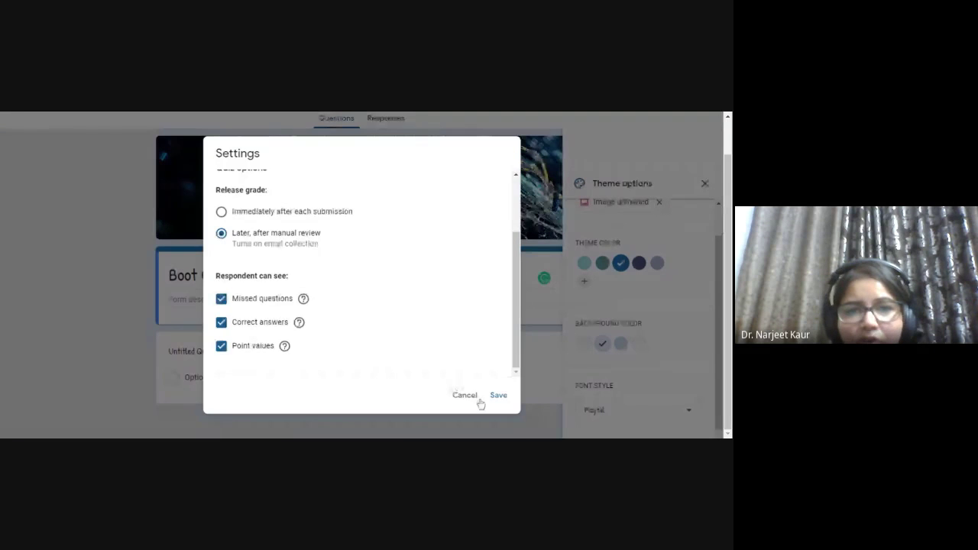
{"action": "scroll", "coordinate": [463, 372], "scroll_direction": "up", "scroll_amount": 3}
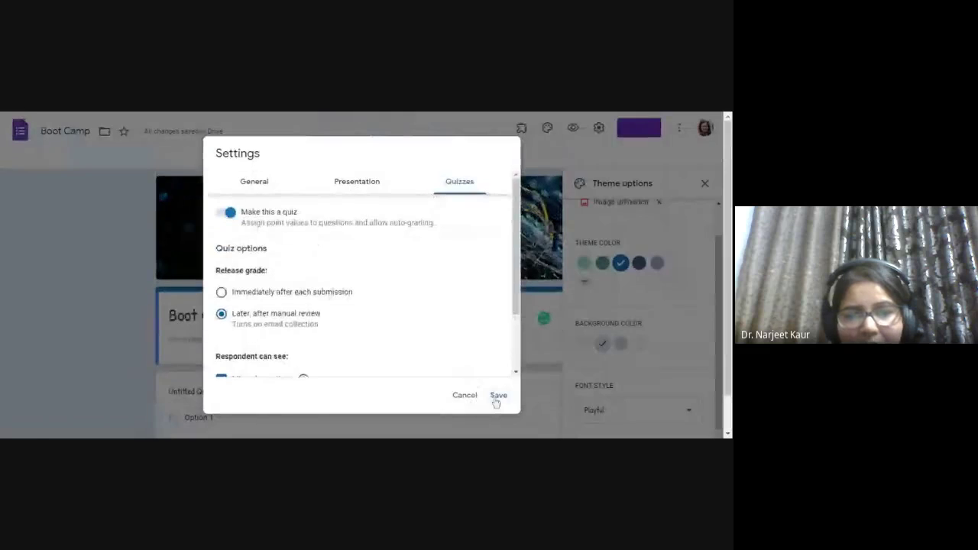
{"action": "left_click", "coordinate": [497, 395]}
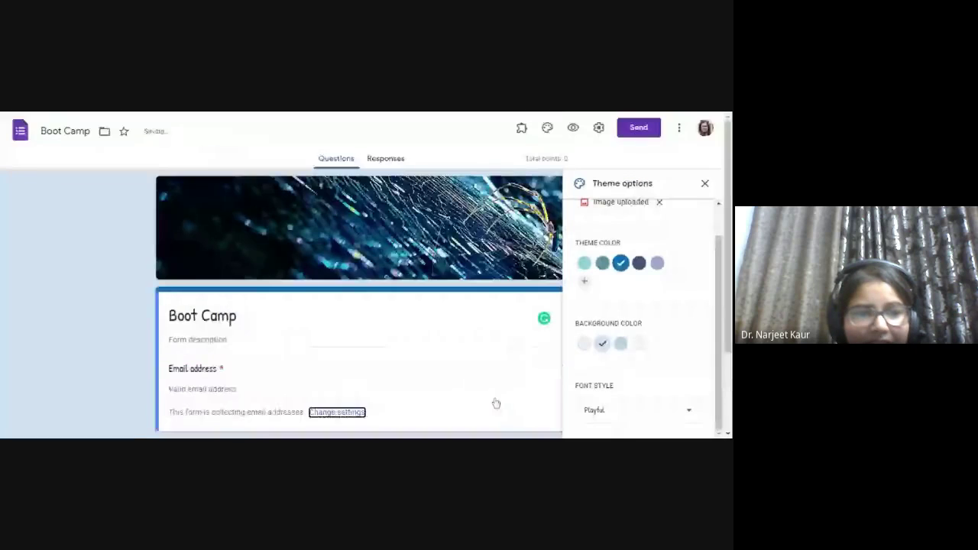
- Title the first question 'Name the place where Mhahatama Ganhi was born' and accept Porbandar as its answer
{"action": "scroll", "coordinate": [496, 405], "scroll_direction": "down", "scroll_amount": 2}
{"action": "left_click", "coordinate": [207, 353]}
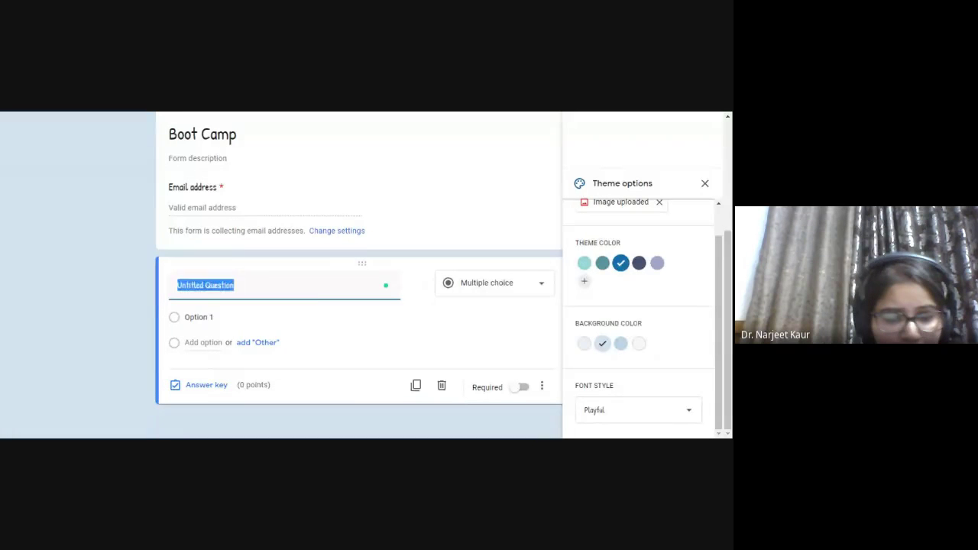
{"action": "type", "text": "Name"}
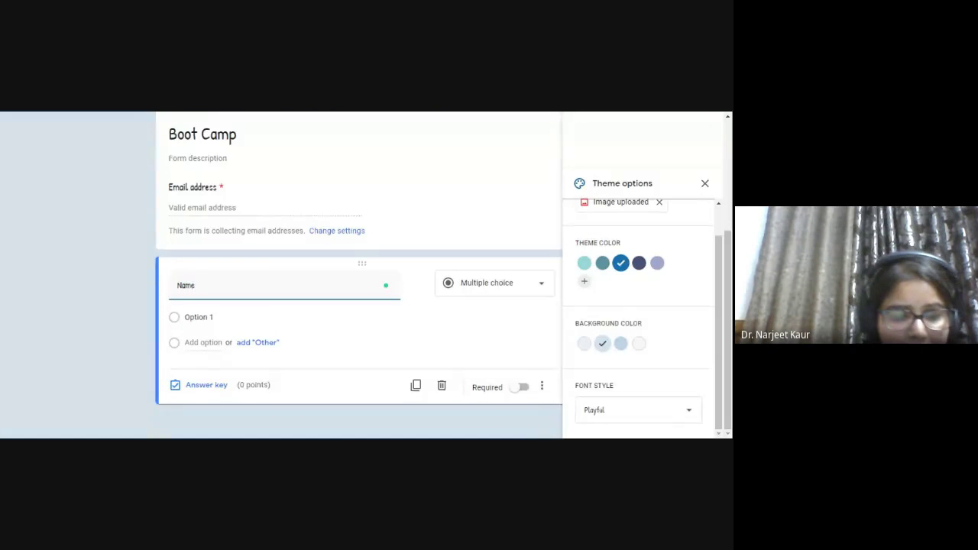
{"action": "type", "text": " the place"}
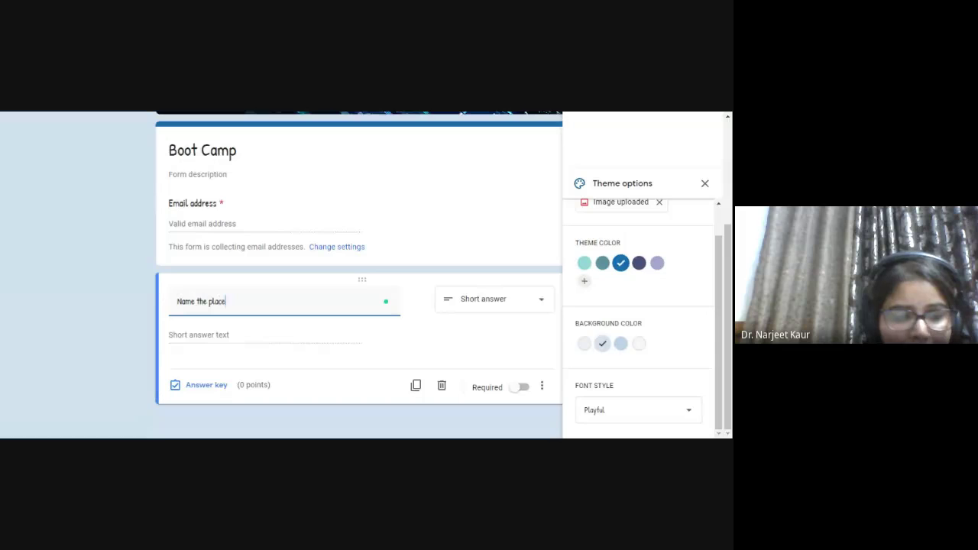
{"action": "type", "text": " where "}
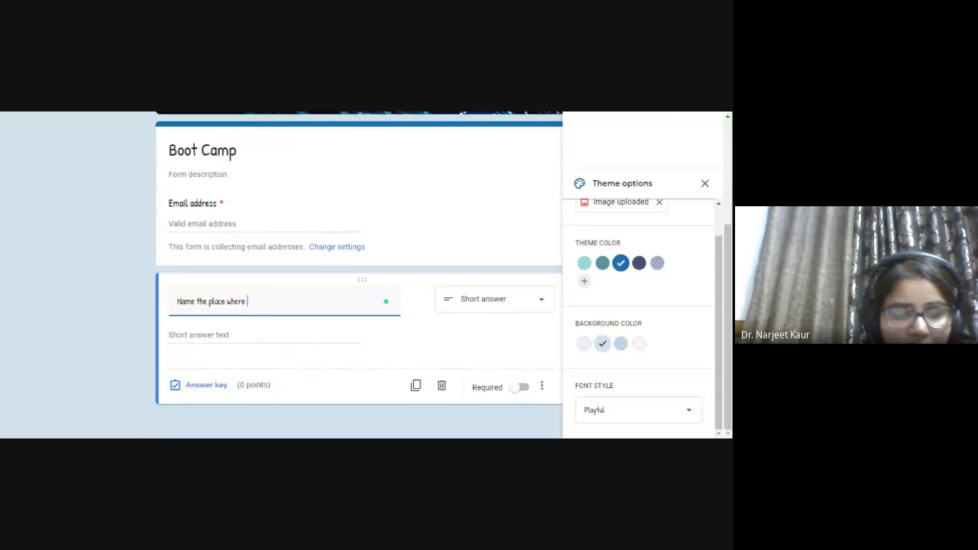
{"action": "type", "text": "Mh"}
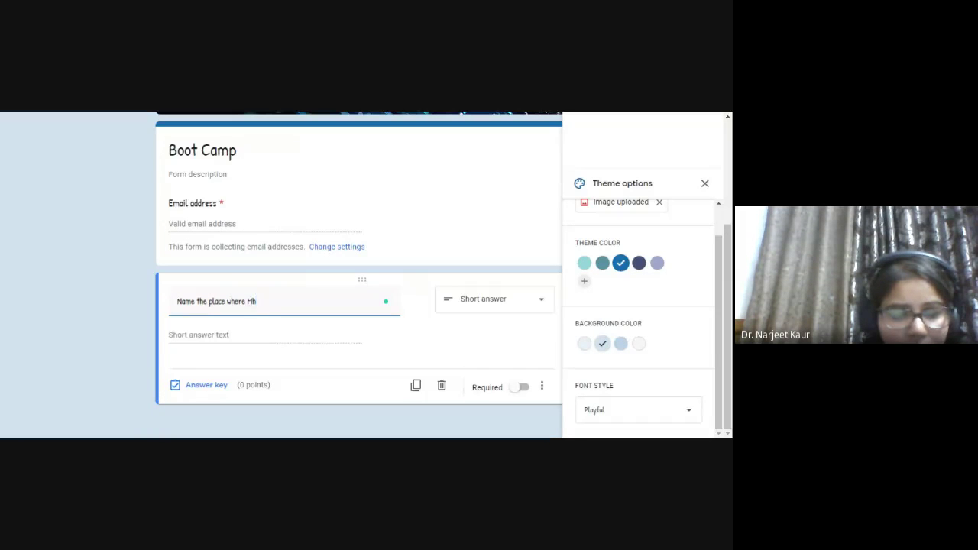
{"action": "type", "text": "ahatama G"}
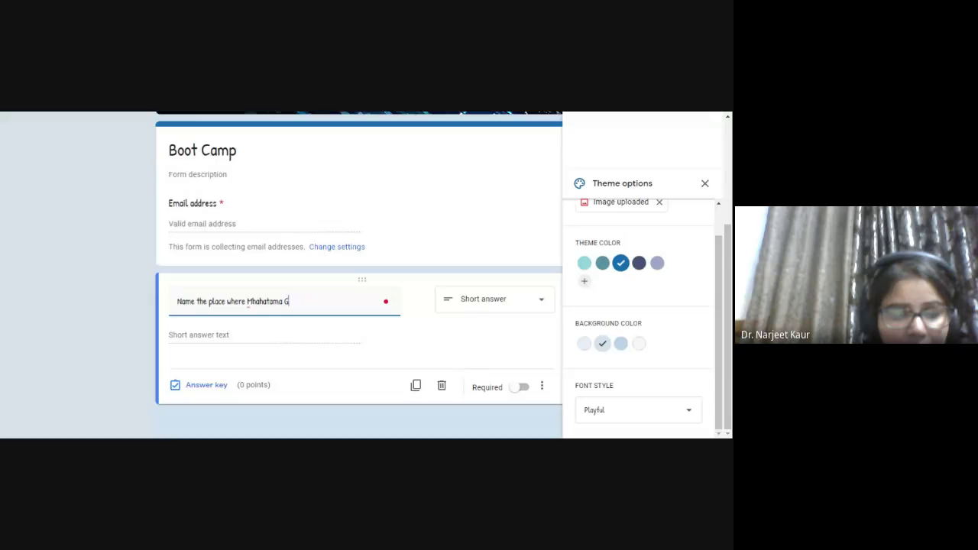
{"action": "type", "text": "anhi w"}
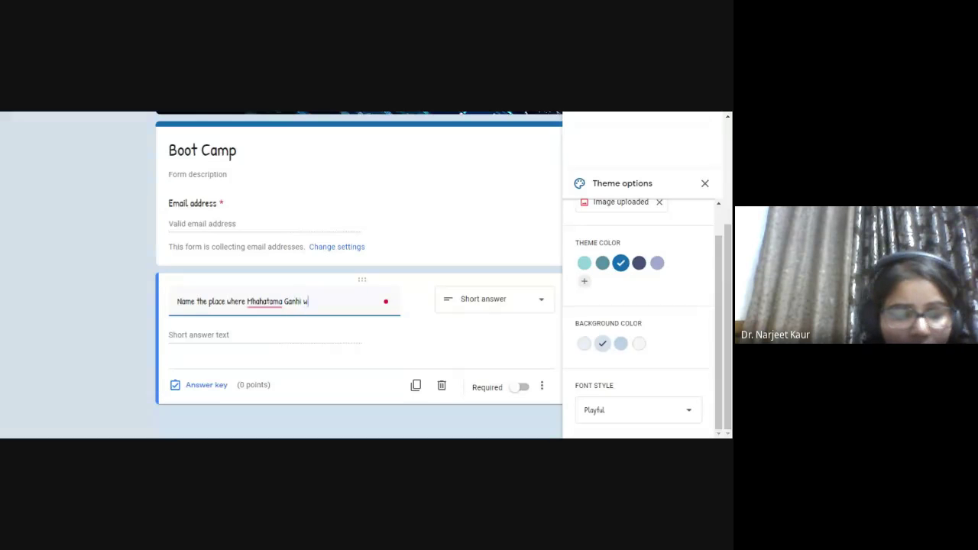
{"action": "type", "text": "as born"}
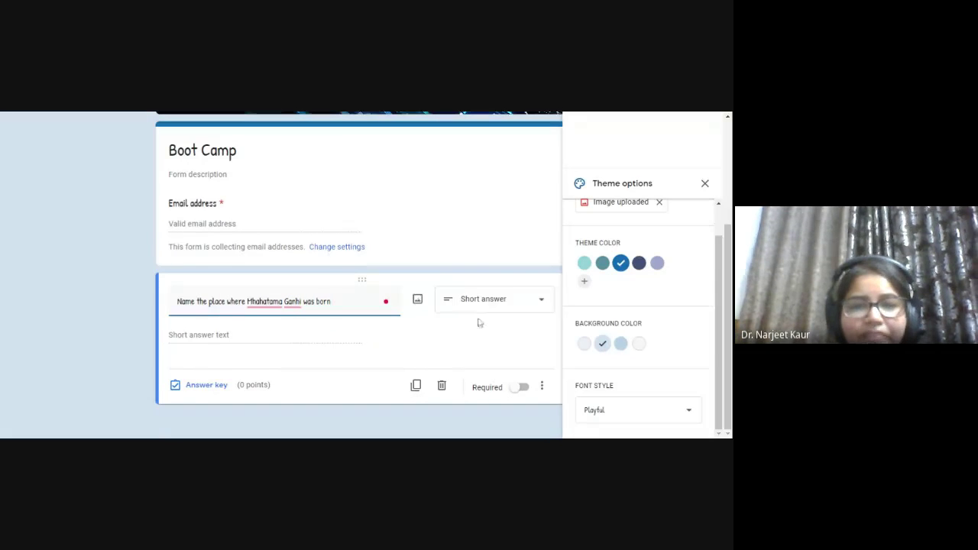
{"action": "left_click", "coordinate": [705, 184]}
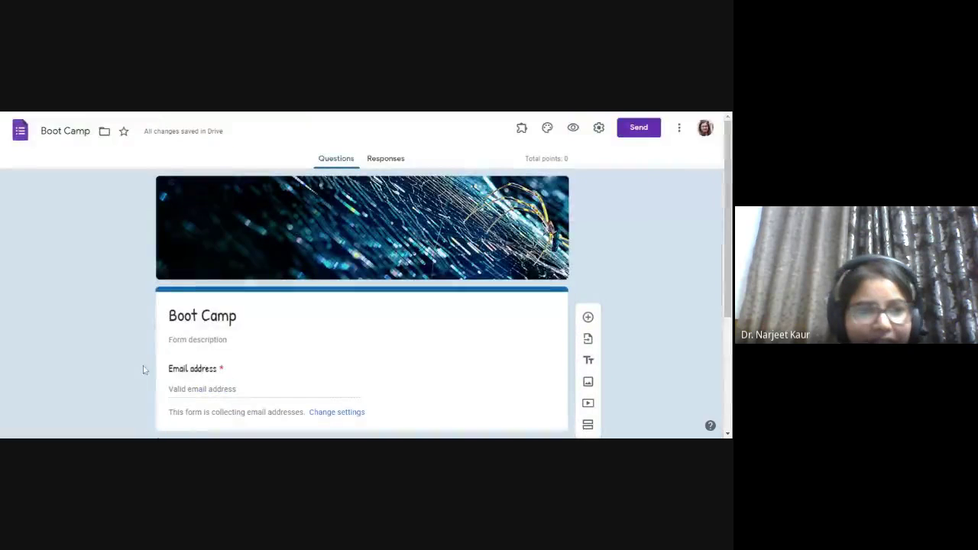
{"action": "scroll", "coordinate": [203, 362], "scroll_direction": "down", "scroll_amount": 5}
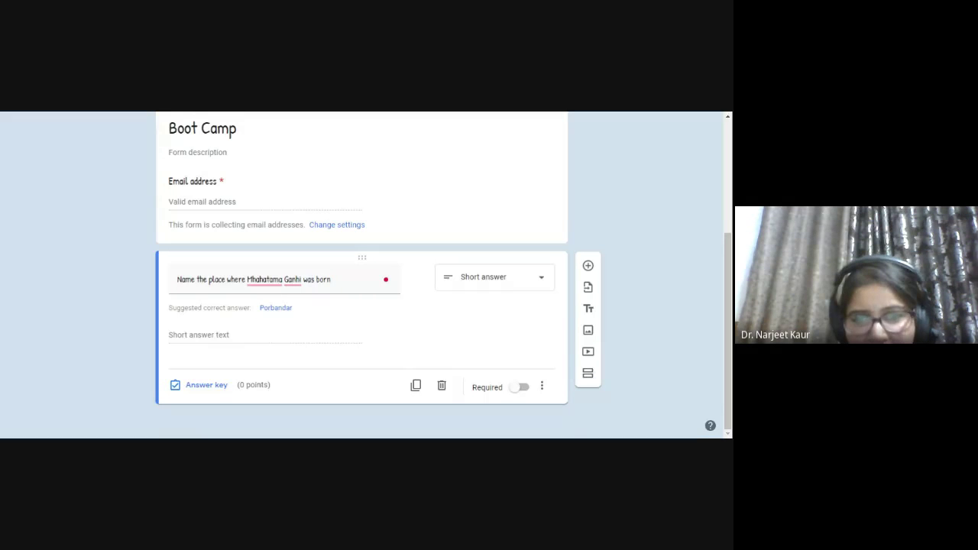
{"action": "left_click", "coordinate": [266, 309]}
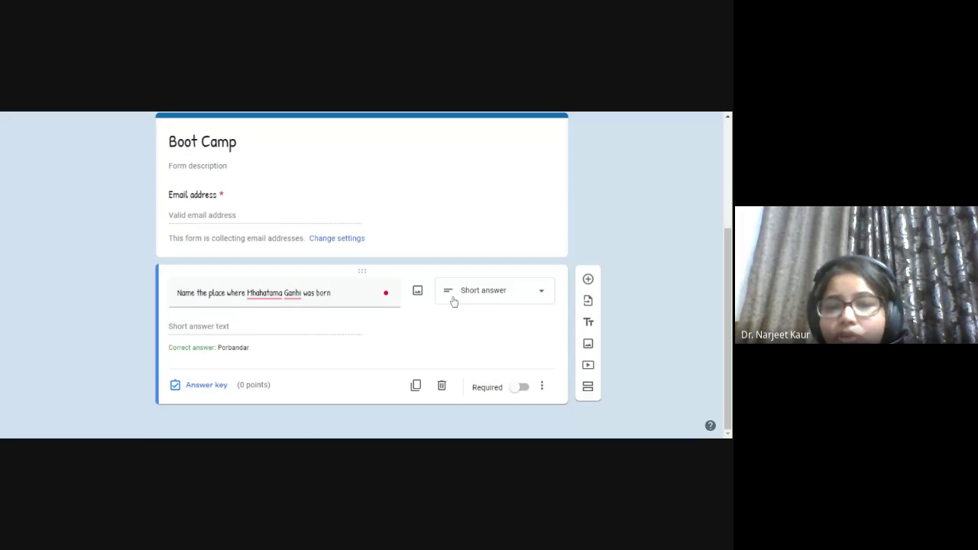
- Make the question multiple choice with options Porbandar, Delhi and Other, and open its answer key
{"action": "left_click", "coordinate": [454, 303]}
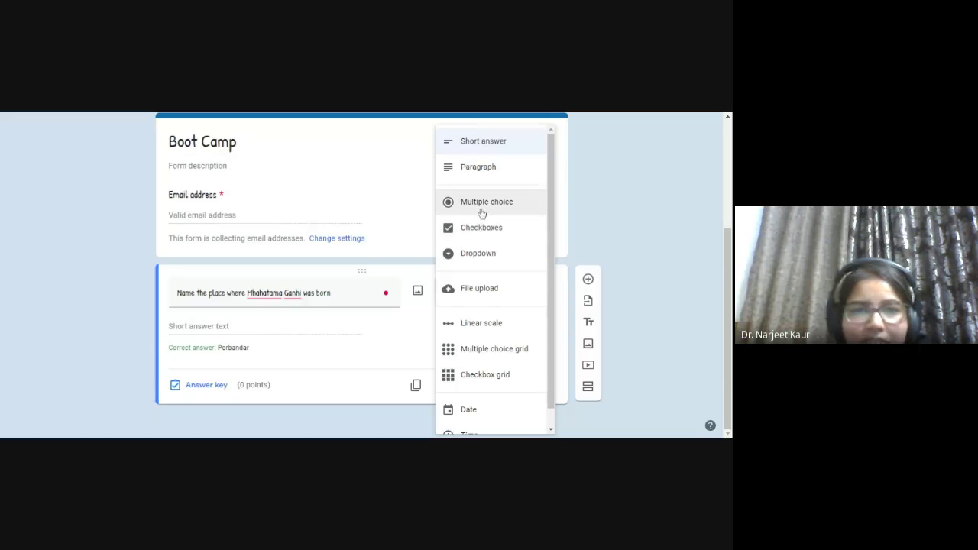
{"action": "left_click", "coordinate": [480, 203]}
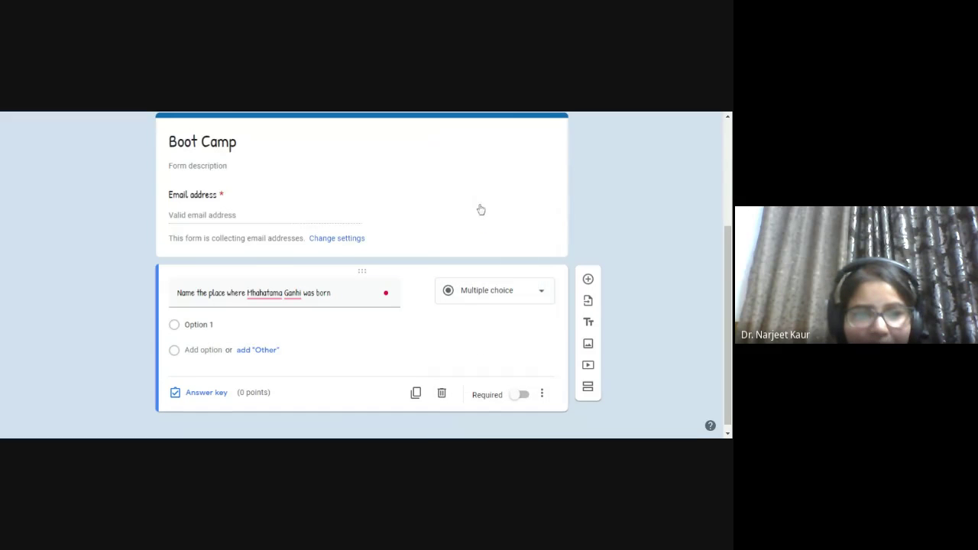
{"action": "left_click", "coordinate": [192, 327]}
{"action": "type", "text": "P"}
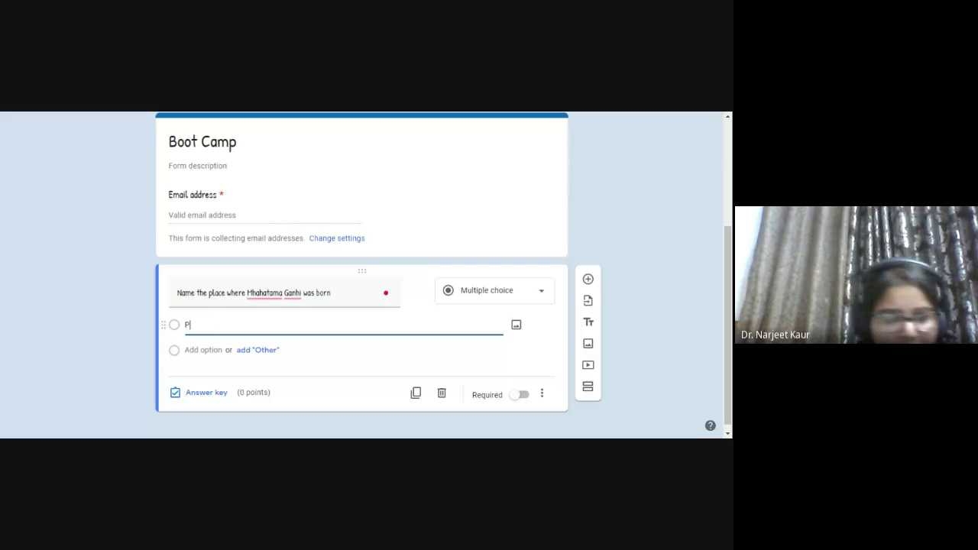
{"action": "type", "text": "orbandar"}
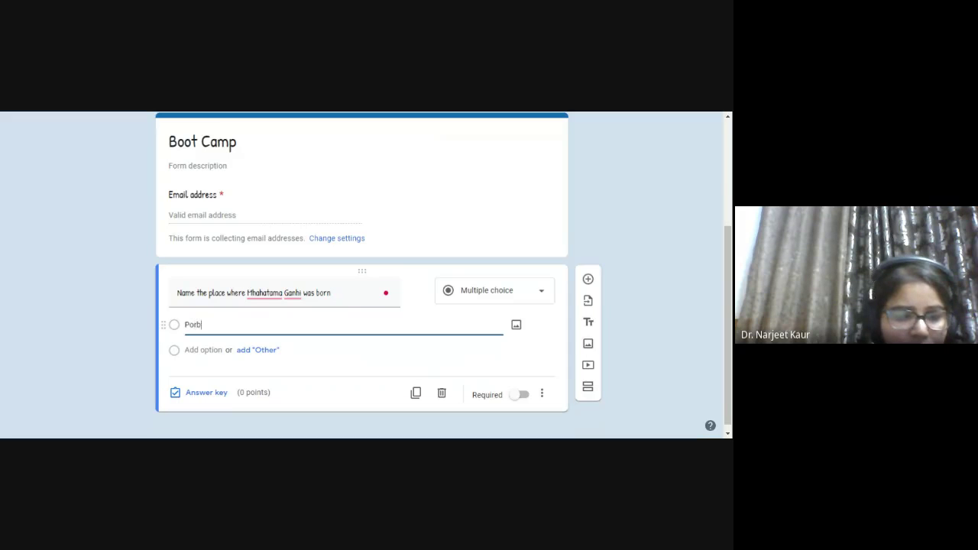
{"action": "left_click", "coordinate": [203, 350]}
{"action": "type", "text": "Delhi"}
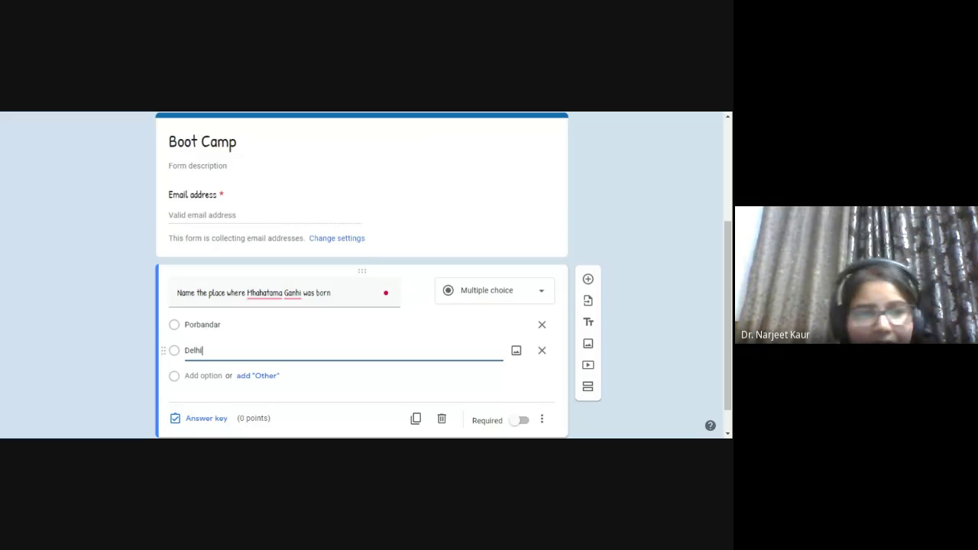
{"action": "left_click", "coordinate": [259, 377]}
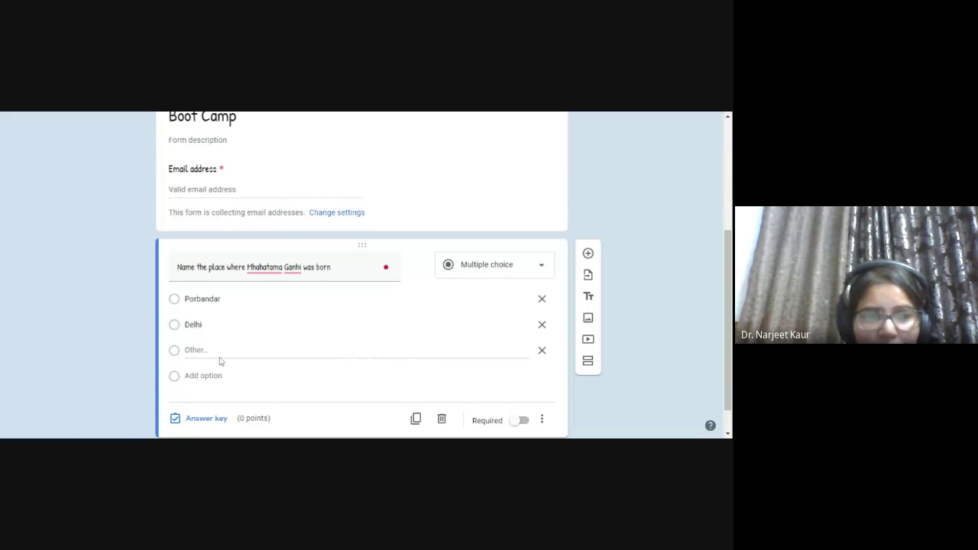
{"action": "scroll", "coordinate": [221, 361], "scroll_direction": "down", "scroll_amount": 1}
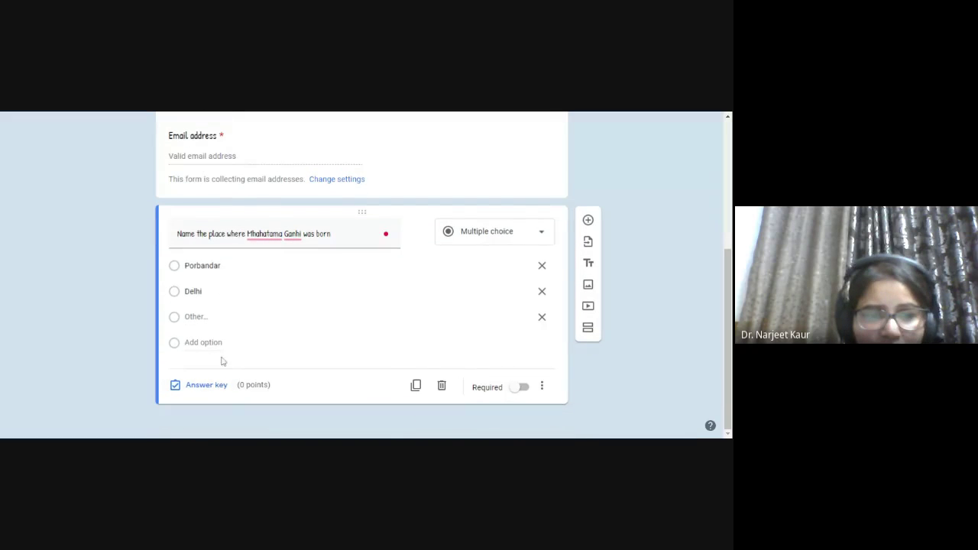
{"action": "left_click", "coordinate": [206, 385]}
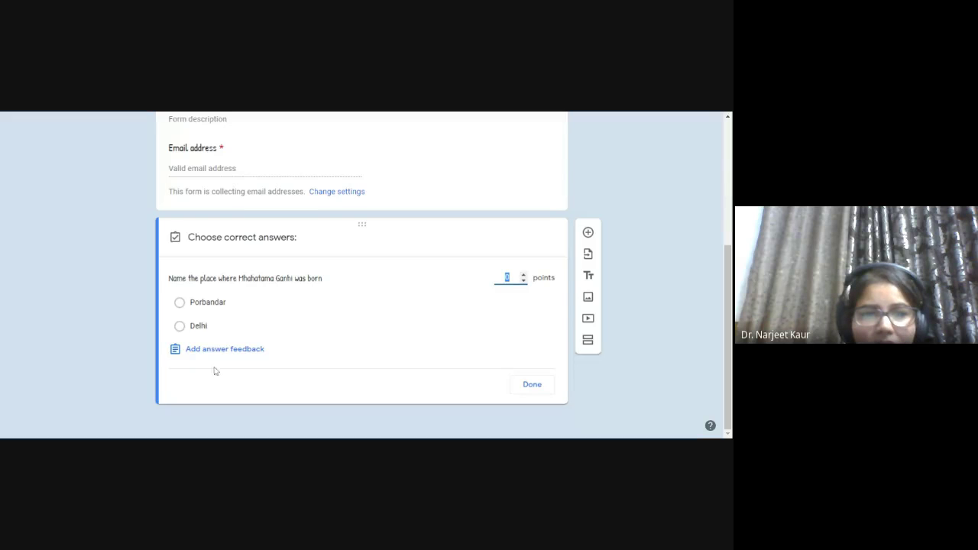
- Mark Porbandar correct for 2 points with correct-answer feedback 'great', then add a new question
{"action": "left_click", "coordinate": [205, 306]}
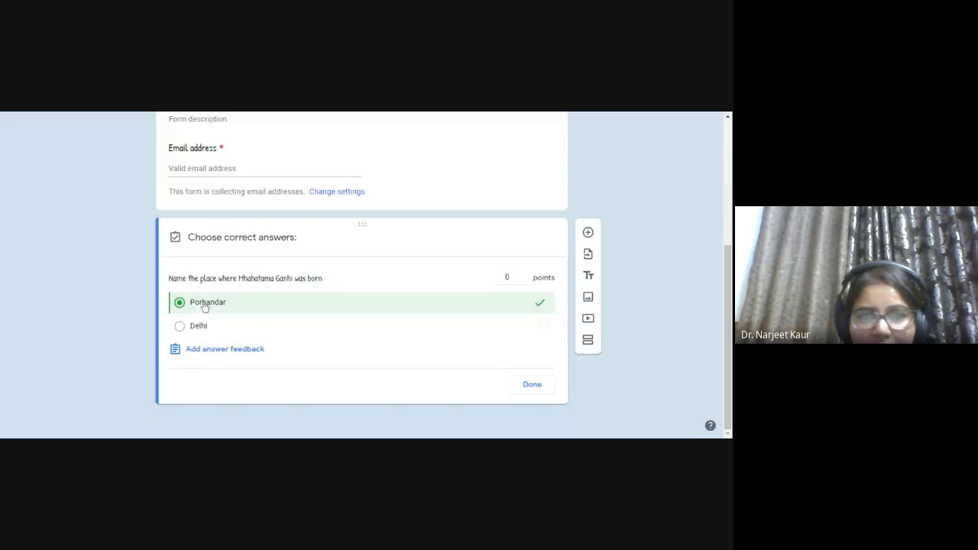
{"action": "left_click", "coordinate": [524, 276]}
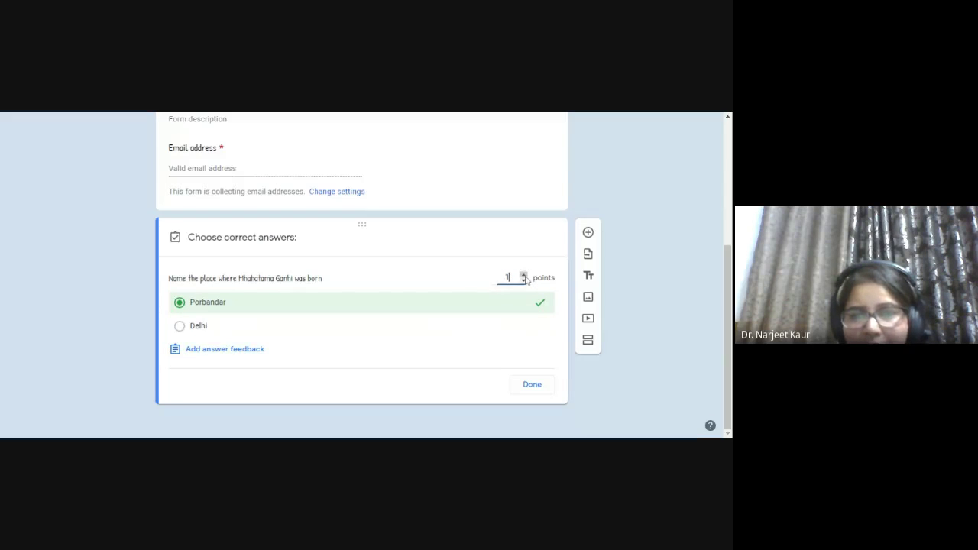
{"action": "left_click", "coordinate": [219, 350]}
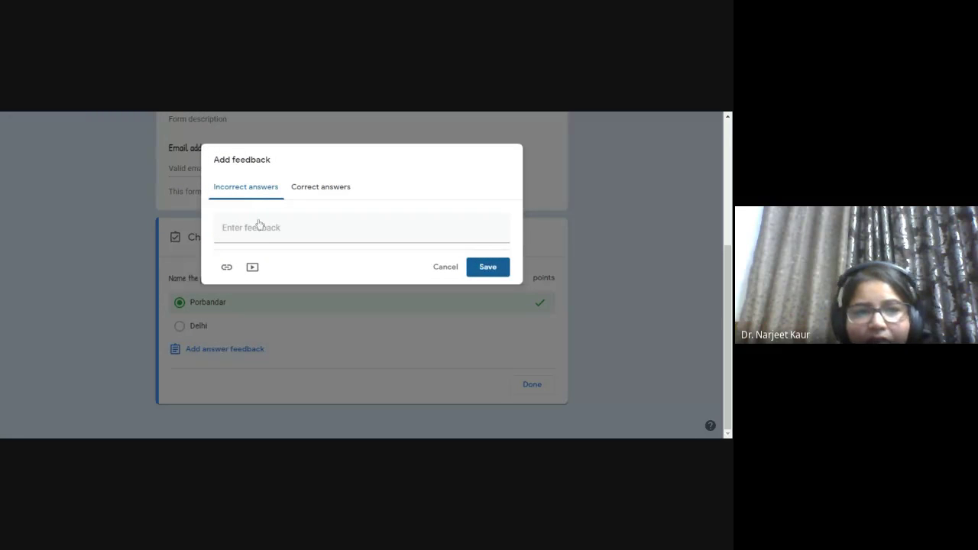
{"action": "left_click", "coordinate": [260, 231]}
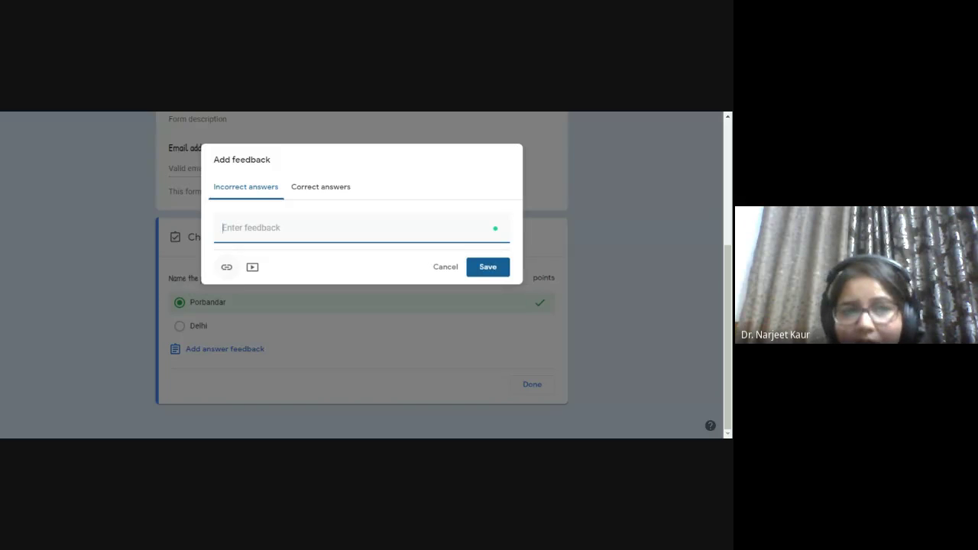
{"action": "left_click", "coordinate": [328, 196]}
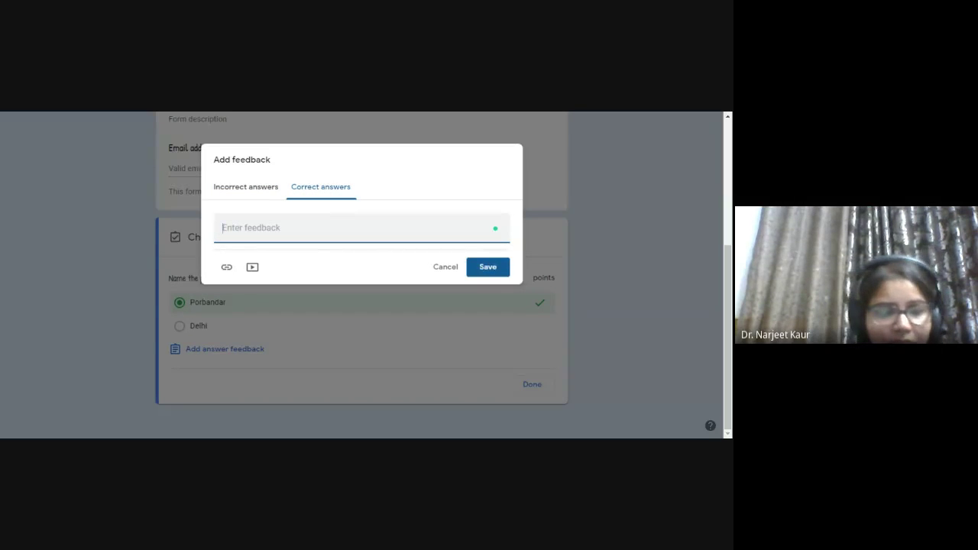
{"action": "type", "text": "great"}
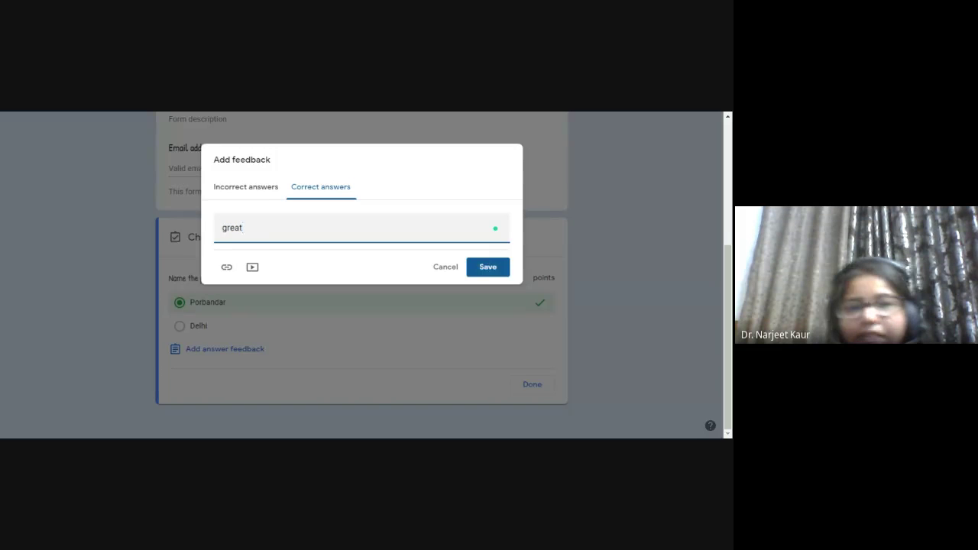
{"action": "left_click", "coordinate": [487, 269]}
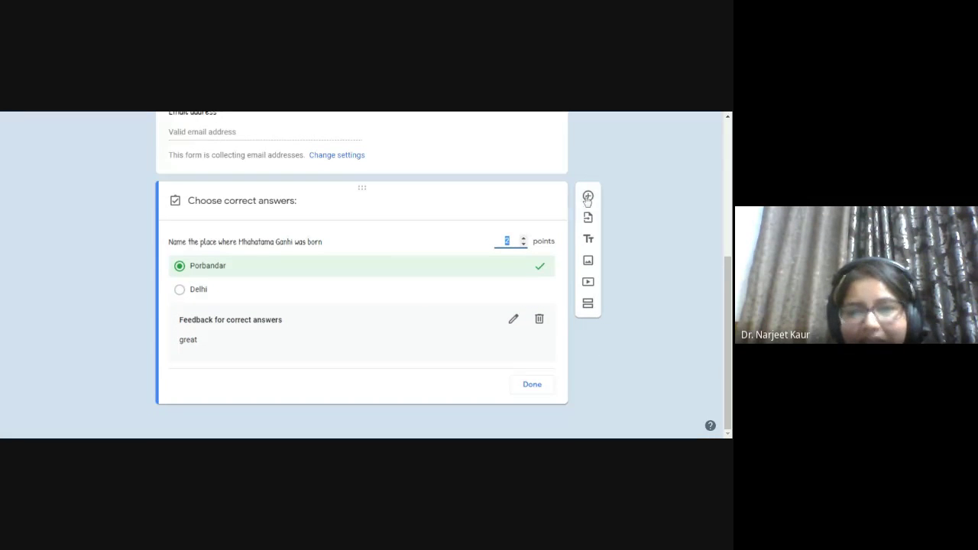
{"action": "left_click", "coordinate": [588, 196]}
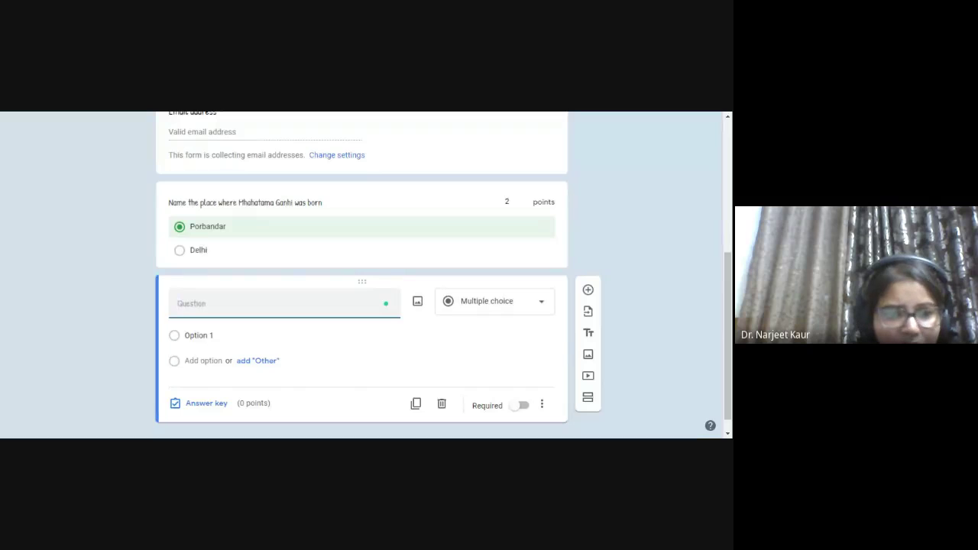
- Title the 1–5 scale question 'please rate this presentaion' and label its ends Poor and brilliant
{"action": "type", "text": "rate"}
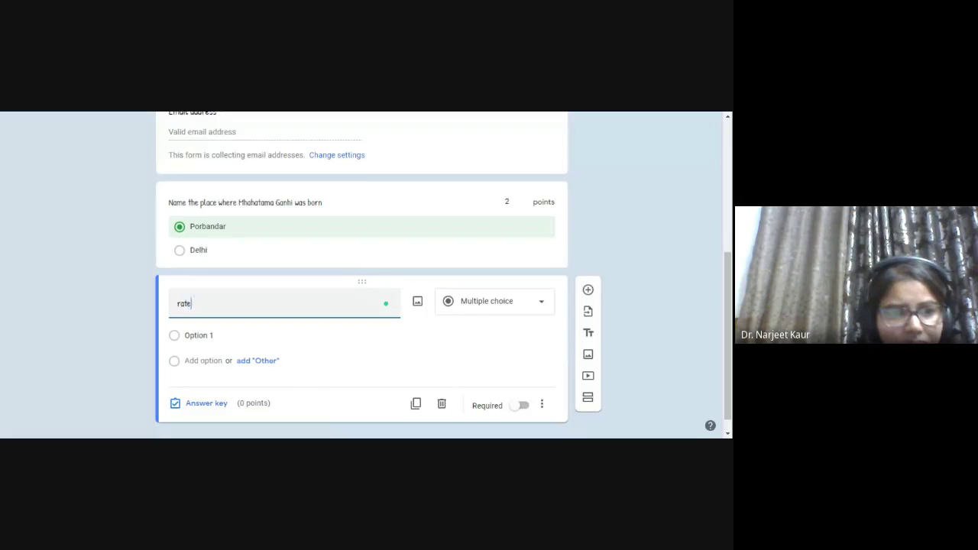
{"action": "type", "text": " this pres"}
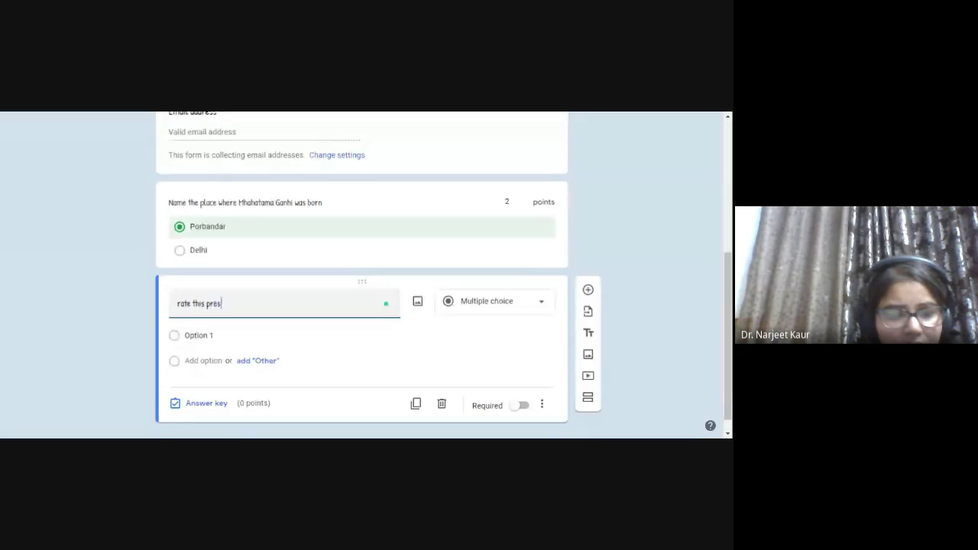
{"action": "type", "text": "entaion"}
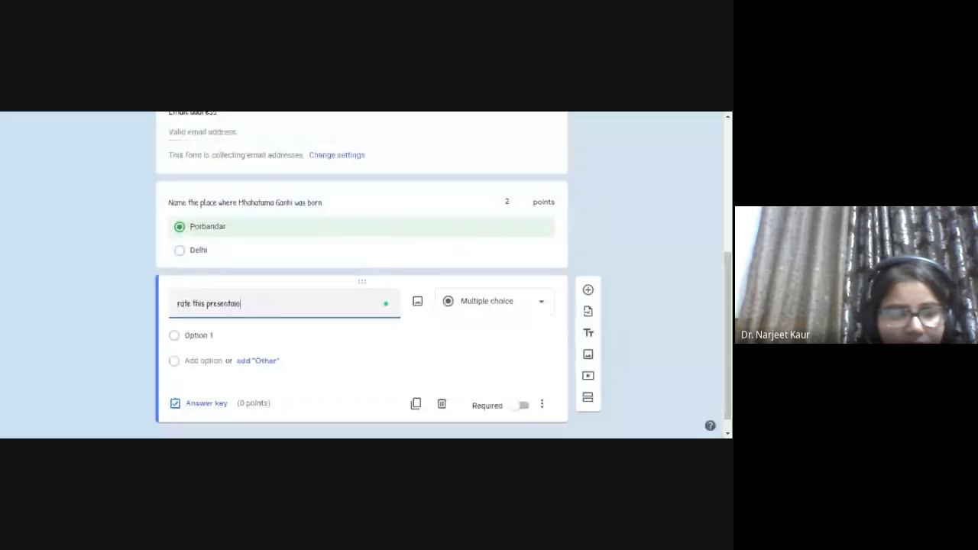
{"action": "left_click", "coordinate": [177, 304]}
{"action": "type", "text": "please"}
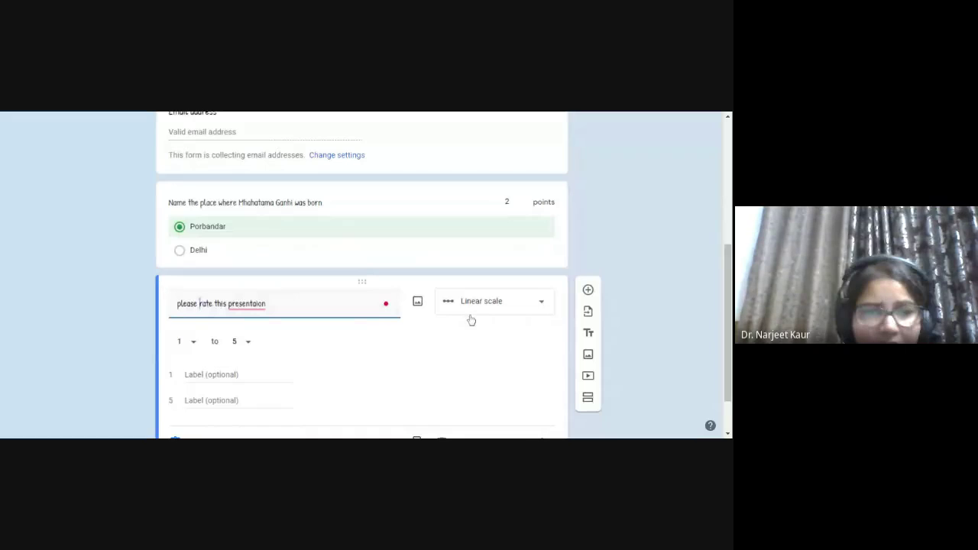
{"action": "scroll", "coordinate": [469, 319], "scroll_direction": "down", "scroll_amount": 1}
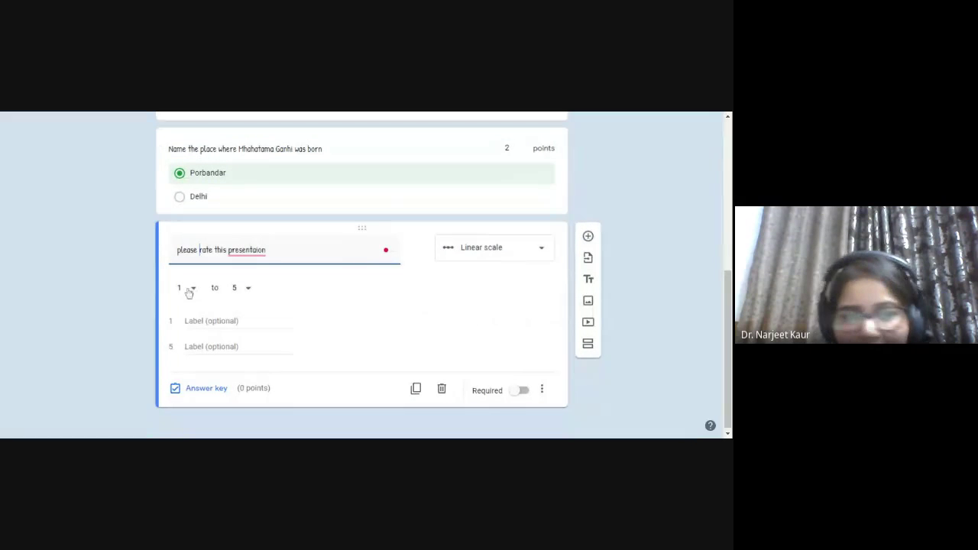
{"action": "left_click", "coordinate": [207, 321]}
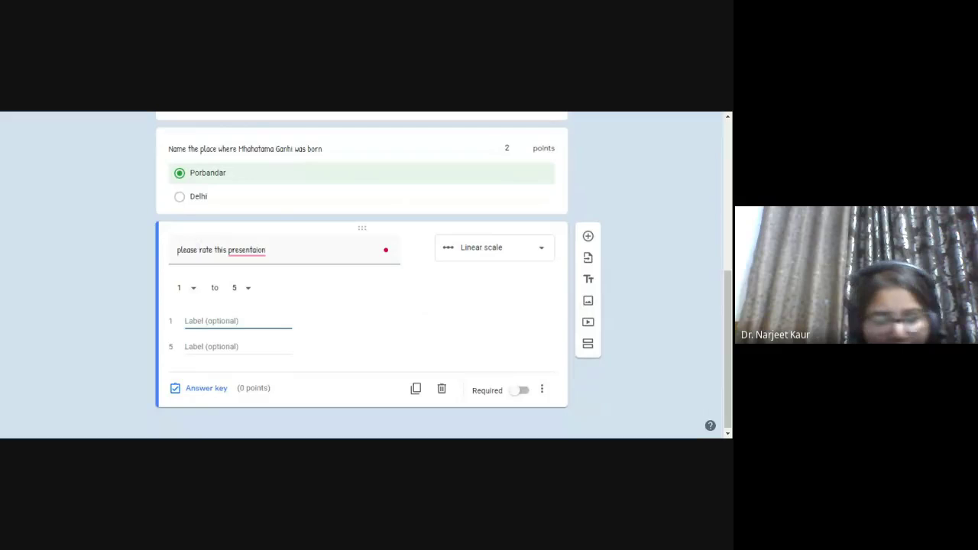
{"action": "type", "text": "Poor"}
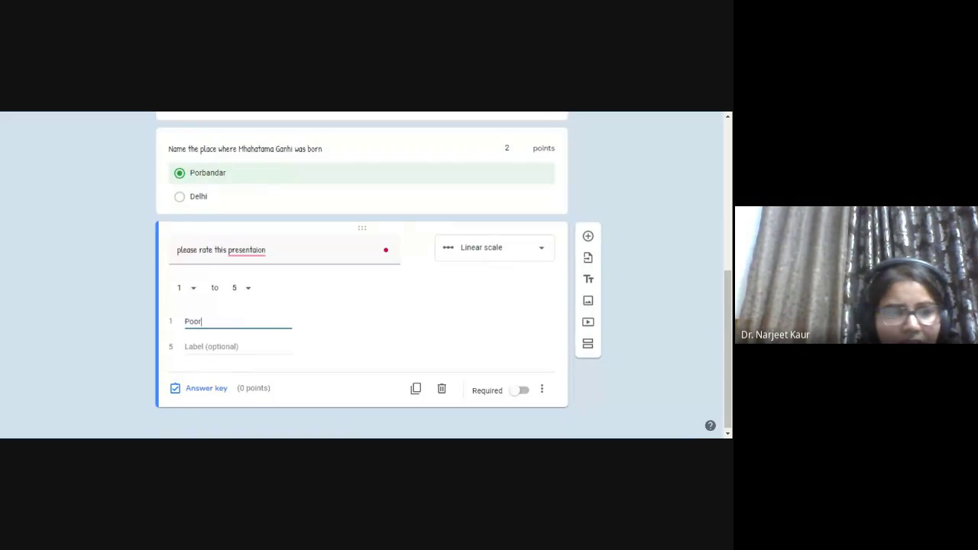
{"action": "left_click", "coordinate": [222, 346]}
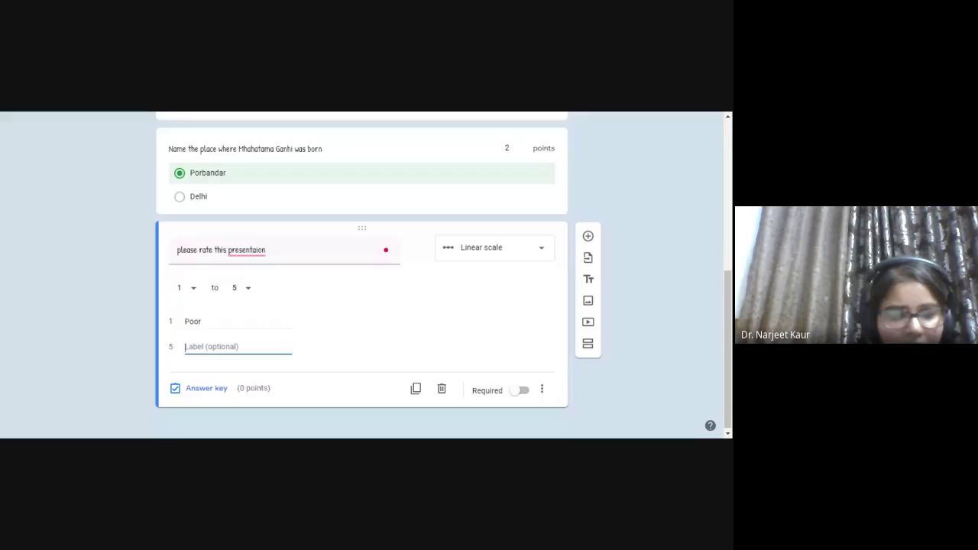
{"action": "type", "text": "bril"}
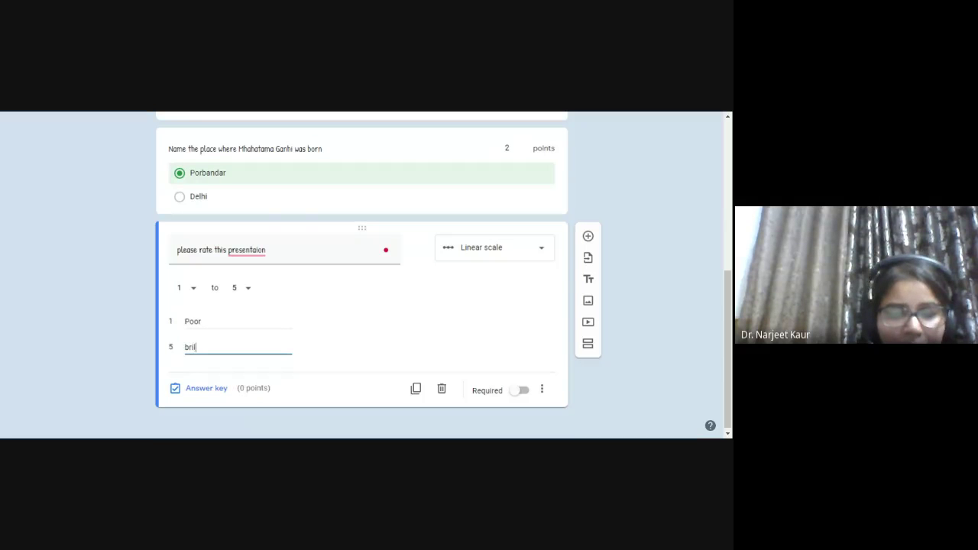
{"action": "type", "text": "illian"}
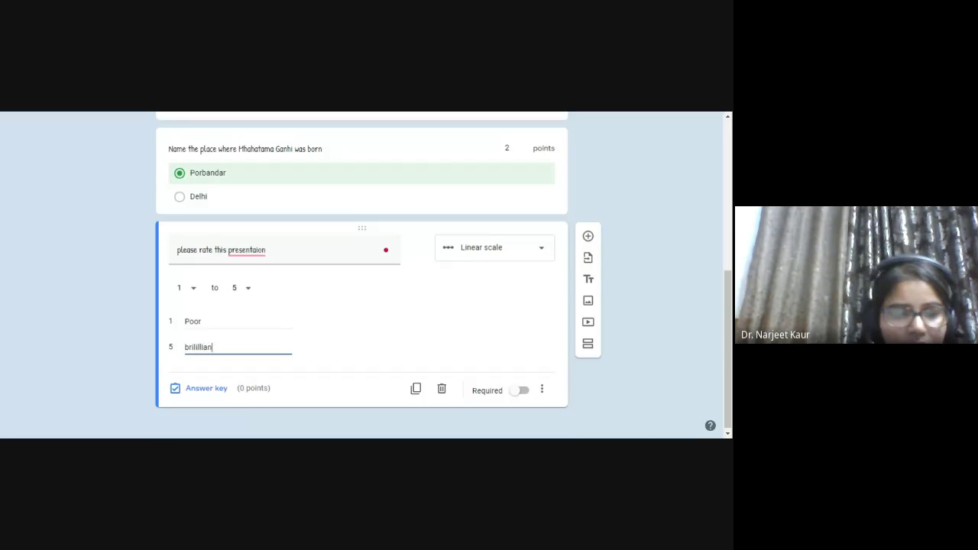
{"action": "type", "text": "t"}
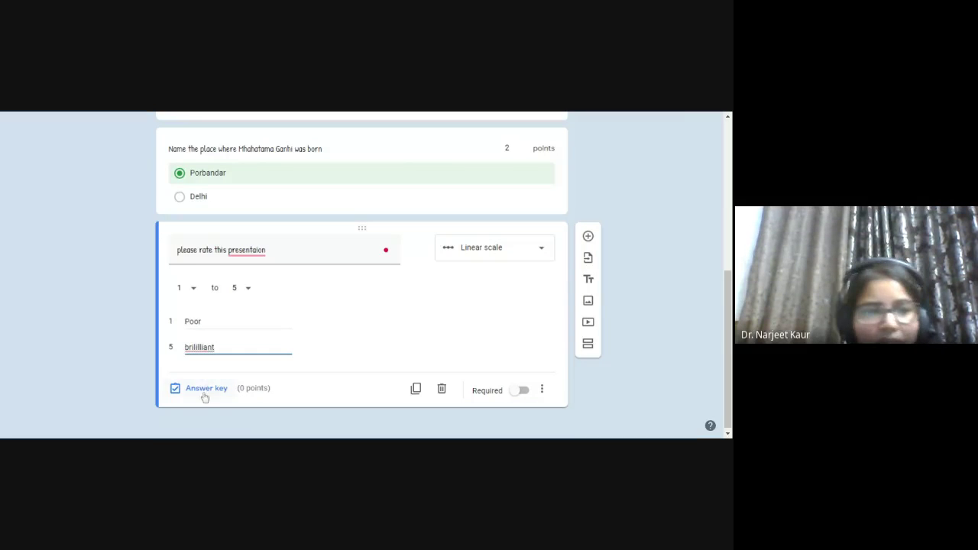
{"action": "left_click", "coordinate": [204, 391]}
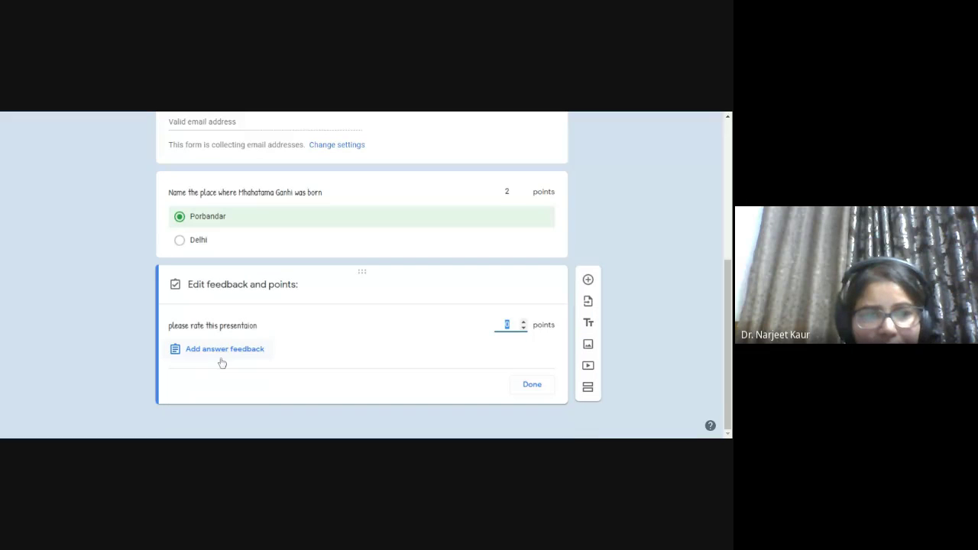
- Set the rating question's answer key to 1 point and add a new question below it
{"action": "left_click", "coordinate": [525, 324]}
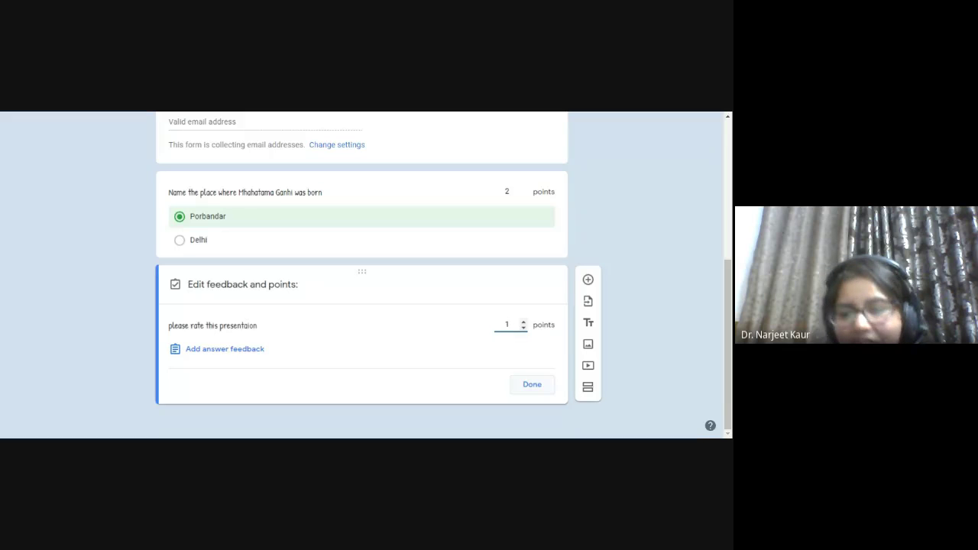
{"action": "left_click", "coordinate": [538, 386]}
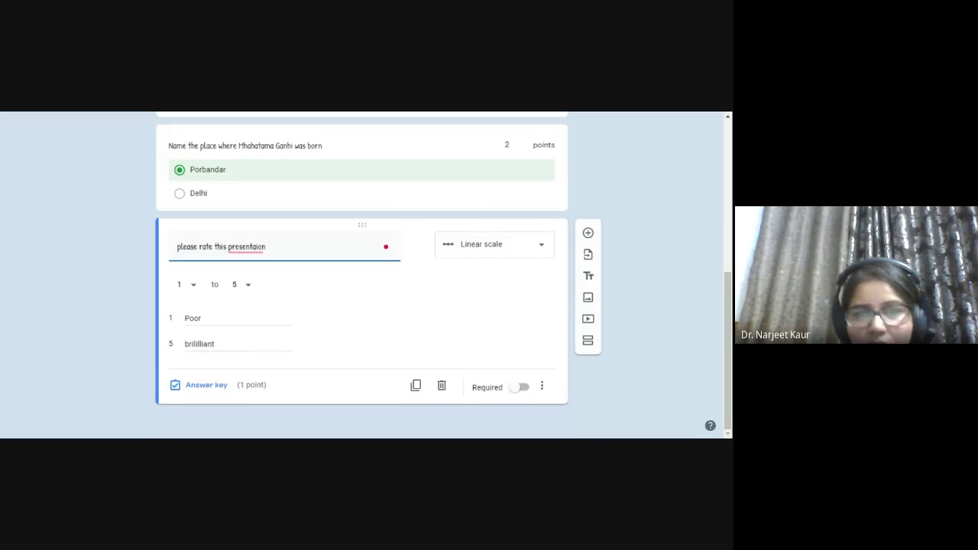
{"action": "left_click", "coordinate": [588, 234]}
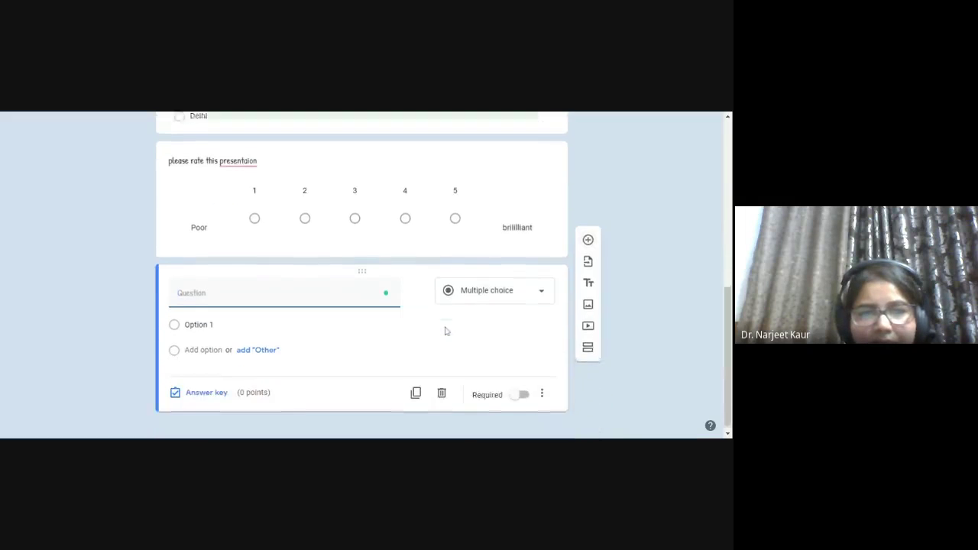
- Make the new question a checkbox question 'number of continents' with options 4 and 2
{"action": "left_click", "coordinate": [484, 285]}
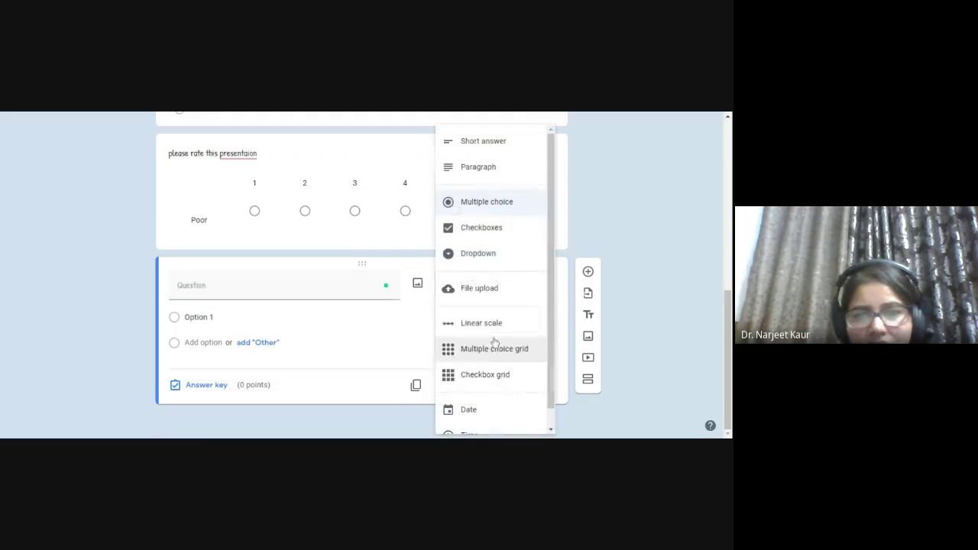
{"action": "left_click", "coordinate": [472, 232]}
{"action": "left_click", "coordinate": [229, 285]}
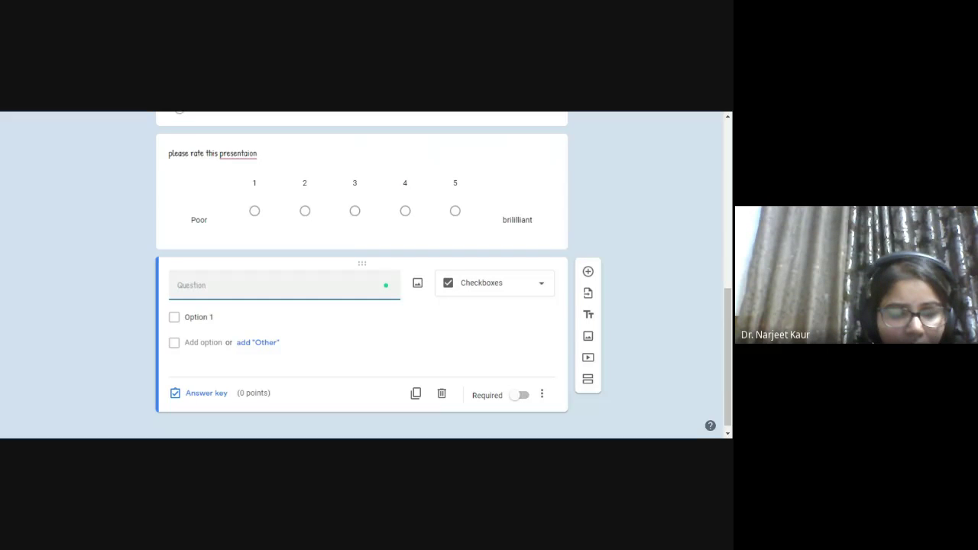
{"action": "type", "text": "number "}
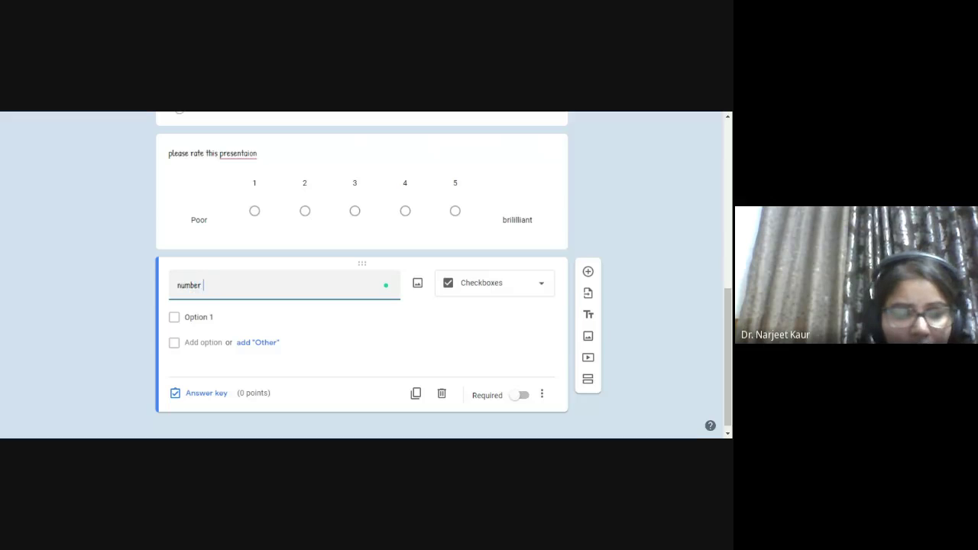
{"action": "type", "text": "of cont"}
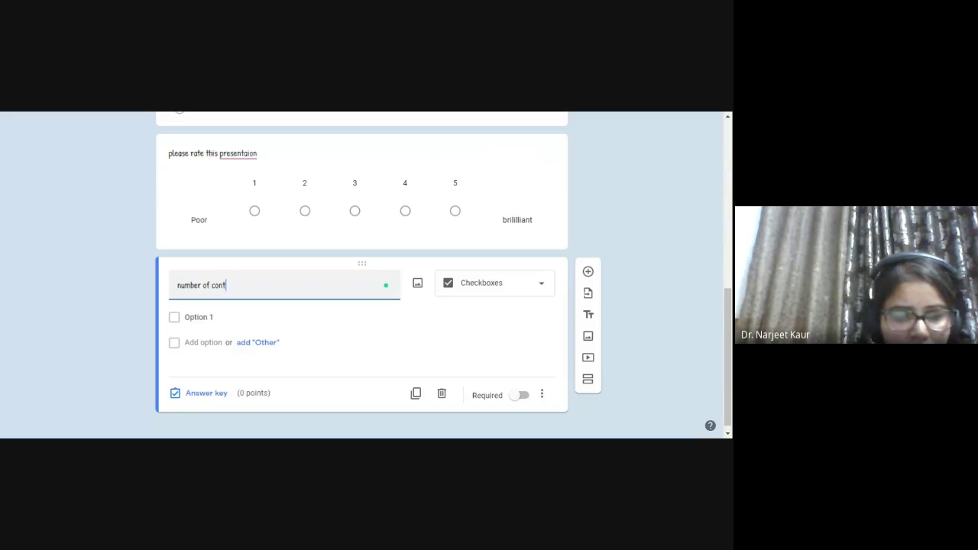
{"action": "type", "text": "inents in"}
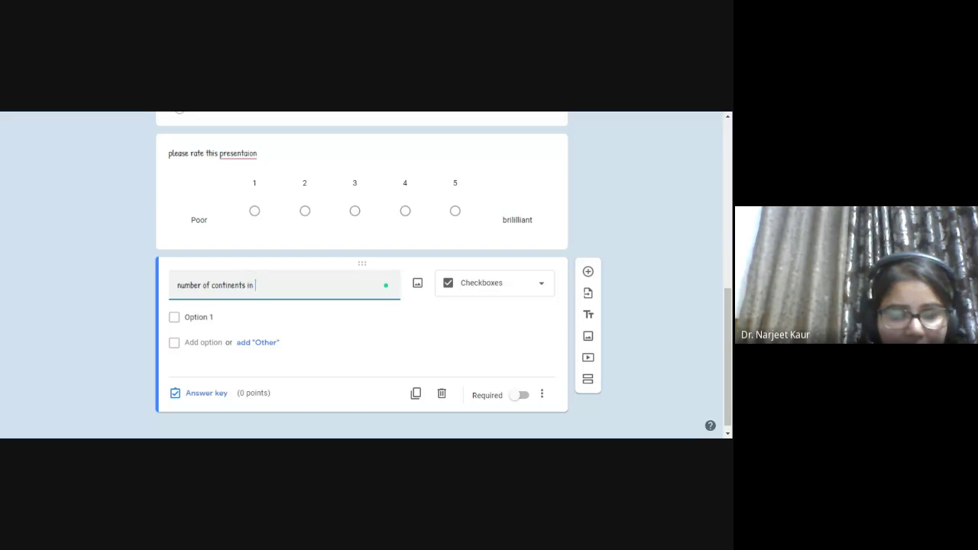
{"action": "key", "text": "BackSpace"}
{"action": "key", "text": "BackSpace"}
{"action": "key", "text": "BackSpace"}
{"action": "key", "text": "BackSpace"}
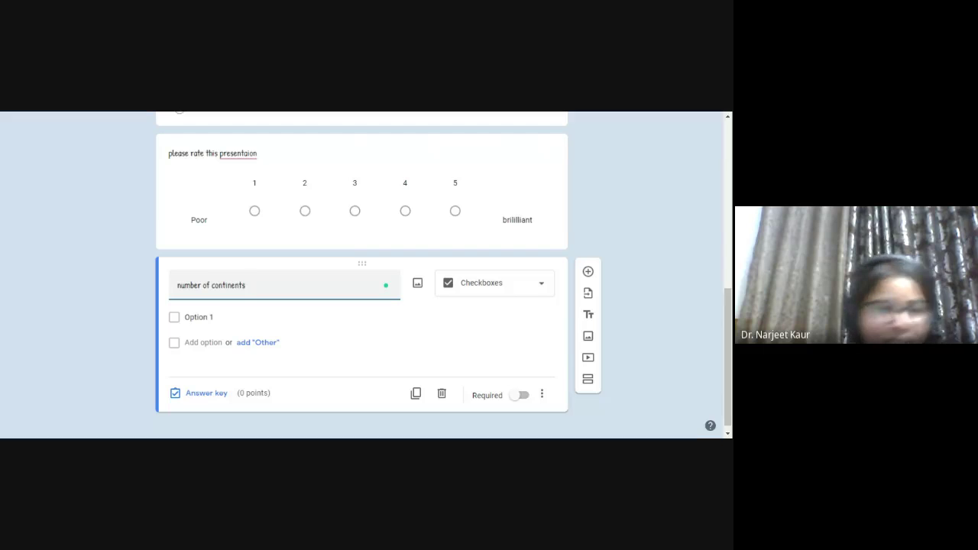
{"action": "left_click", "coordinate": [197, 317]}
{"action": "type", "text": "4"}
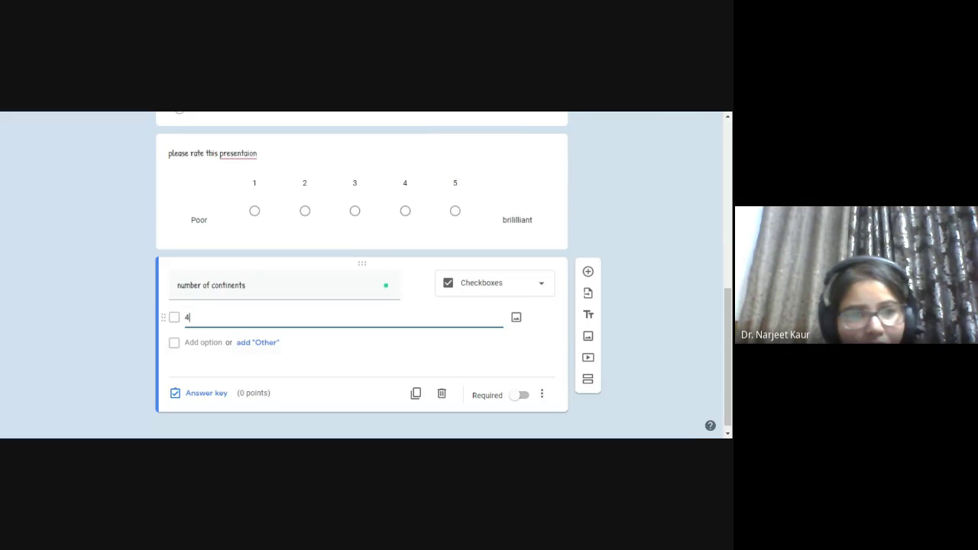
{"action": "key", "text": "Return"}
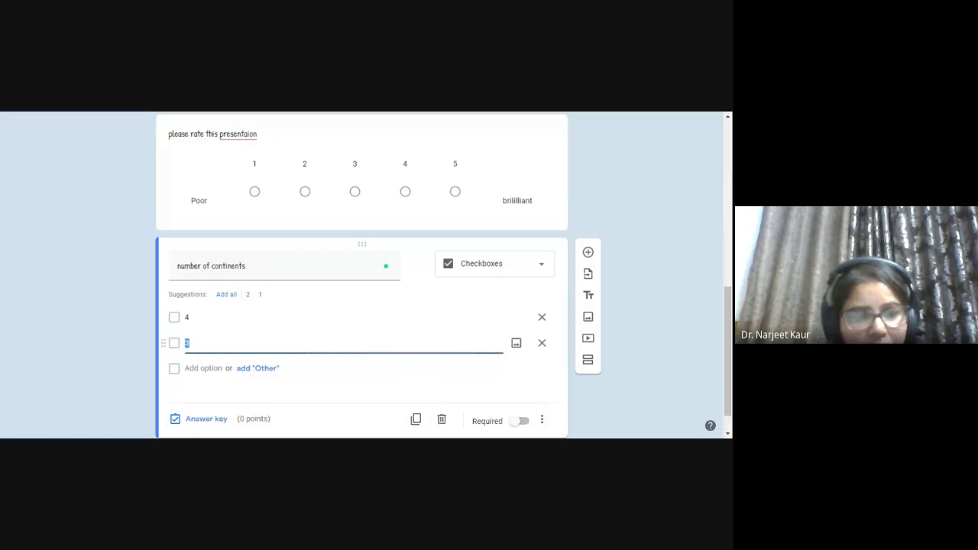
{"action": "type", "text": "2"}
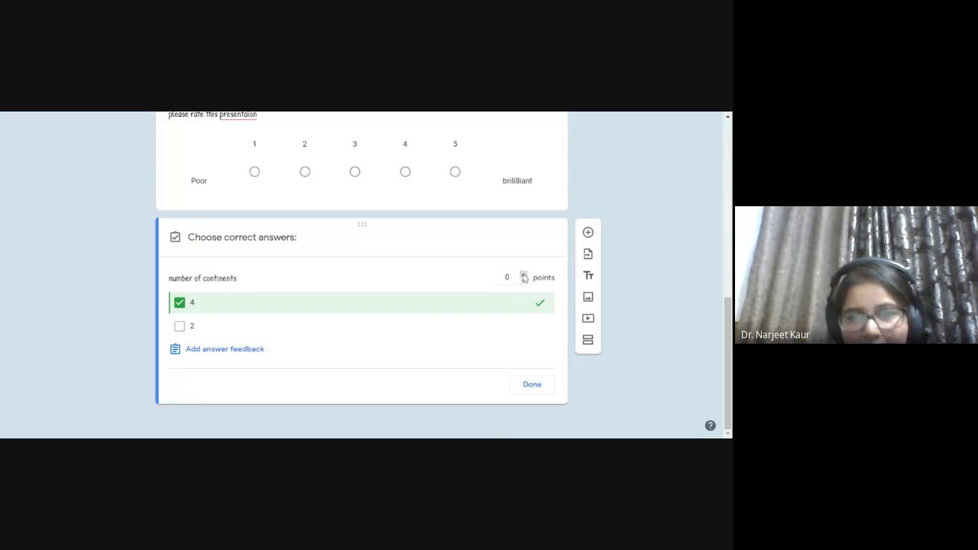
- In the answer key, mark 4 as correct and make the question worth 2 points
{"action": "left_click", "coordinate": [525, 277]}
{"action": "left_click", "coordinate": [524, 276]}
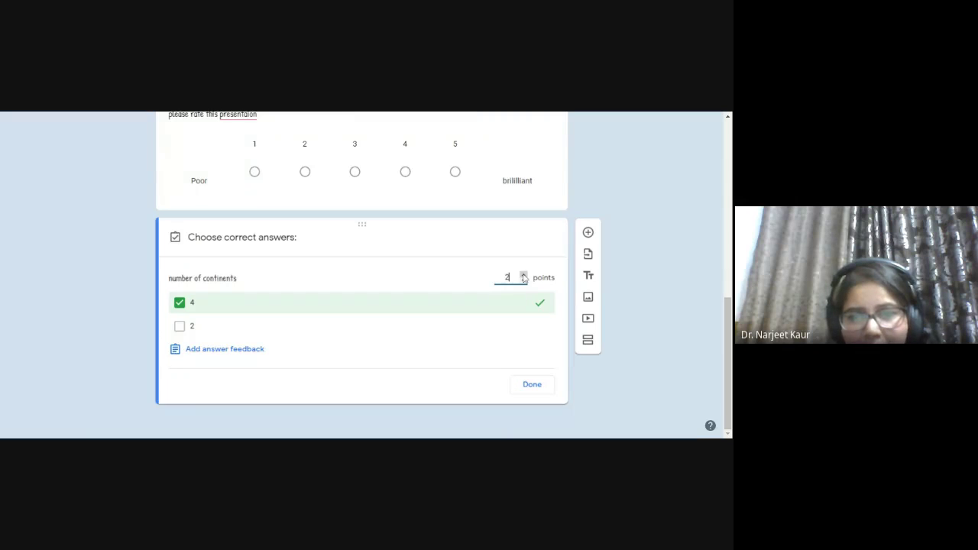
{"action": "left_click", "coordinate": [538, 387]}
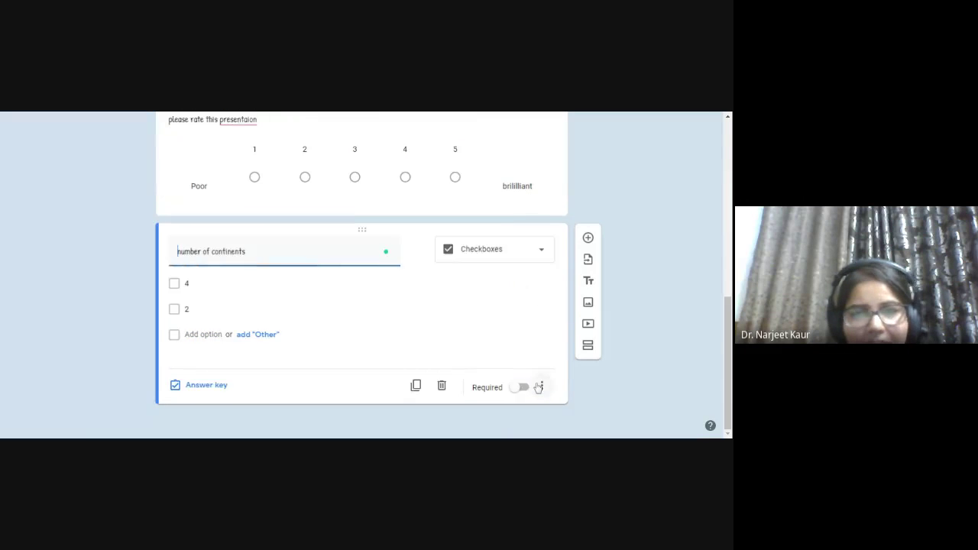
{"action": "scroll", "coordinate": [481, 349], "scroll_direction": "up", "scroll_amount": 10}
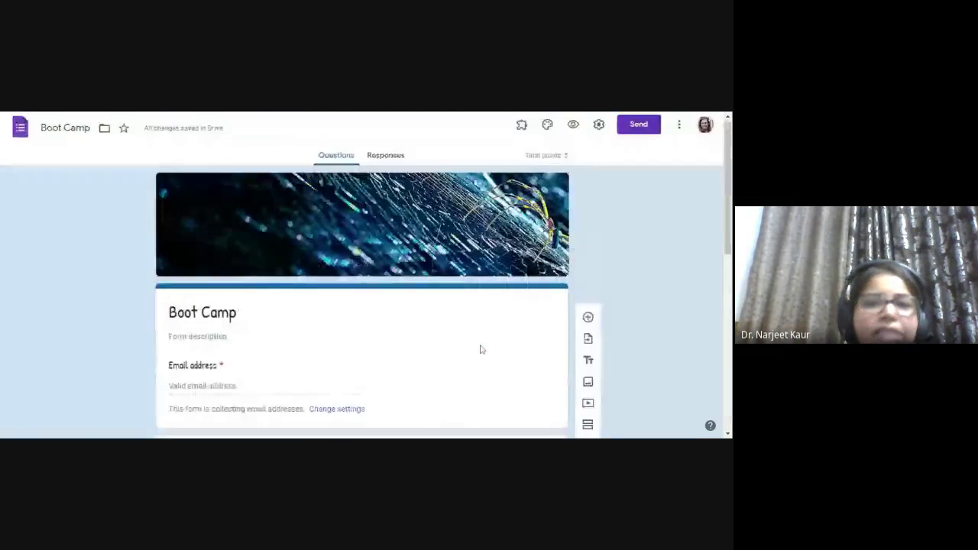
- Open the Send dialog for the Boot Camp form
{"action": "scroll", "coordinate": [481, 350], "scroll_direction": "down", "scroll_amount": 3}
{"action": "scroll", "coordinate": [480, 346], "scroll_direction": "up", "scroll_amount": 3}
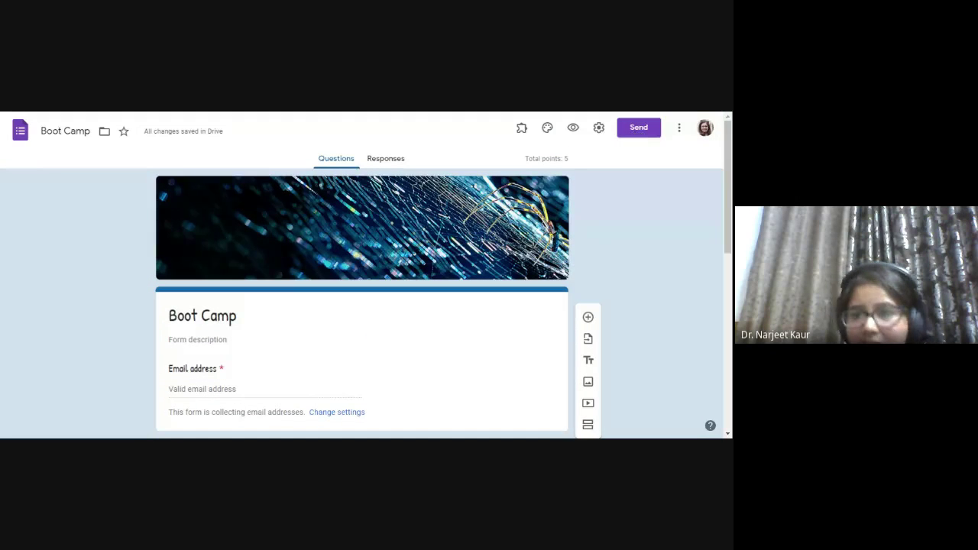
{"action": "left_click", "coordinate": [640, 128]}
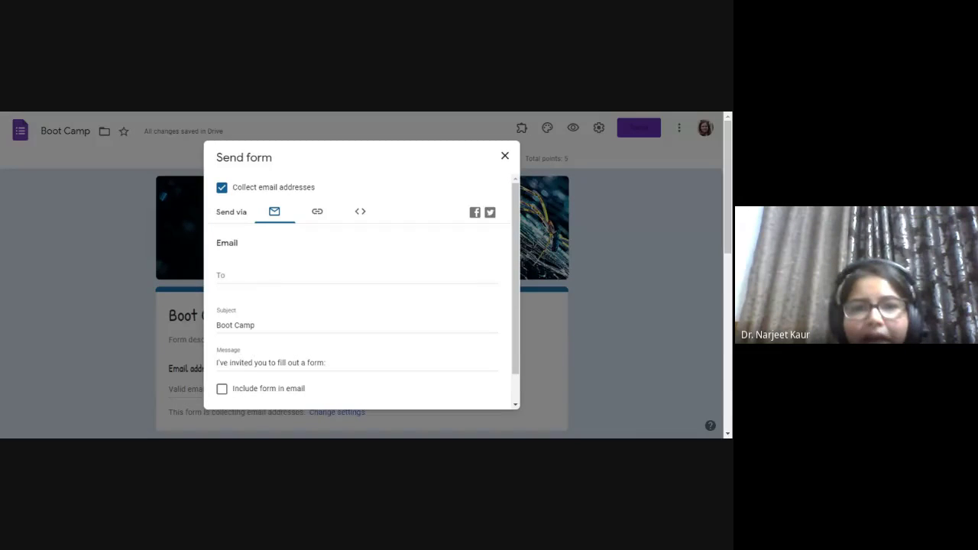
- Enter the recipient's e-mail address and tick Include form in email
{"action": "left_click", "coordinate": [253, 278]}
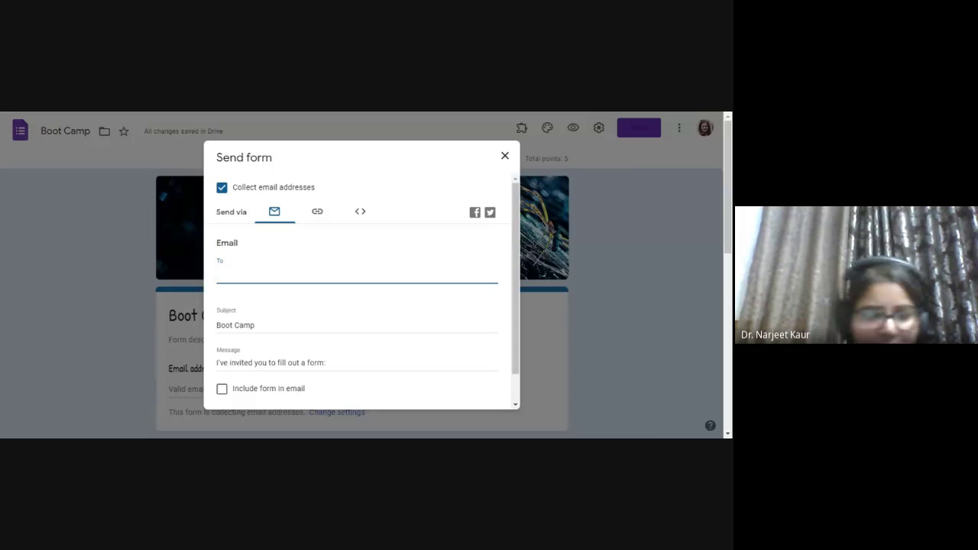
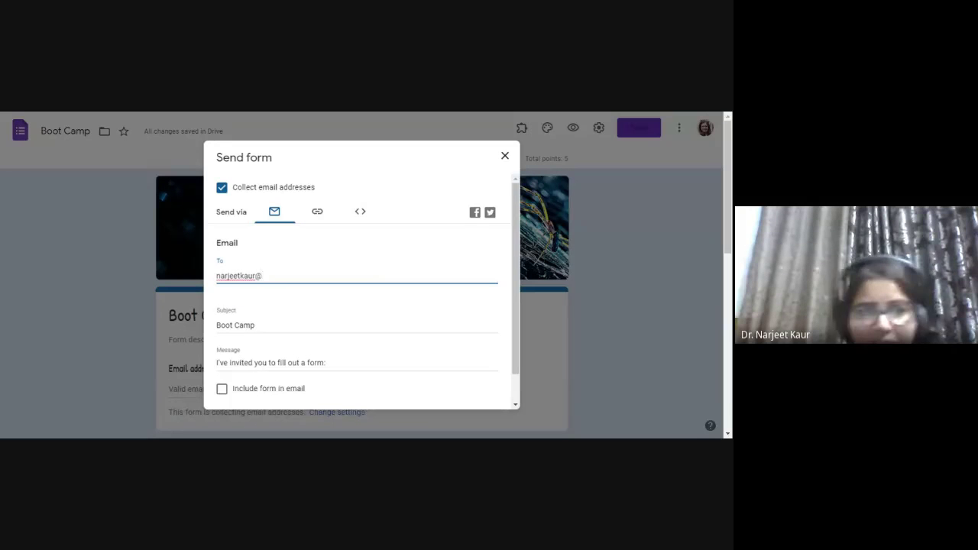
{"action": "left_click", "coordinate": [236, 324]}
{"action": "scroll", "coordinate": [230, 337], "scroll_direction": "down", "scroll_amount": 1}
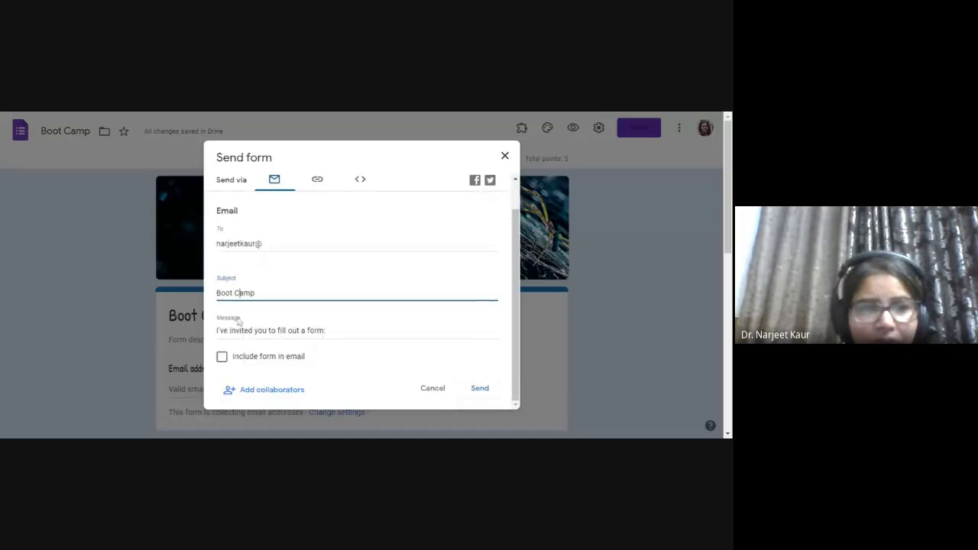
{"action": "left_click", "coordinate": [222, 358]}
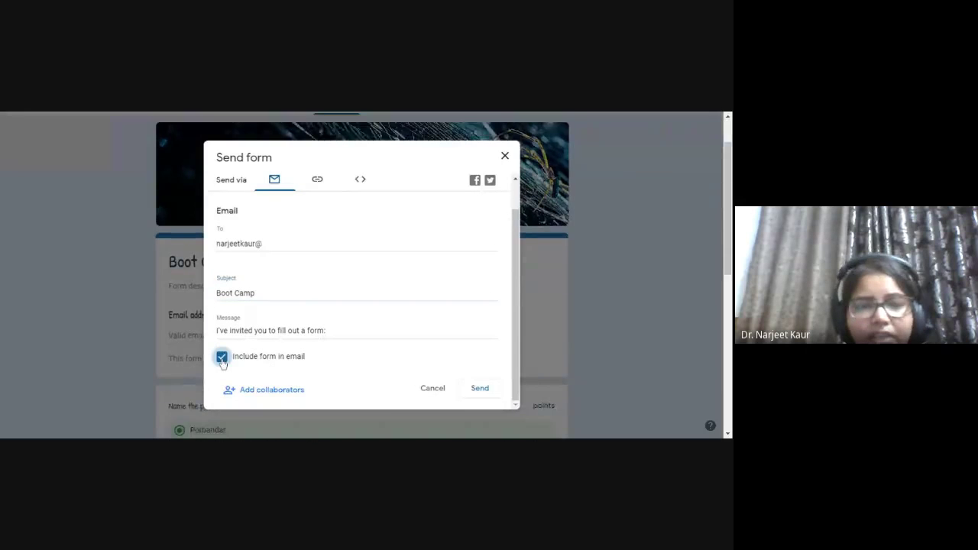
{"action": "left_click", "coordinate": [222, 358]}
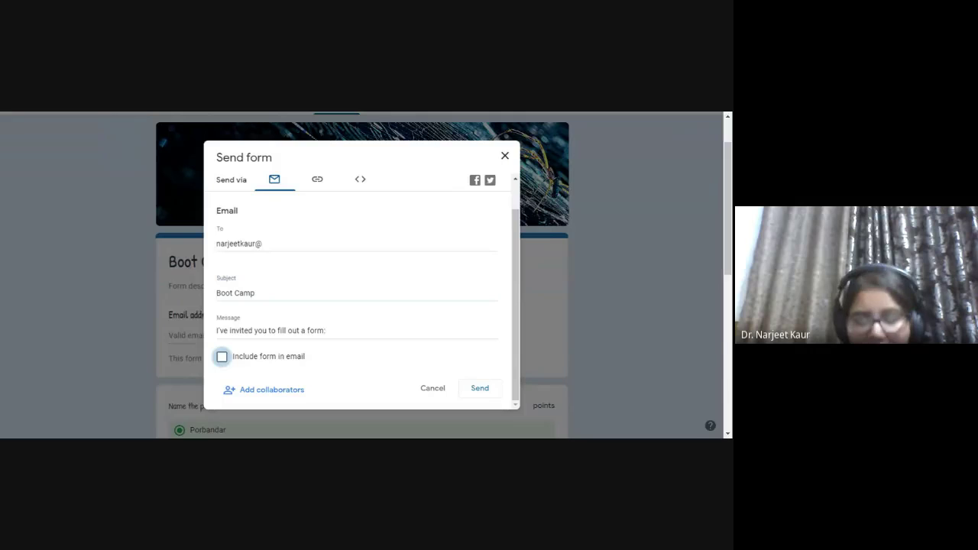
{"action": "left_click", "coordinate": [222, 358]}
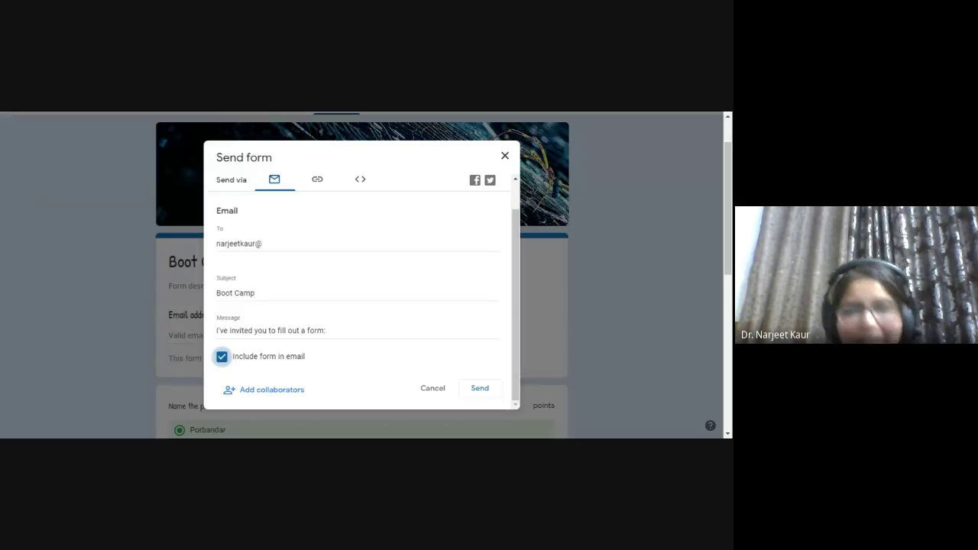
- Shorten the form link to forms.gle and start a Facebook share of it
{"action": "left_click", "coordinate": [318, 181]}
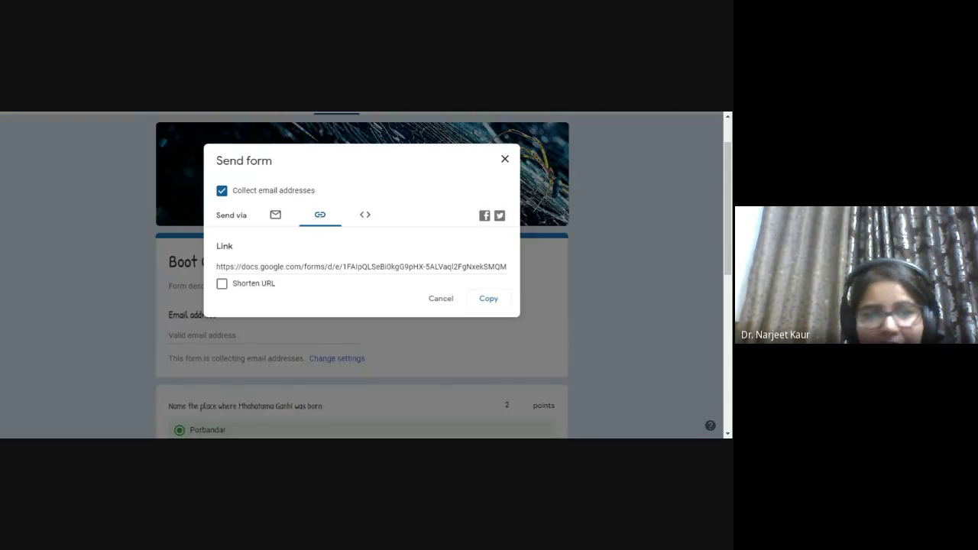
{"action": "left_click", "coordinate": [361, 266]}
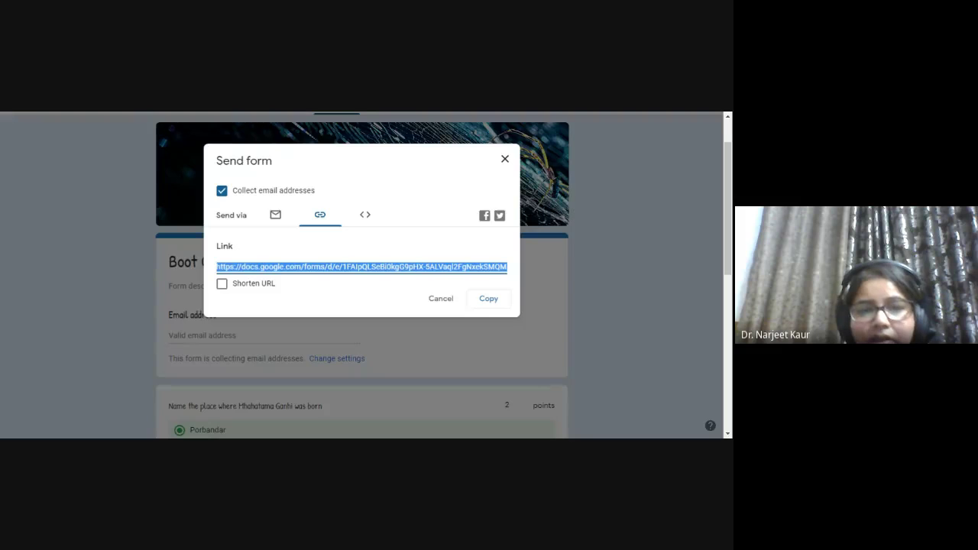
{"action": "left_click", "coordinate": [222, 284]}
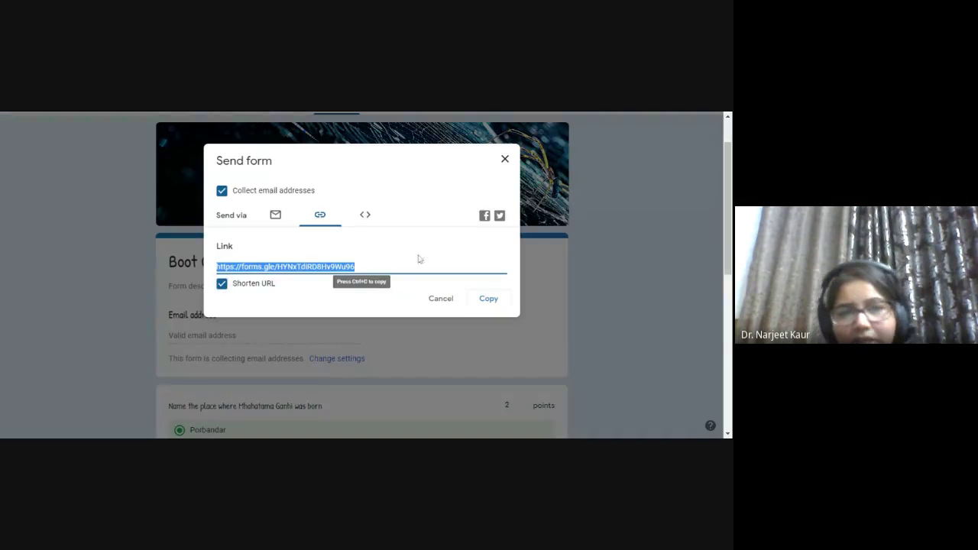
{"action": "left_click", "coordinate": [482, 218]}
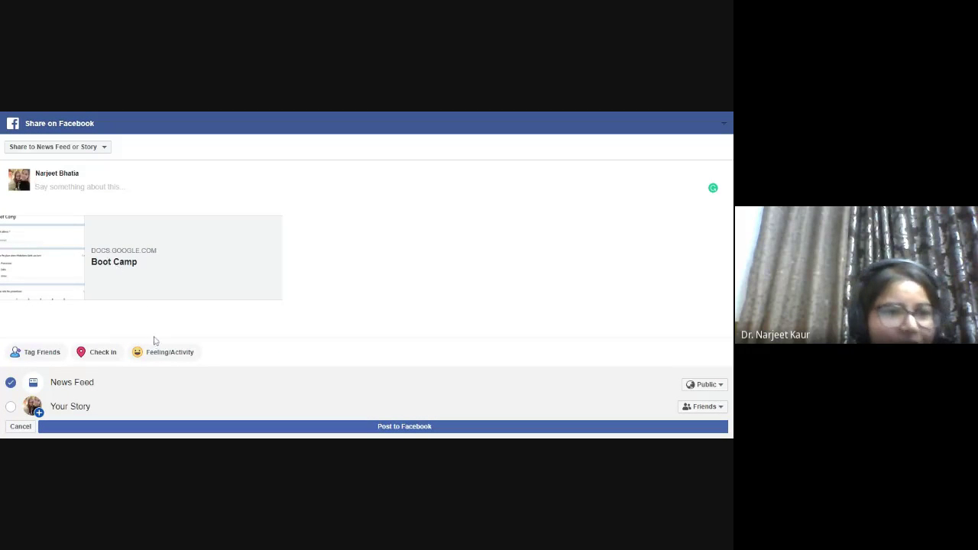
- Cancel the Facebook post and reopen the form's Send dialog
{"action": "left_click", "coordinate": [21, 428]}
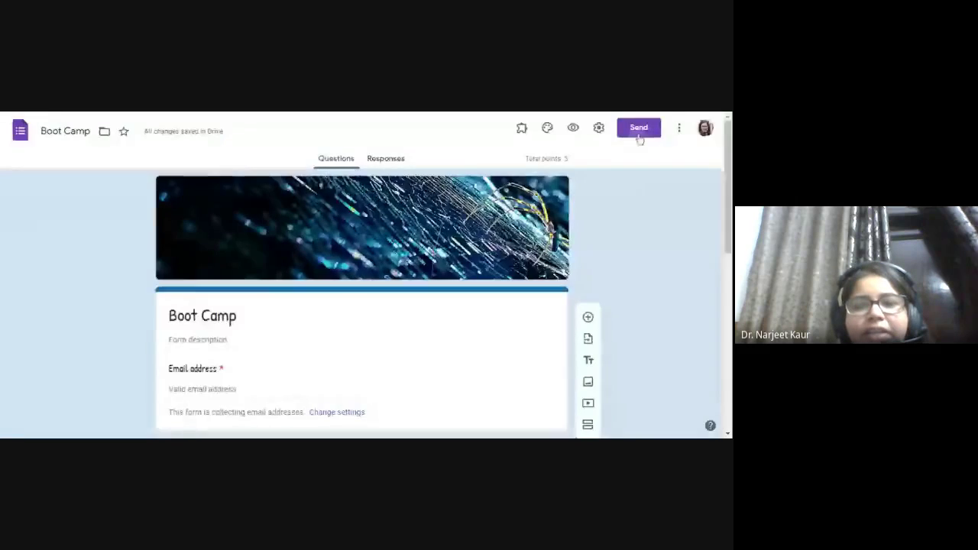
{"action": "left_click", "coordinate": [637, 134]}
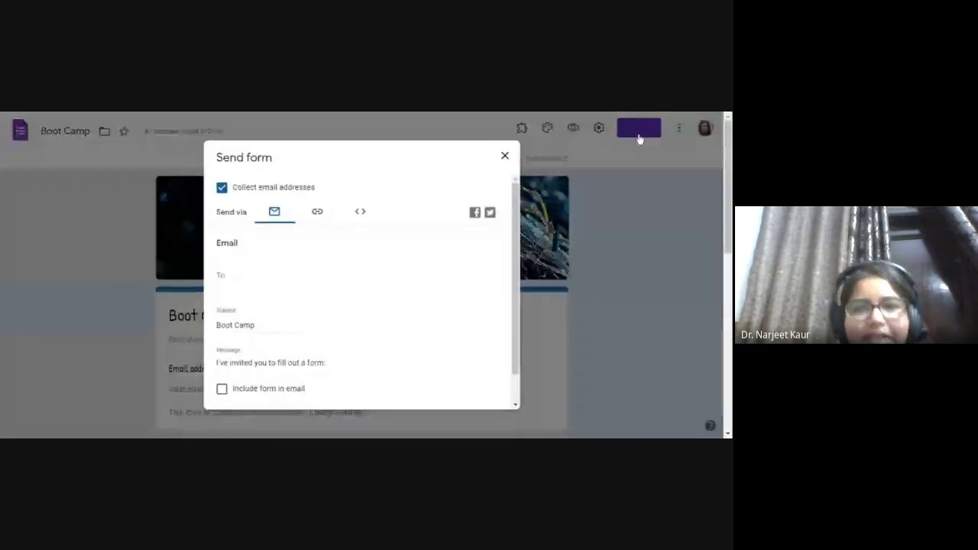
- Shorten the form link, view the Embed HTML code, then close the dialog
{"action": "left_click", "coordinate": [315, 217]}
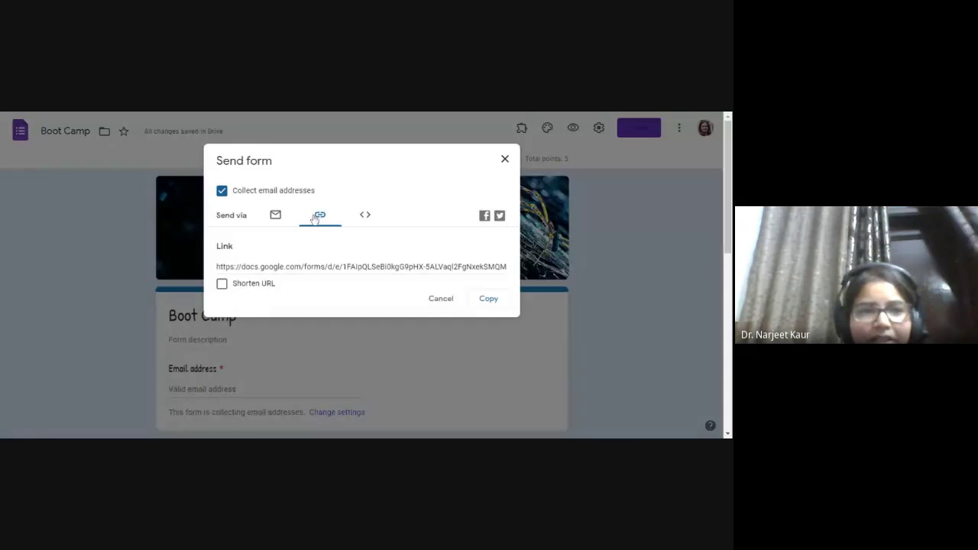
{"action": "left_click", "coordinate": [262, 285]}
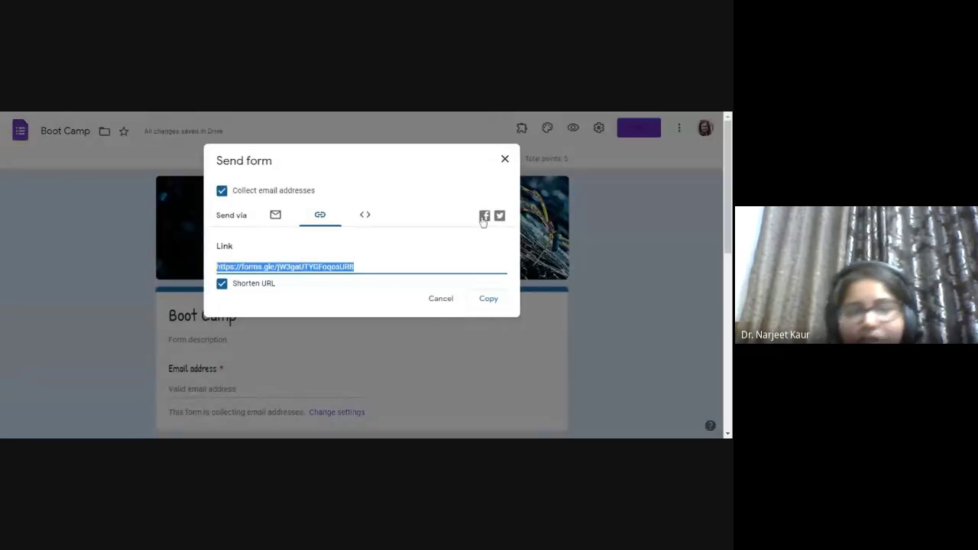
{"action": "left_click", "coordinate": [366, 217]}
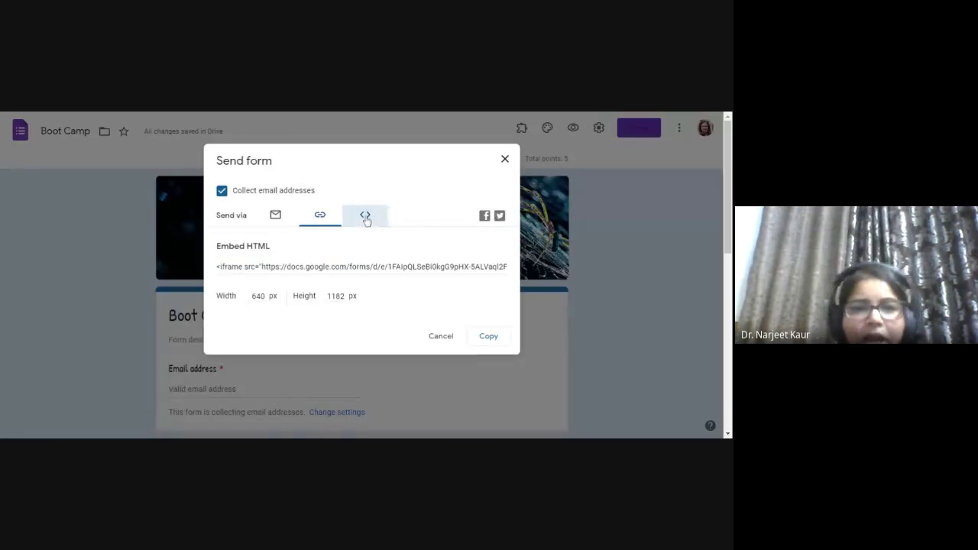
{"action": "left_click", "coordinate": [333, 266]}
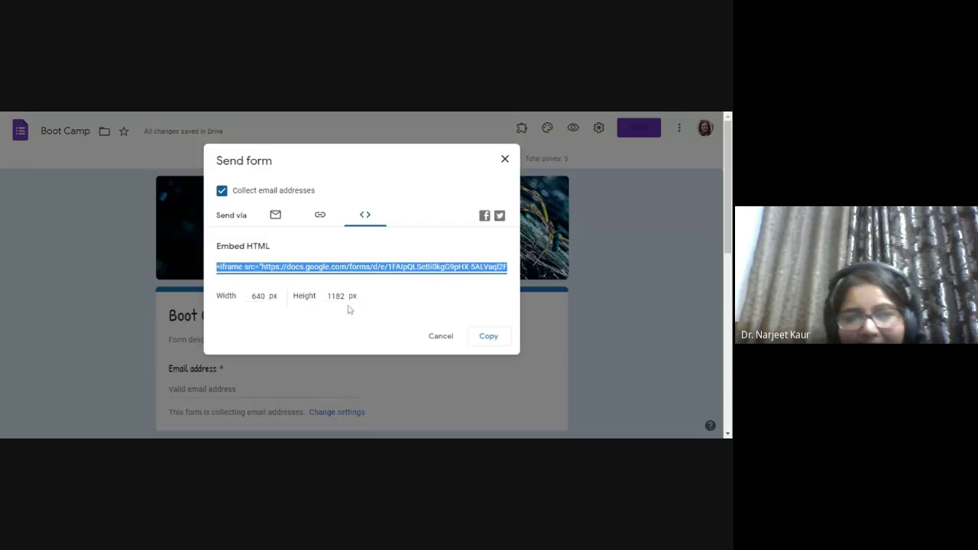
{"action": "left_click", "coordinate": [504, 163]}
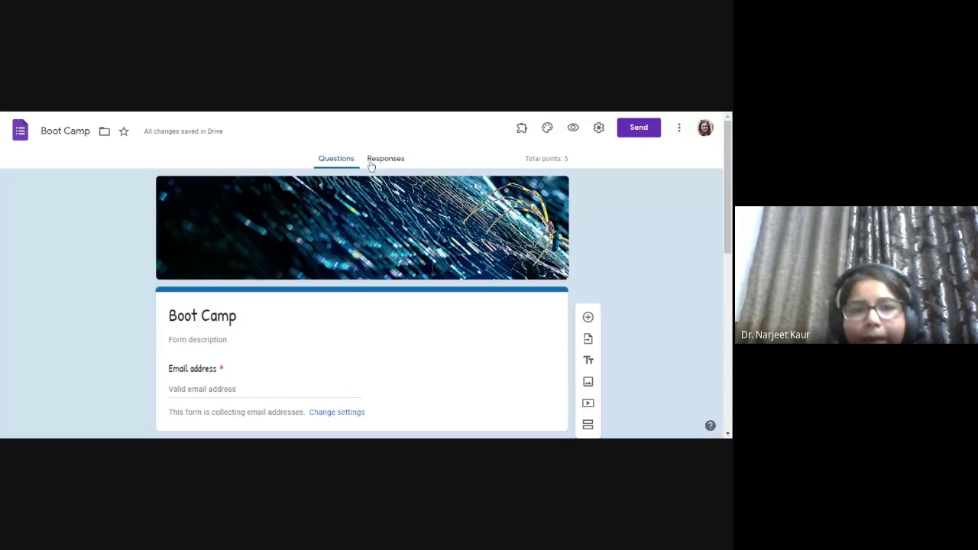
- Copy the shortened forms.gle link from the Link tab and close the Send dialog
{"action": "left_click", "coordinate": [639, 128]}
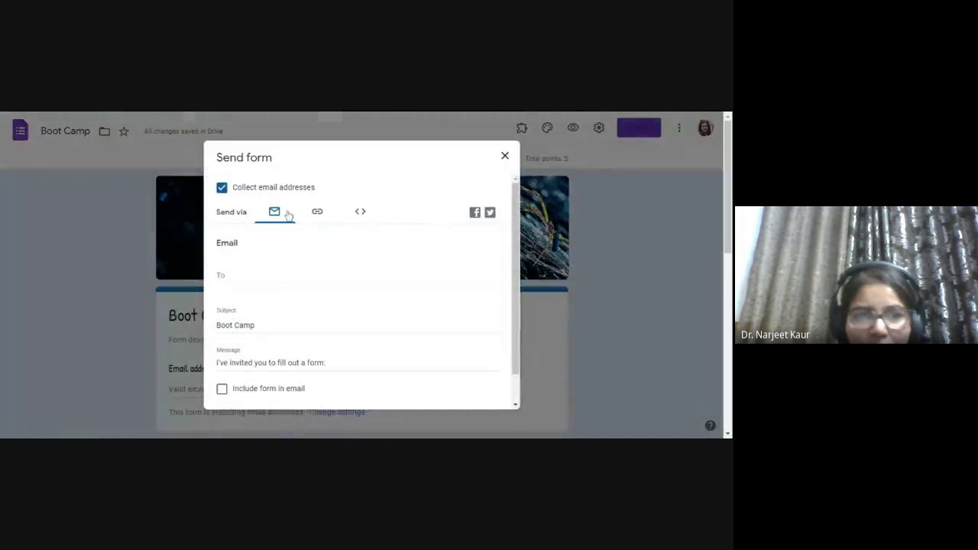
{"action": "left_click", "coordinate": [317, 216]}
{"action": "left_click", "coordinate": [268, 286]}
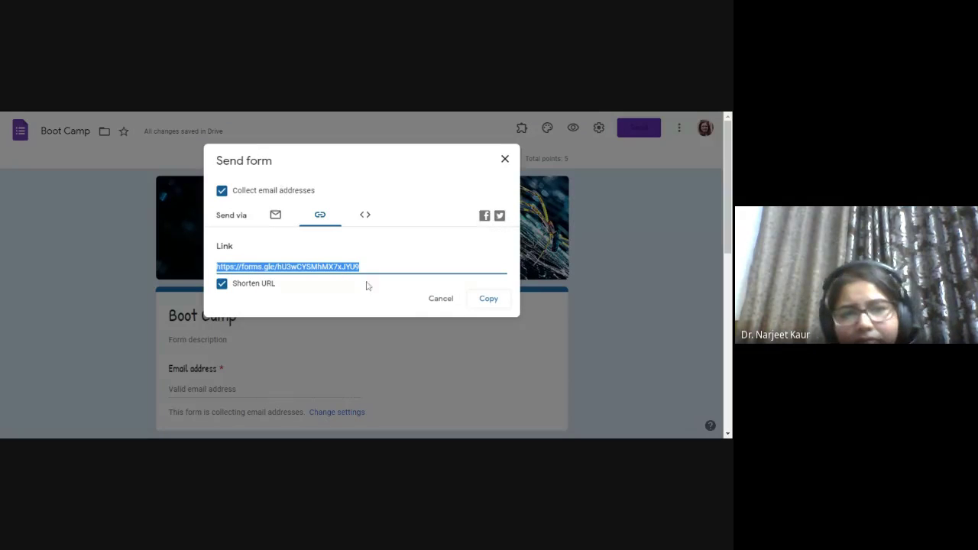
{"action": "left_click", "coordinate": [488, 298]}
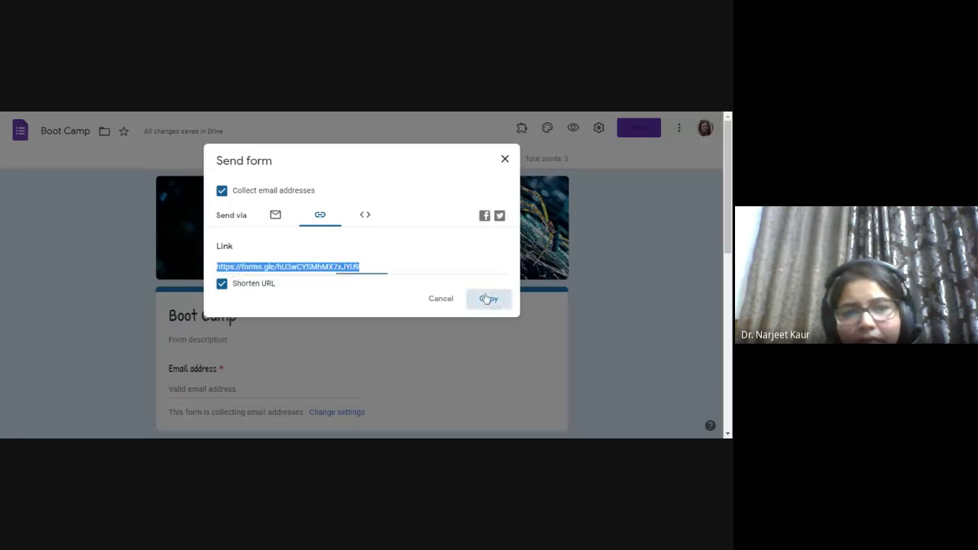
{"action": "left_click", "coordinate": [346, 113]}
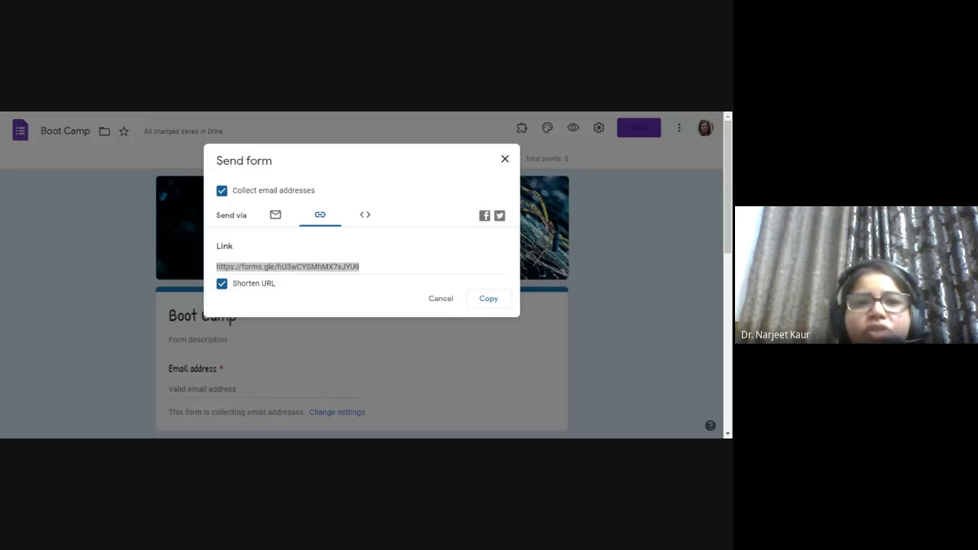
{"action": "left_click", "coordinate": [355, 267]}
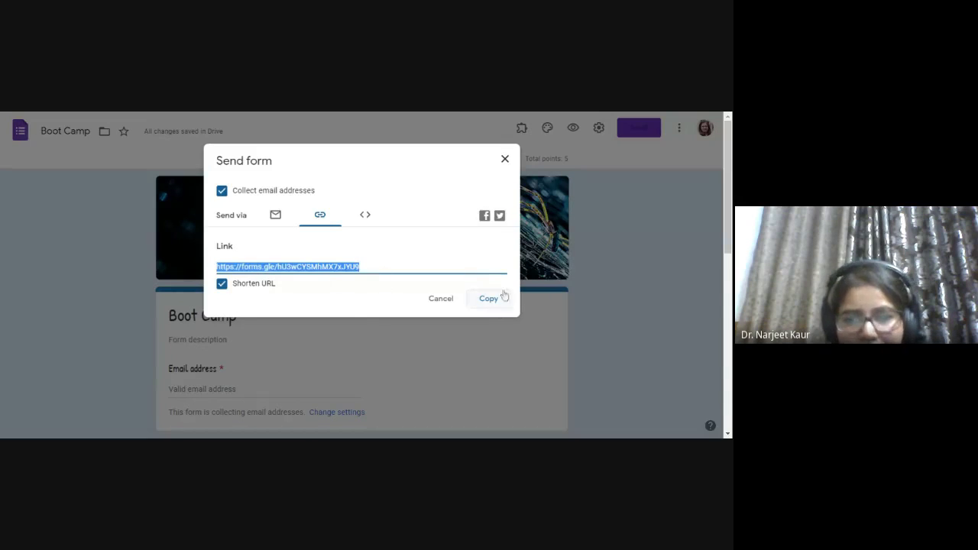
{"action": "left_click", "coordinate": [505, 159]}
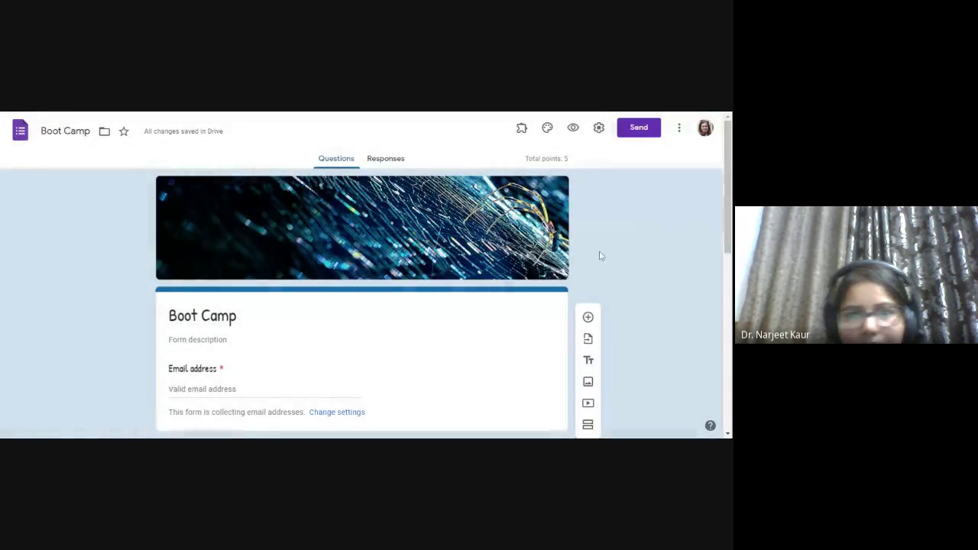
- View the Responses summary (4 responses, 4 of 5 each) and toggle Accepting responses off and on
{"action": "left_click", "coordinate": [390, 160]}
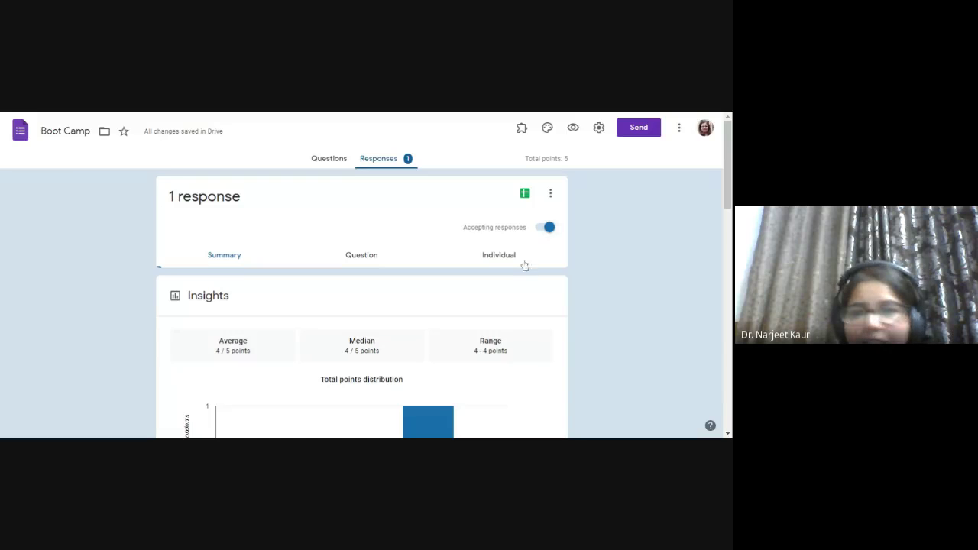
{"action": "left_click", "coordinate": [540, 230]}
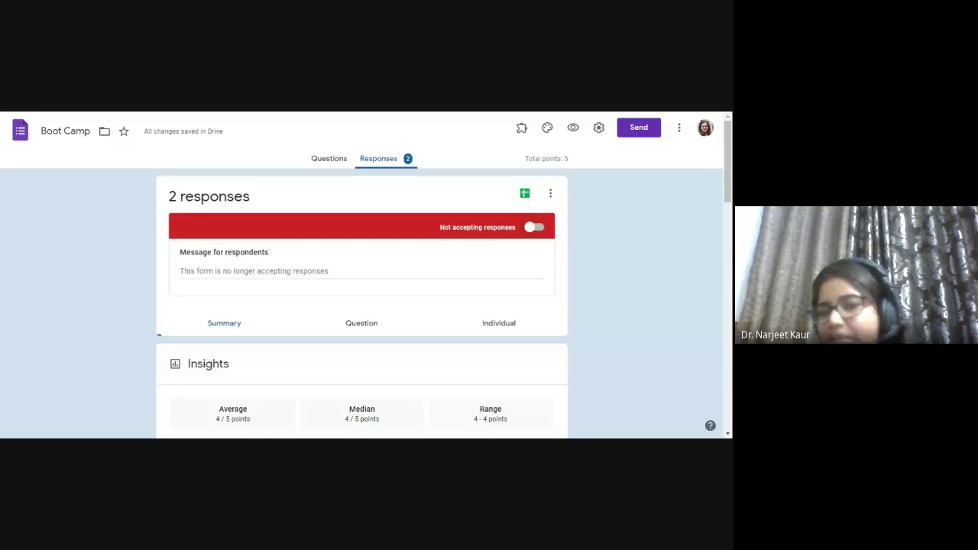
{"action": "left_click", "coordinate": [540, 231]}
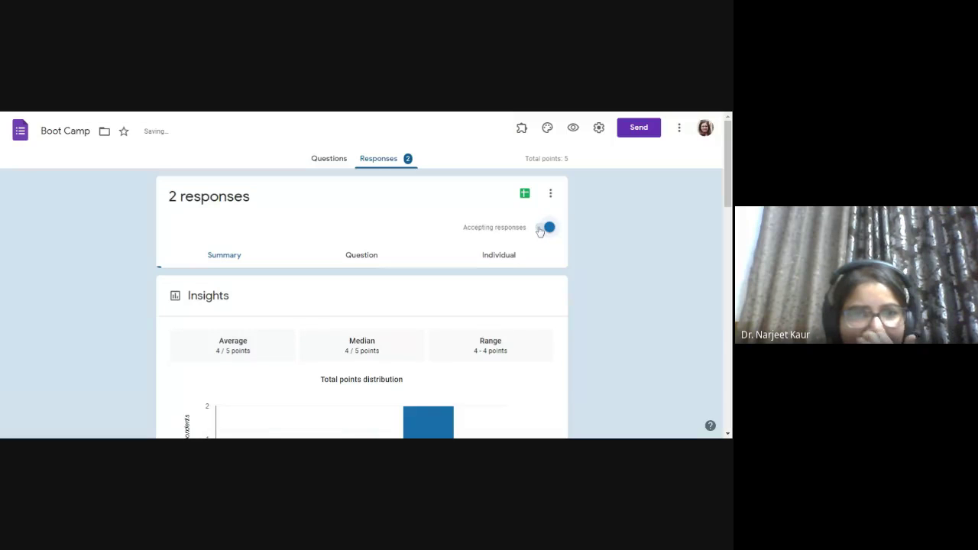
{"action": "scroll", "coordinate": [396, 173], "scroll_direction": "down", "scroll_amount": 1}
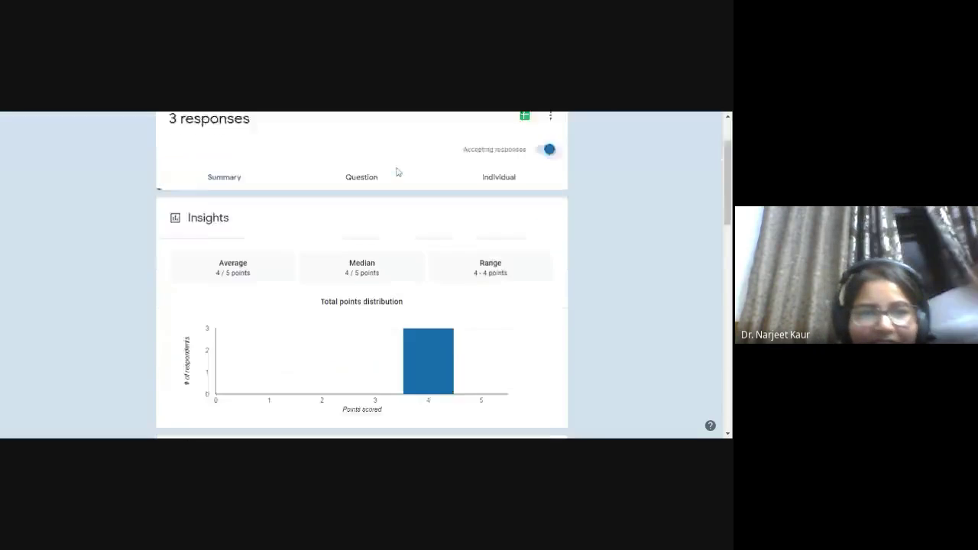
{"action": "scroll", "coordinate": [397, 173], "scroll_direction": "down", "scroll_amount": 2}
{"action": "scroll", "coordinate": [424, 229], "scroll_direction": "up", "scroll_amount": 3}
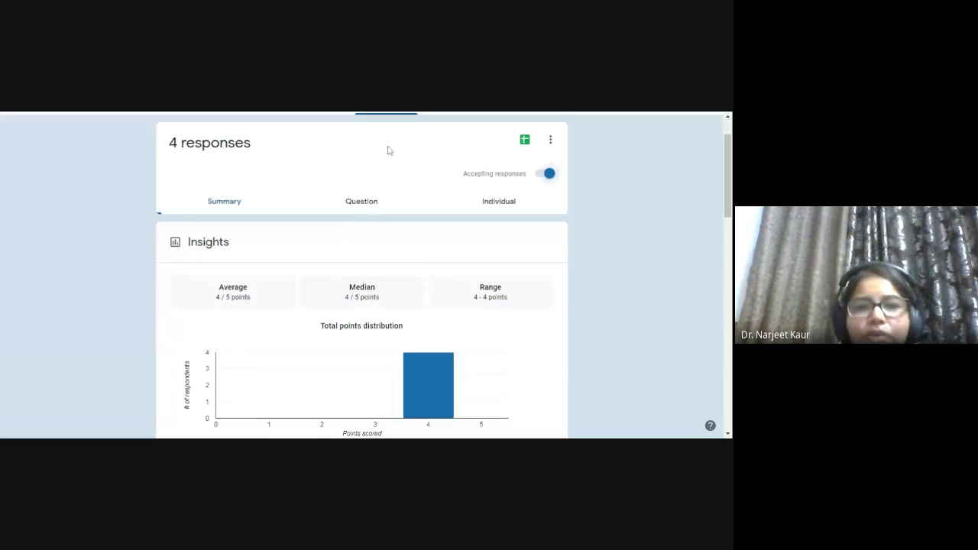
- Switch to the Individual responses view and scroll through the respondent list
{"action": "scroll", "coordinate": [389, 150], "scroll_direction": "up", "scroll_amount": 1}
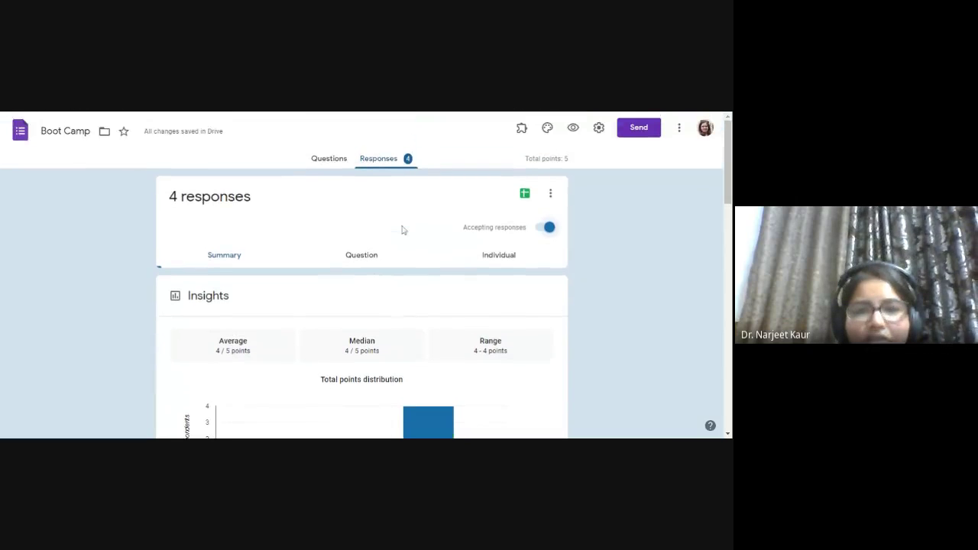
{"action": "left_click", "coordinate": [493, 257]}
{"action": "scroll", "coordinate": [440, 330], "scroll_direction": "down", "scroll_amount": 1}
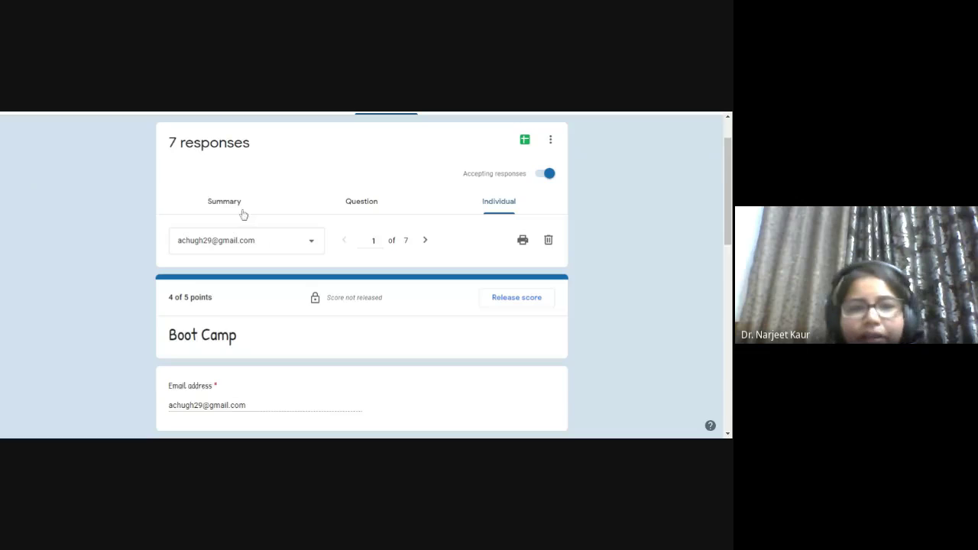
{"action": "left_click", "coordinate": [301, 245]}
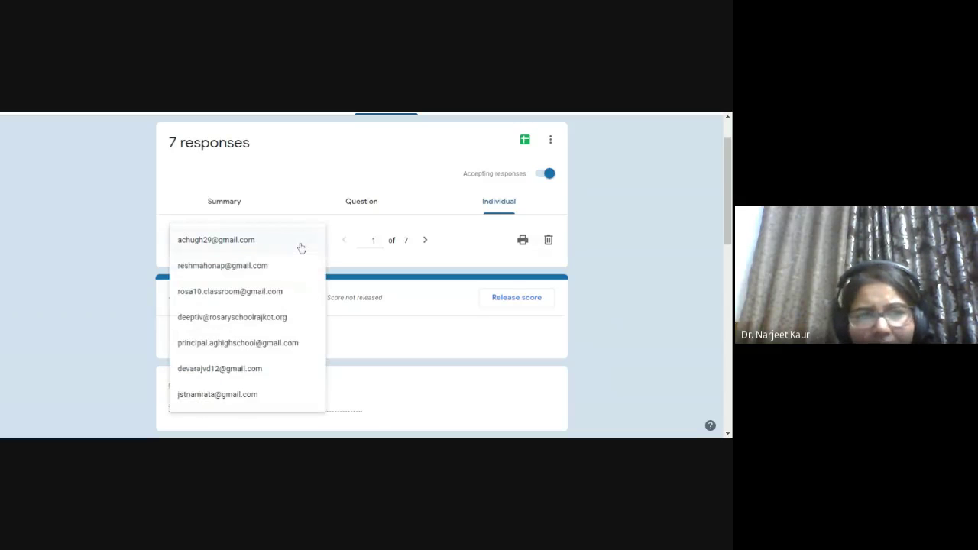
{"action": "scroll", "coordinate": [291, 309], "scroll_direction": "down", "scroll_amount": 2}
{"action": "scroll", "coordinate": [286, 291], "scroll_direction": "up", "scroll_amount": 3}
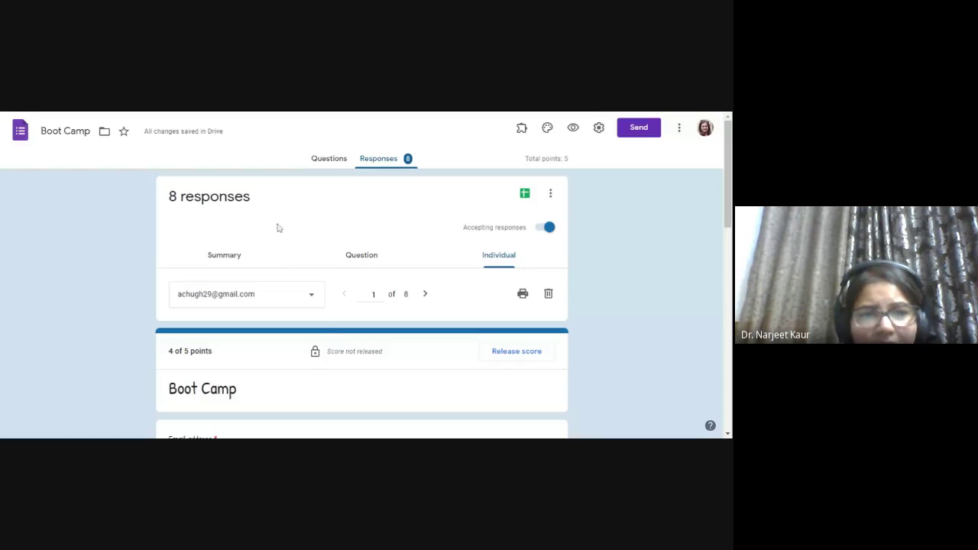
{"action": "left_click", "coordinate": [295, 303]}
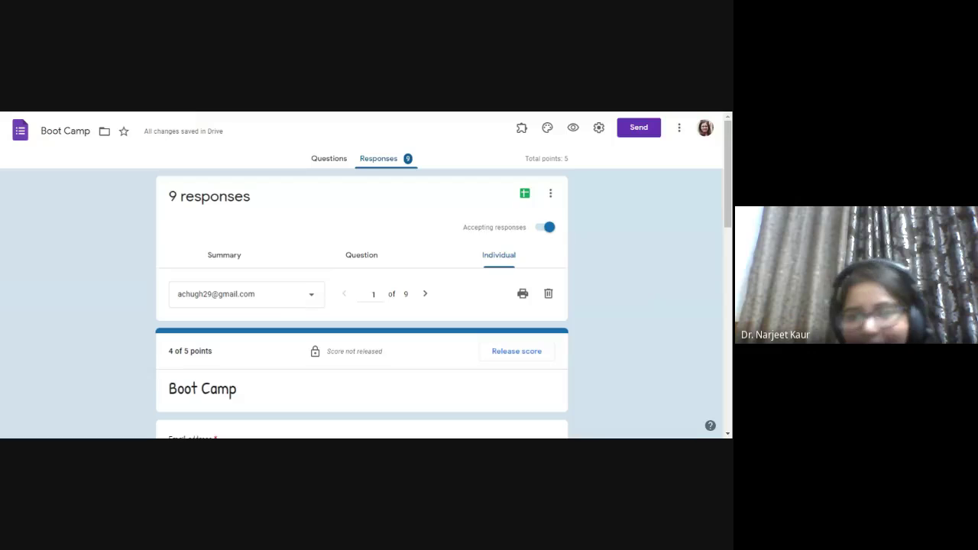
{"action": "scroll", "coordinate": [295, 302], "scroll_direction": "down", "scroll_amount": 1}
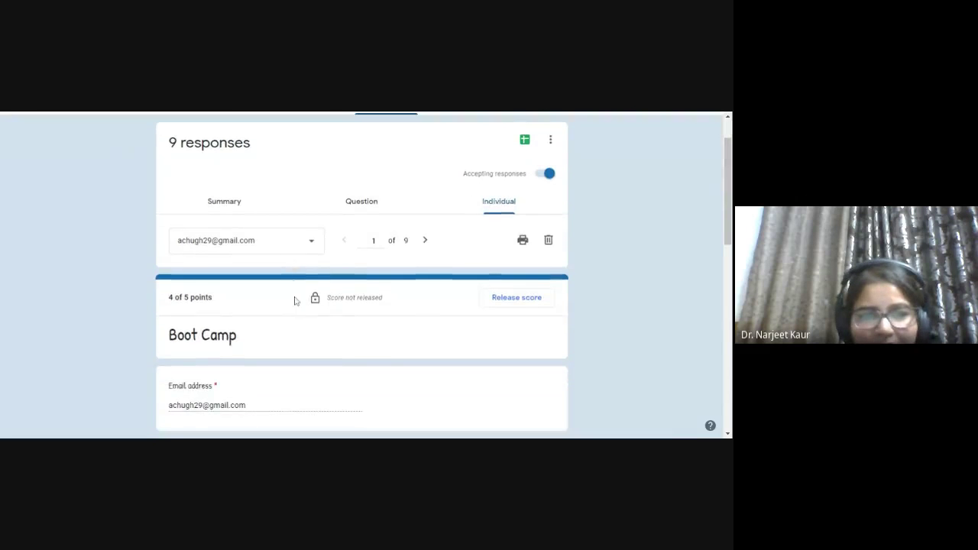
{"action": "scroll", "coordinate": [295, 300], "scroll_direction": "down", "scroll_amount": 3}
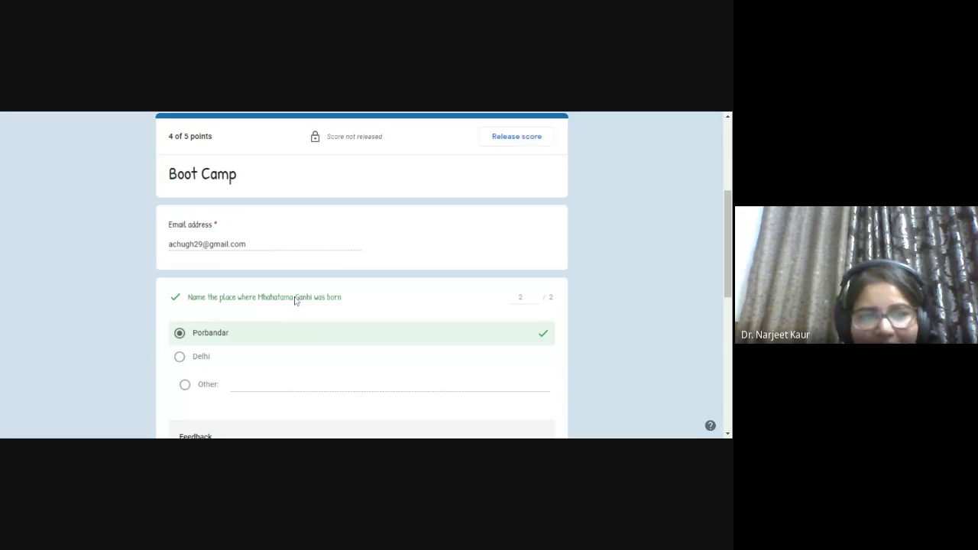
{"action": "scroll", "coordinate": [276, 325], "scroll_direction": "down", "scroll_amount": 8}
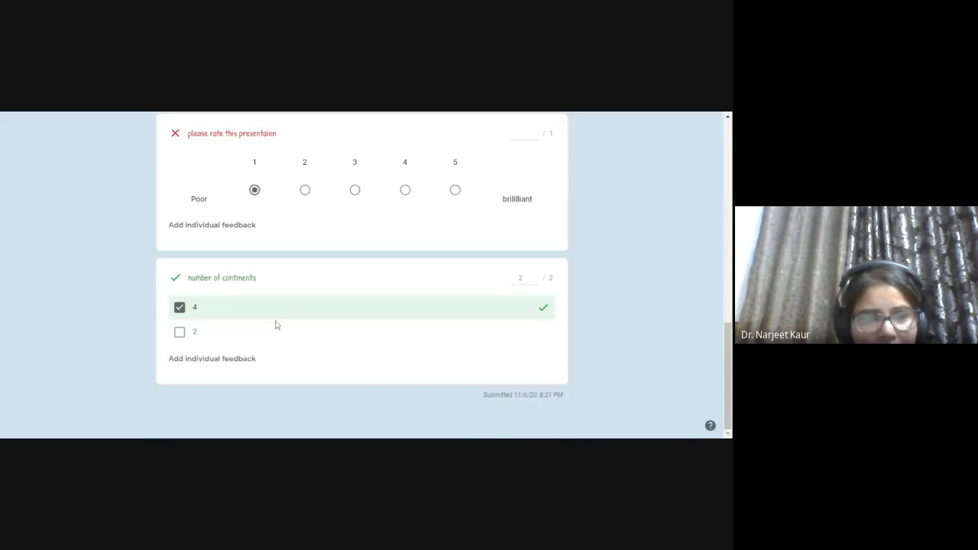
{"action": "scroll", "coordinate": [276, 324], "scroll_direction": "up", "scroll_amount": 3}
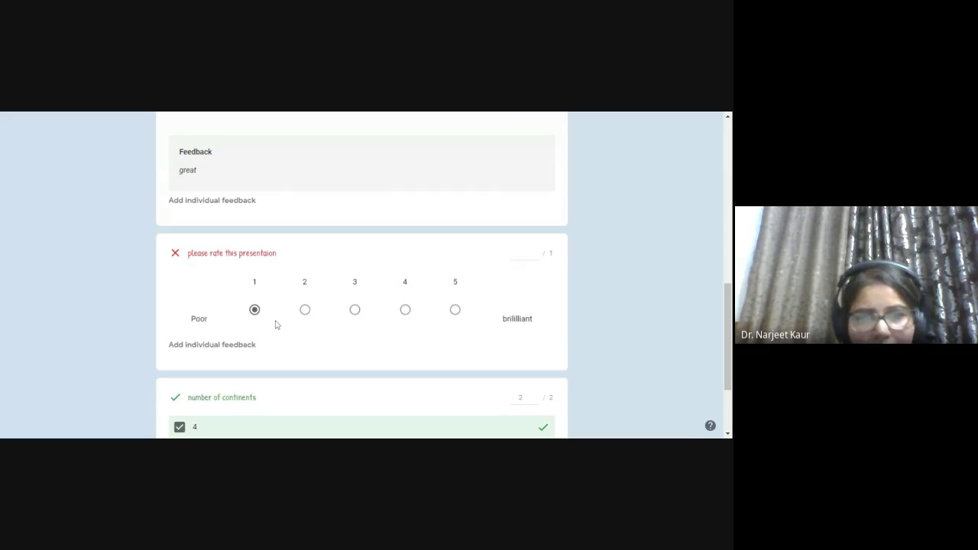
{"action": "scroll", "coordinate": [276, 325], "scroll_direction": "up", "scroll_amount": 10}
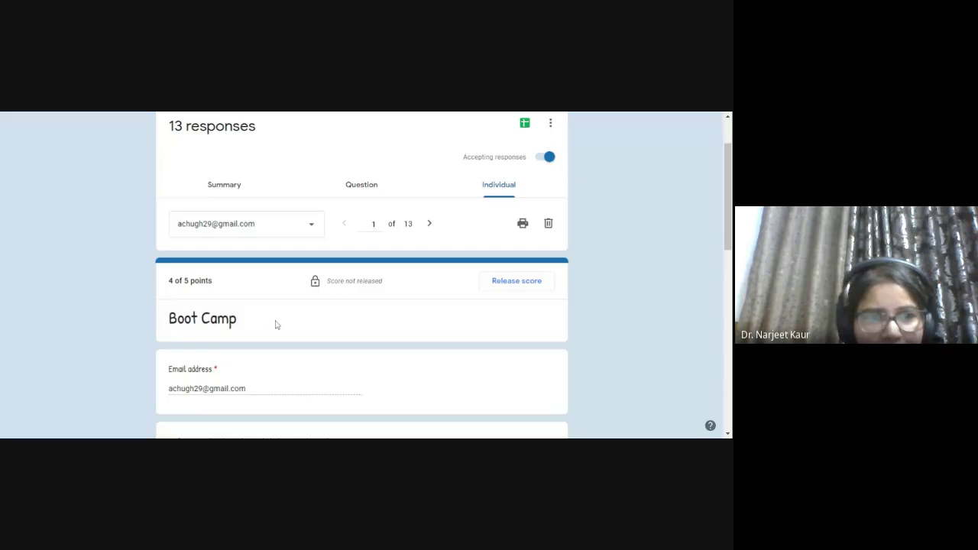
{"action": "scroll", "coordinate": [277, 325], "scroll_direction": "up", "scroll_amount": 2}
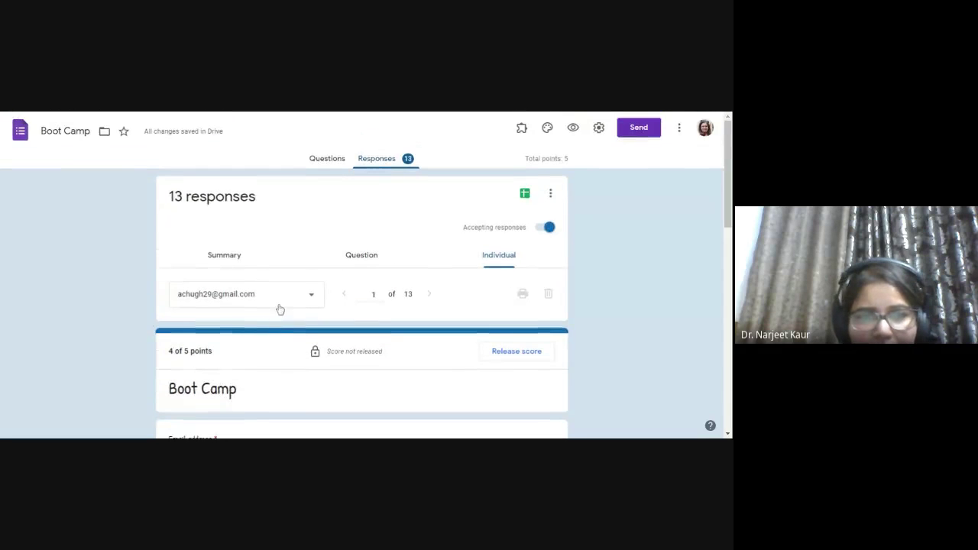
- Show response 2 of 15 (4 of 5 points), then switch to the per-question view
{"action": "left_click", "coordinate": [277, 305]}
{"action": "left_click", "coordinate": [222, 174]}
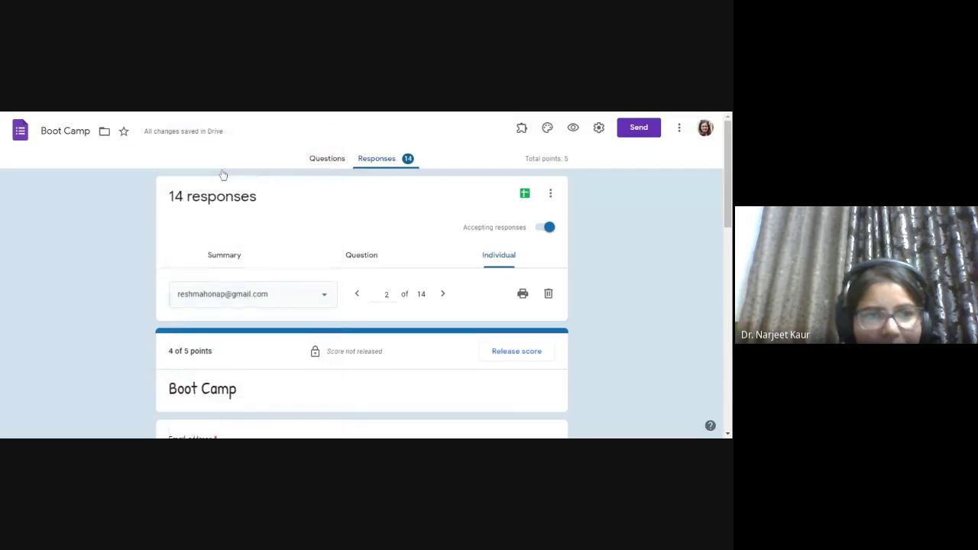
{"action": "scroll", "coordinate": [281, 382], "scroll_direction": "down", "scroll_amount": 4}
{"action": "scroll", "coordinate": [284, 373], "scroll_direction": "down", "scroll_amount": 2}
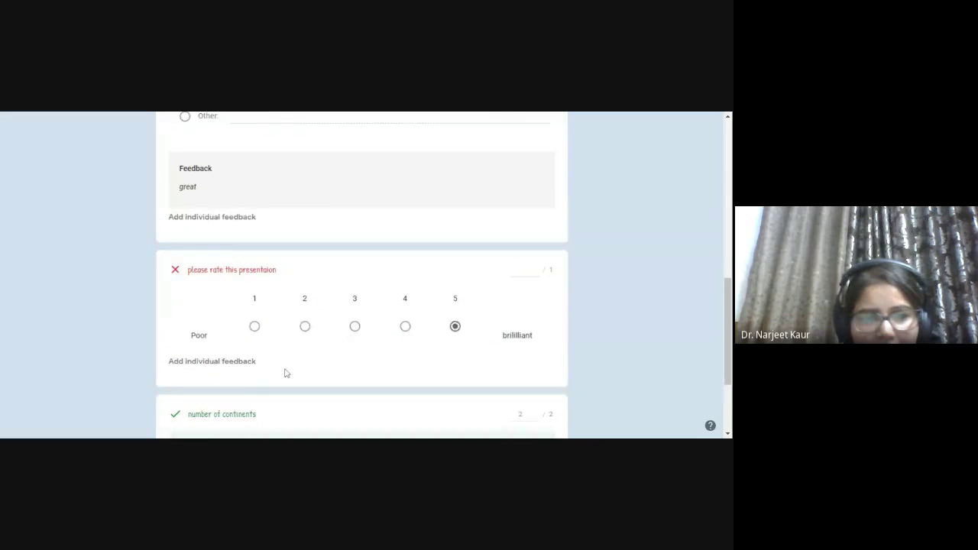
{"action": "scroll", "coordinate": [284, 373], "scroll_direction": "up", "scroll_amount": 10}
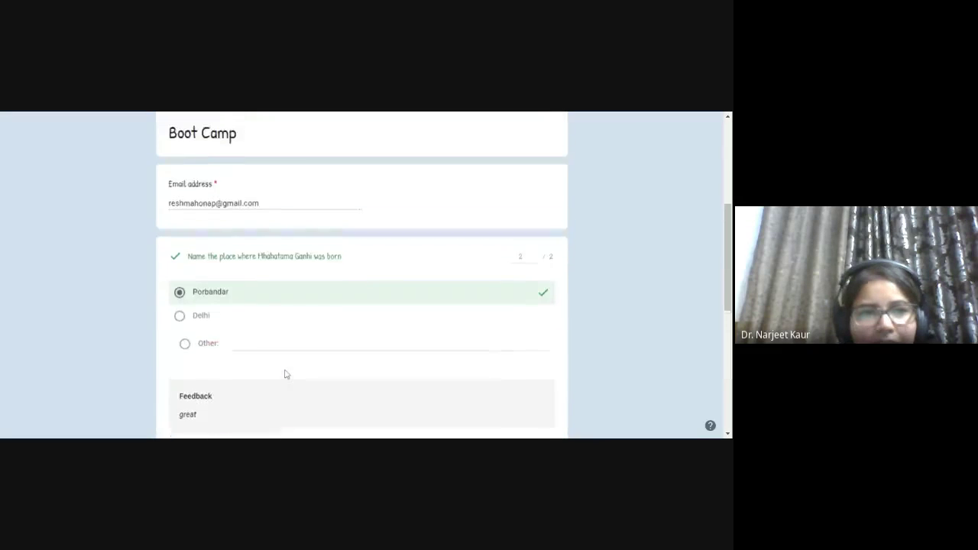
{"action": "left_click", "coordinate": [218, 191]}
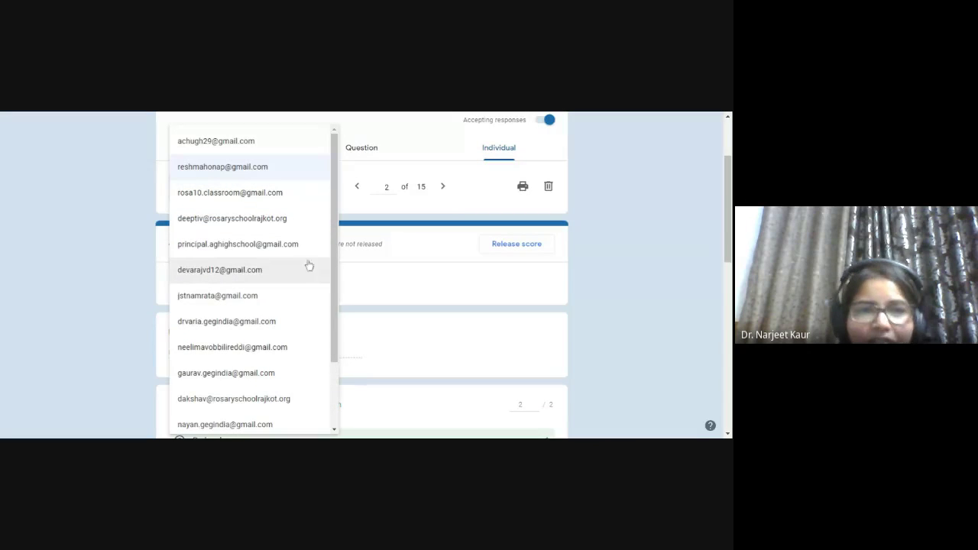
{"action": "scroll", "coordinate": [474, 266], "scroll_direction": "up", "scroll_amount": 2}
{"action": "left_click", "coordinate": [613, 226]}
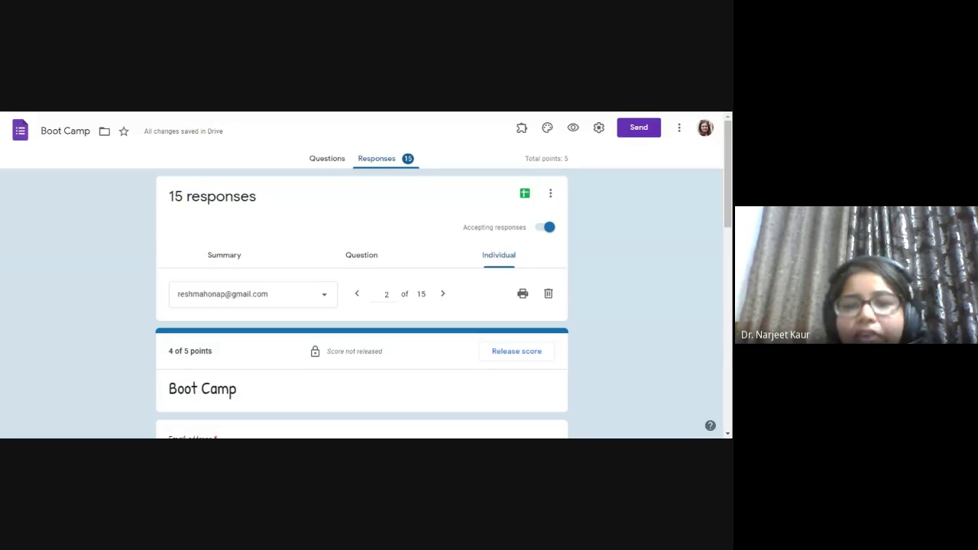
{"action": "scroll", "coordinate": [403, 306], "scroll_direction": "down", "scroll_amount": 1}
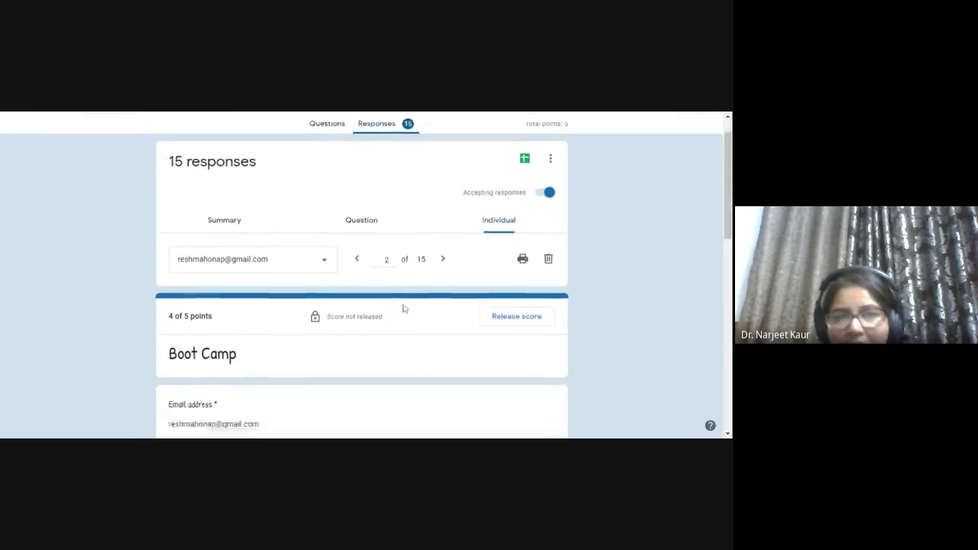
{"action": "left_click", "coordinate": [370, 213]}
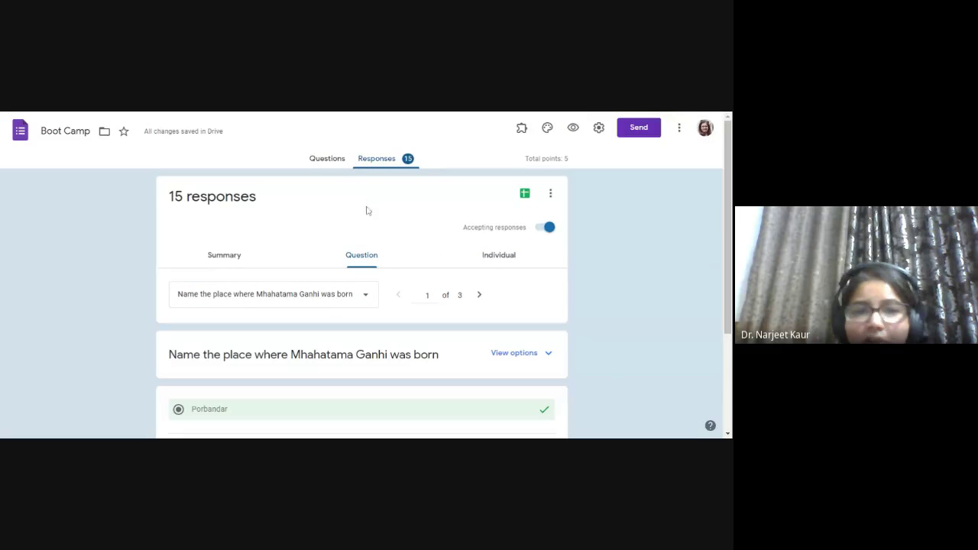
- Scroll through question 1's answers, where Porbandar answers score 2 of 2 points
{"action": "scroll", "coordinate": [361, 315], "scroll_direction": "down", "scroll_amount": 2}
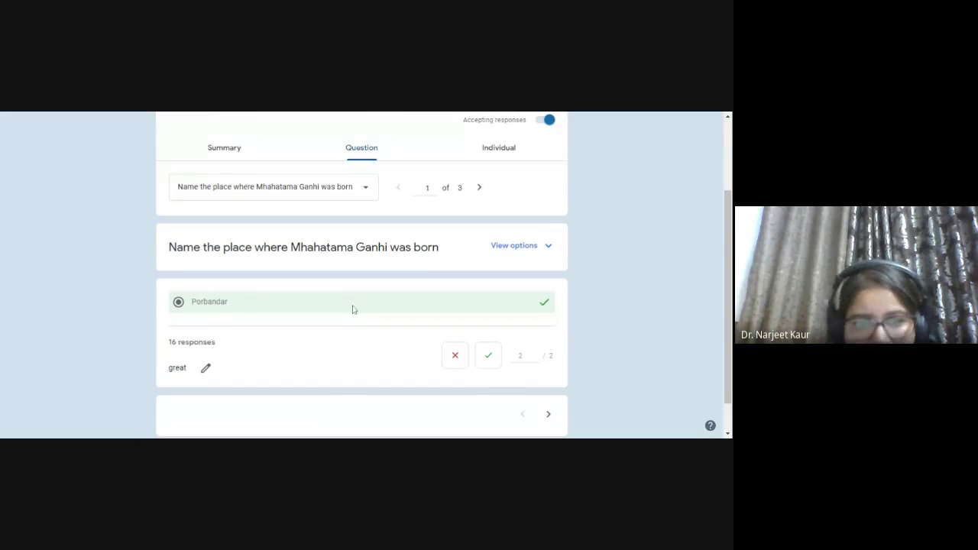
{"action": "scroll", "coordinate": [353, 309], "scroll_direction": "down", "scroll_amount": 1}
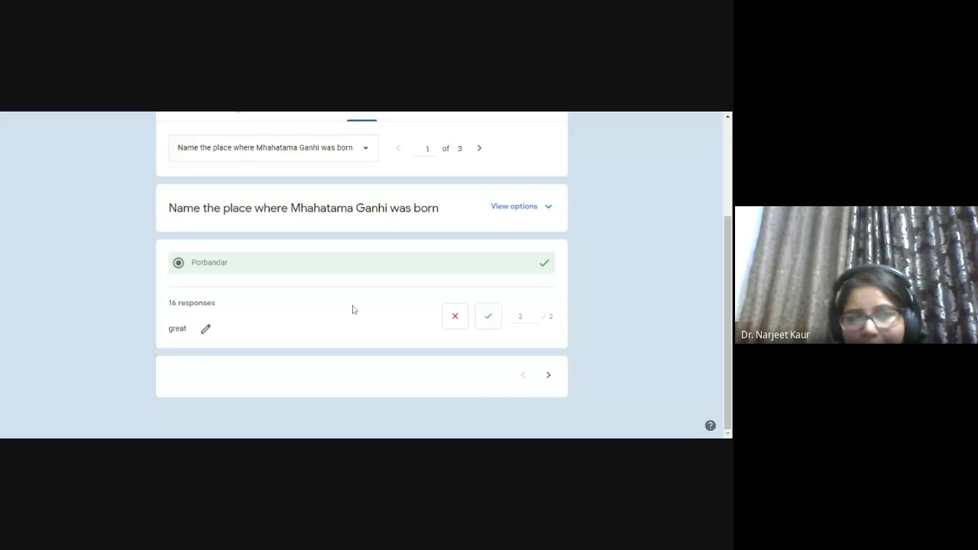
{"action": "scroll", "coordinate": [354, 309], "scroll_direction": "up", "scroll_amount": 3}
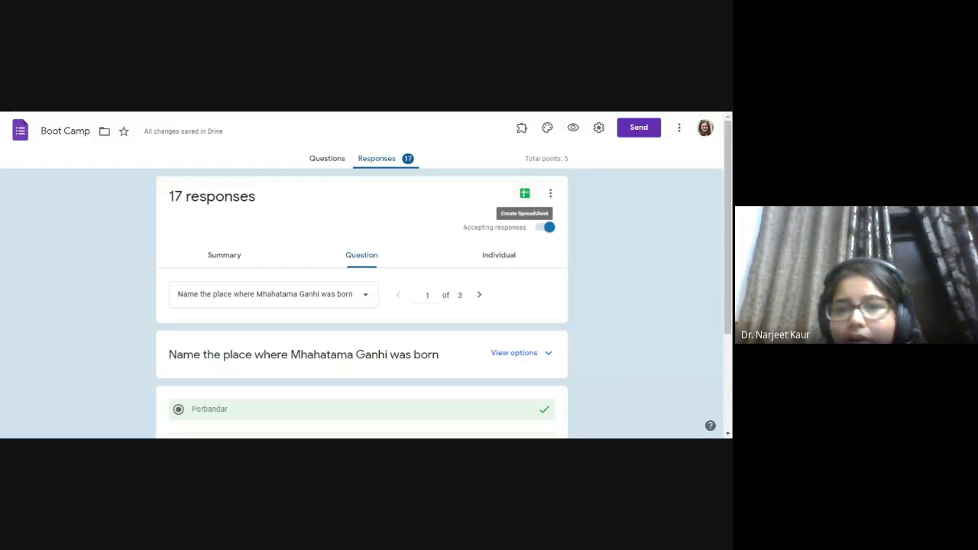
- Link the responses to a new spreadsheet named Boot Camp (Responses) and create it
{"action": "left_click", "coordinate": [525, 197]}
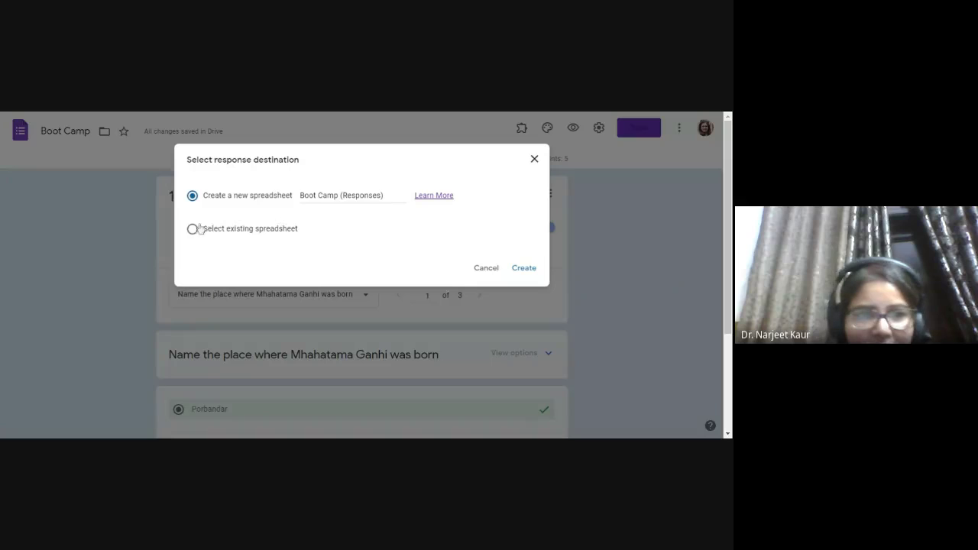
{"action": "left_click", "coordinate": [338, 195]}
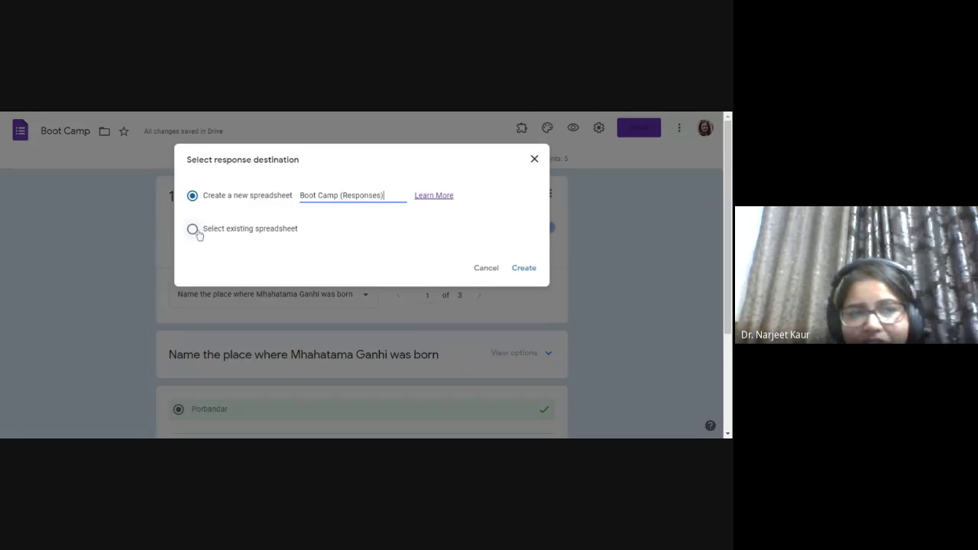
{"action": "left_click", "coordinate": [192, 230]}
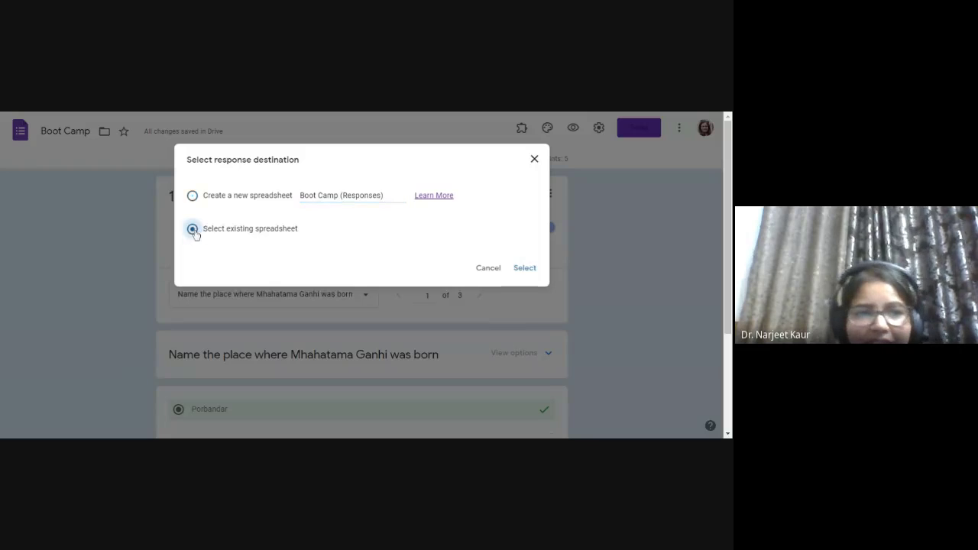
{"action": "left_click", "coordinate": [193, 196]}
{"action": "left_click", "coordinate": [524, 267]}
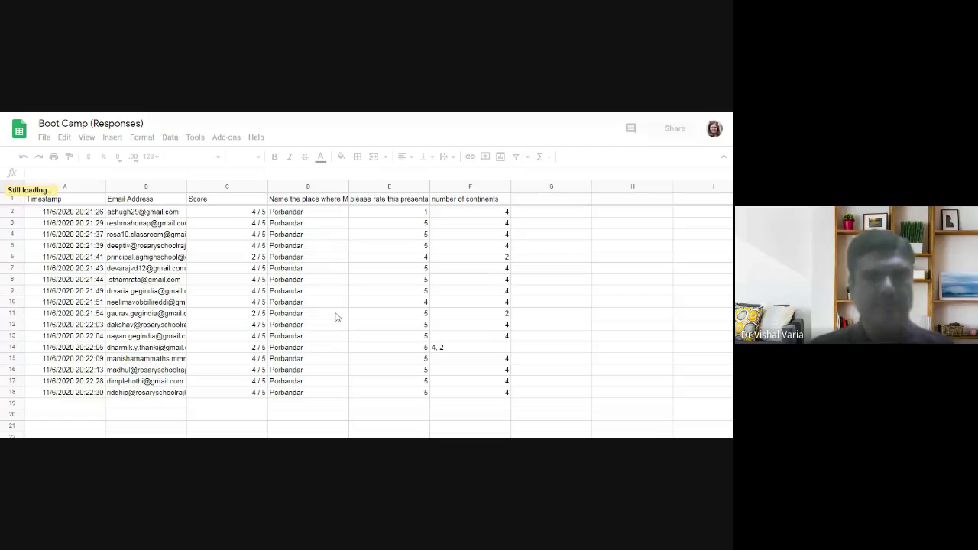
- Widen column B so email addresses show fully, then select the first score in C2
{"action": "scroll", "coordinate": [335, 316], "scroll_direction": "down", "scroll_amount": 3}
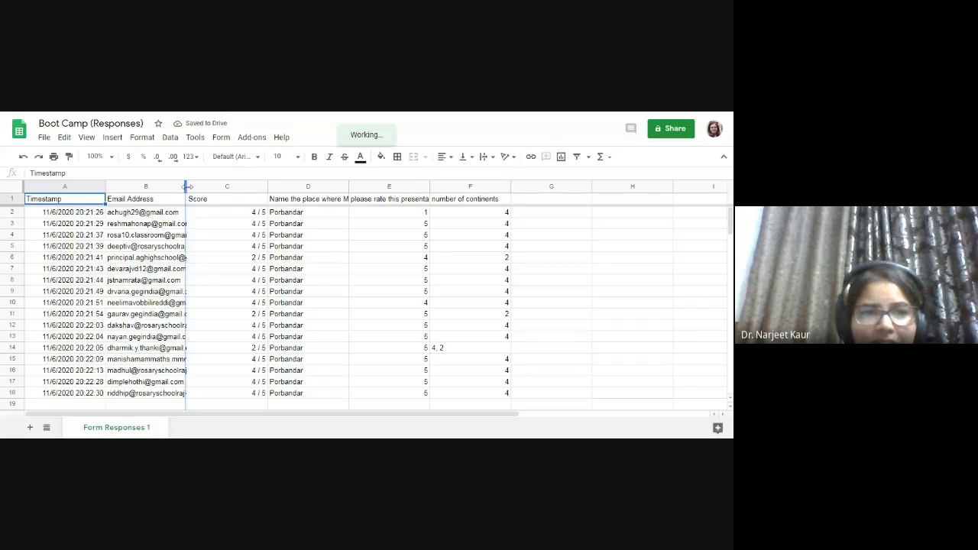
{"action": "left_click_drag", "start_coordinate": [203, 189], "coordinate": [213, 187]}
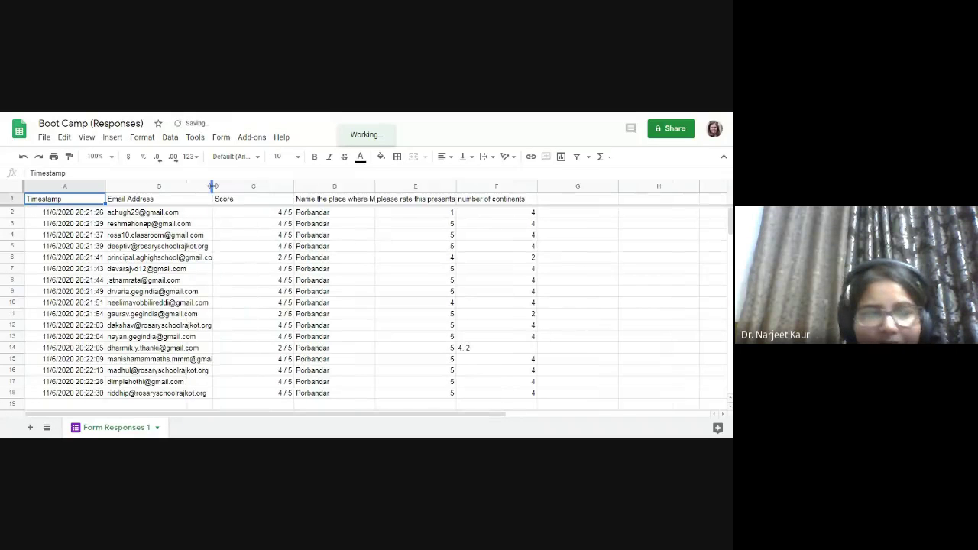
{"action": "left_click", "coordinate": [272, 216]}
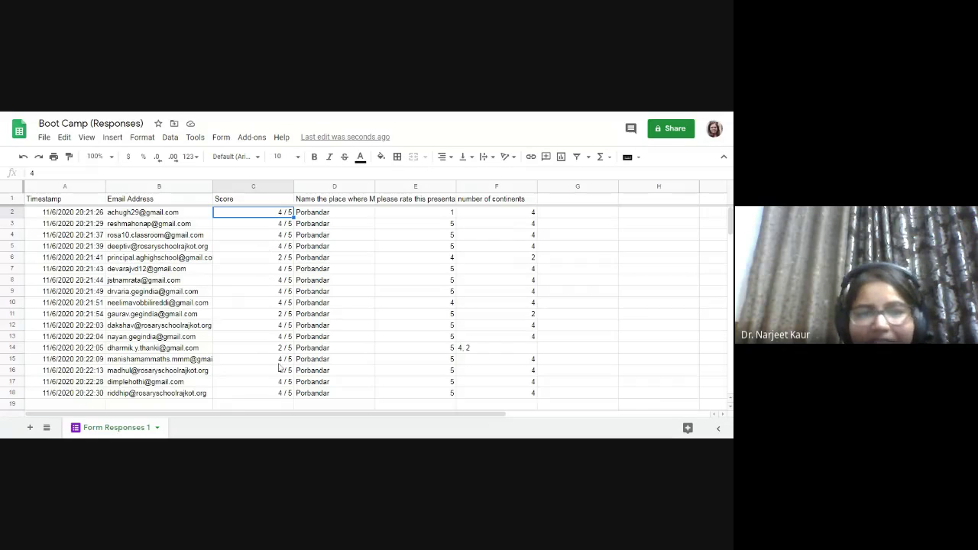
{"action": "scroll", "coordinate": [280, 367], "scroll_direction": "down", "scroll_amount": 2}
{"action": "scroll", "coordinate": [280, 368], "scroll_direction": "up", "scroll_amount": 2}
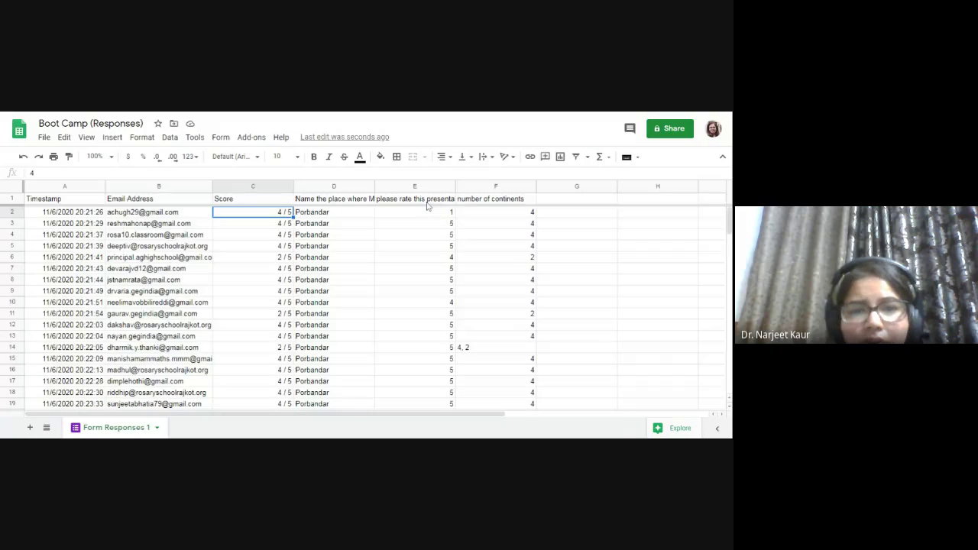
{"action": "scroll", "coordinate": [418, 295], "scroll_direction": "down", "scroll_amount": 3}
{"action": "scroll", "coordinate": [418, 295], "scroll_direction": "up", "scroll_amount": 3}
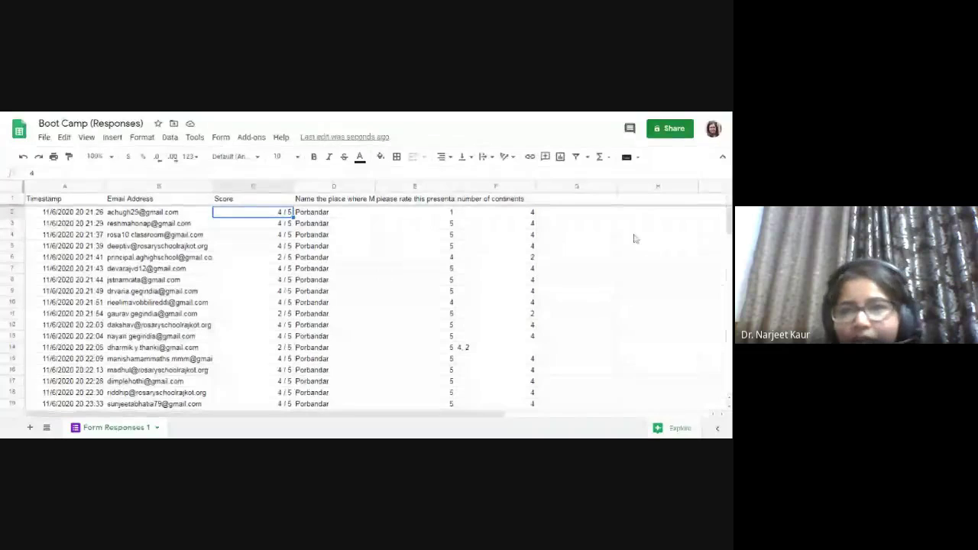
- Add the suggested contact as an Editor with the message 'receice'
{"action": "left_click", "coordinate": [668, 130]}
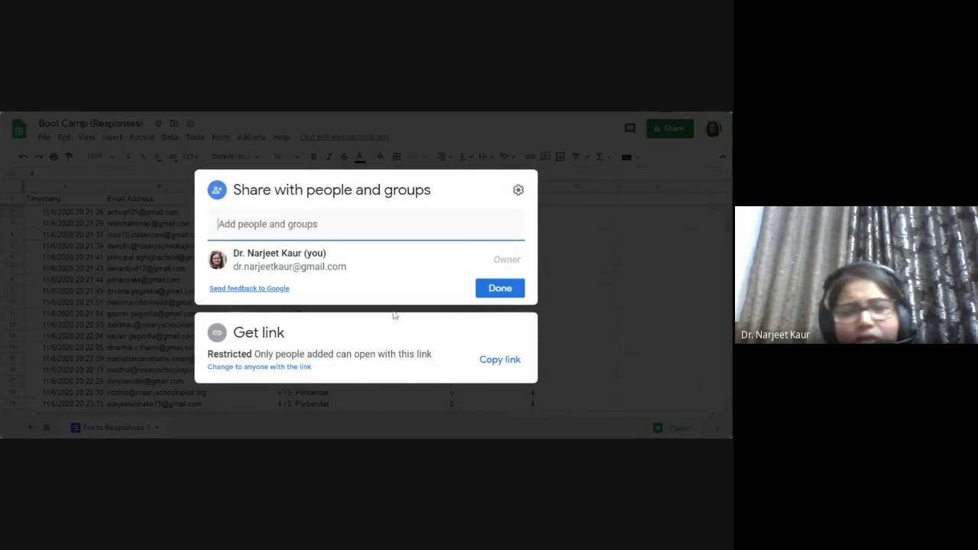
{"action": "left_click", "coordinate": [282, 243]}
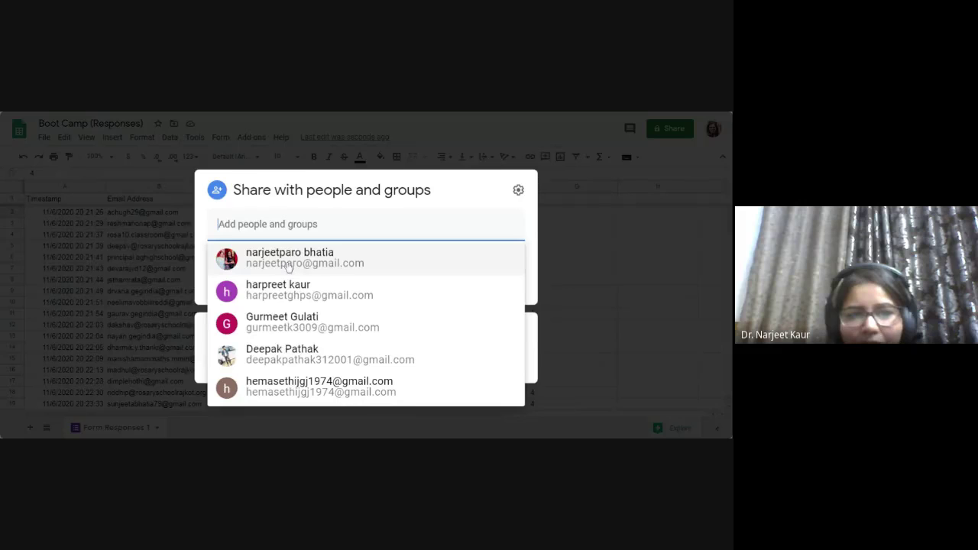
{"action": "left_click", "coordinate": [288, 260]}
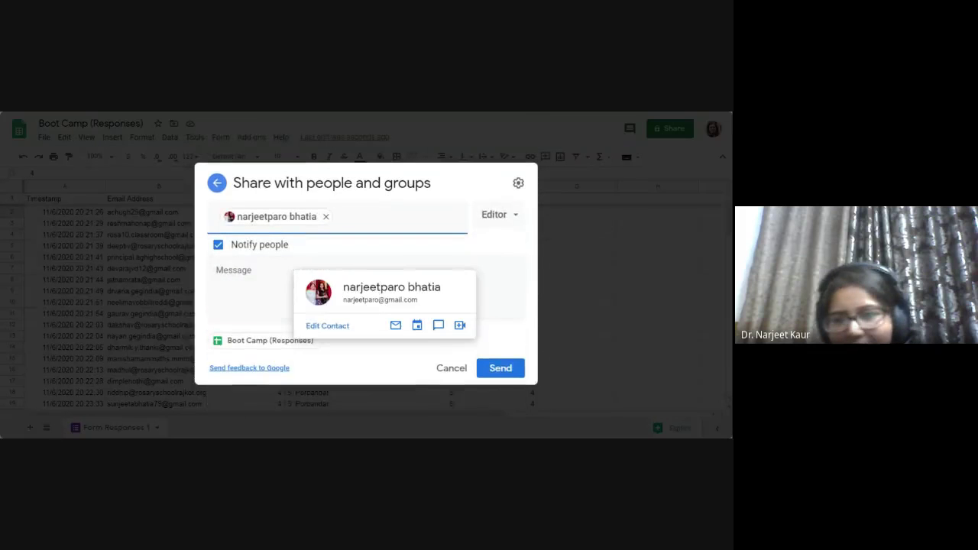
{"action": "left_click", "coordinate": [499, 215]}
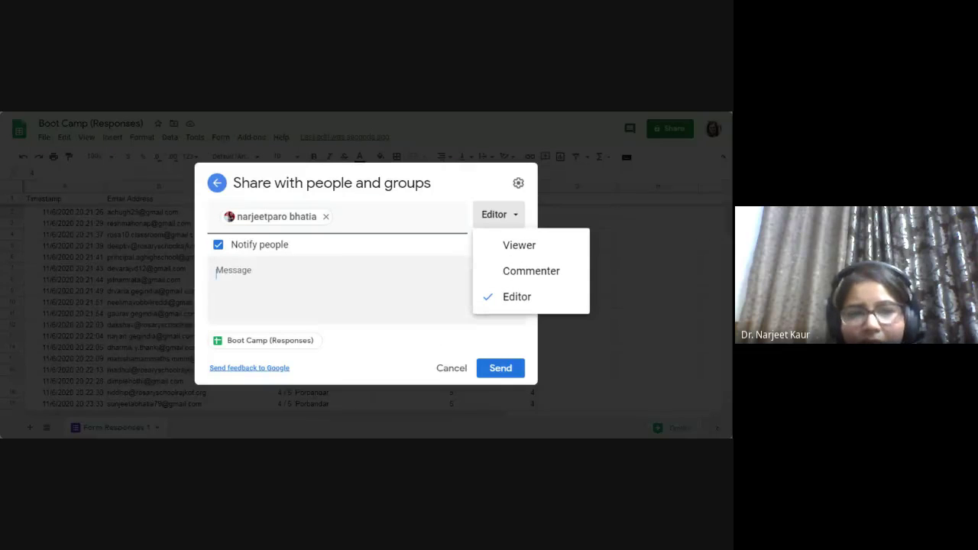
{"action": "left_click", "coordinate": [170, 284]}
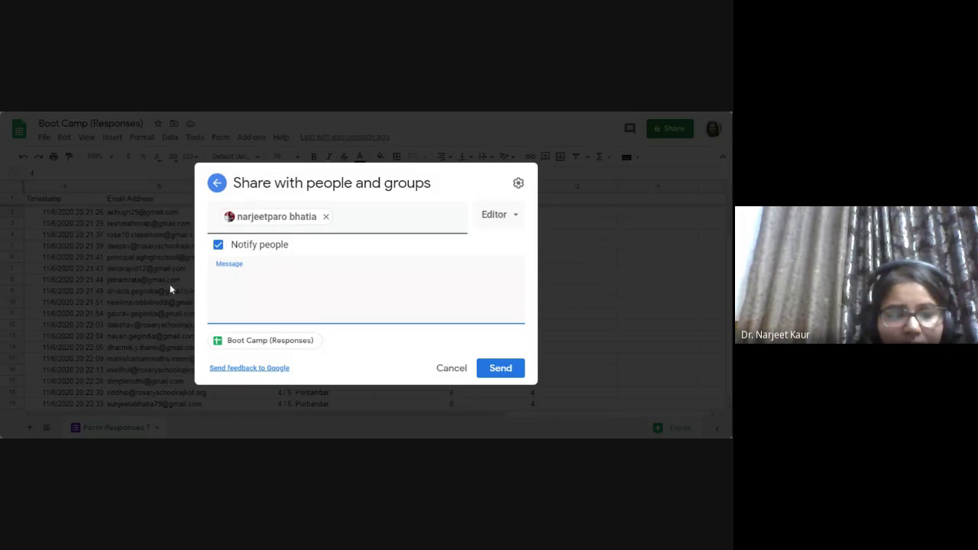
{"action": "type", "text": "recei"}
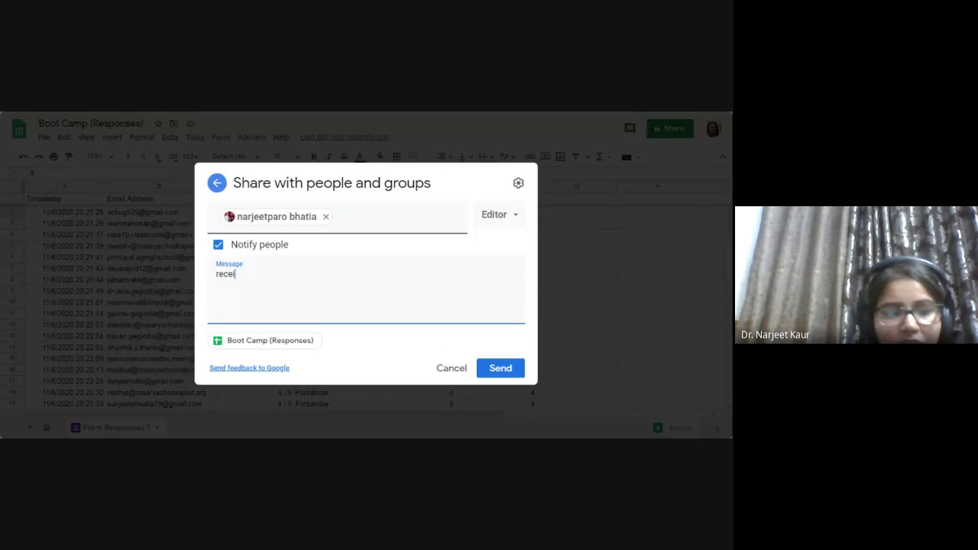
{"action": "type", "text": "ce"}
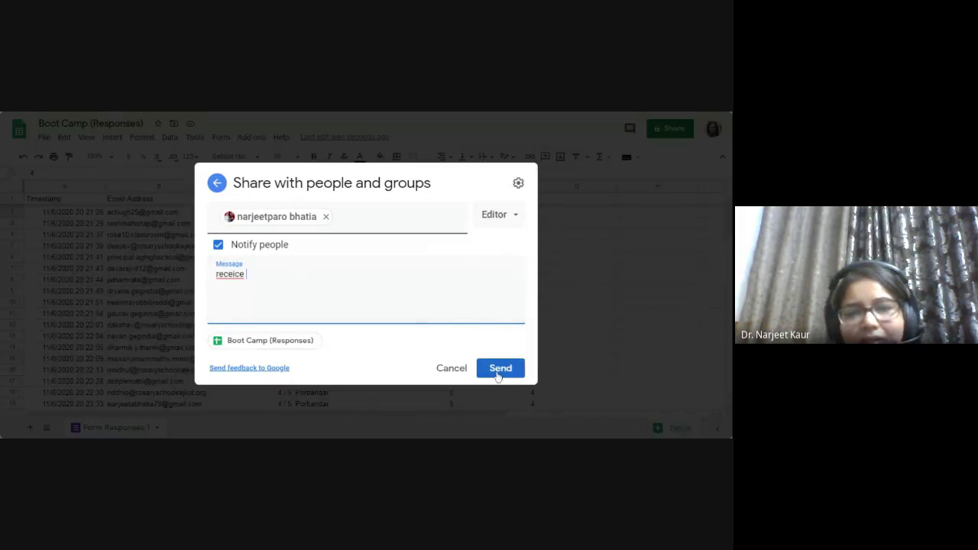
- Send the share invitation, dismiss the error, and reopen the sharing settings
{"action": "left_click", "coordinate": [498, 371]}
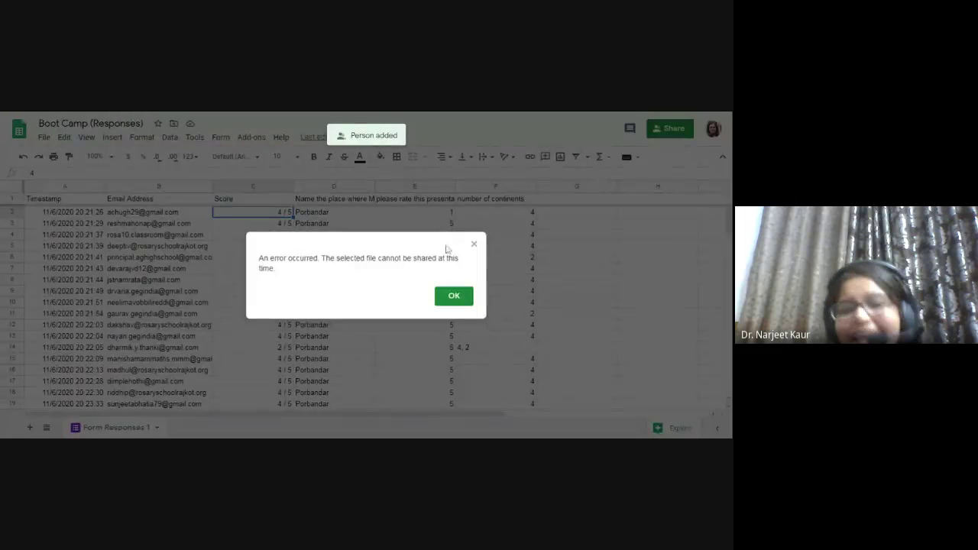
{"action": "left_click", "coordinate": [455, 305]}
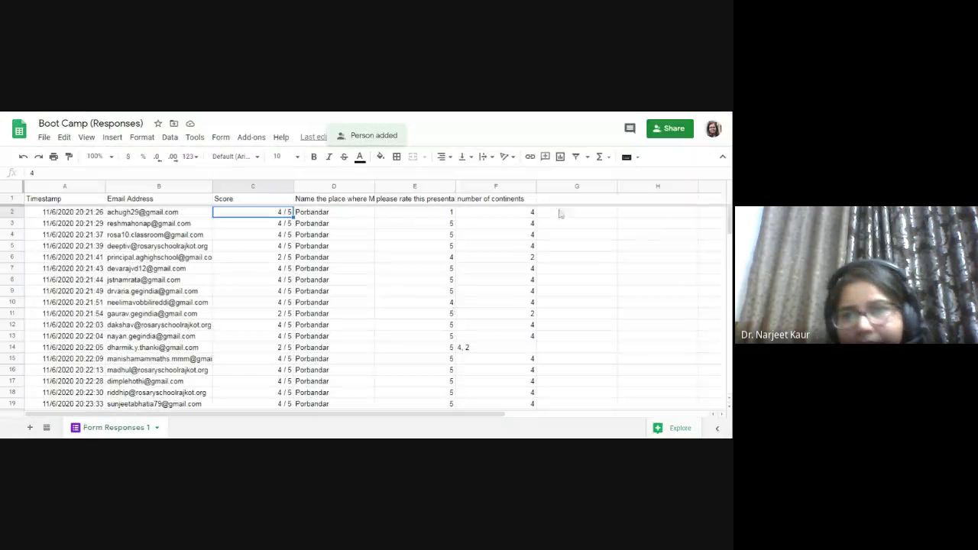
{"action": "left_click", "coordinate": [661, 129]}
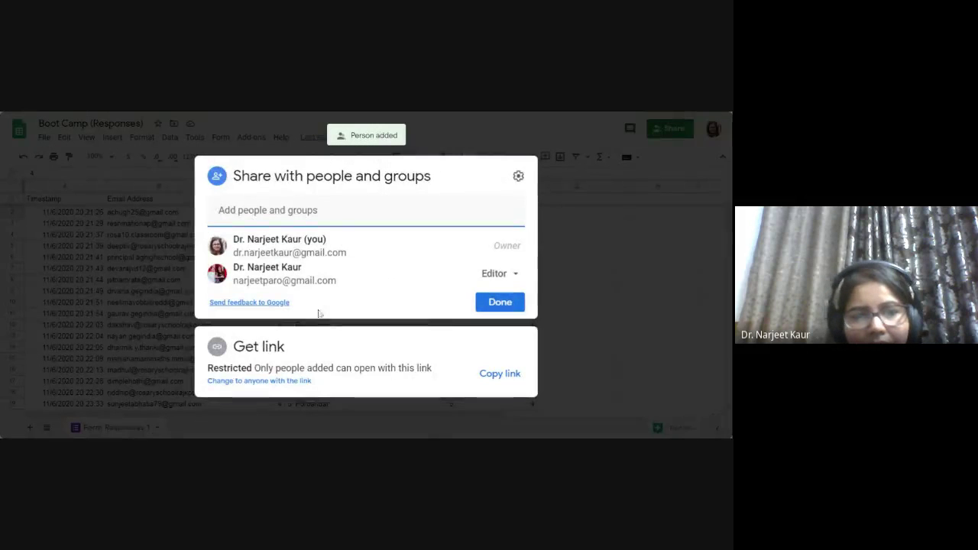
- Set general access to anyone with the link as Viewer and close sharing
{"action": "left_click", "coordinate": [279, 381]}
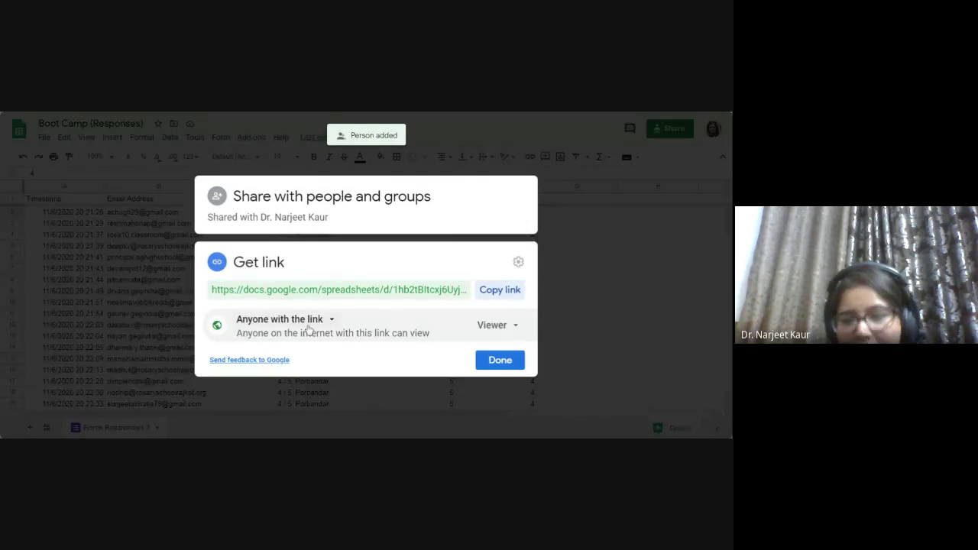
{"action": "left_click", "coordinate": [487, 334]}
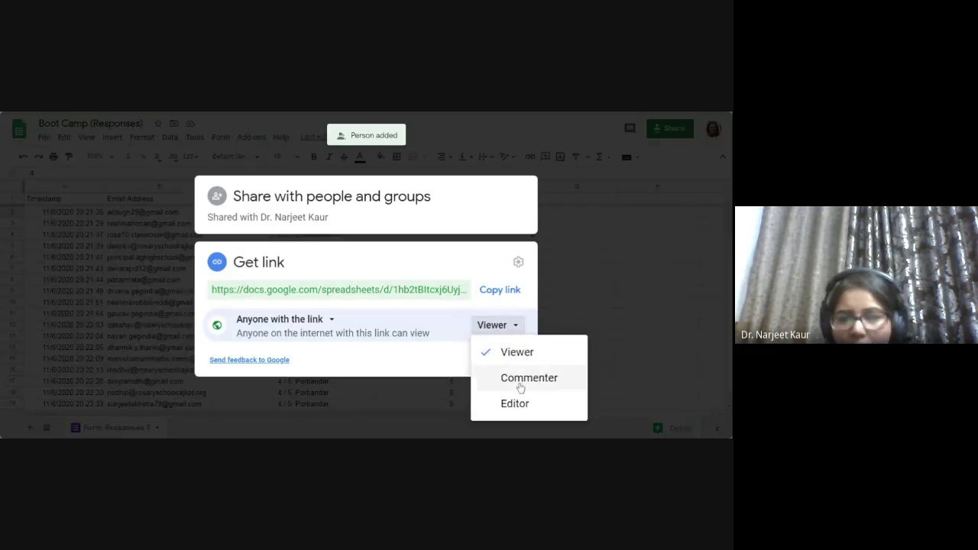
{"action": "left_click", "coordinate": [451, 360]}
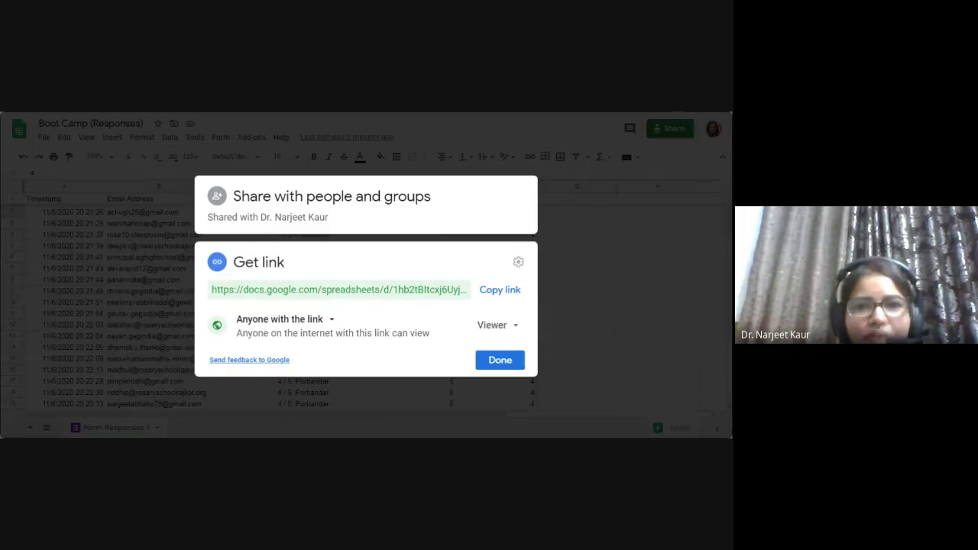
{"action": "left_click", "coordinate": [572, 286]}
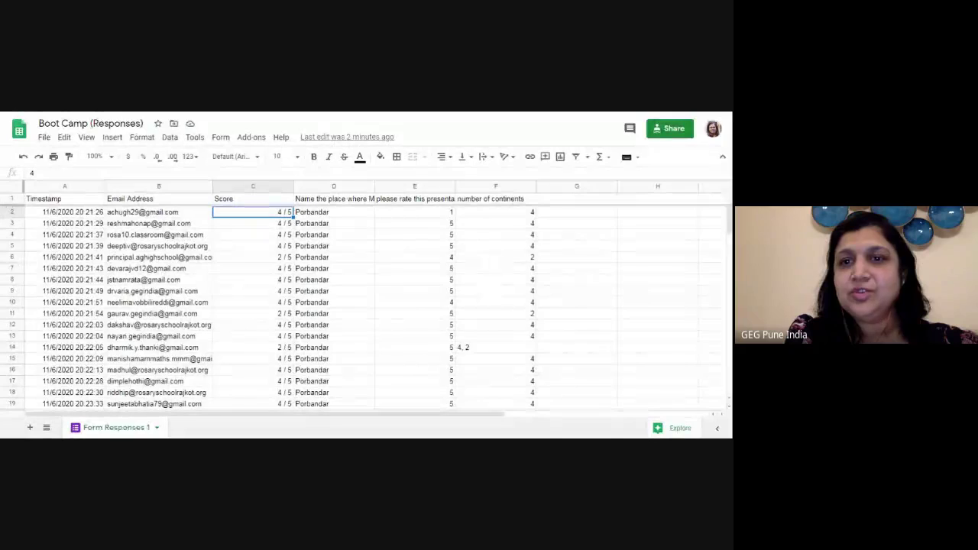
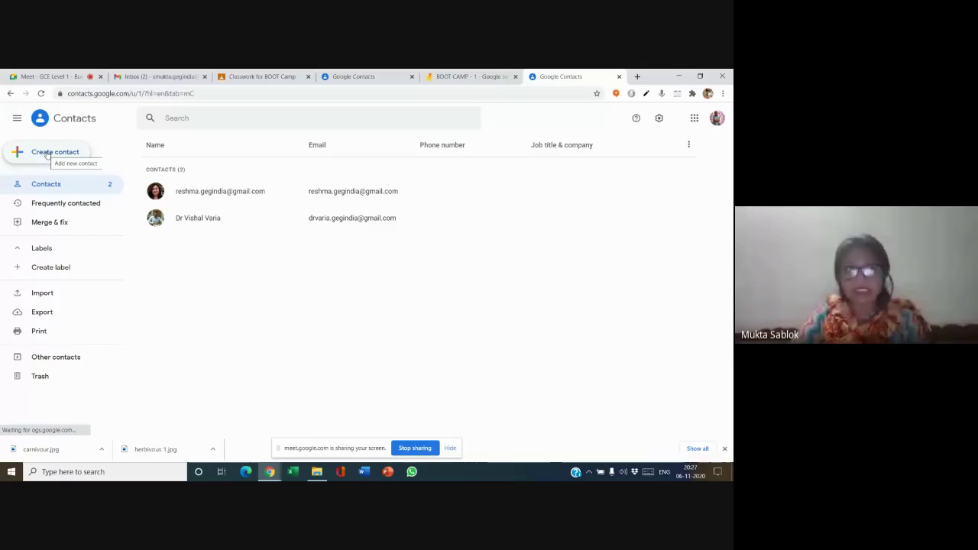
- Start a new contact and fill its name, email and phone from a saved autofill entry
{"action": "left_click", "coordinate": [47, 155]}
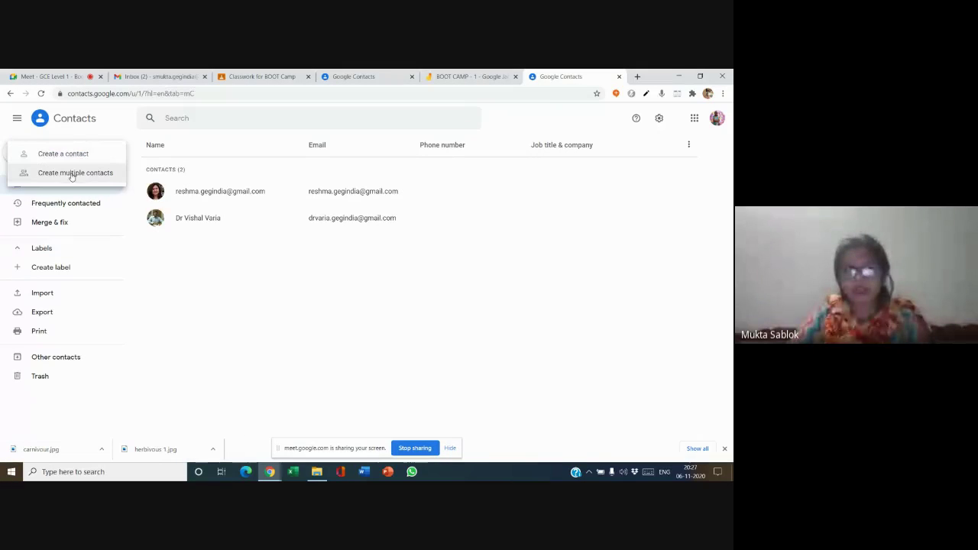
{"action": "left_click", "coordinate": [84, 155]}
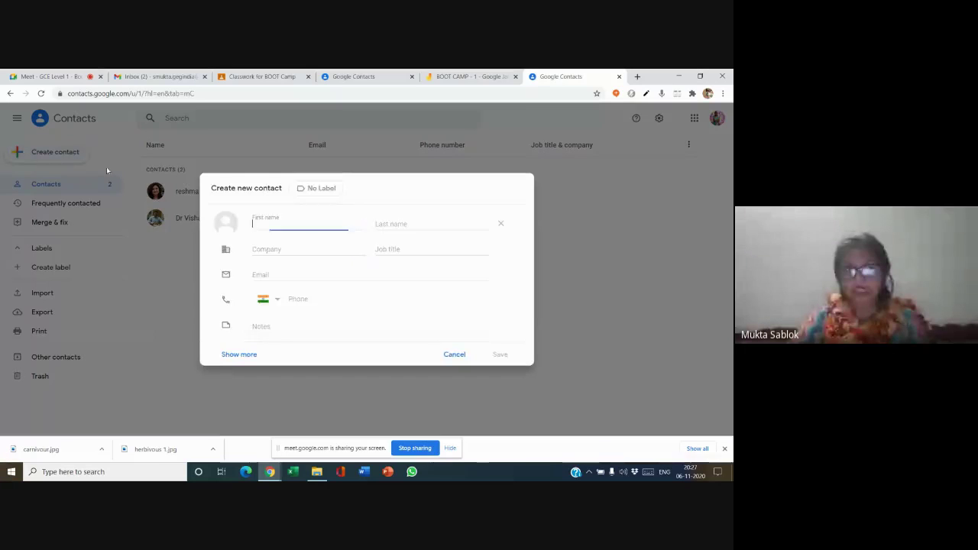
{"action": "left_click", "coordinate": [273, 224]}
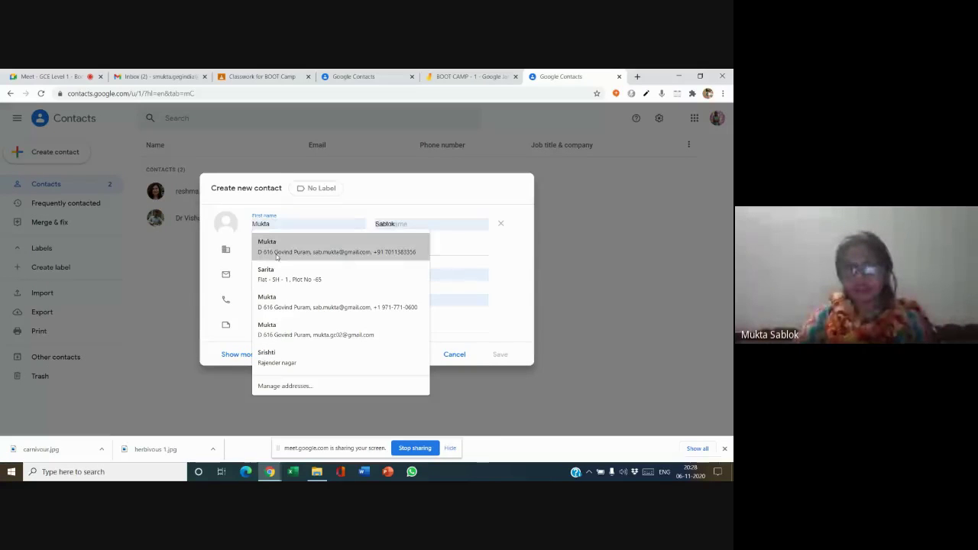
{"action": "left_click", "coordinate": [279, 252]}
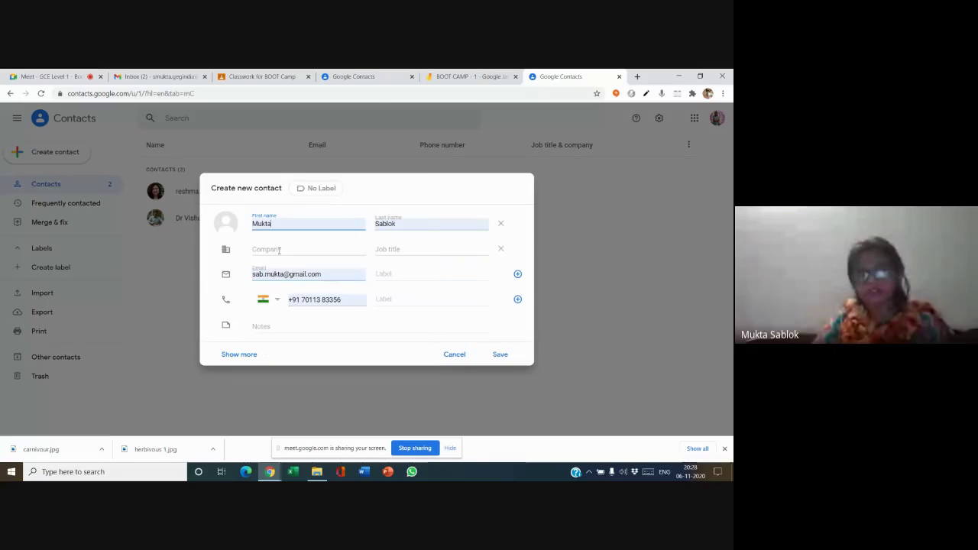
{"action": "left_click", "coordinate": [353, 299]}
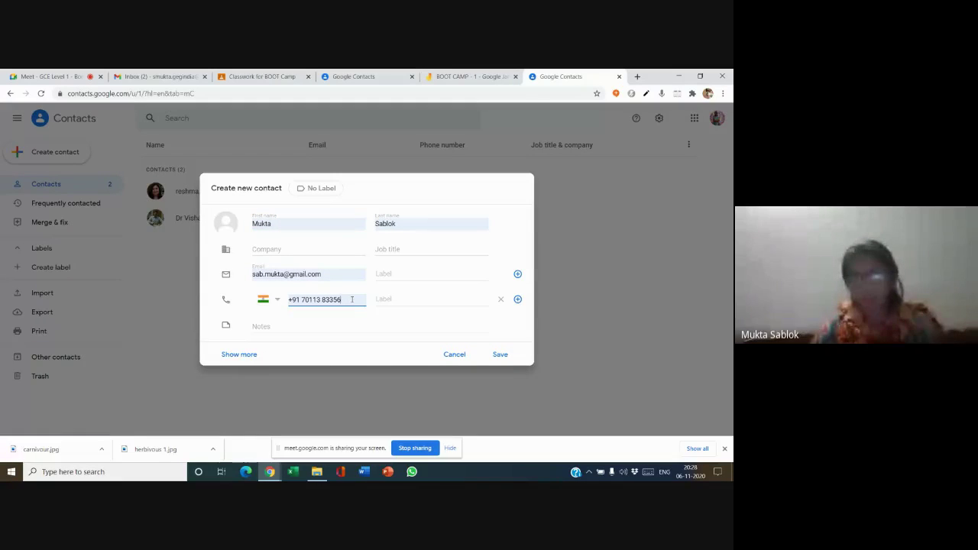
- Set the company to Allenhouse Public School, save the contact and close its card
{"action": "left_click", "coordinate": [299, 246]}
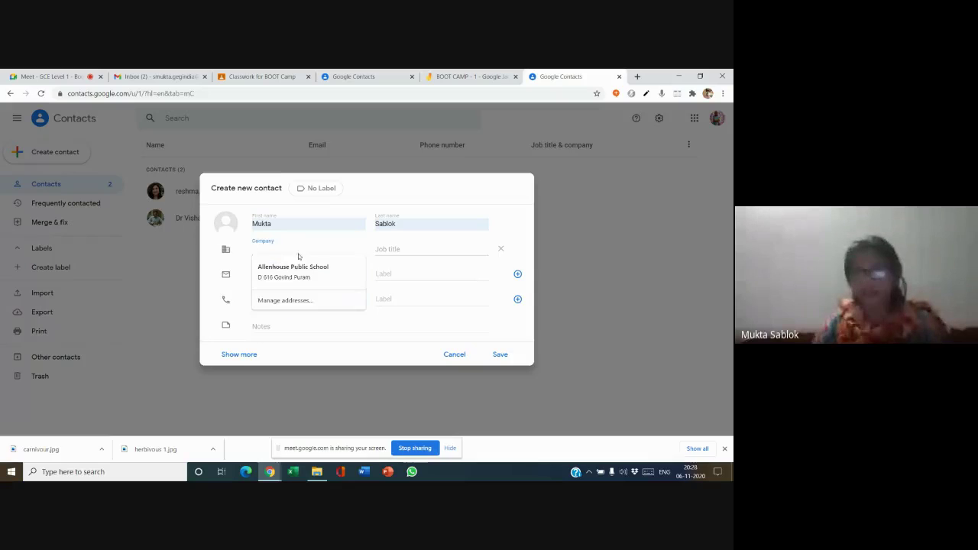
{"action": "left_click", "coordinate": [298, 270]}
{"action": "left_click", "coordinate": [382, 249]}
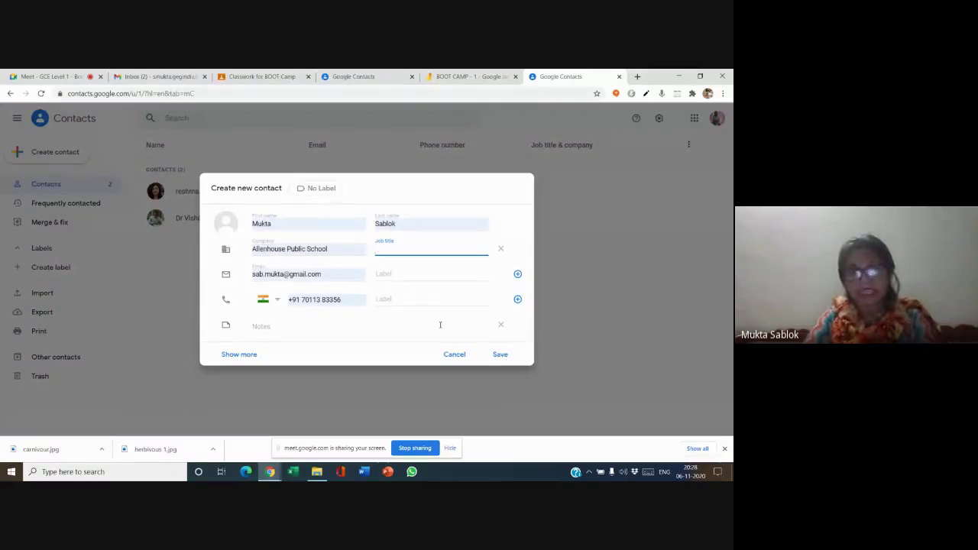
{"action": "left_click", "coordinate": [500, 355]}
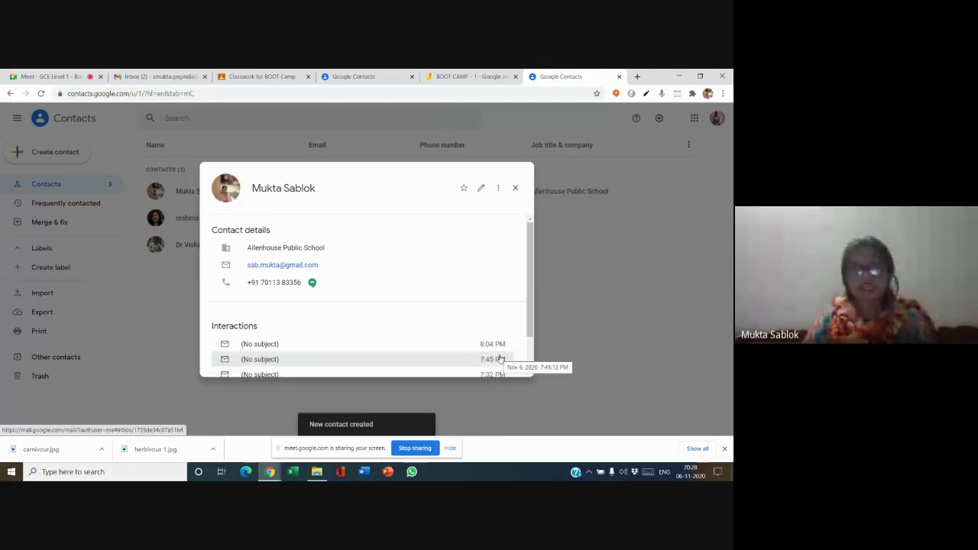
{"action": "scroll", "coordinate": [485, 277], "scroll_direction": "down", "scroll_amount": 1}
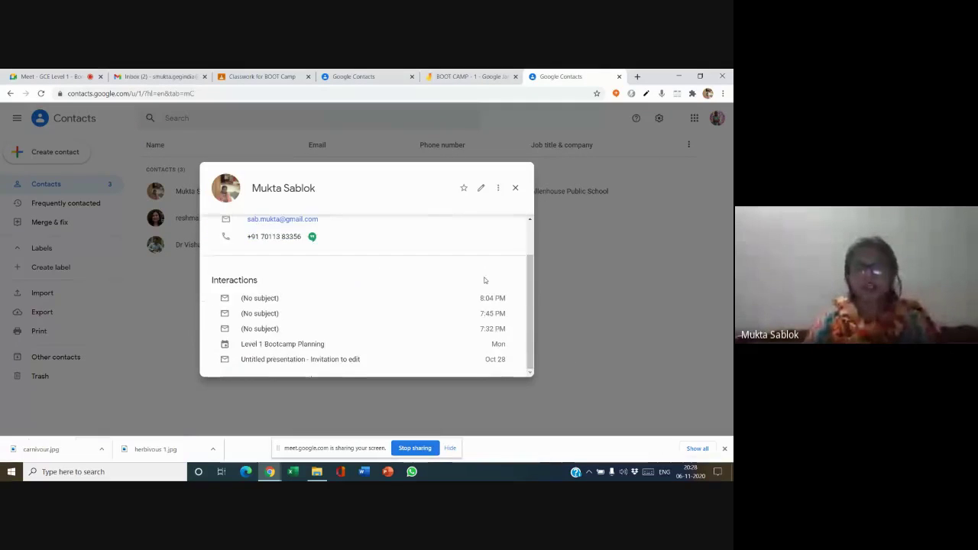
{"action": "left_click", "coordinate": [515, 187]}
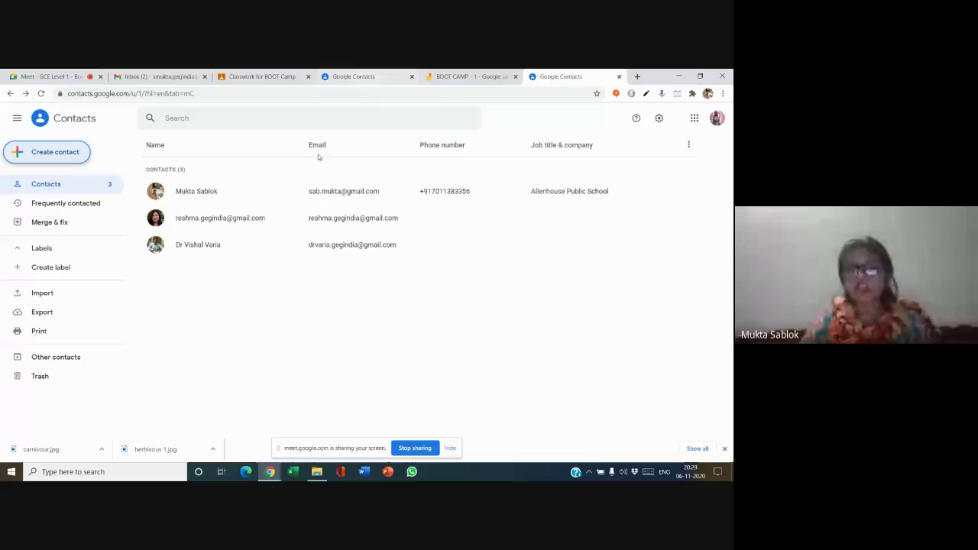
{"action": "left_click", "coordinate": [64, 154]}
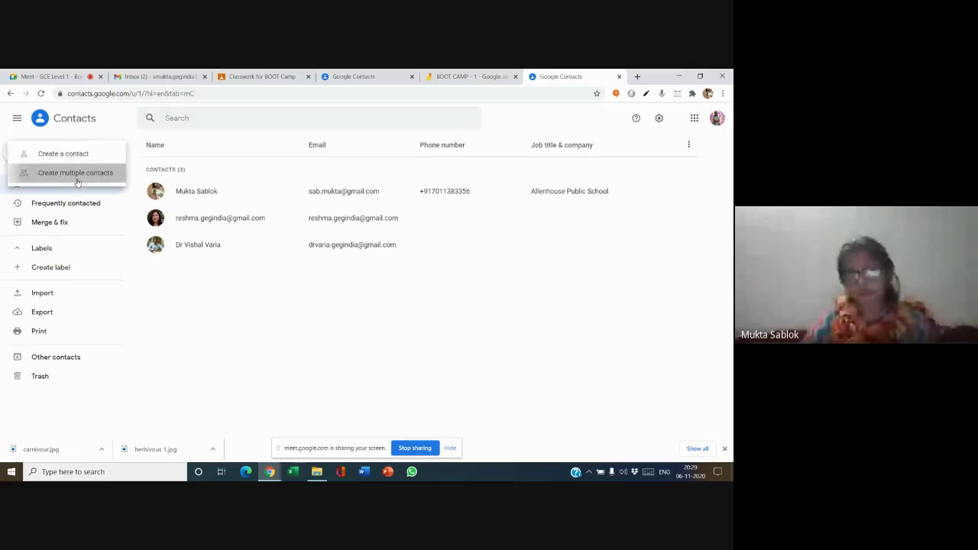
{"action": "left_click", "coordinate": [75, 173]}
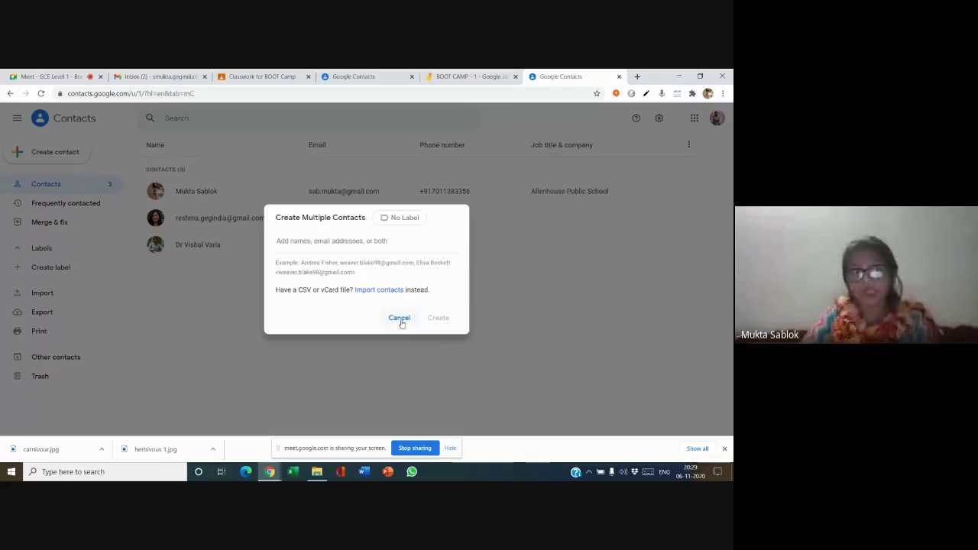
{"action": "left_click", "coordinate": [399, 318]}
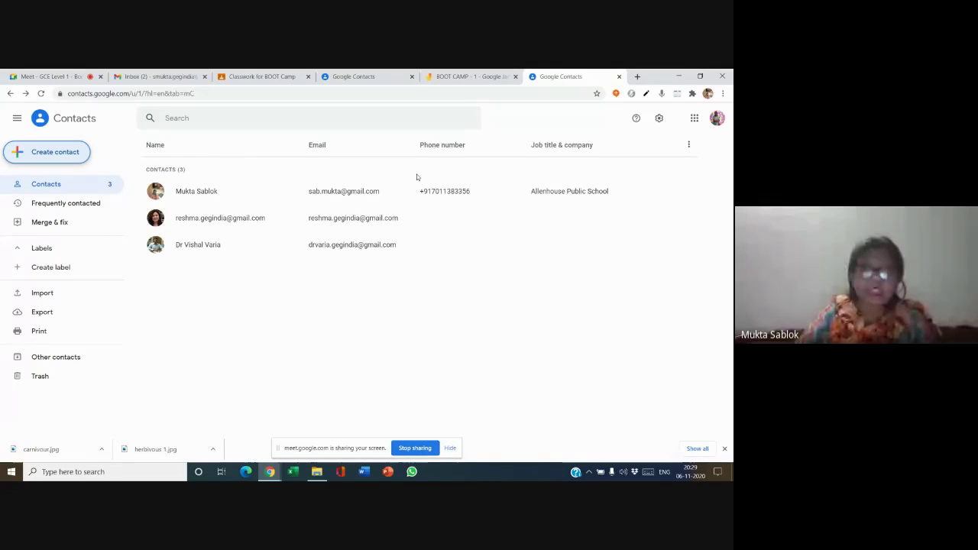
- Import class 9a_contacts.csv, adding 18 contacts under 'Imported on 11/6', and close the All done notice
{"action": "left_click", "coordinate": [52, 293]}
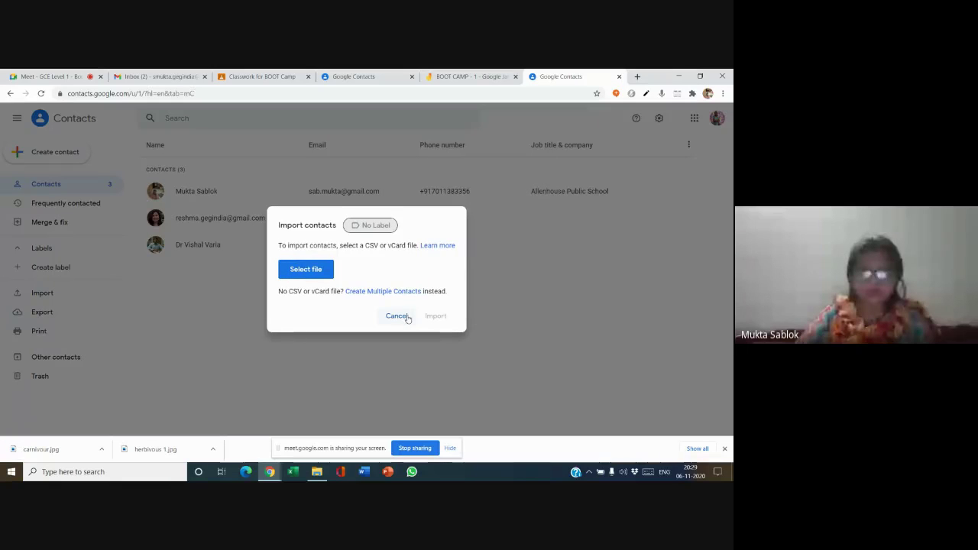
{"action": "left_click", "coordinate": [307, 273]}
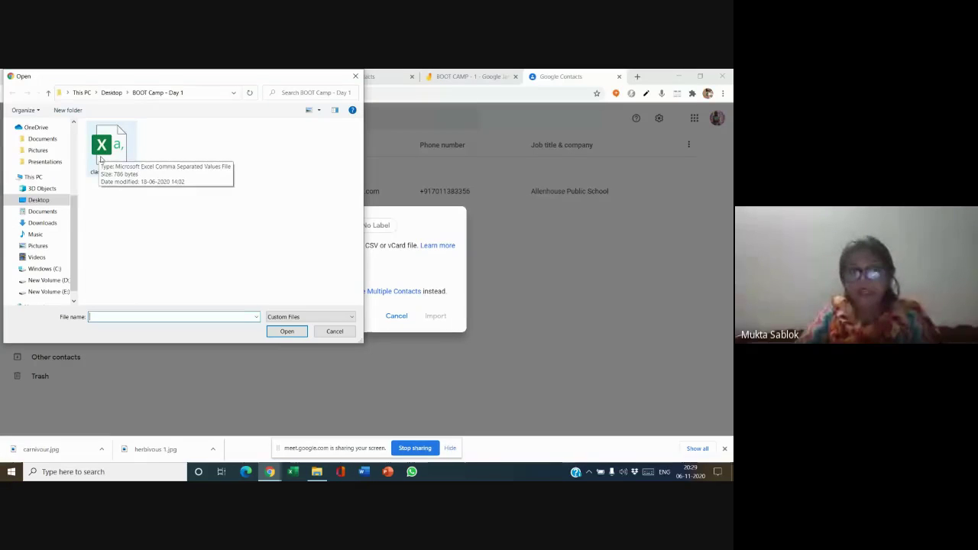
{"action": "left_click", "coordinate": [114, 152]}
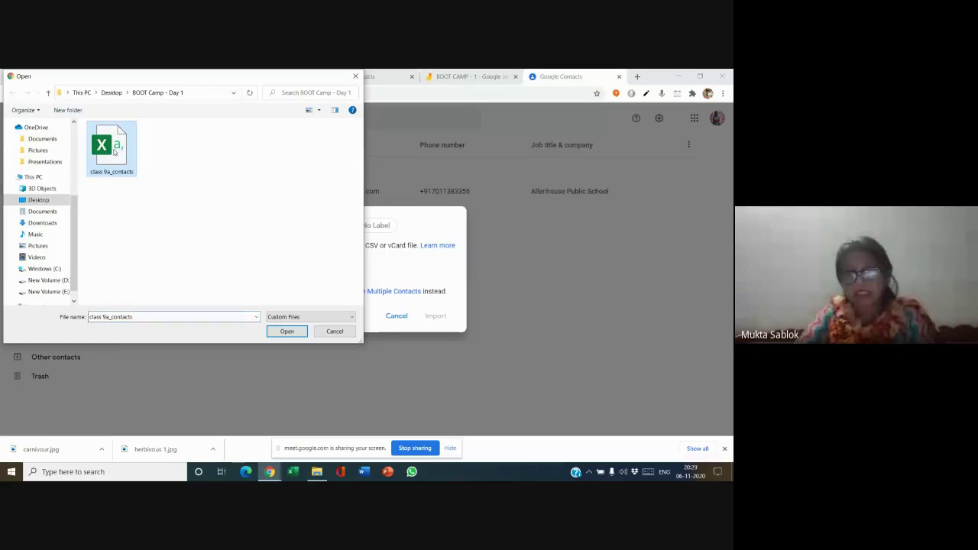
{"action": "left_click", "coordinate": [287, 331]}
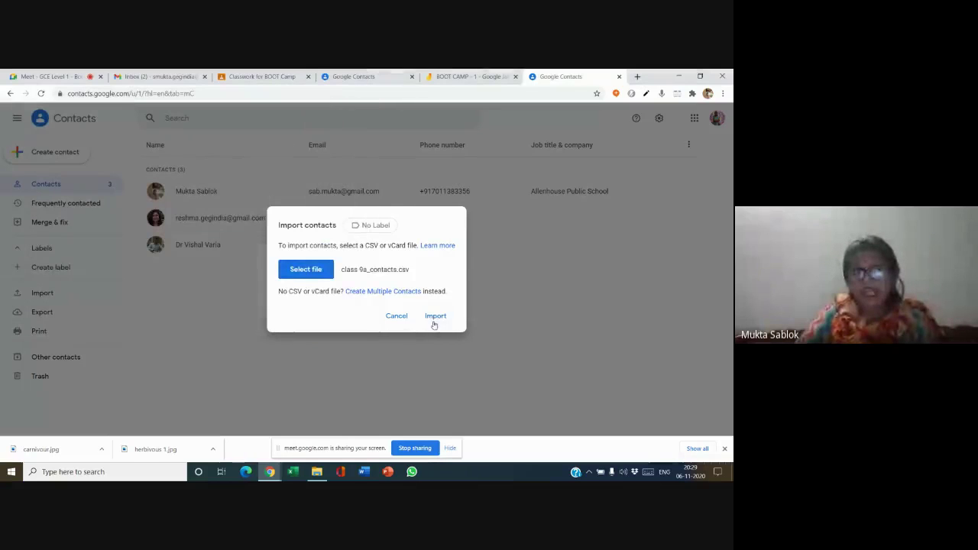
{"action": "left_click", "coordinate": [433, 318]}
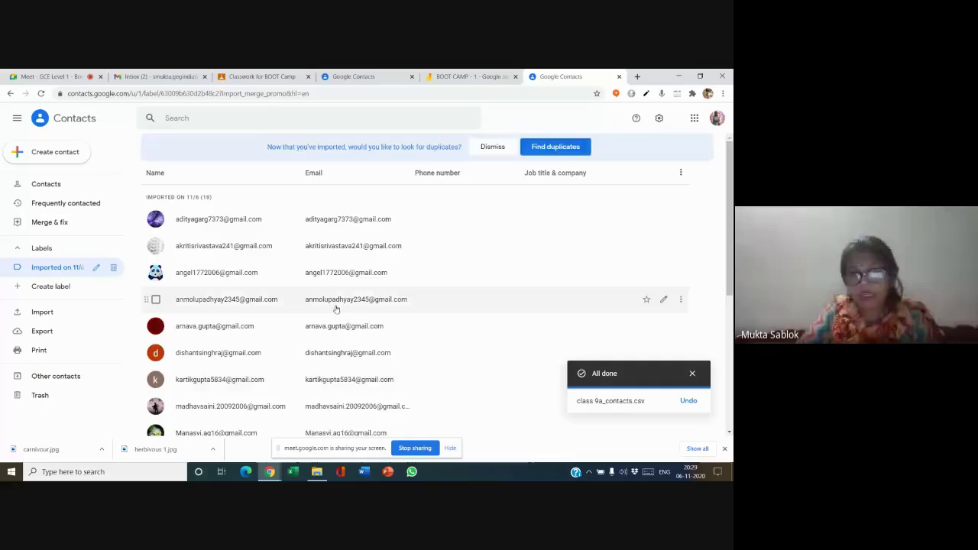
{"action": "scroll", "coordinate": [335, 309], "scroll_direction": "down", "scroll_amount": 5}
{"action": "scroll", "coordinate": [334, 308], "scroll_direction": "up", "scroll_amount": 5}
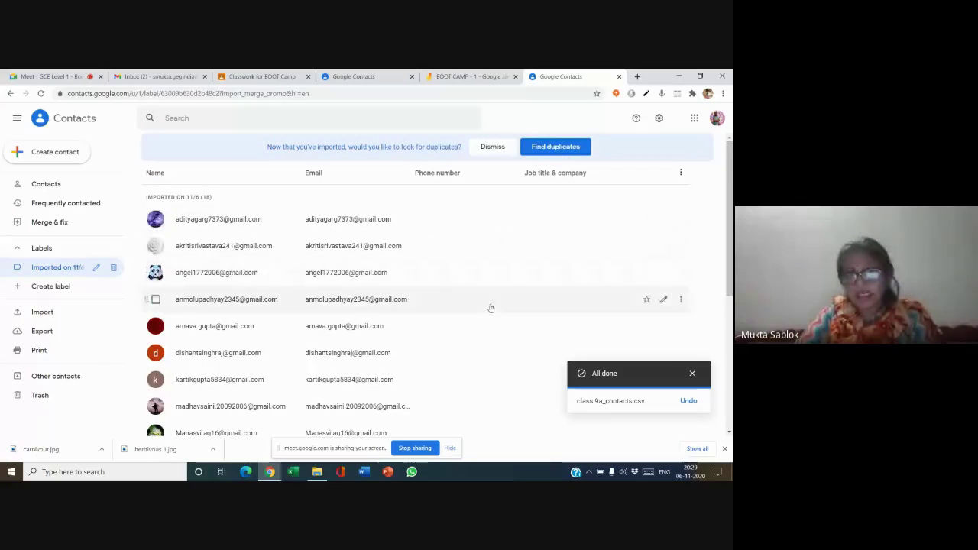
{"action": "scroll", "coordinate": [489, 310], "scroll_direction": "down", "scroll_amount": 5}
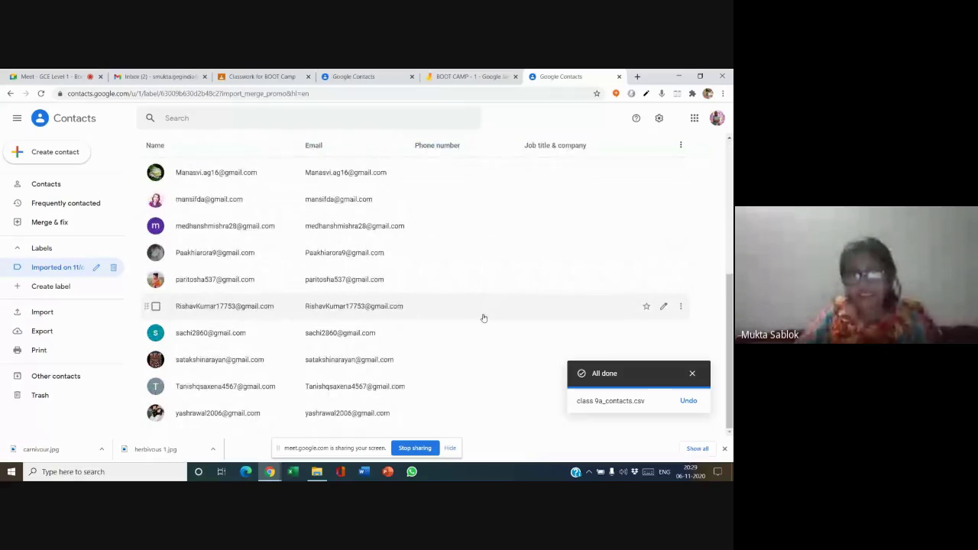
{"action": "scroll", "coordinate": [483, 318], "scroll_direction": "up", "scroll_amount": 5}
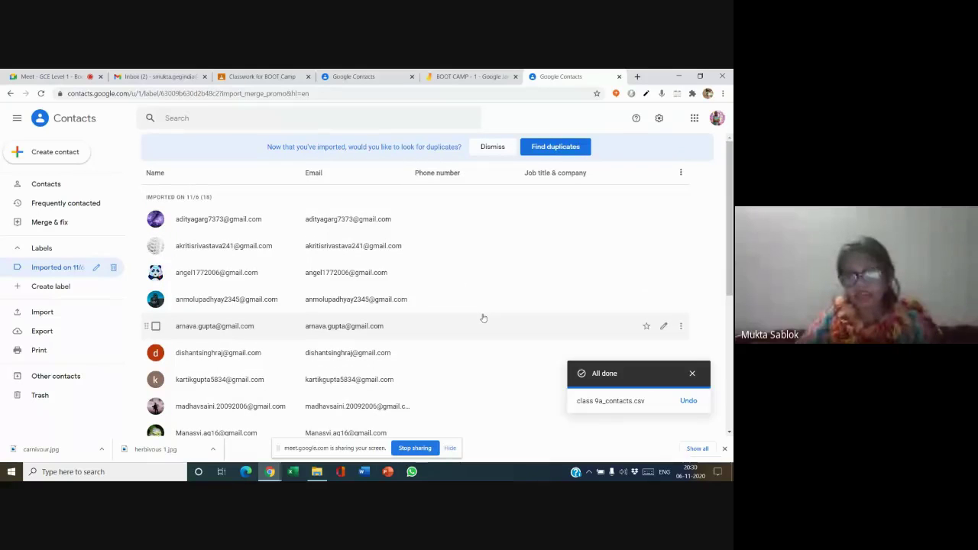
{"action": "left_click", "coordinate": [693, 375]}
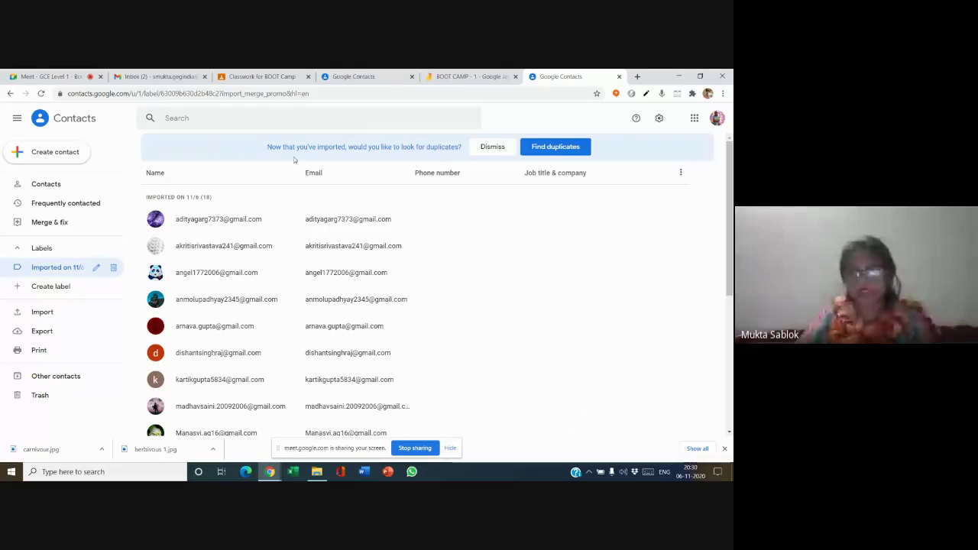
- From the BOOT Camp class's People page, search for the student and send them an invitation
{"action": "left_click", "coordinate": [263, 78]}
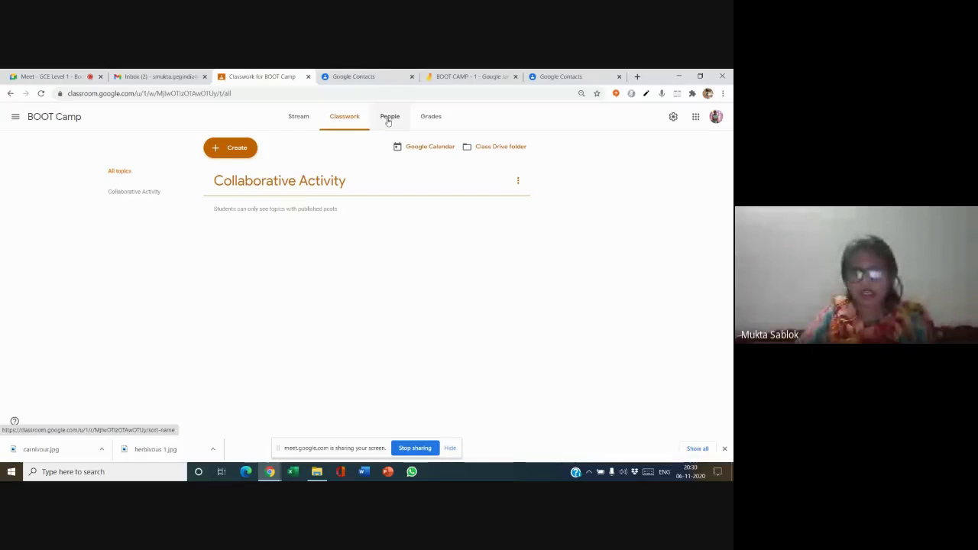
{"action": "left_click", "coordinate": [388, 119]}
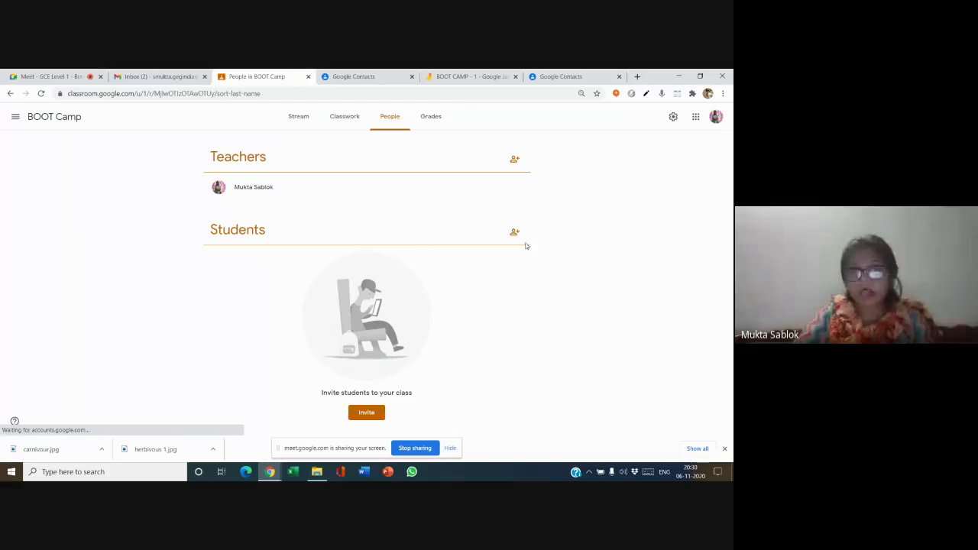
{"action": "left_click", "coordinate": [513, 232]}
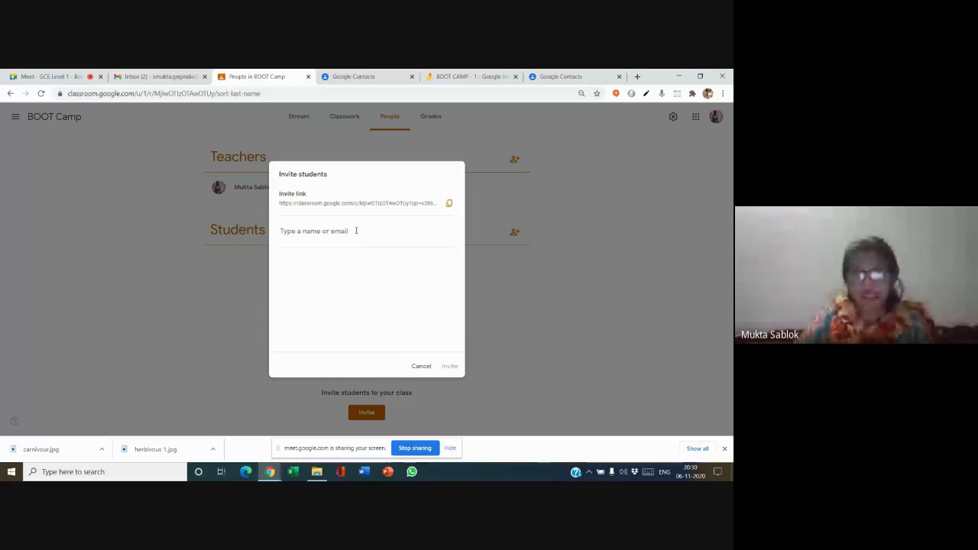
{"action": "left_click", "coordinate": [357, 230]}
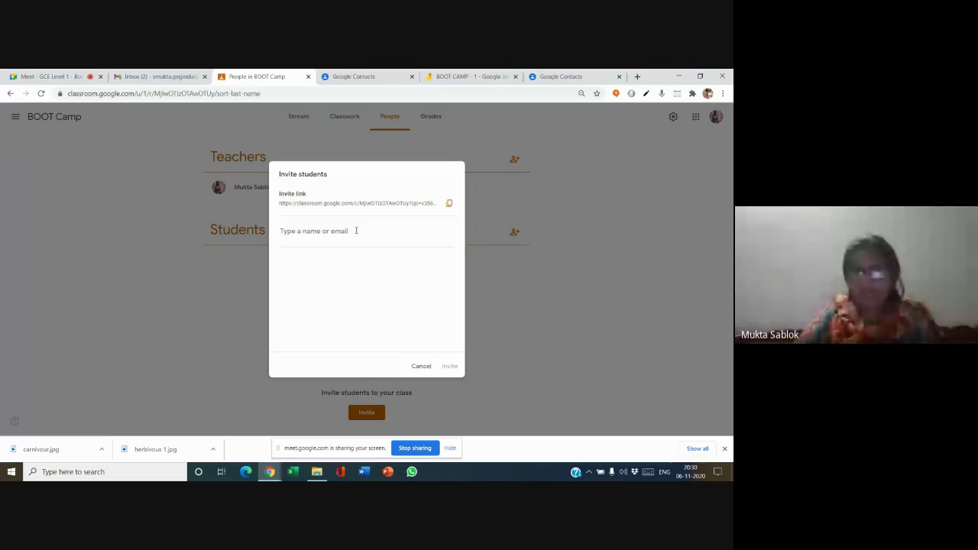
{"action": "type", "text": "a"}
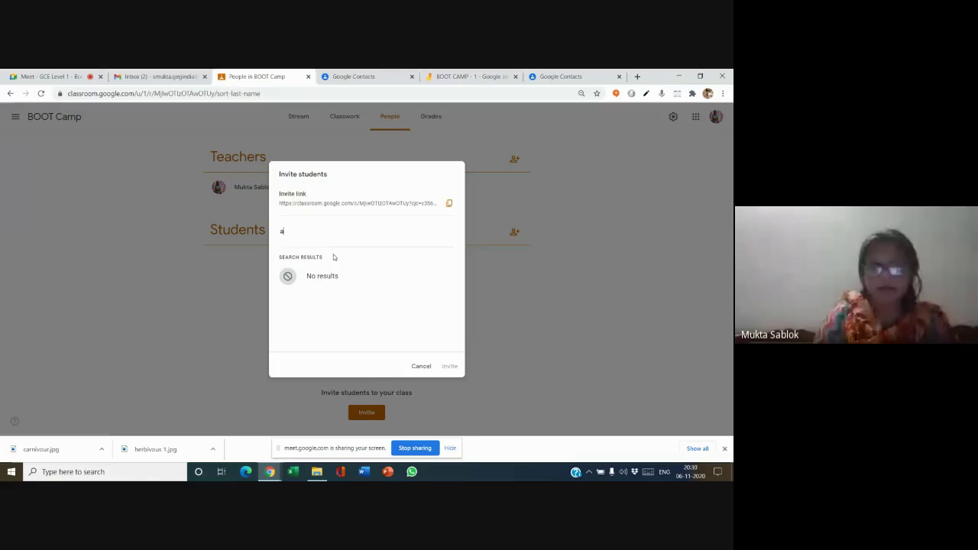
{"action": "key", "text": "BackSpace"}
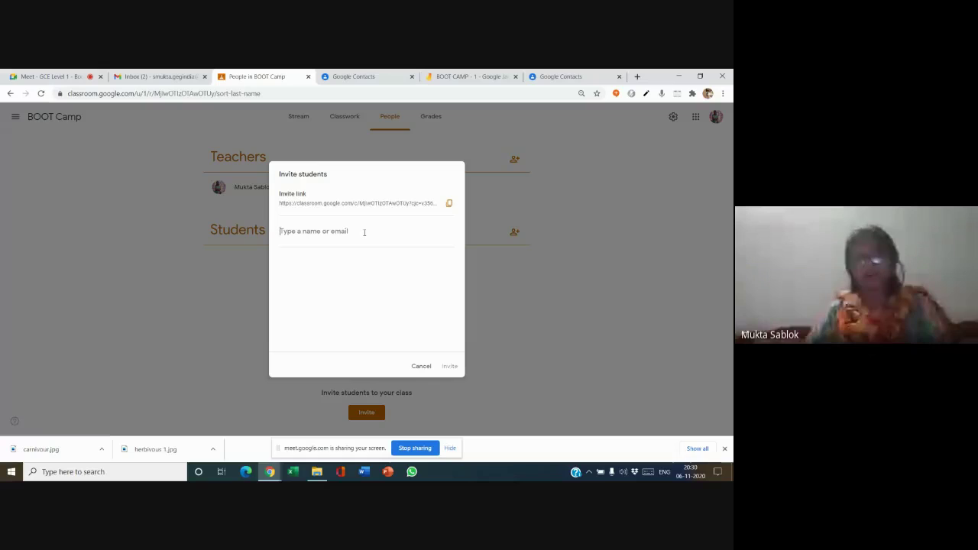
{"action": "type", "text": "sa"}
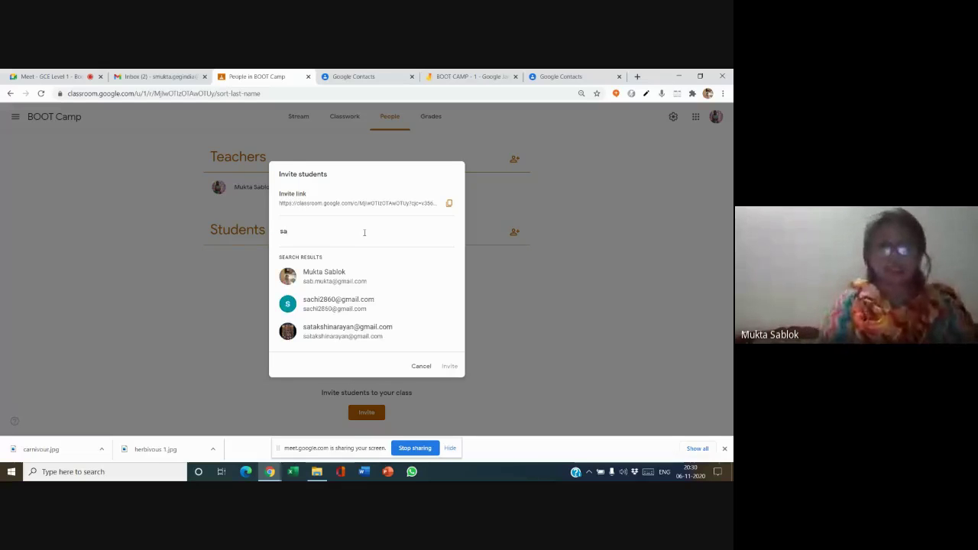
{"action": "left_click", "coordinate": [369, 281]}
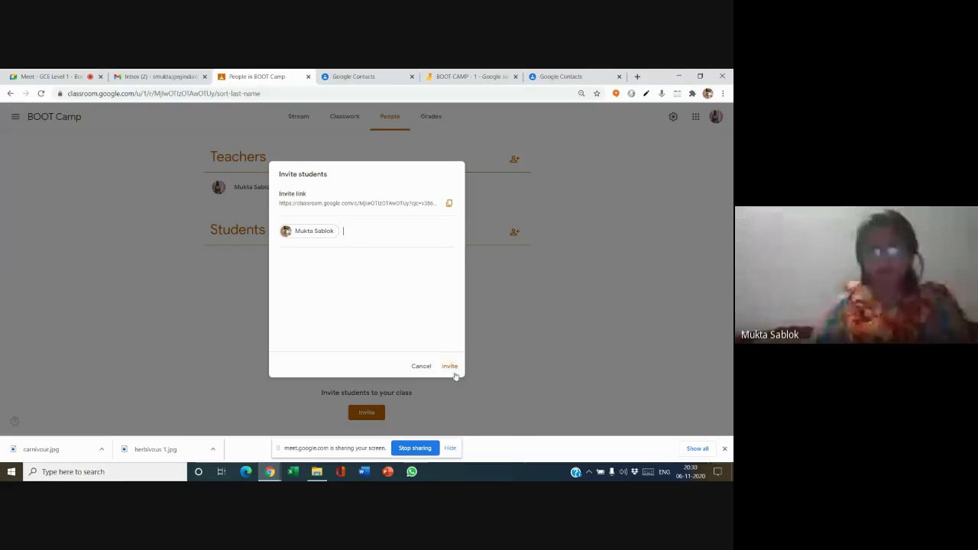
{"action": "left_click", "coordinate": [449, 367]}
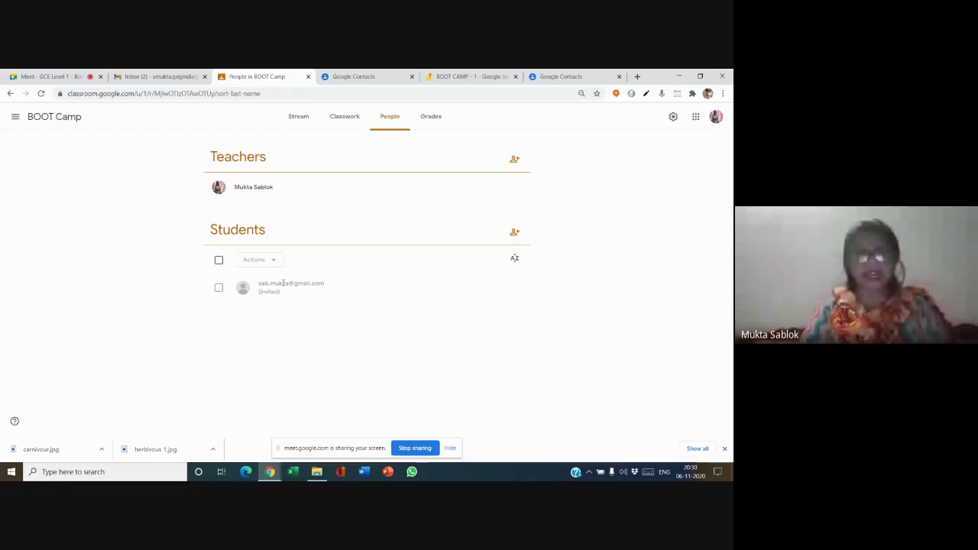
- Show the Frequently contacted list in Google Contacts, then return to the Meet call
{"action": "left_click", "coordinate": [344, 118]}
{"action": "left_click", "coordinate": [358, 77]}
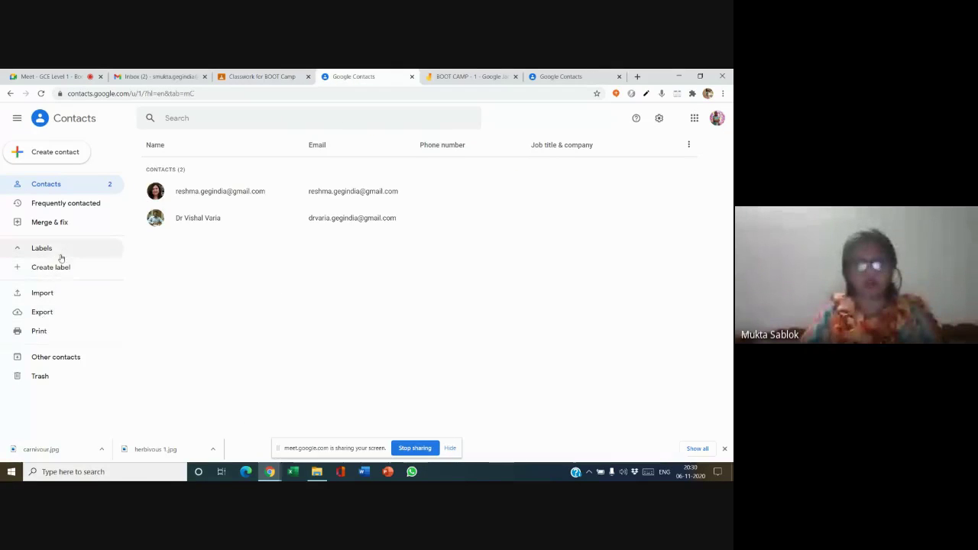
{"action": "left_click", "coordinate": [93, 205]}
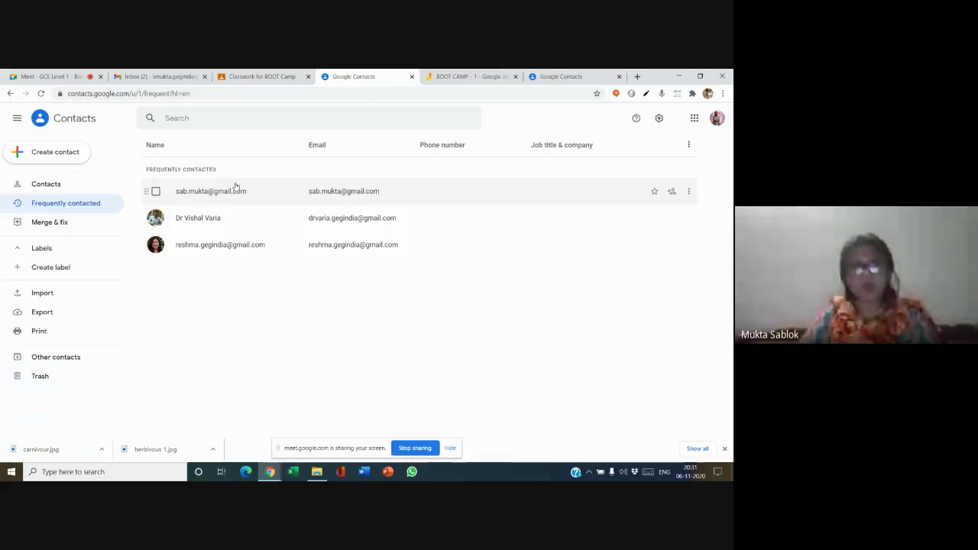
{"action": "left_click", "coordinate": [64, 80]}
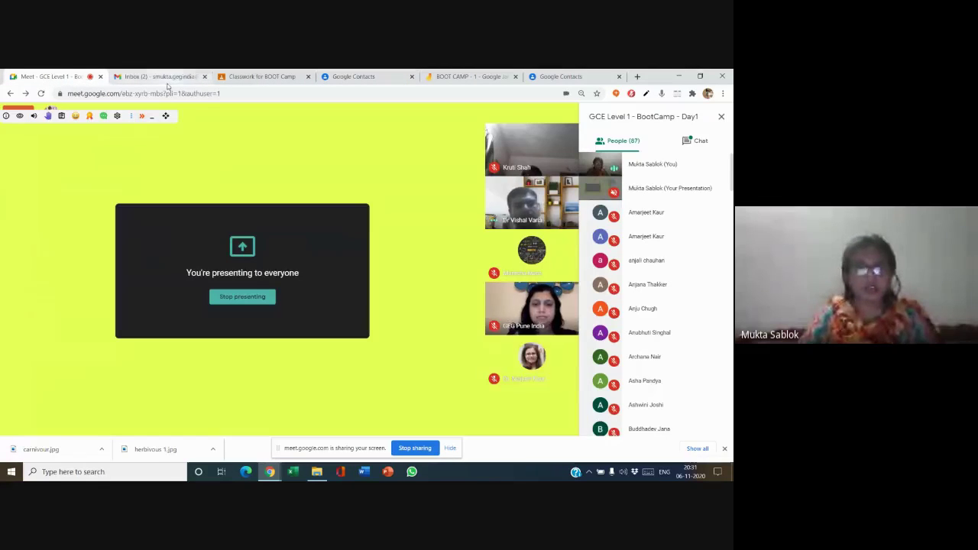
- Open the Meet chat panel, then switch back to Contacts' frequently contacted list
{"action": "left_click", "coordinate": [355, 76]}
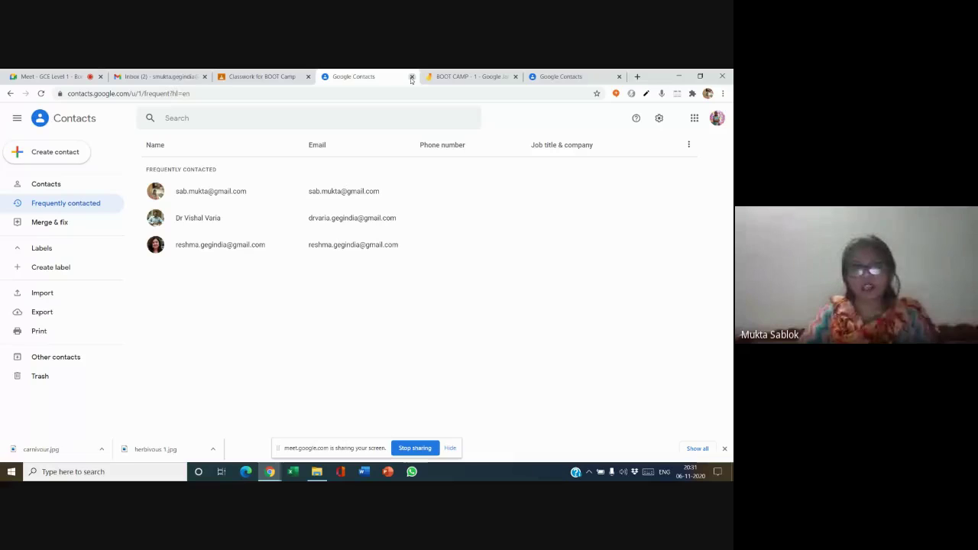
{"action": "left_click", "coordinate": [69, 77]}
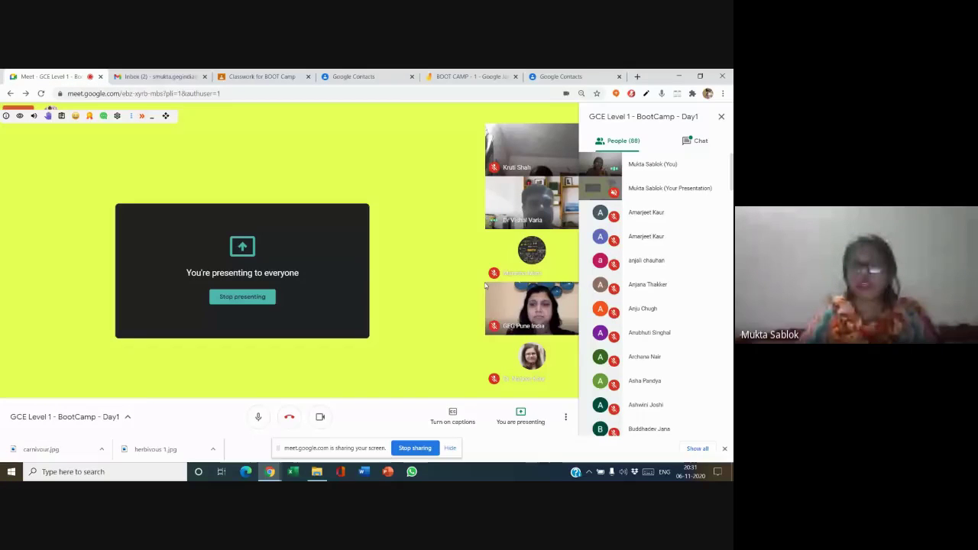
{"action": "left_click", "coordinate": [694, 138]}
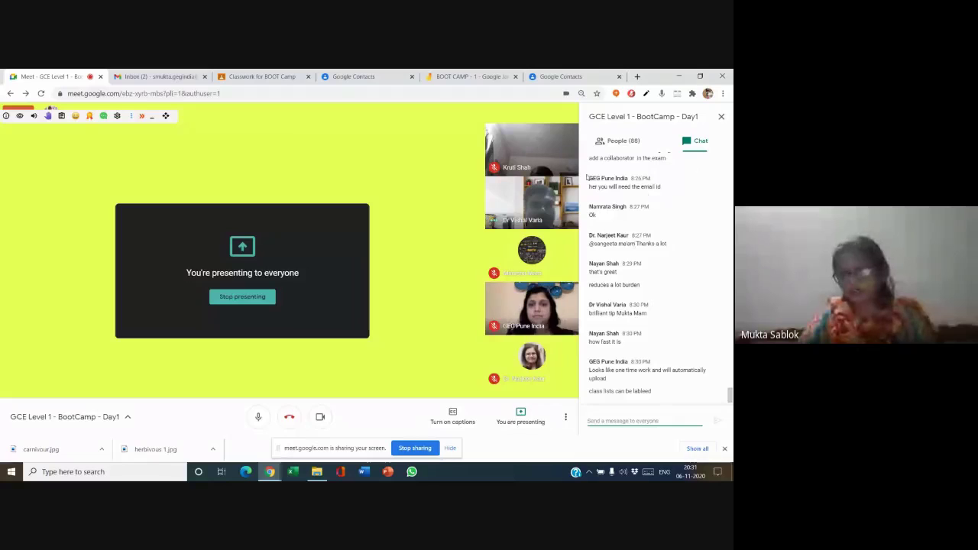
{"action": "left_click", "coordinate": [365, 79]}
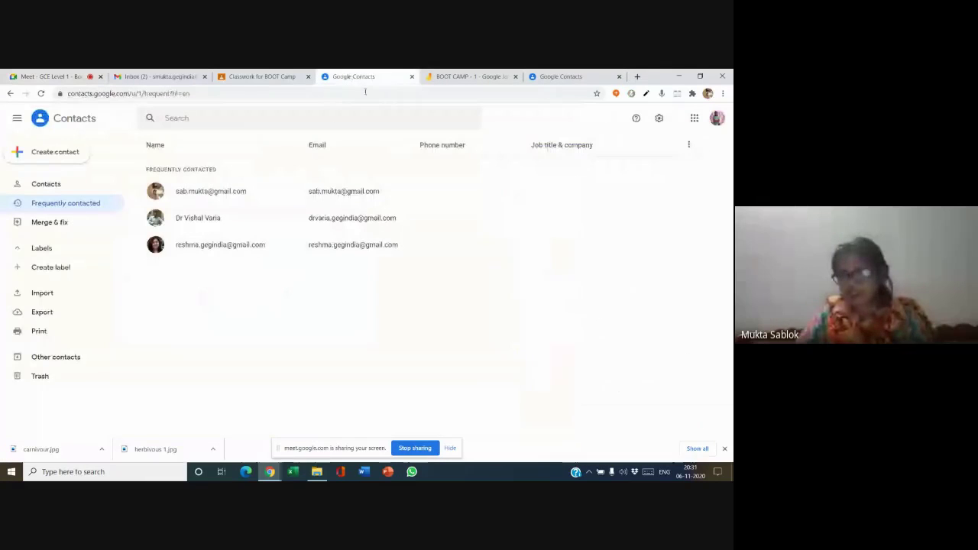
- Close the Google Contacts tab, return to the Meet call, and toggle the microphone off and on
{"action": "left_click", "coordinate": [412, 77]}
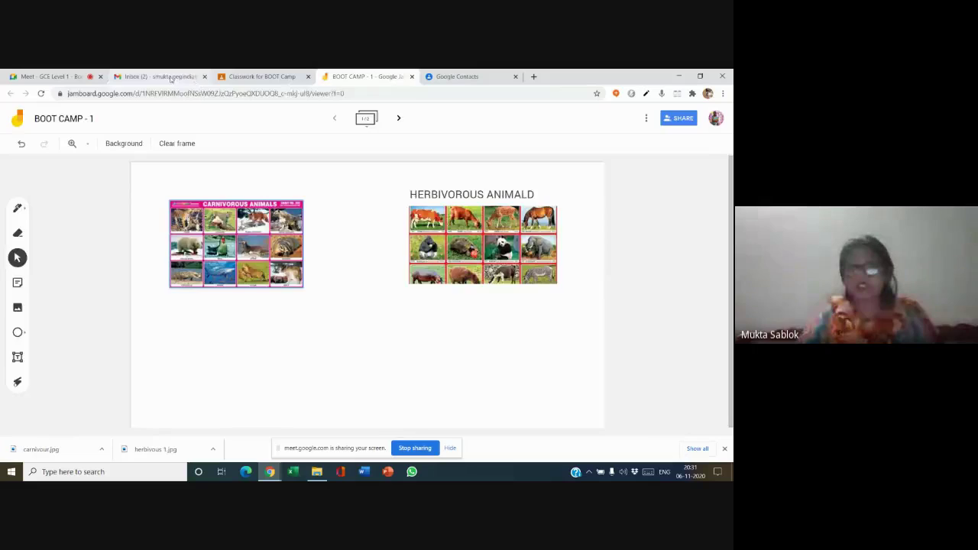
{"action": "left_click", "coordinate": [171, 78]}
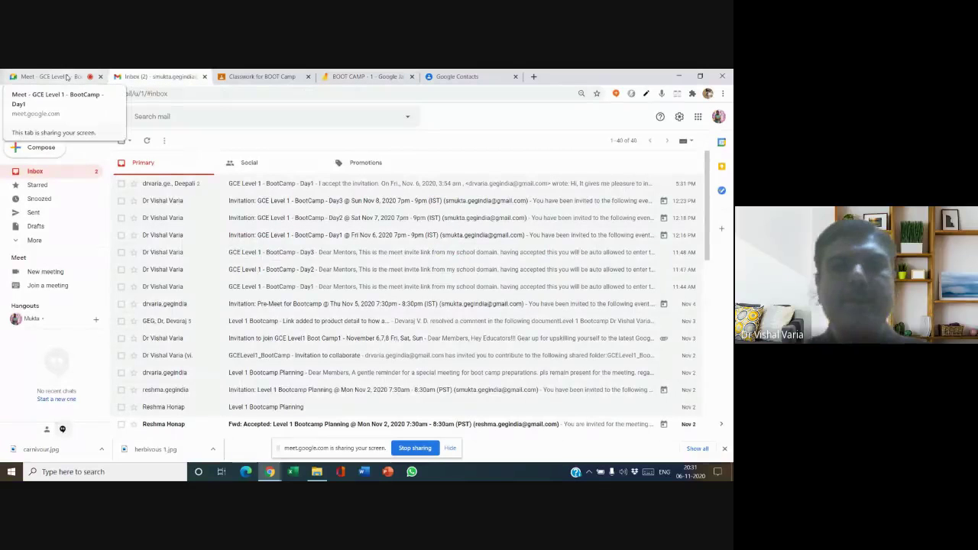
{"action": "left_click", "coordinate": [67, 77]}
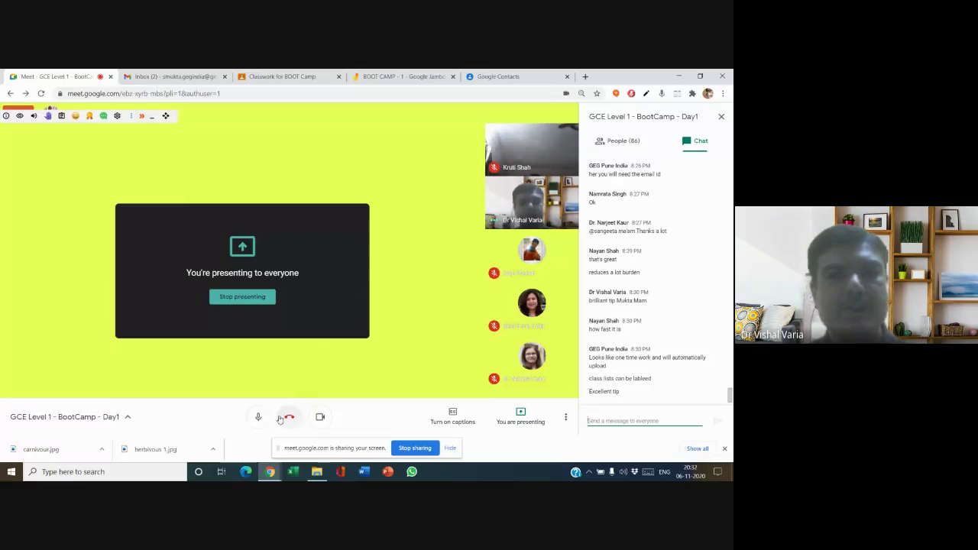
{"action": "left_click", "coordinate": [258, 418]}
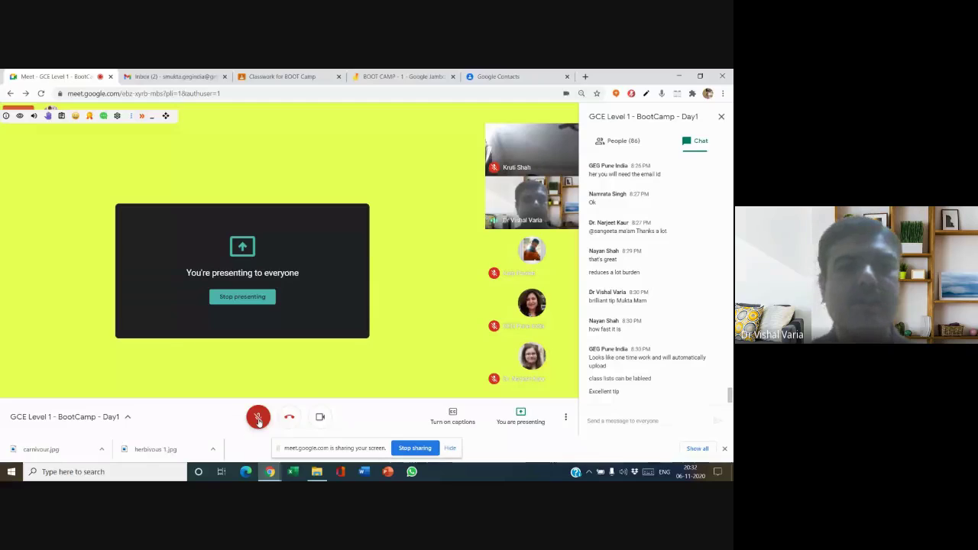
{"action": "left_click", "coordinate": [259, 418]}
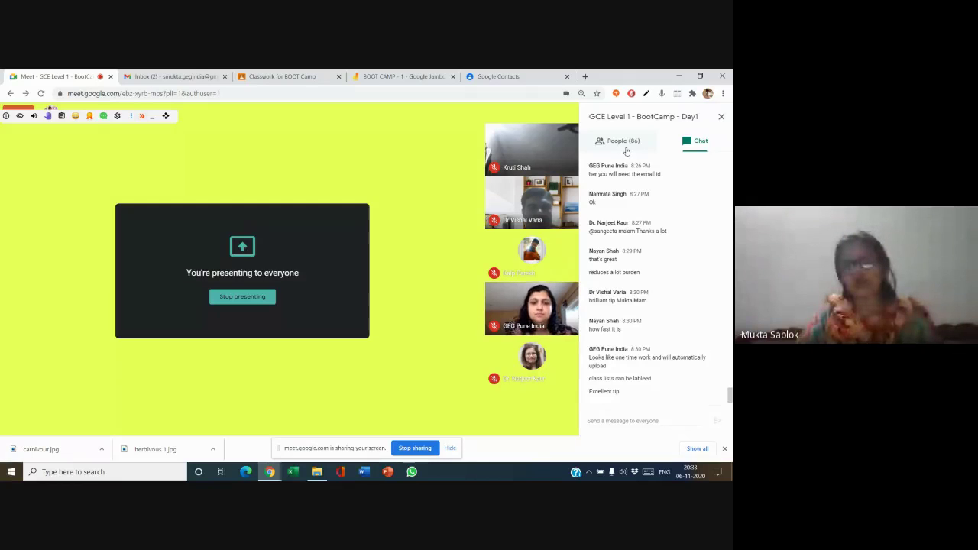
- Show the participant list, then choose Whiteboard from Meet's More options menu
{"action": "left_click", "coordinate": [626, 149]}
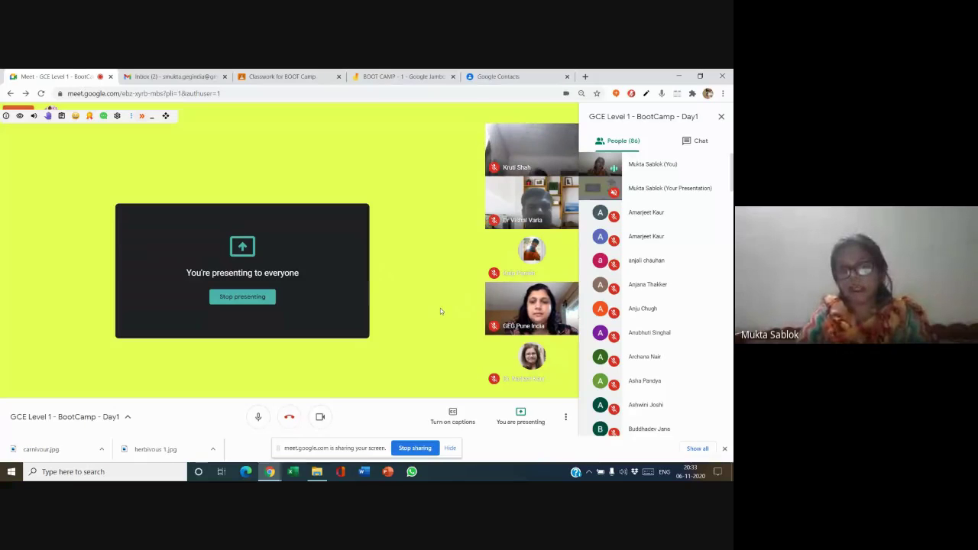
{"action": "left_click", "coordinate": [567, 418]}
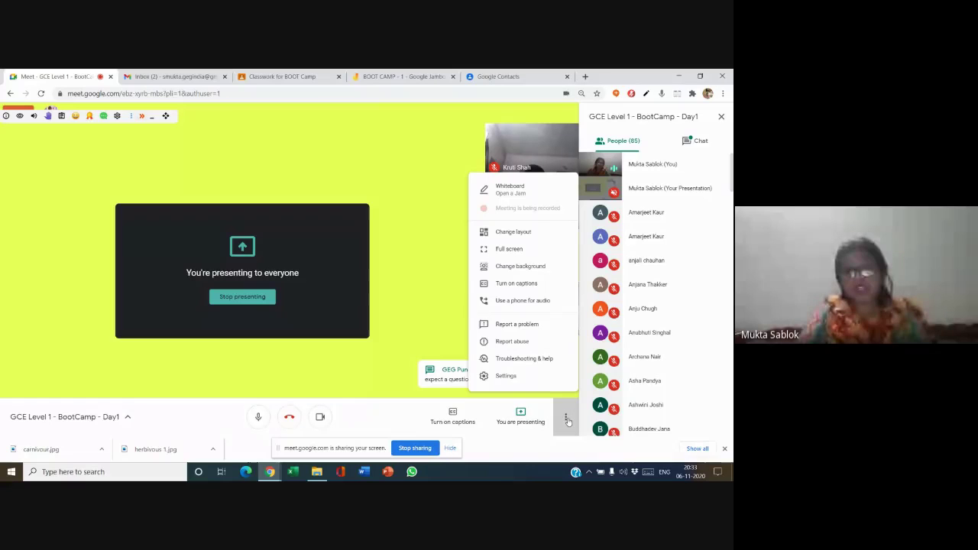
{"action": "left_click", "coordinate": [535, 194]}
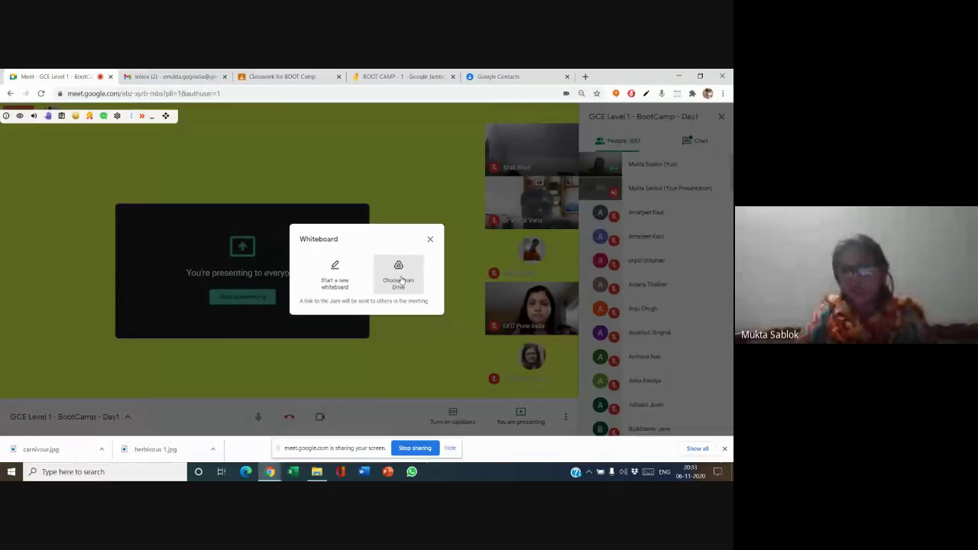
- Share the BOOT CAMP - 1 jam from Drive with edit access for the 9 people and anyone with the link
{"action": "left_click", "coordinate": [402, 281]}
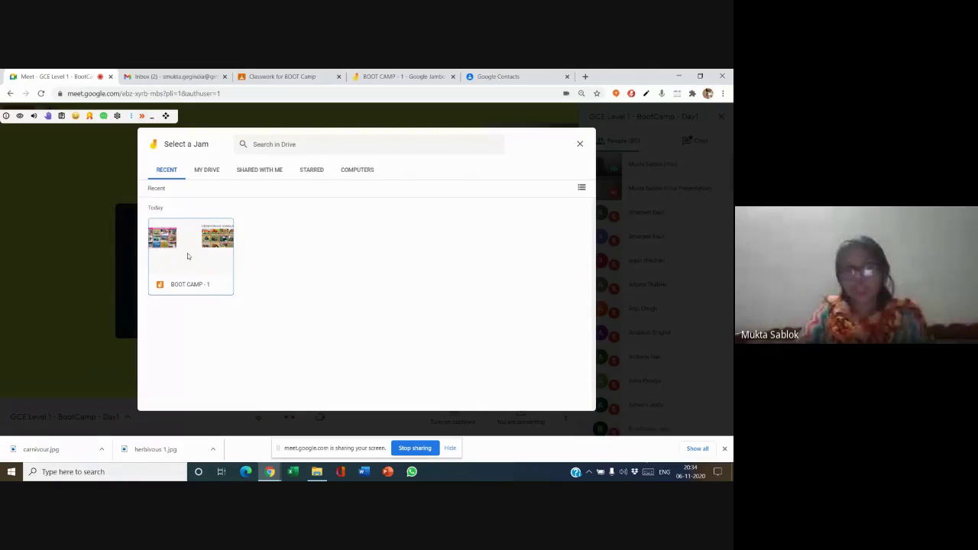
{"action": "double_click", "coordinate": [187, 256]}
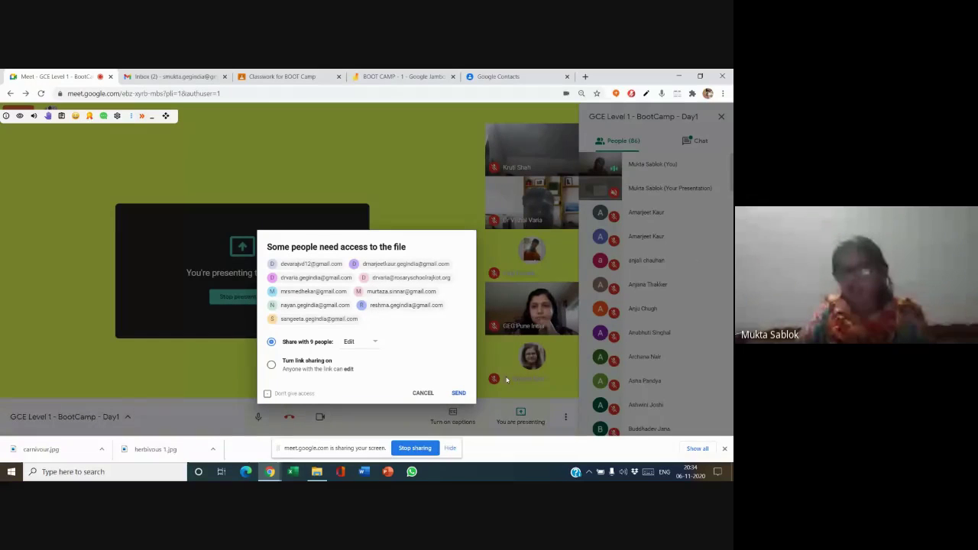
{"action": "left_click", "coordinate": [361, 344]}
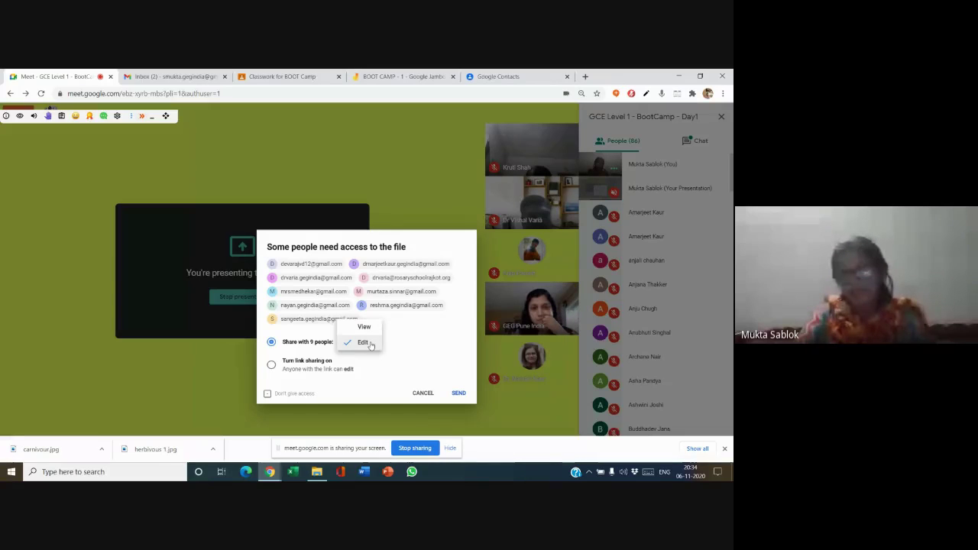
{"action": "left_click", "coordinate": [371, 346]}
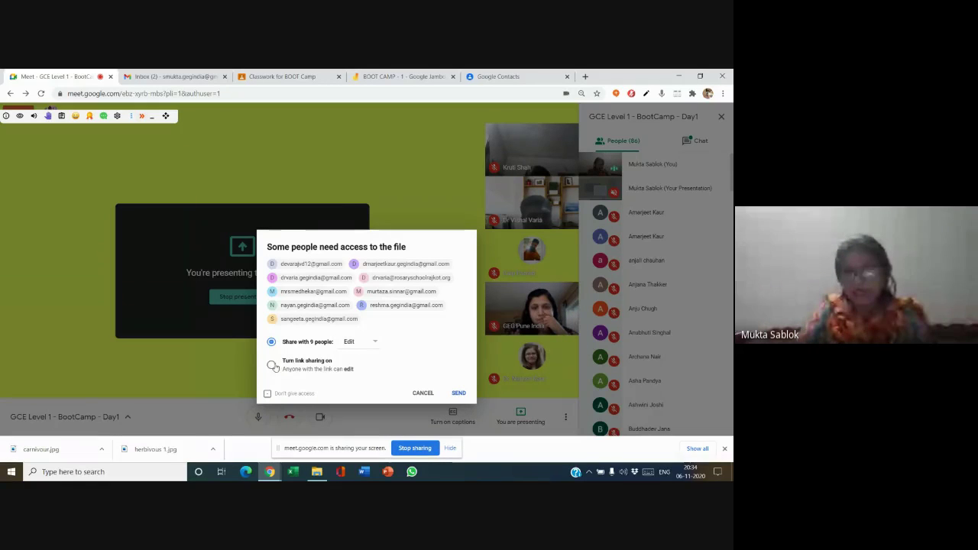
{"action": "left_click", "coordinate": [273, 365]}
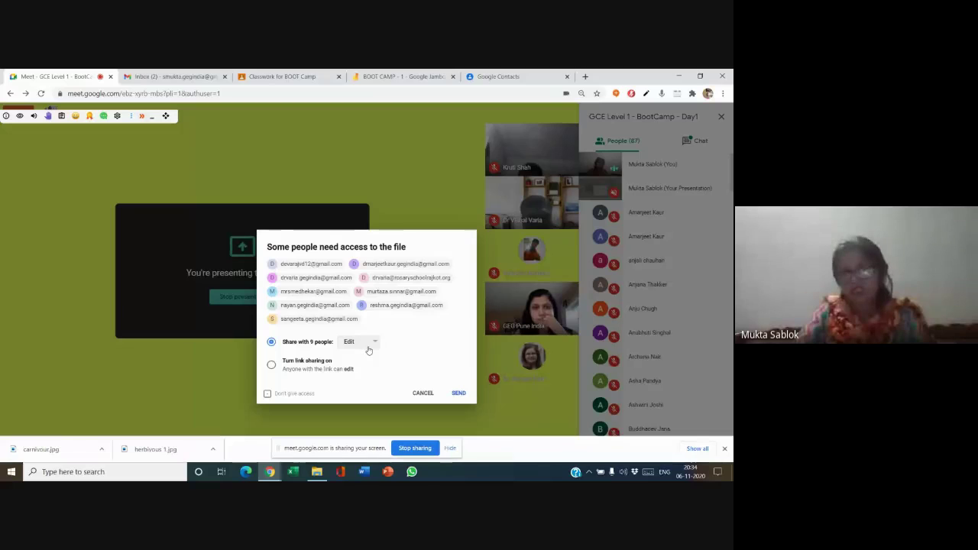
{"action": "left_click", "coordinate": [459, 393]}
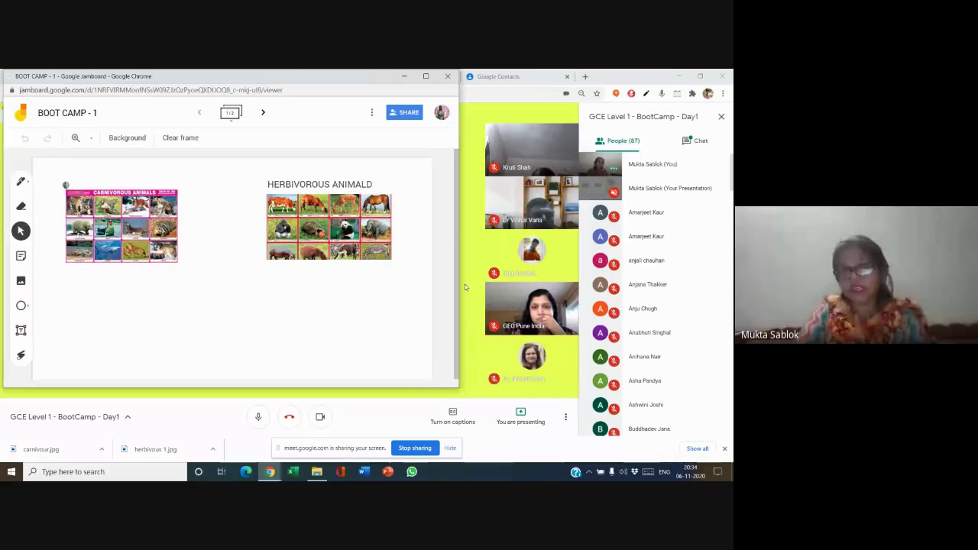
- Reopen the BOOT CAMP - 1 jam from Drive as the meeting's whiteboard
{"action": "left_click", "coordinate": [448, 78]}
{"action": "left_click", "coordinate": [566, 417]}
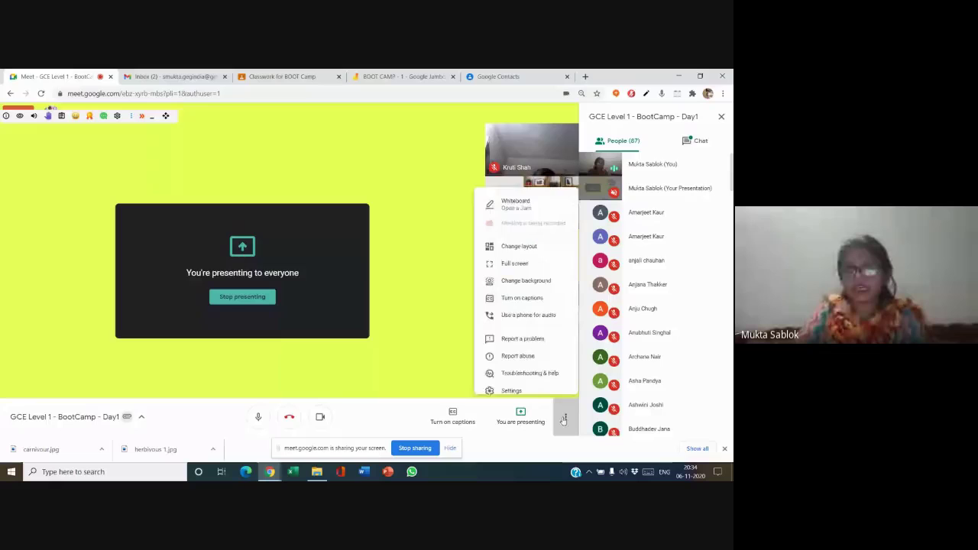
{"action": "left_click", "coordinate": [535, 189]}
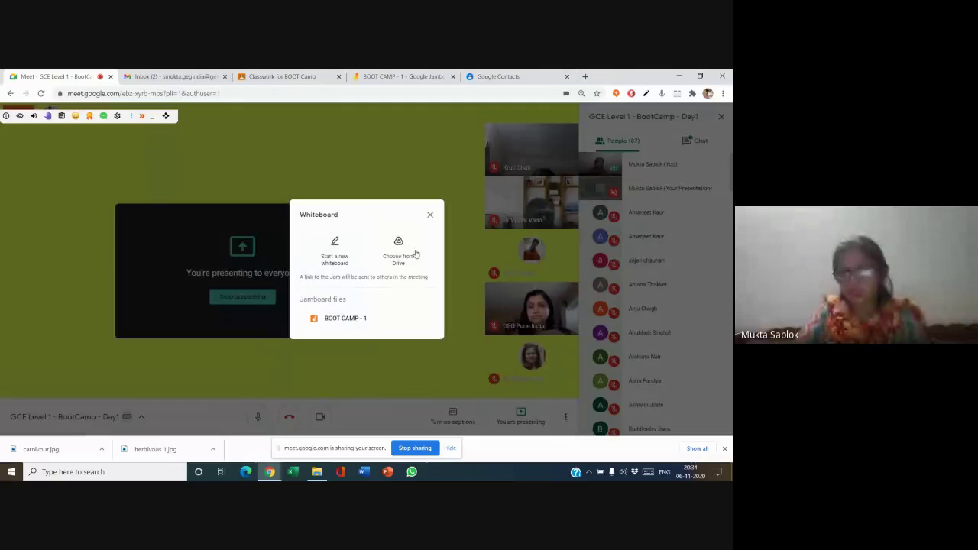
{"action": "left_click", "coordinate": [400, 247]}
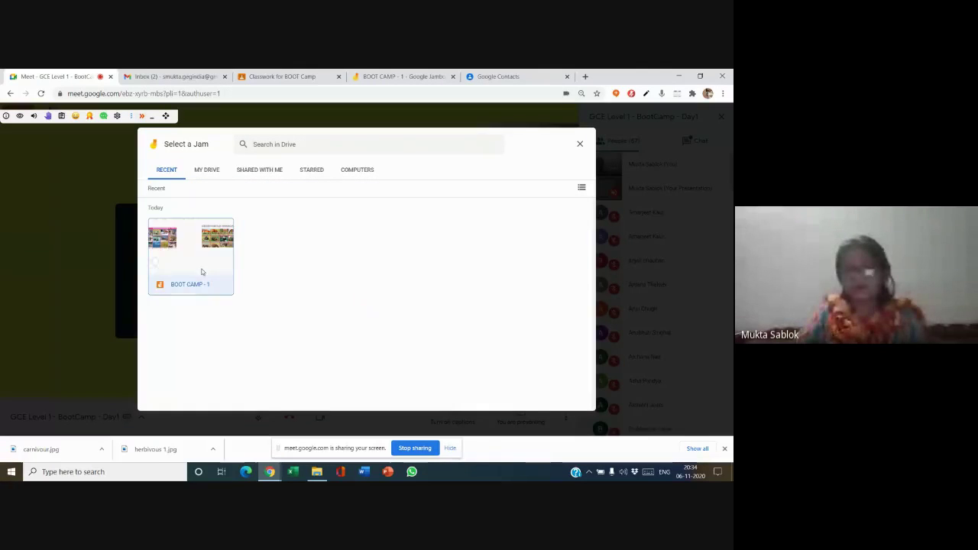
{"action": "left_click", "coordinate": [202, 272]}
{"action": "left_click", "coordinate": [565, 401]}
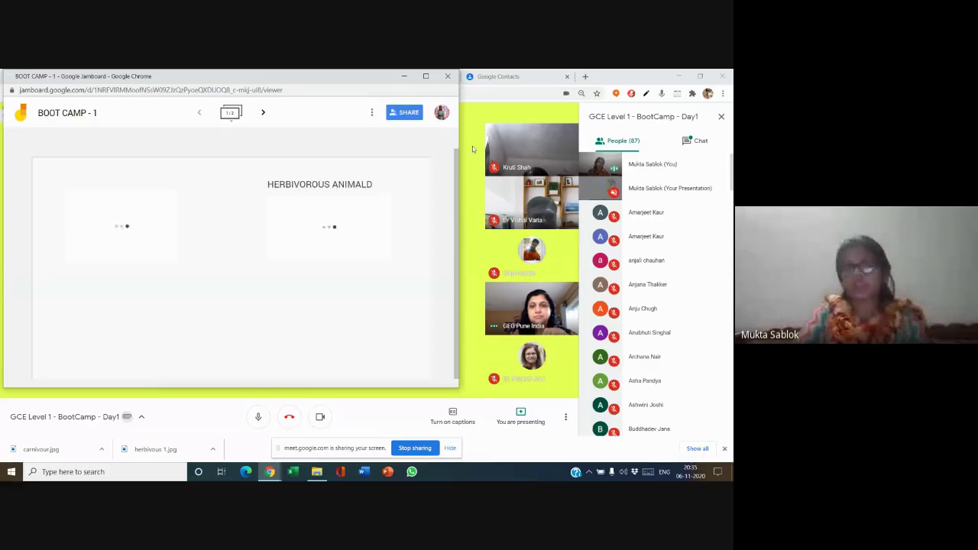
- Change the board's link access from Restricted to Anyone with the link as Editor, then show the Meet chat
{"action": "left_click", "coordinate": [404, 114]}
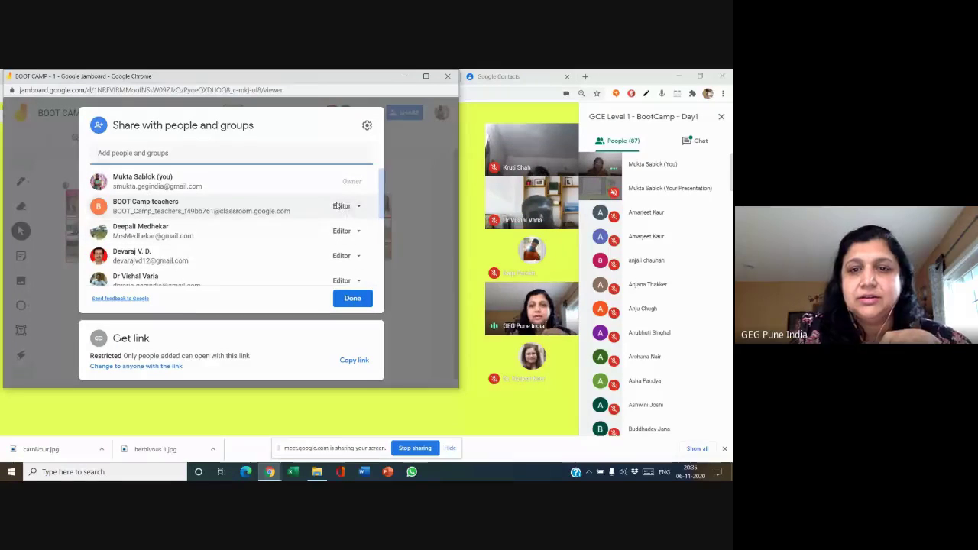
{"action": "scroll", "coordinate": [338, 218], "scroll_direction": "down", "scroll_amount": 5}
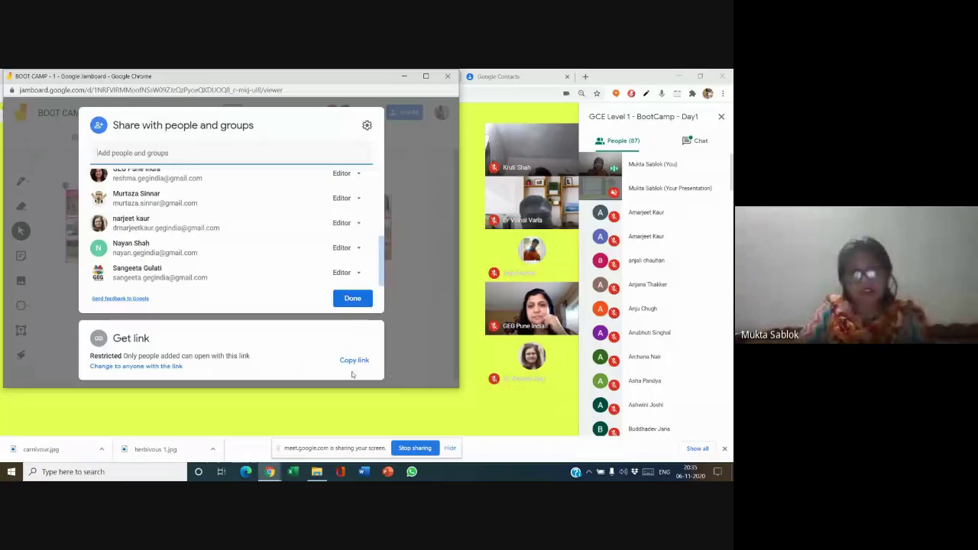
{"action": "scroll", "coordinate": [291, 262], "scroll_direction": "up", "scroll_amount": 4}
{"action": "scroll", "coordinate": [291, 261], "scroll_direction": "down", "scroll_amount": 5}
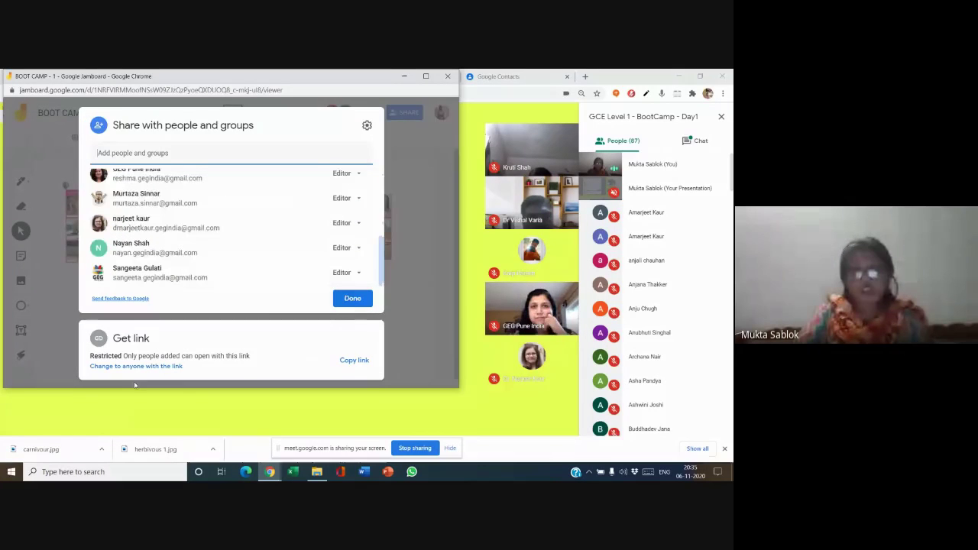
{"action": "left_click", "coordinate": [120, 367]}
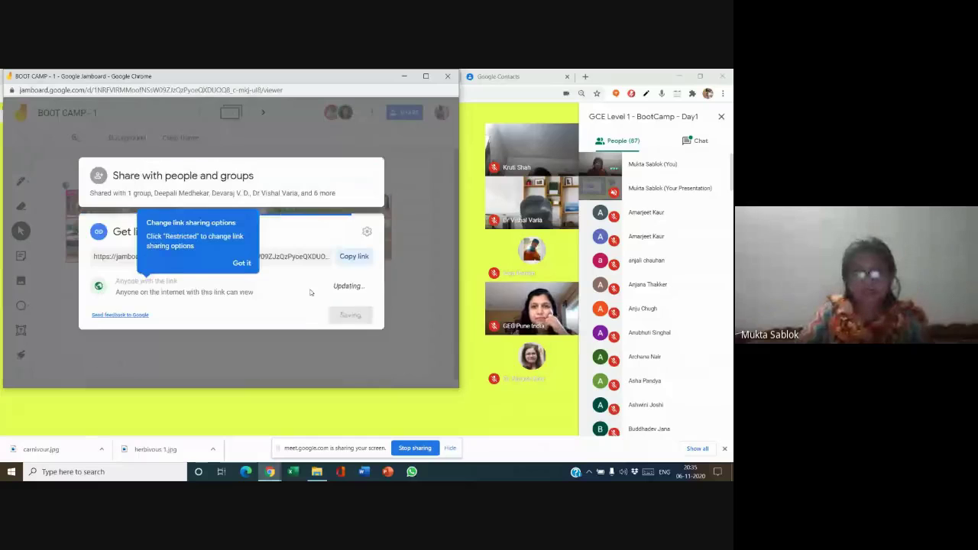
{"action": "left_click", "coordinate": [347, 285]}
{"action": "left_click", "coordinate": [356, 332]}
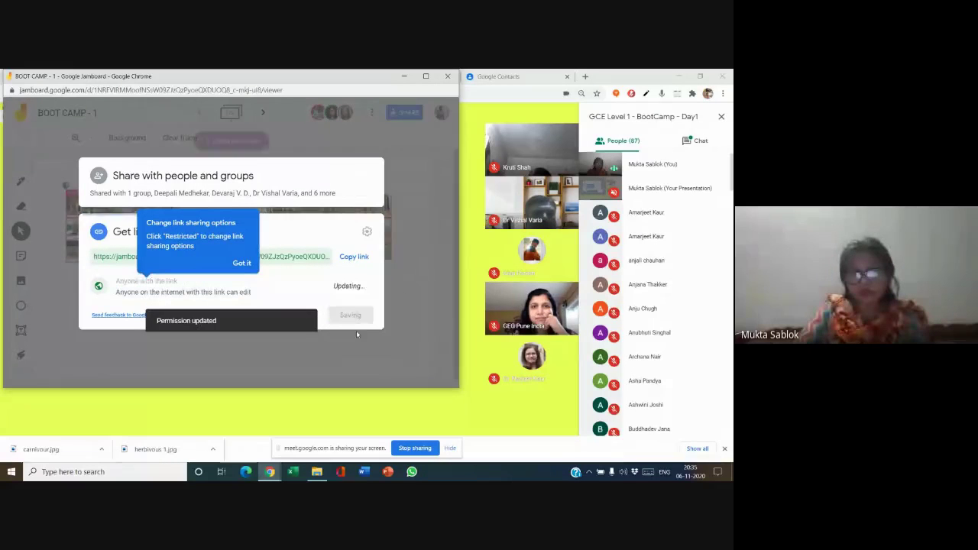
{"action": "left_click", "coordinate": [357, 315]}
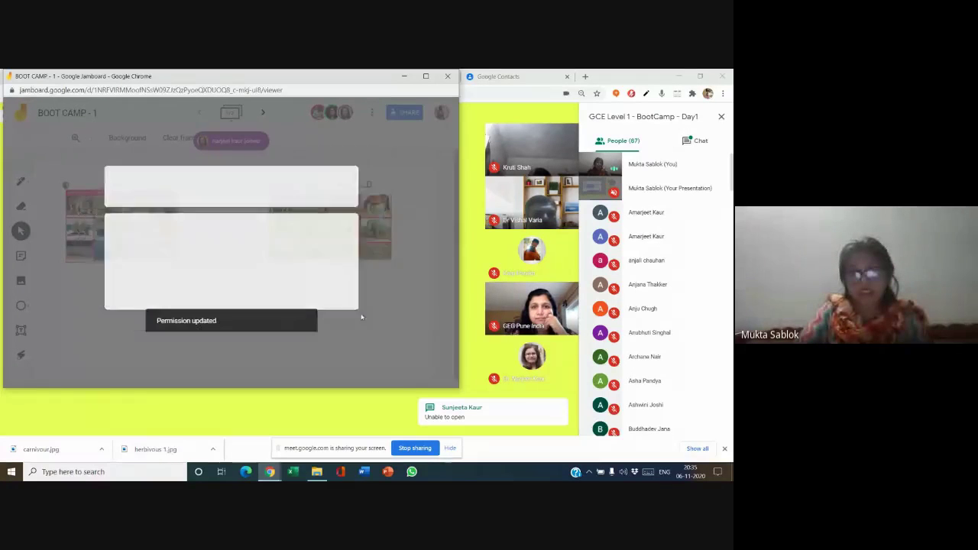
{"action": "left_click", "coordinate": [697, 142]}
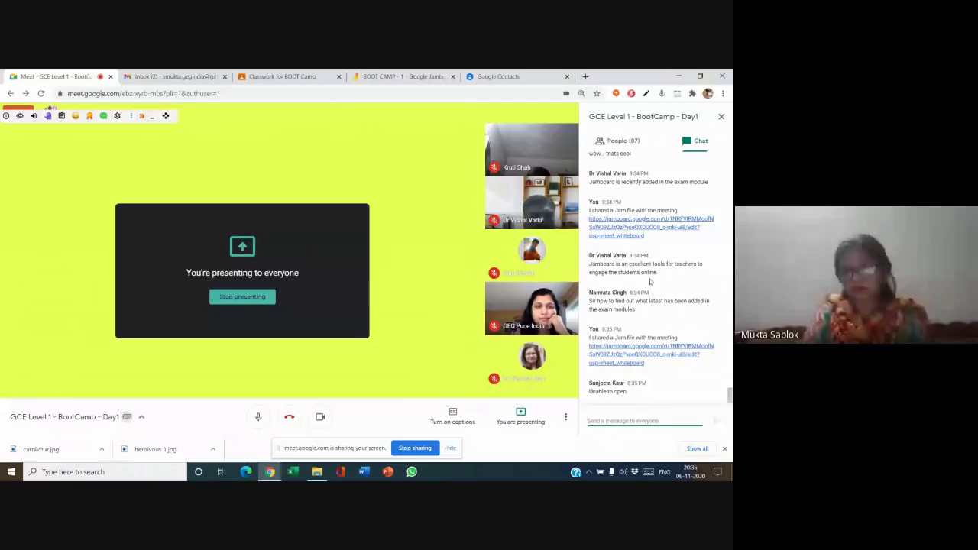
- After using the chat field's context menu, copy the BOOT CAMP - 1 board link from its Share dialog
{"action": "right_click", "coordinate": [619, 420]}
{"action": "left_click", "coordinate": [657, 320]}
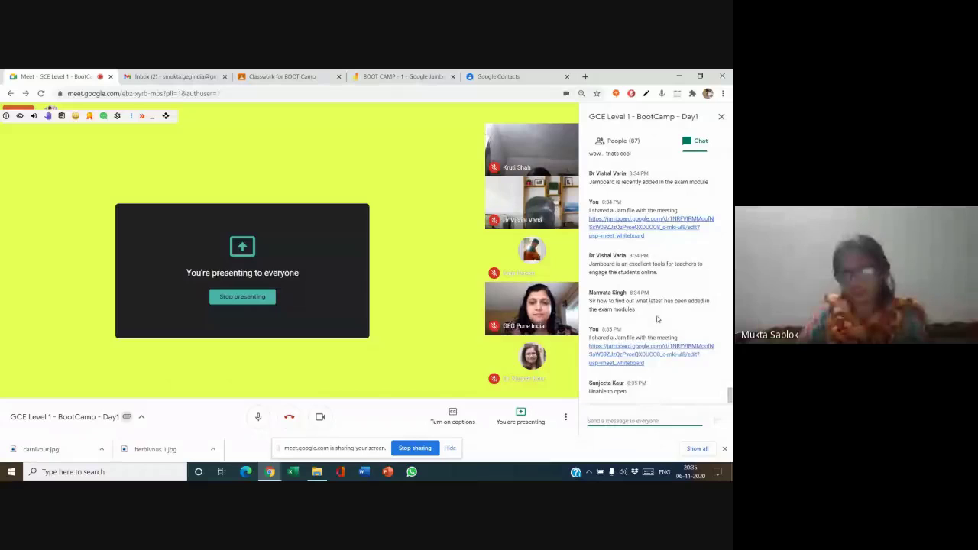
{"action": "left_click", "coordinate": [367, 76]}
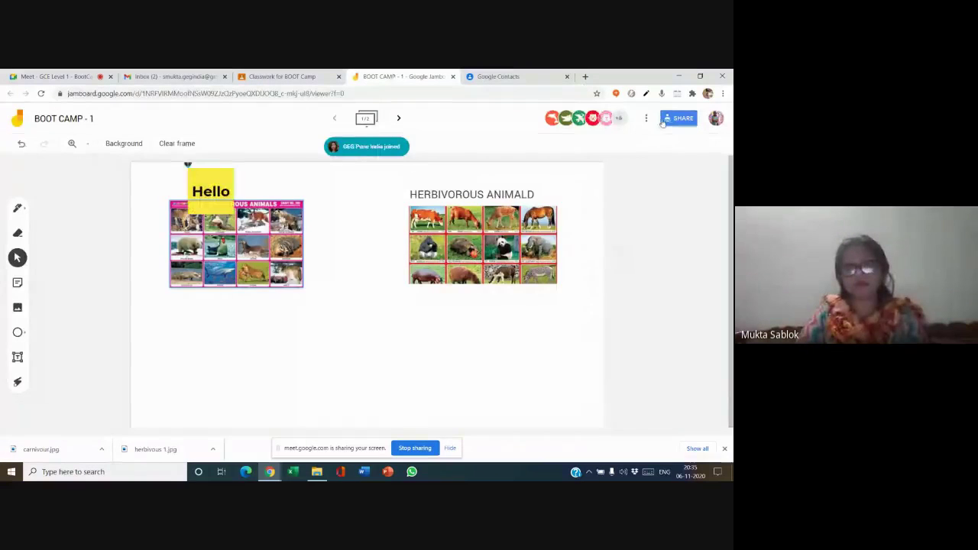
{"action": "left_click", "coordinate": [668, 122]}
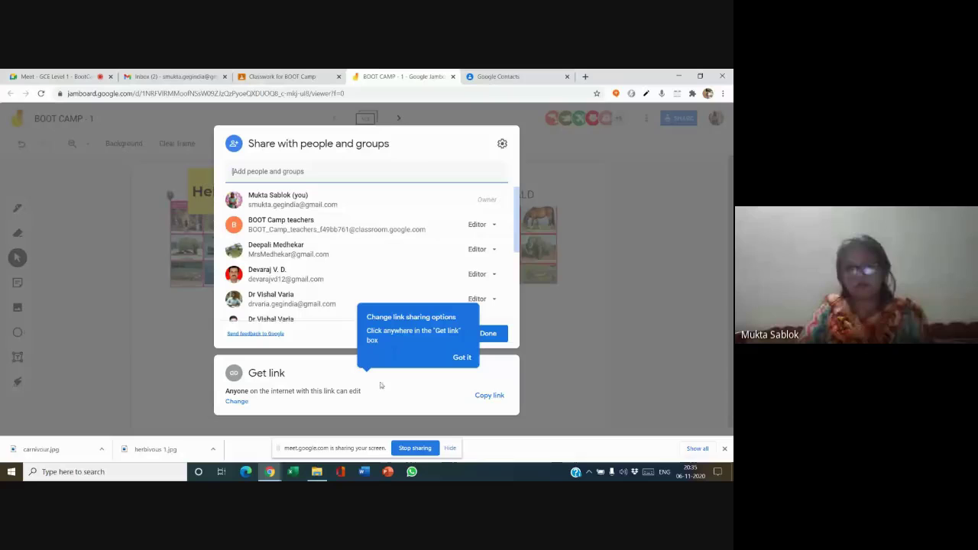
{"action": "left_click", "coordinate": [486, 398]}
{"action": "left_click", "coordinate": [462, 357]}
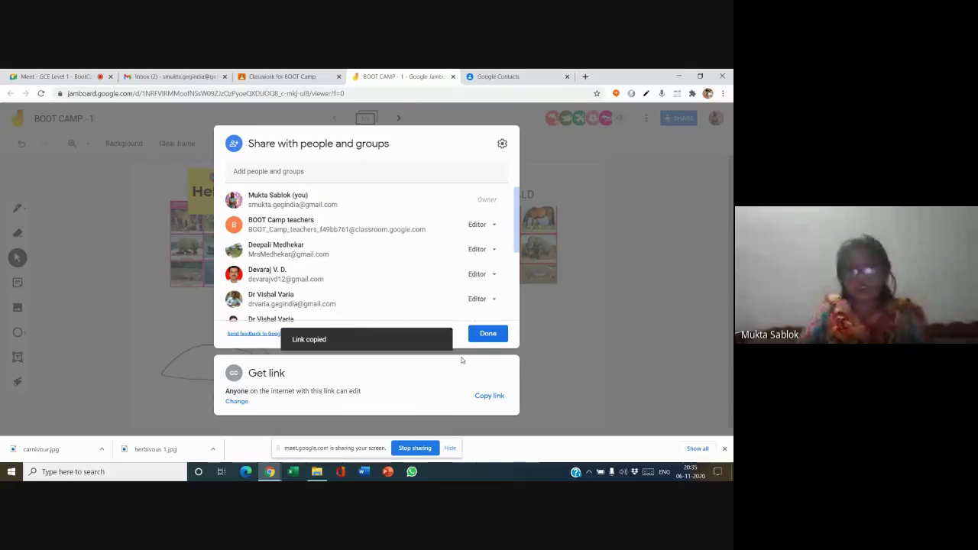
{"action": "left_click", "coordinate": [487, 333]}
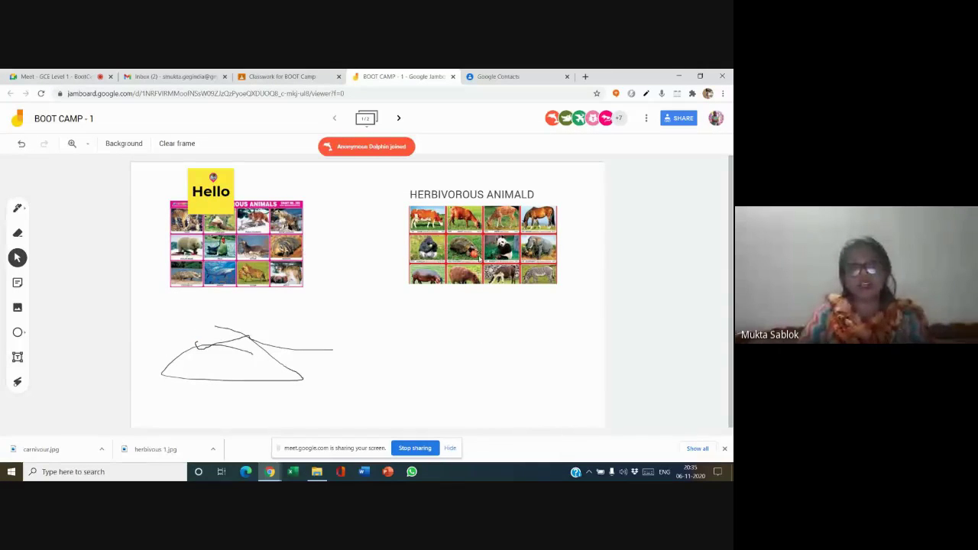
- Move the carnivorous and herbivorous animal images lower on the frame, then start adding an image
{"action": "mouse_move", "coordinate": [246, 246]}
{"action": "left_mouse_down"}
{"action": "mouse_move", "coordinate": [242, 290]}
{"action": "mouse_move", "coordinate": [242, 277]}
{"action": "left_mouse_up"}
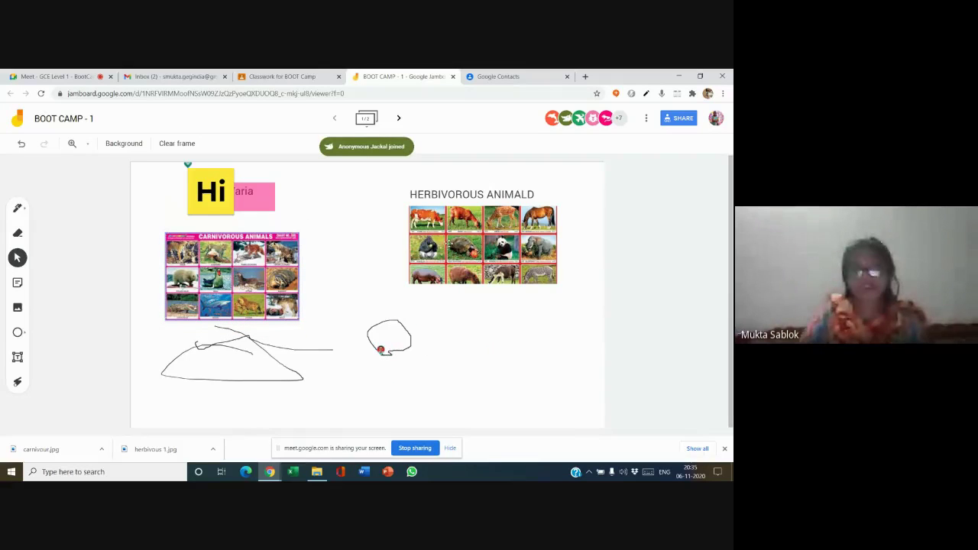
{"action": "left_click_drag", "start_coordinate": [483, 245], "coordinate": [490, 267]}
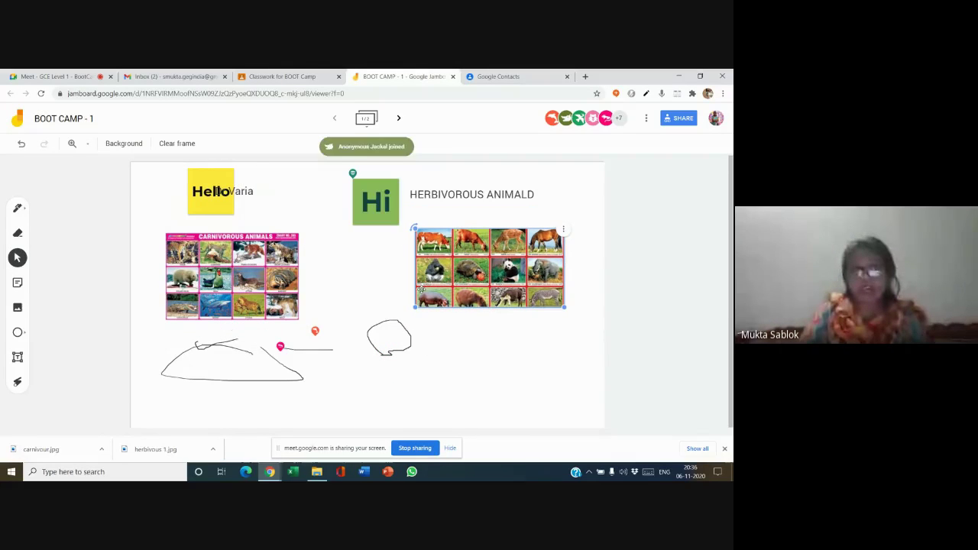
{"action": "left_click", "coordinate": [334, 322]}
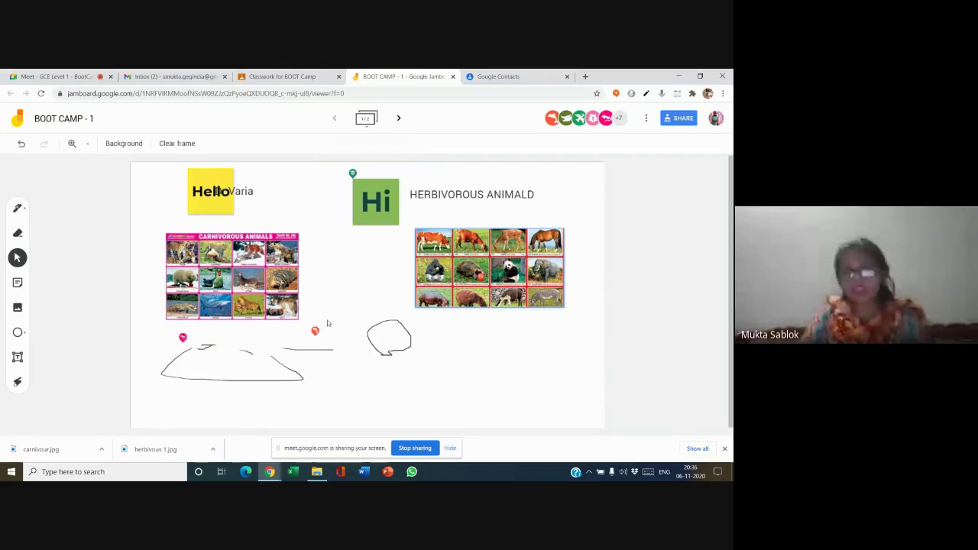
{"action": "left_click", "coordinate": [18, 309]}
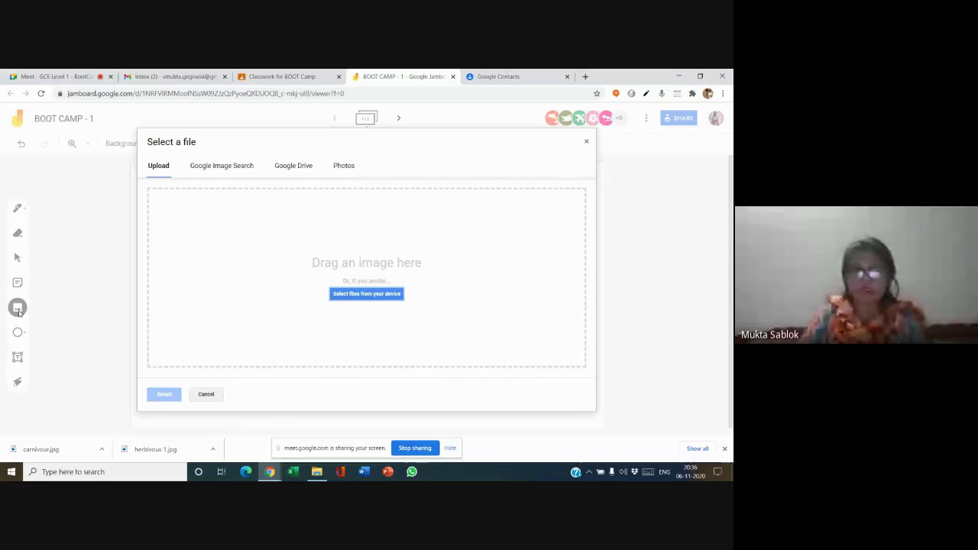
- Browse Google Image Search and Google Drive, close the image picker unused, and select the Hello note
{"action": "left_click", "coordinate": [225, 173]}
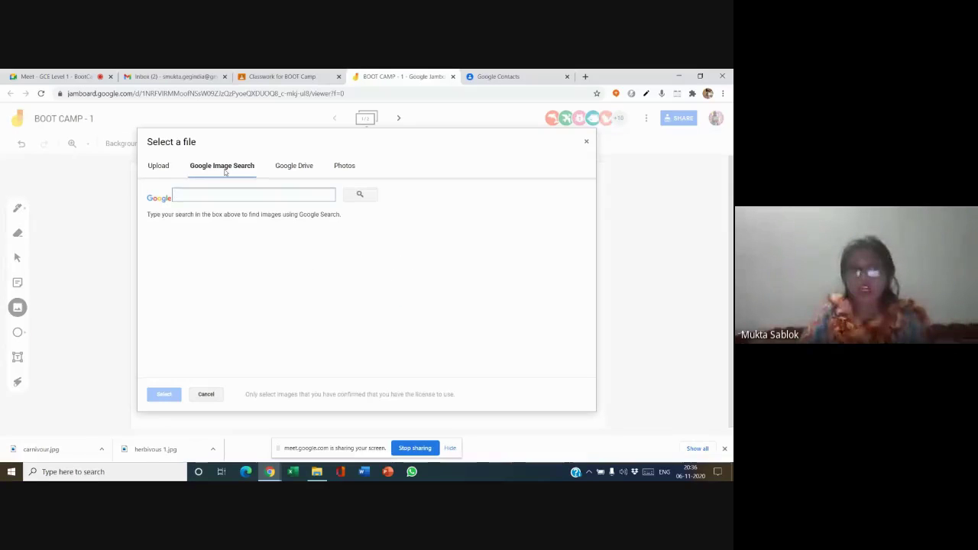
{"action": "left_click", "coordinate": [294, 168]}
{"action": "left_click", "coordinate": [153, 169]}
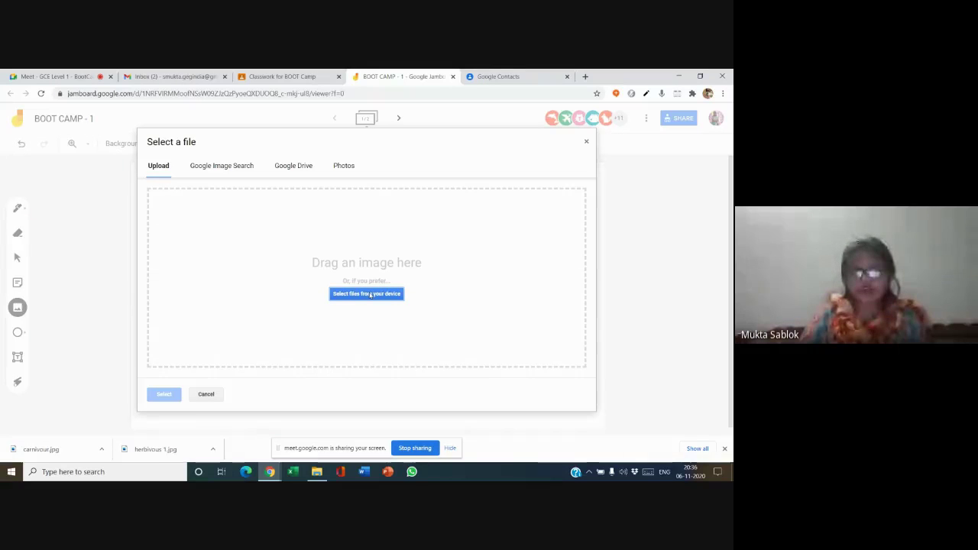
{"action": "left_click", "coordinate": [586, 145]}
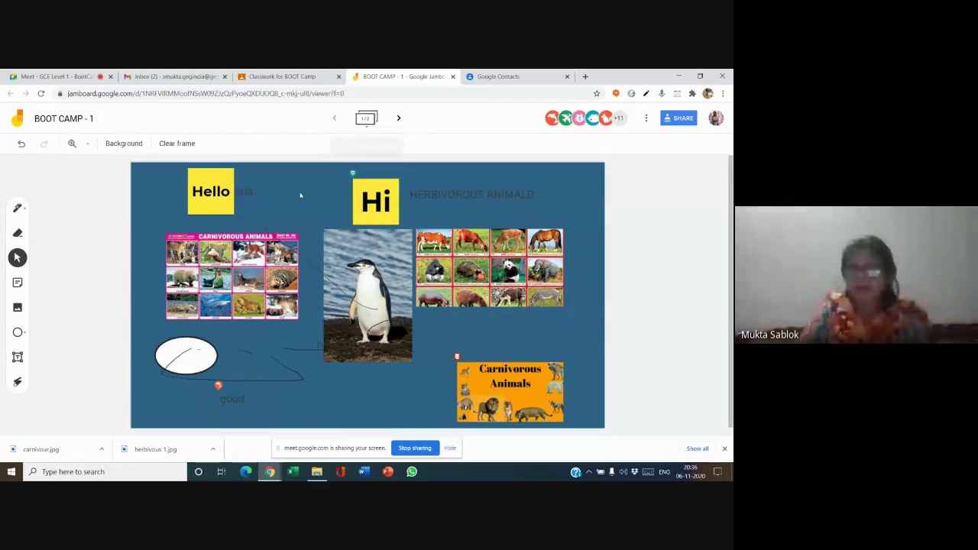
{"action": "left_click", "coordinate": [225, 192]}
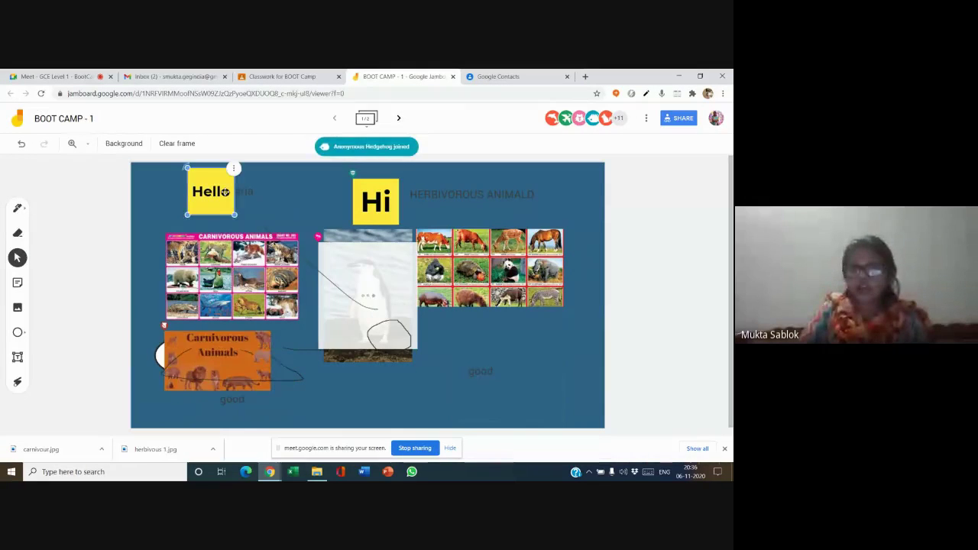
- On the second frame, draw a circle-tool ellipse to the right of the handwritten W
{"action": "left_click", "coordinate": [399, 118]}
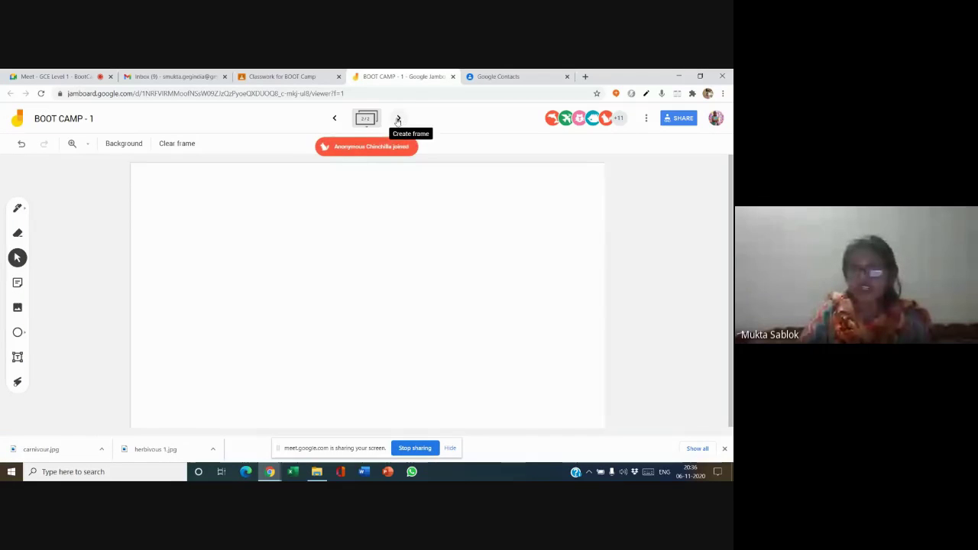
{"action": "left_click", "coordinate": [336, 120]}
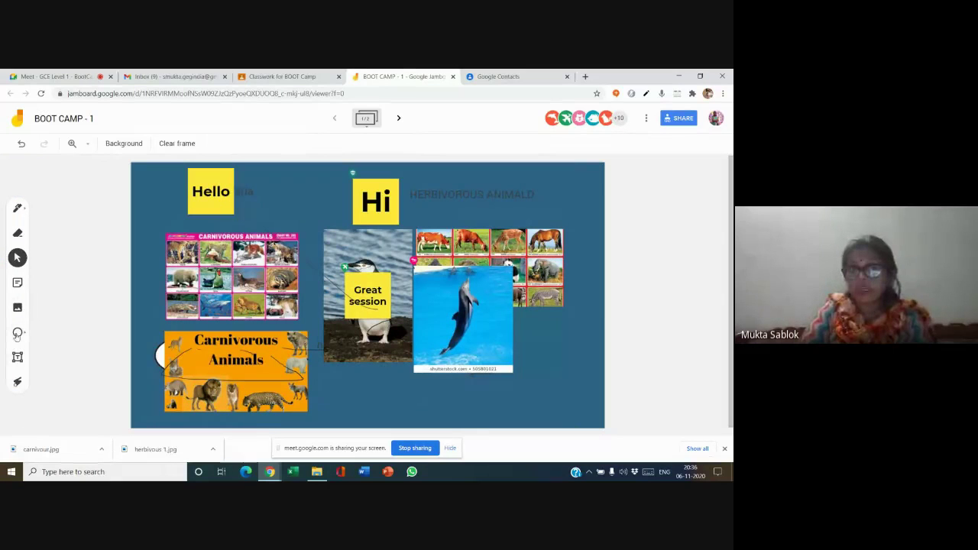
{"action": "left_click", "coordinate": [18, 333]}
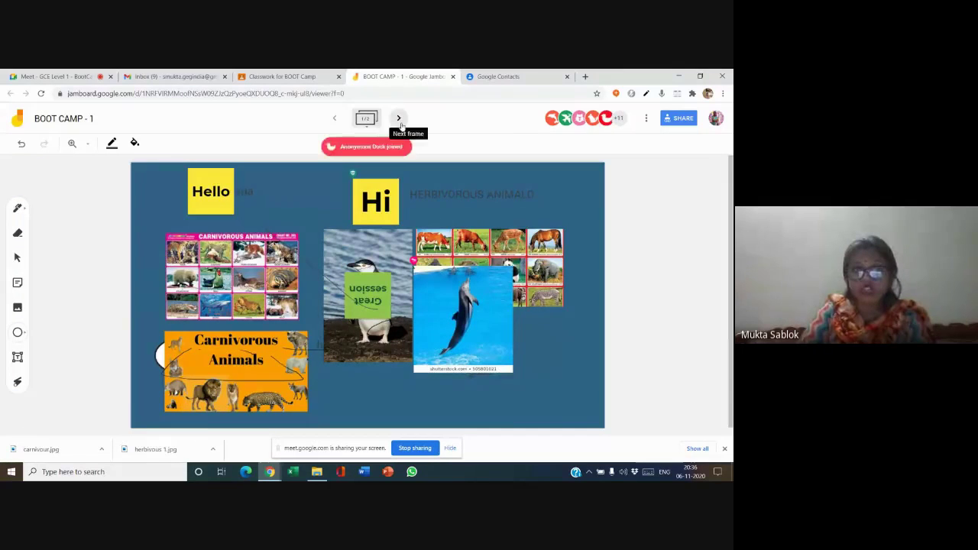
{"action": "left_click", "coordinate": [400, 122]}
{"action": "left_click", "coordinate": [17, 334]}
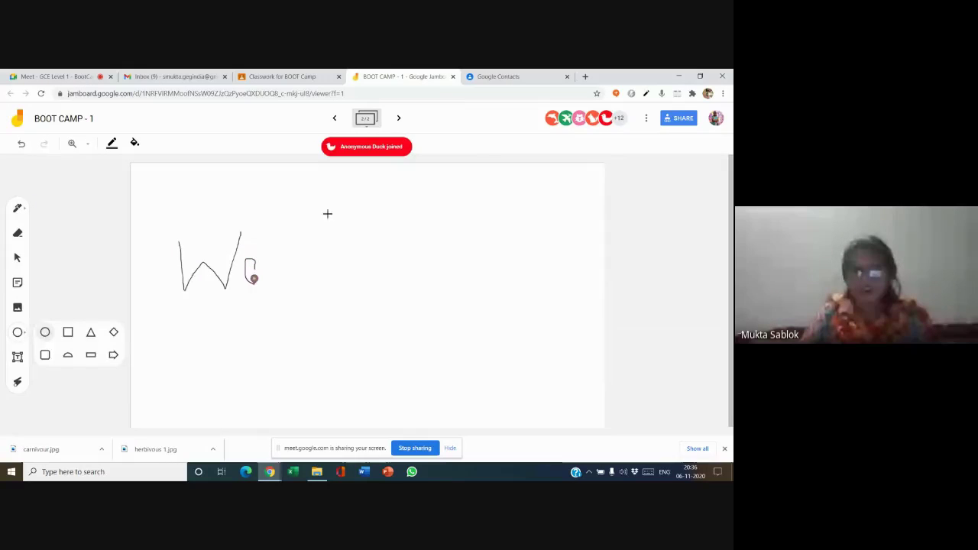
{"action": "left_click_drag", "start_coordinate": [327, 214], "coordinate": [460, 301]}
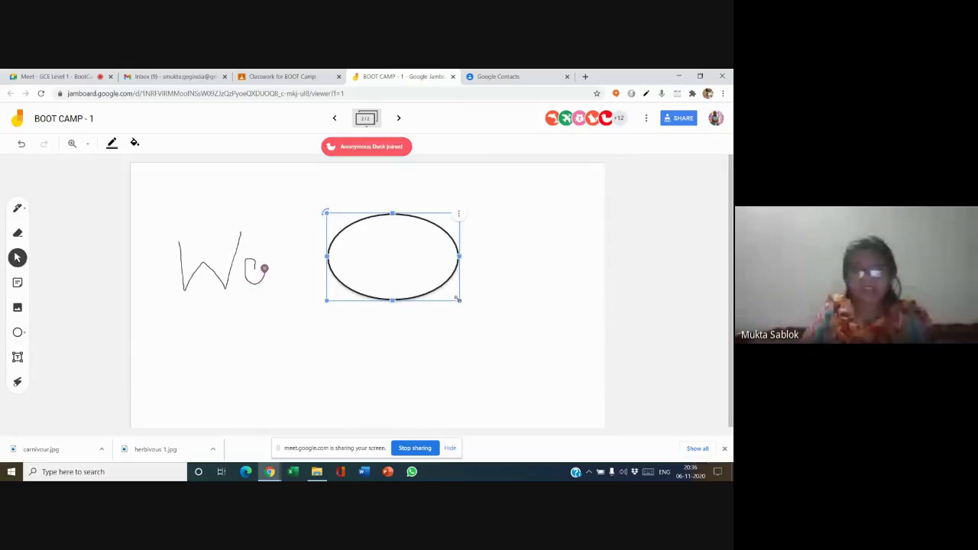
- Add an empty text box below the handwritten letters
{"action": "left_click", "coordinate": [18, 357]}
{"action": "left_click_drag", "start_coordinate": [211, 317], "coordinate": [319, 345]}
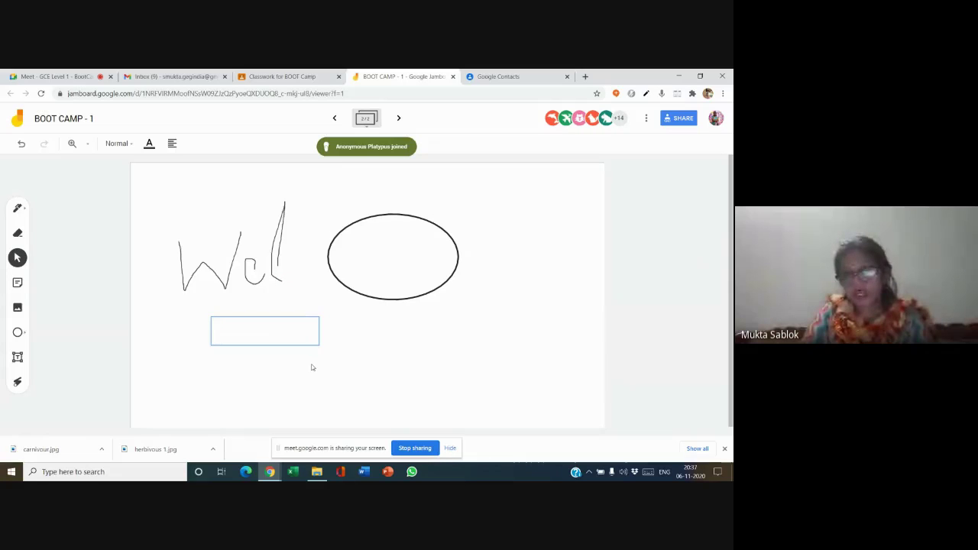
{"action": "left_click", "coordinate": [275, 335]}
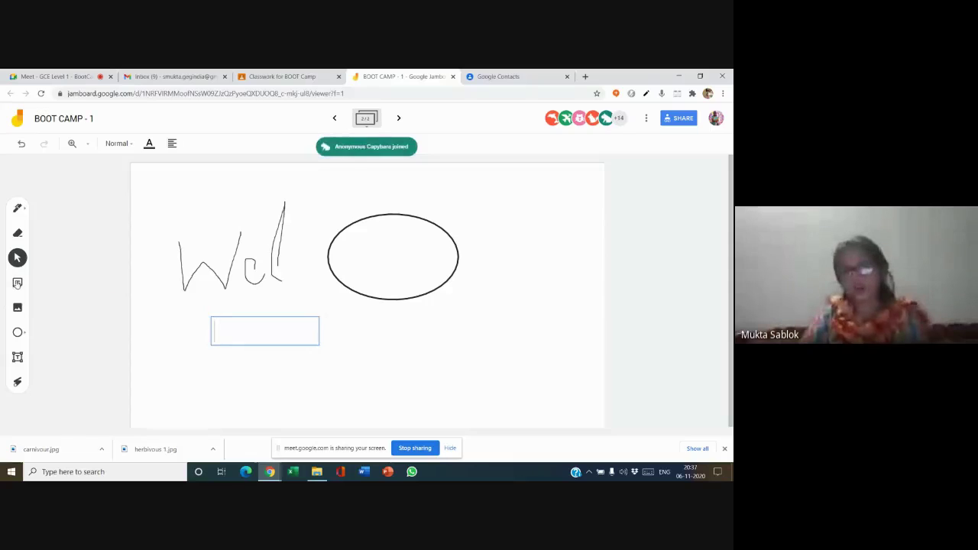
- Add a yellow sticky note bearing the presenter's name
{"action": "left_click", "coordinate": [17, 282]}
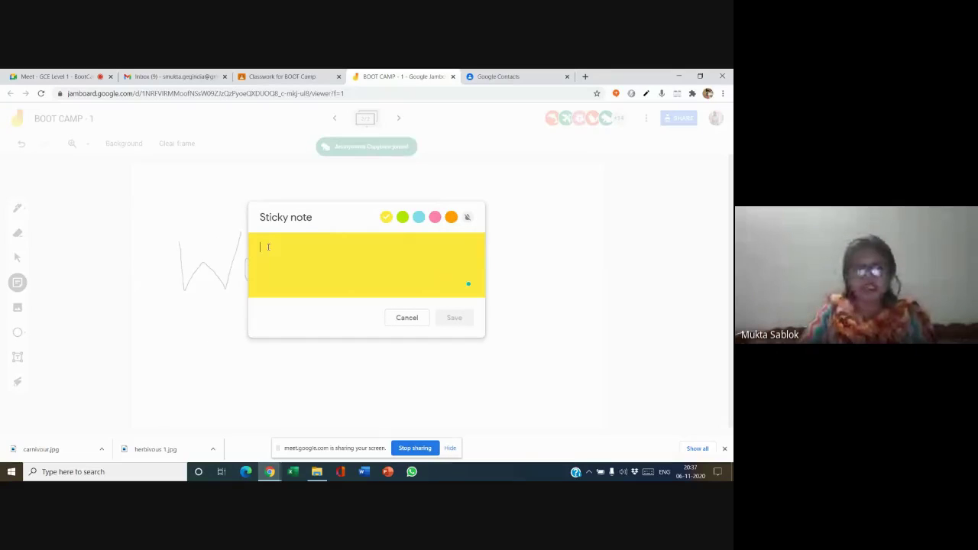
{"action": "type", "text": "Mukta"}
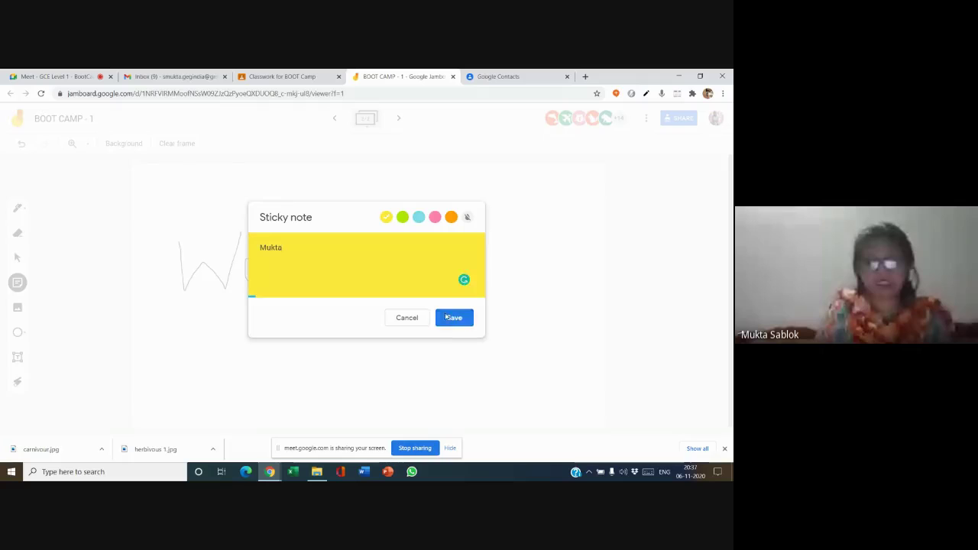
{"action": "left_click", "coordinate": [454, 317]}
{"action": "left_click", "coordinate": [417, 320]}
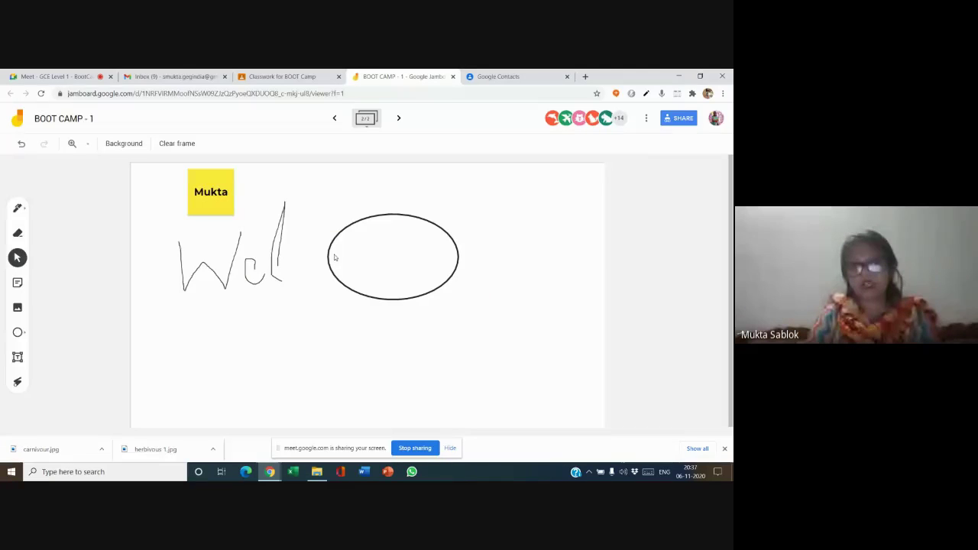
- Move the first sticky note into the frame's top-left corner and show the jam's More Actions list
{"action": "left_click_drag", "start_coordinate": [201, 194], "coordinate": [147, 189]}
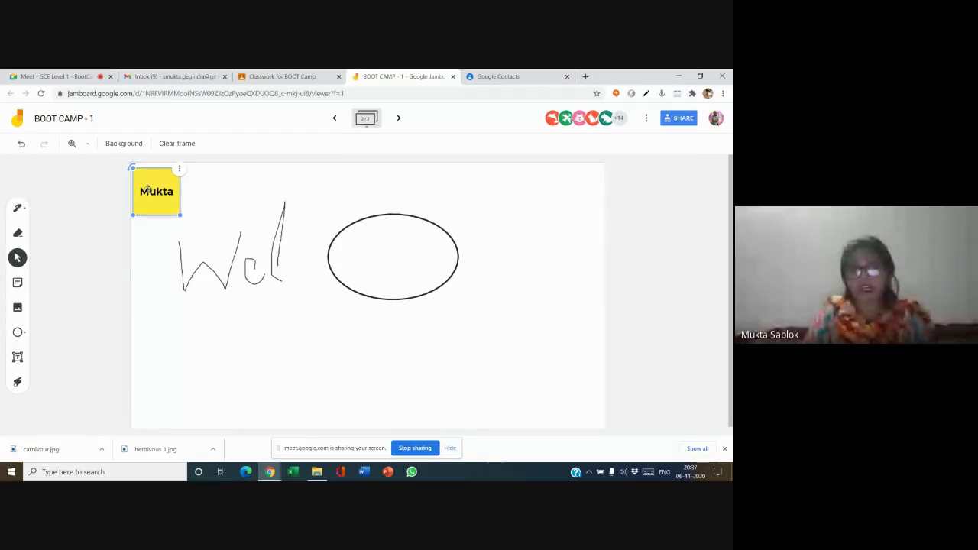
{"action": "left_click", "coordinate": [247, 181]}
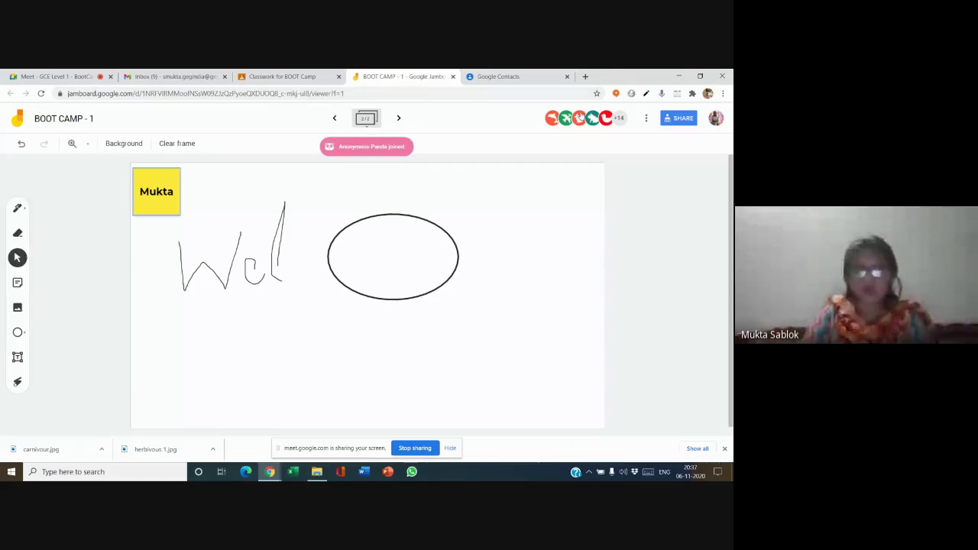
{"action": "left_click", "coordinate": [647, 120]}
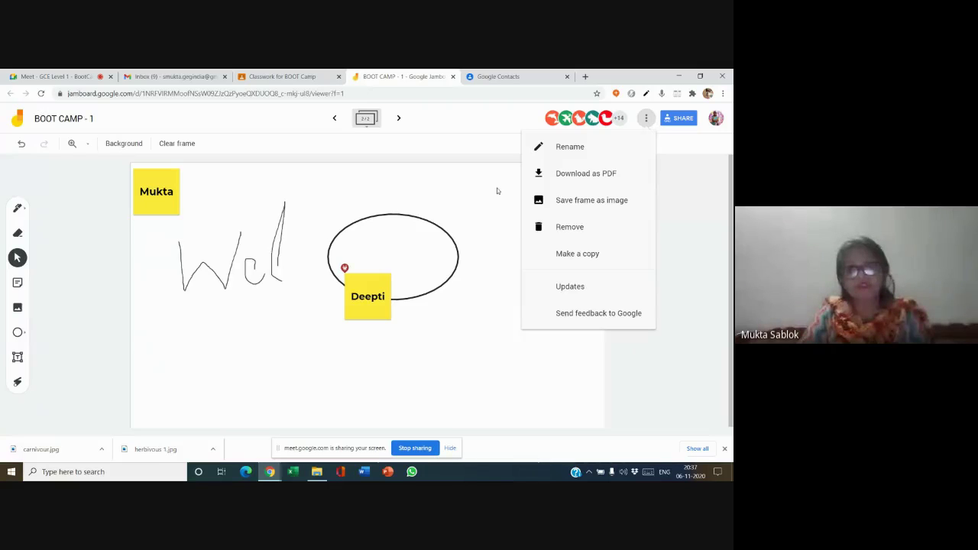
- Dismiss the actions list and confirm the jam name stays BOOT CAMP - 1
{"action": "left_click", "coordinate": [91, 123]}
{"action": "left_click", "coordinate": [91, 122]}
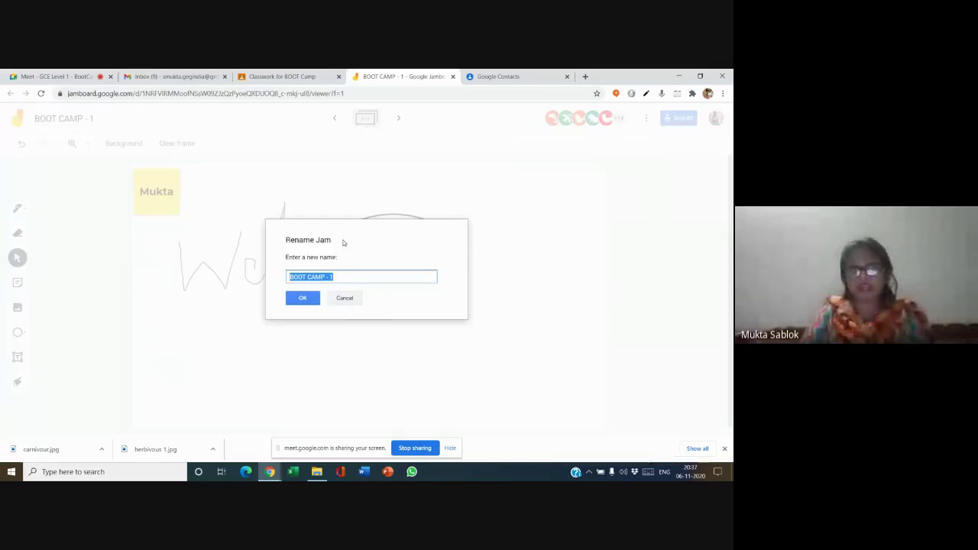
{"action": "left_click", "coordinate": [338, 279]}
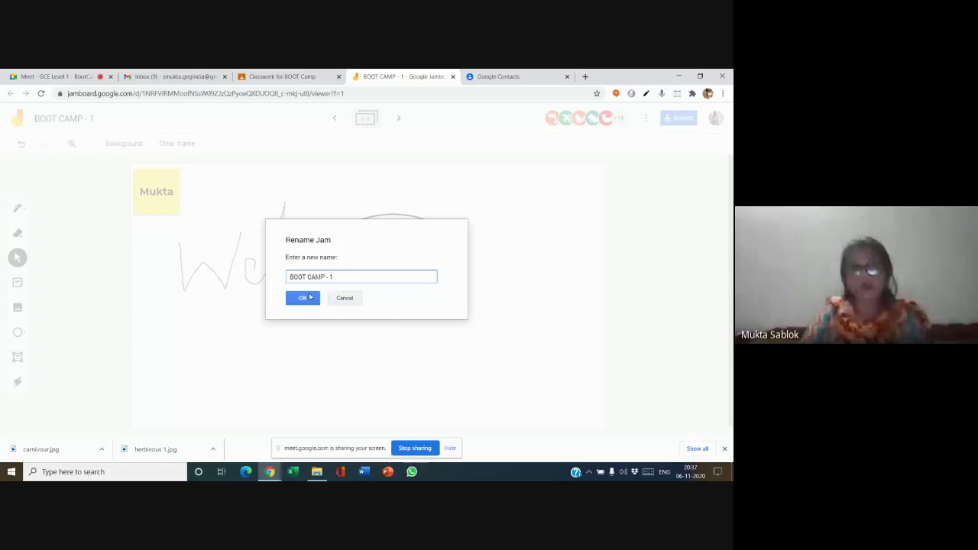
{"action": "left_click", "coordinate": [302, 297]}
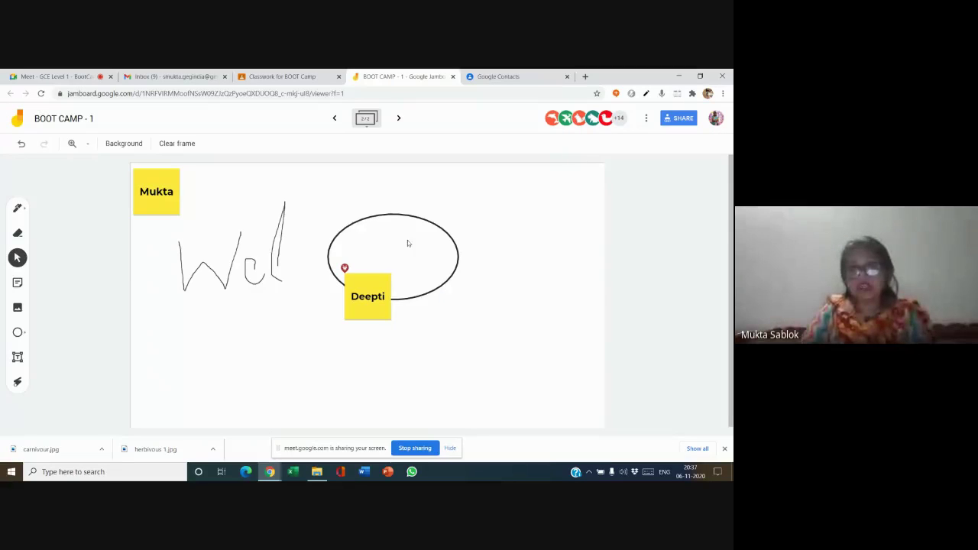
- Move the overlapping sticky note above the oval and review sharing settings without changes
{"action": "left_click_drag", "start_coordinate": [367, 292], "coordinate": [330, 200]}
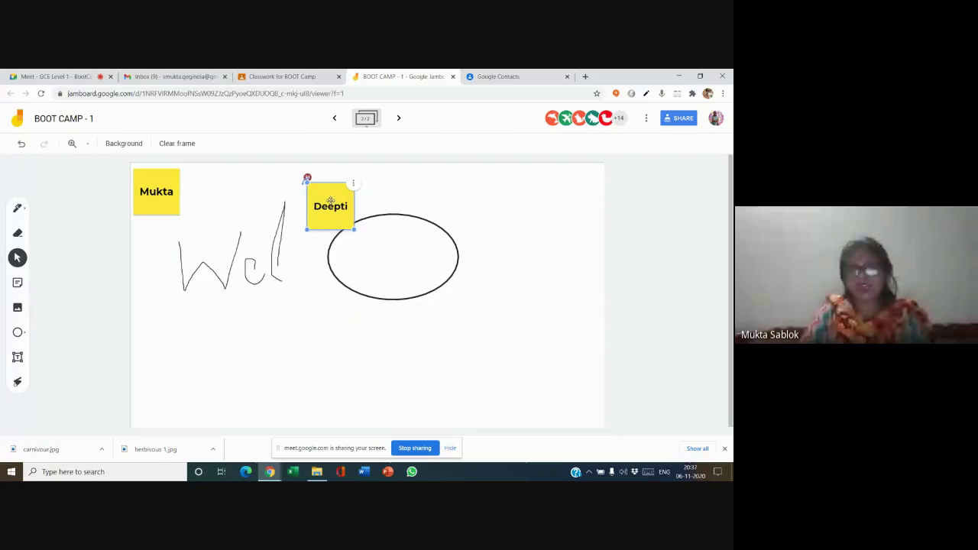
{"action": "left_click", "coordinate": [701, 165]}
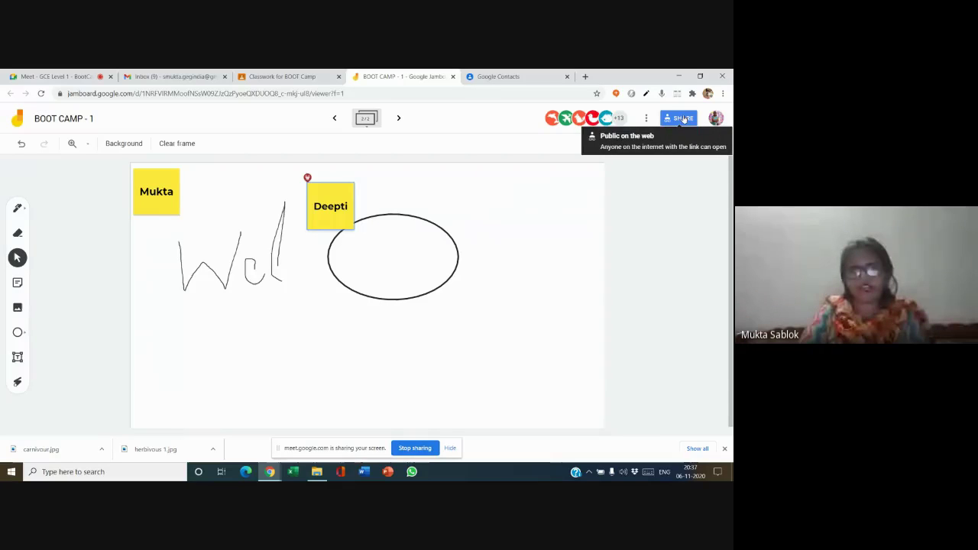
{"action": "left_click", "coordinate": [681, 119]}
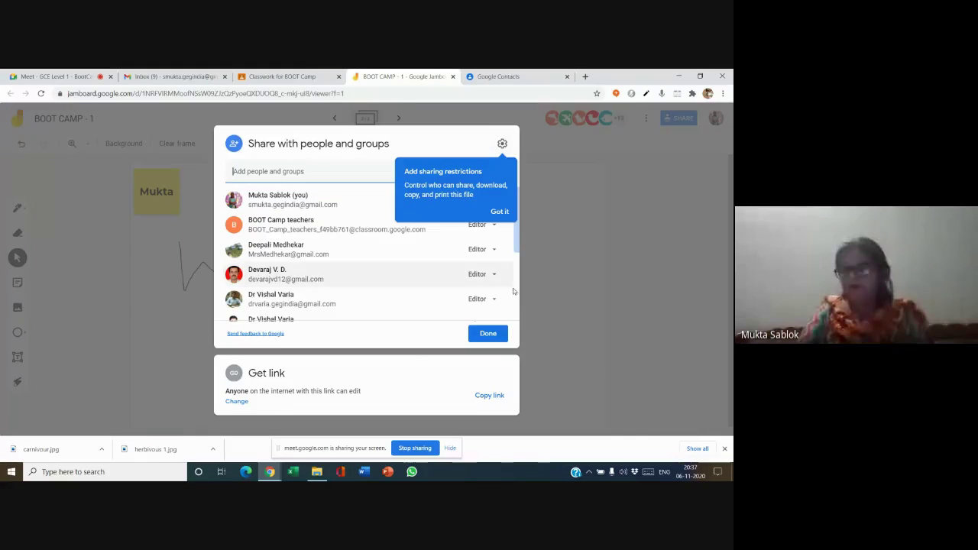
{"action": "left_click", "coordinate": [587, 307]}
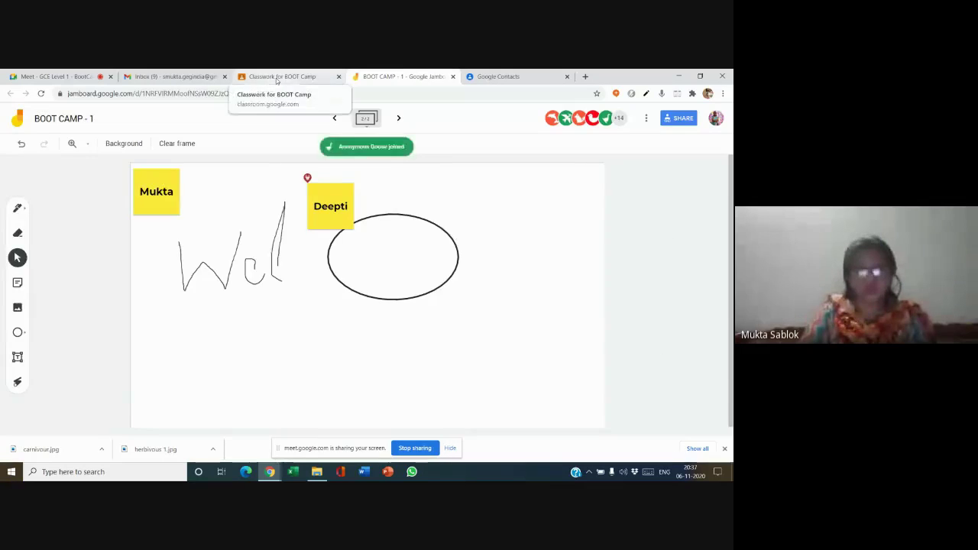
- On BOOT Camp's Classwork page, create a new assignment titled 'Ass 1'
{"action": "left_click", "coordinate": [277, 81]}
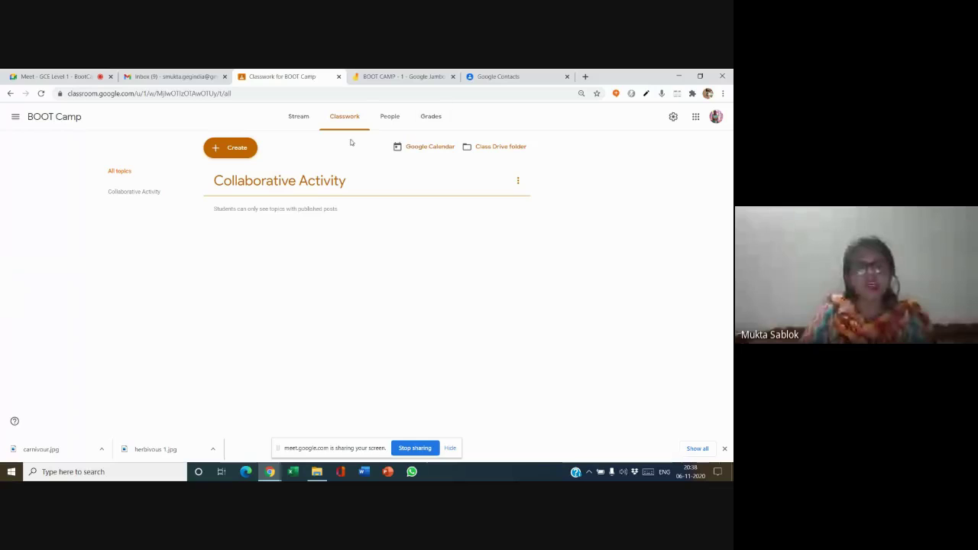
{"action": "left_click", "coordinate": [221, 151]}
{"action": "left_click", "coordinate": [222, 176]}
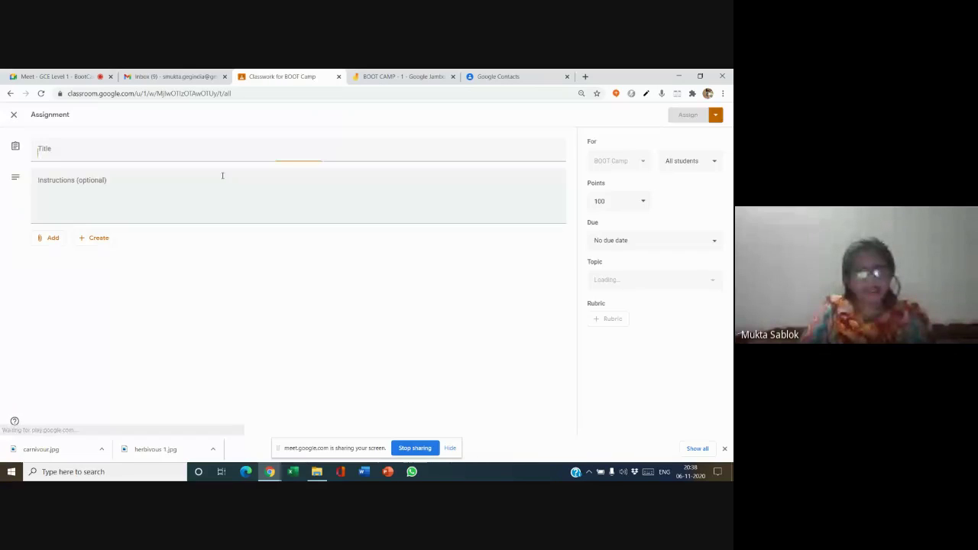
{"action": "type", "text": "Ass 1"}
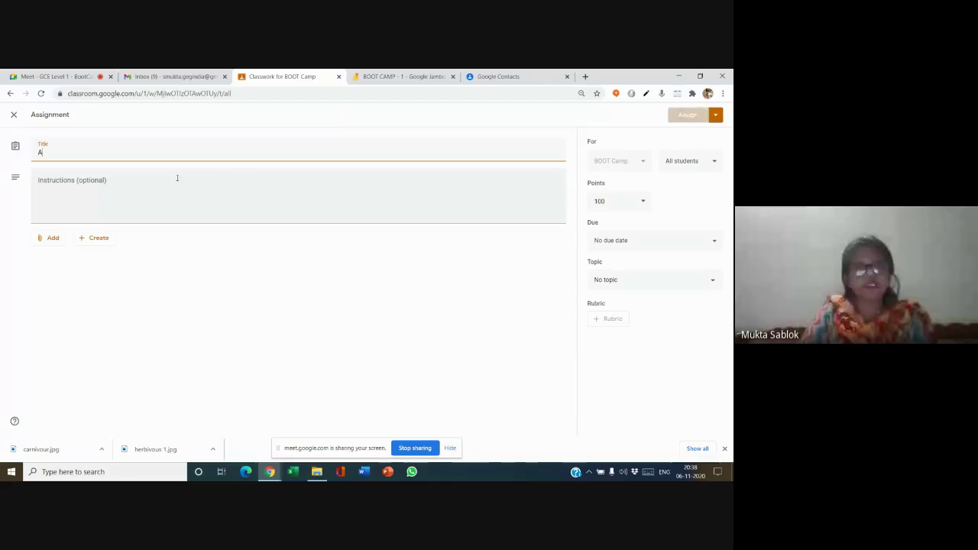
- Attach the BOOT CAMP - 1 jam from Google Drive
{"action": "left_click", "coordinate": [50, 238]}
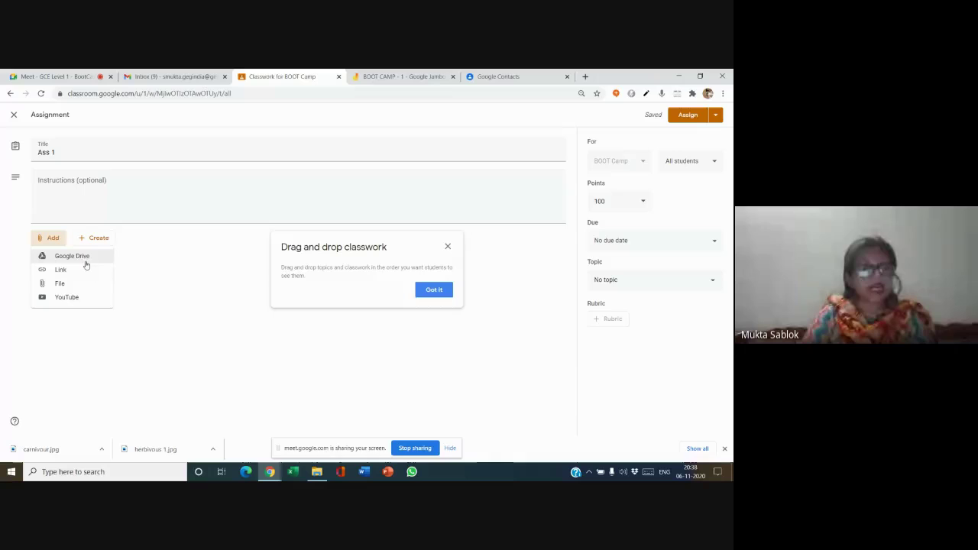
{"action": "left_click", "coordinate": [89, 260]}
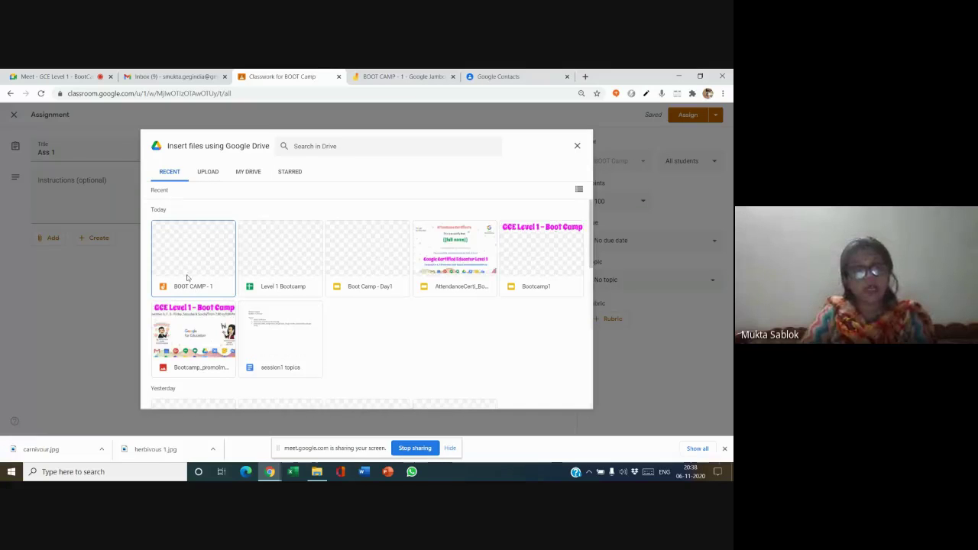
{"action": "double_click", "coordinate": [188, 243]}
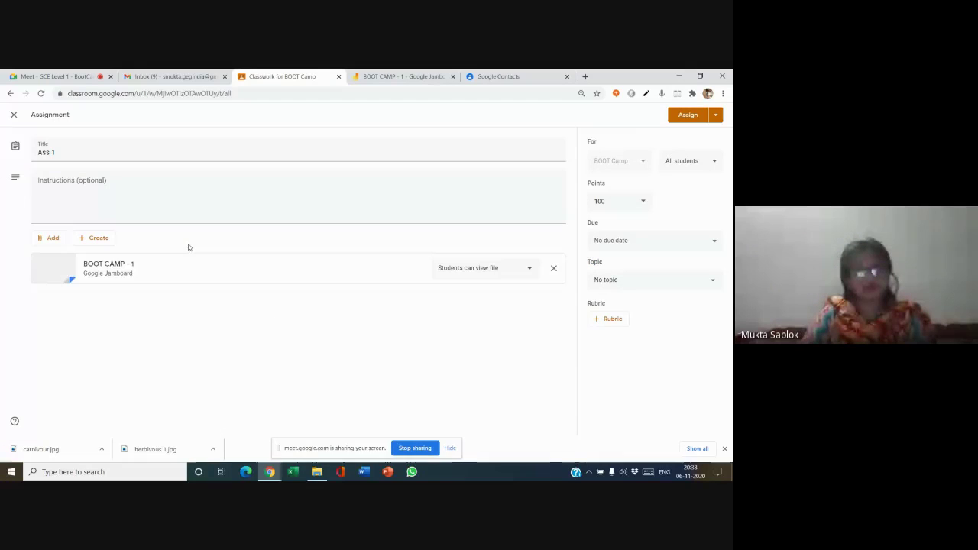
- Set the BOOT CAMP - 1 attachment to 'Make a copy for each student' and assign Ass 1
{"action": "left_click", "coordinate": [485, 271]}
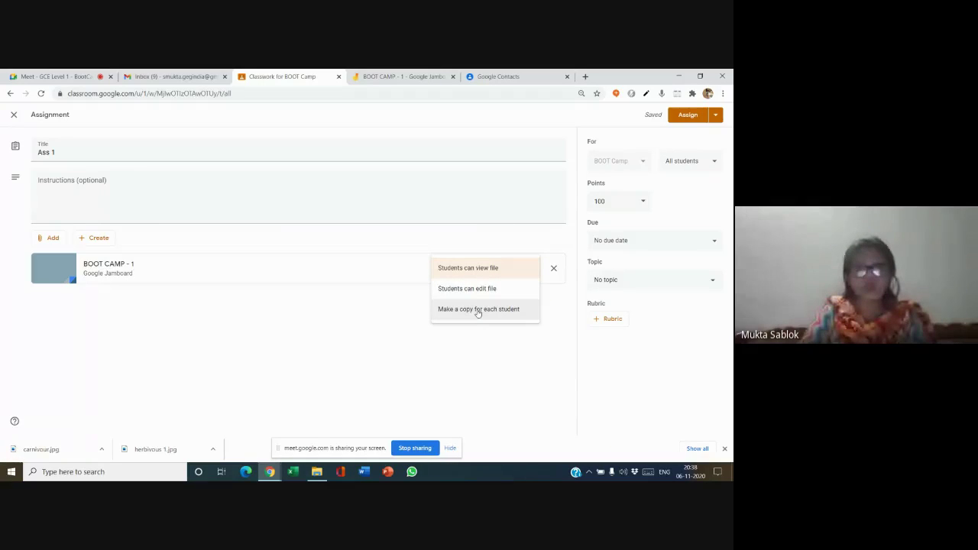
{"action": "left_click", "coordinate": [478, 310]}
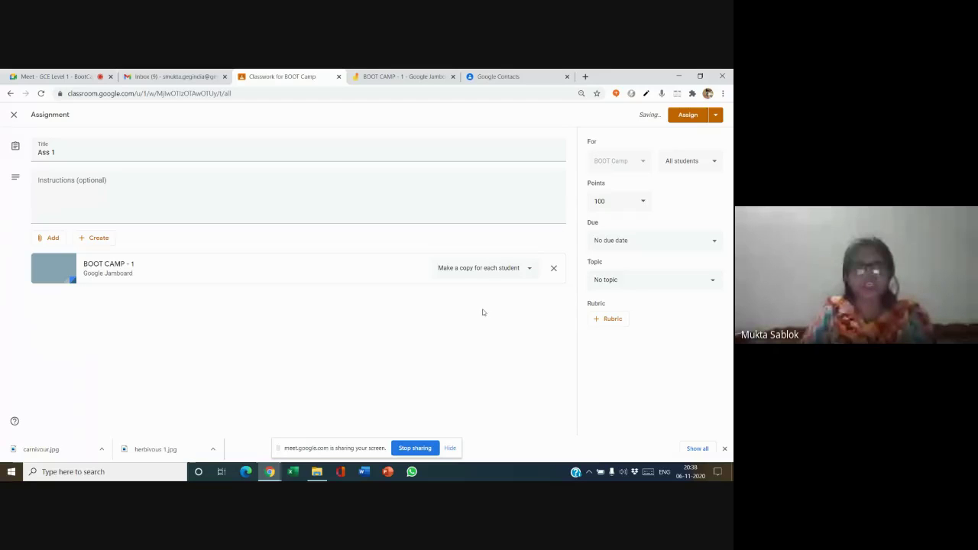
{"action": "left_click", "coordinate": [687, 116]}
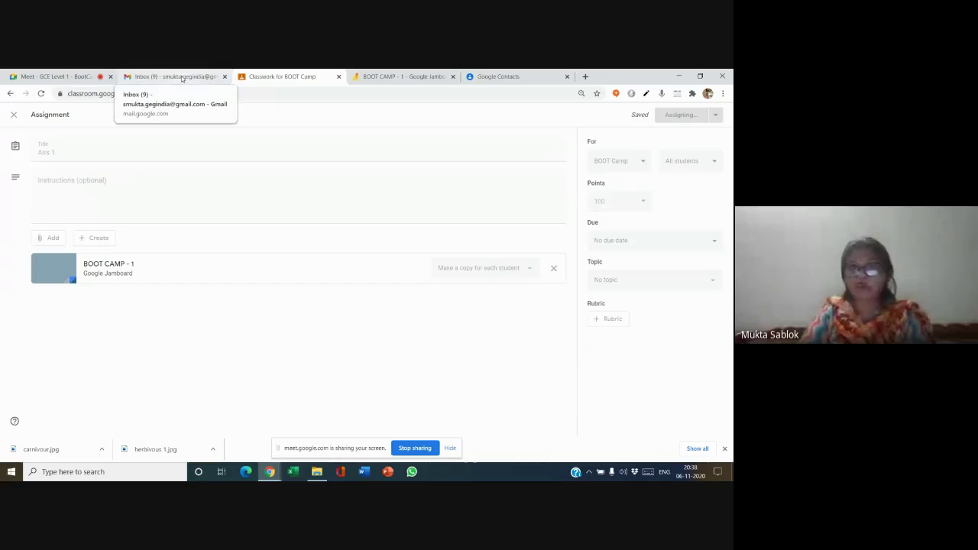
- Return to the Meet call, show the 88-person participant list, and turn off microphone and camera
{"action": "left_click", "coordinate": [61, 77]}
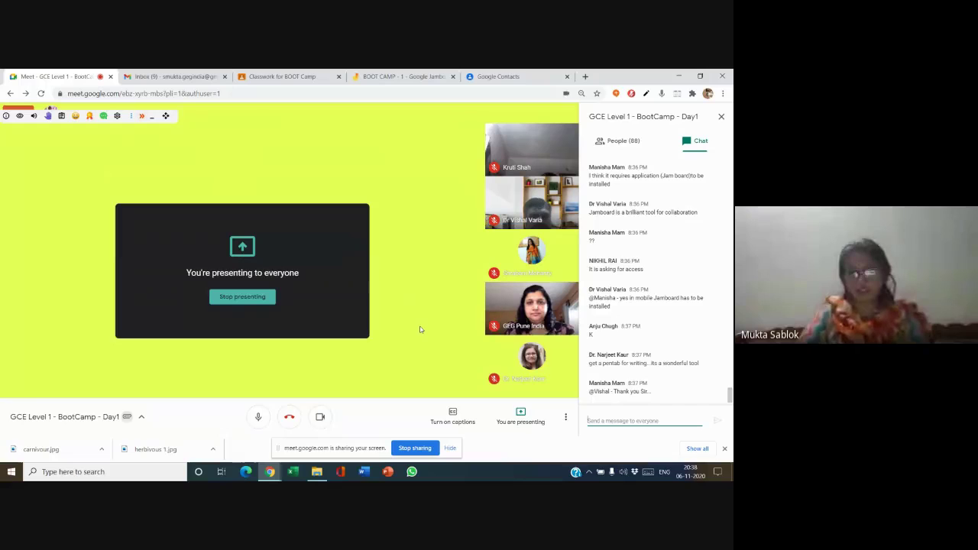
{"action": "left_click", "coordinate": [619, 141]}
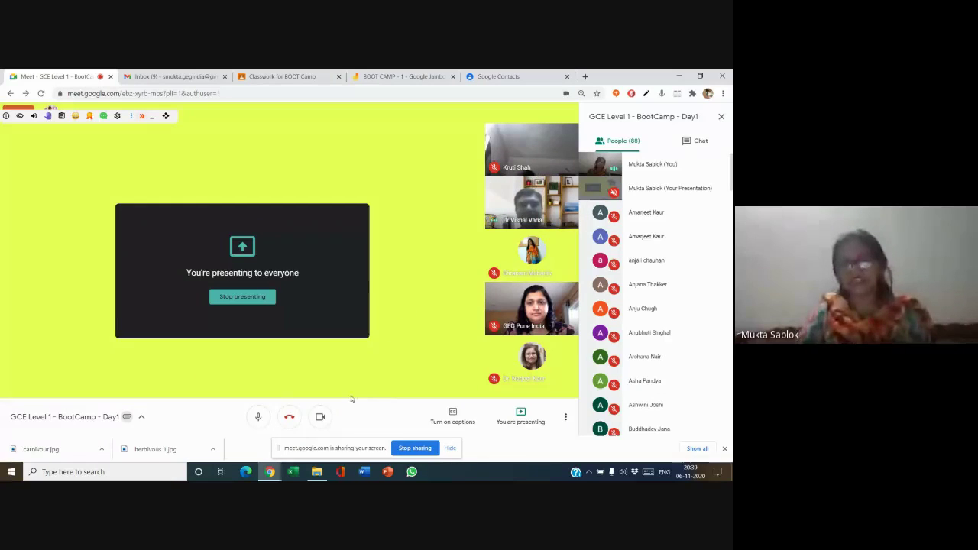
{"action": "left_click", "coordinate": [259, 417]}
{"action": "left_click", "coordinate": [320, 418]}
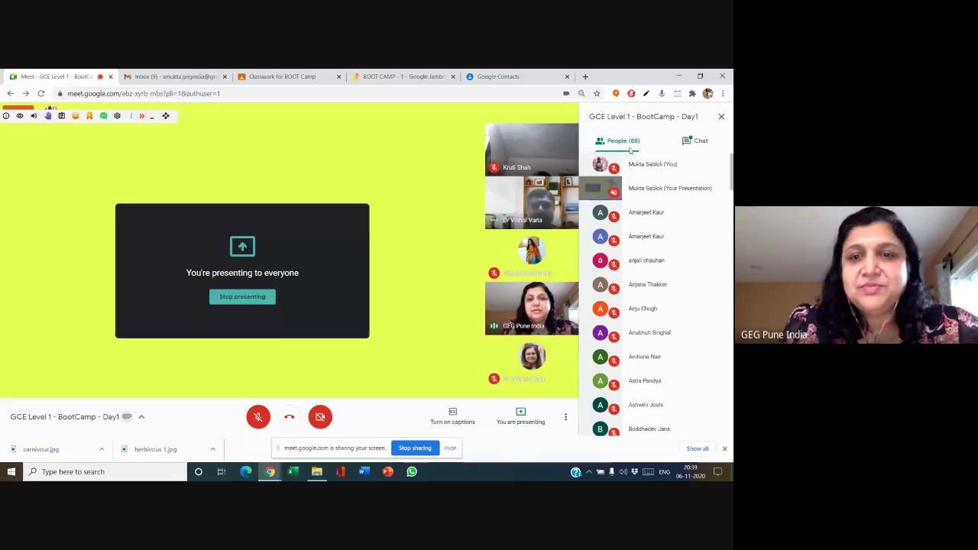
- Show the meeting chat, typing and erasing a few stray characters in the message box
{"action": "left_click", "coordinate": [701, 142]}
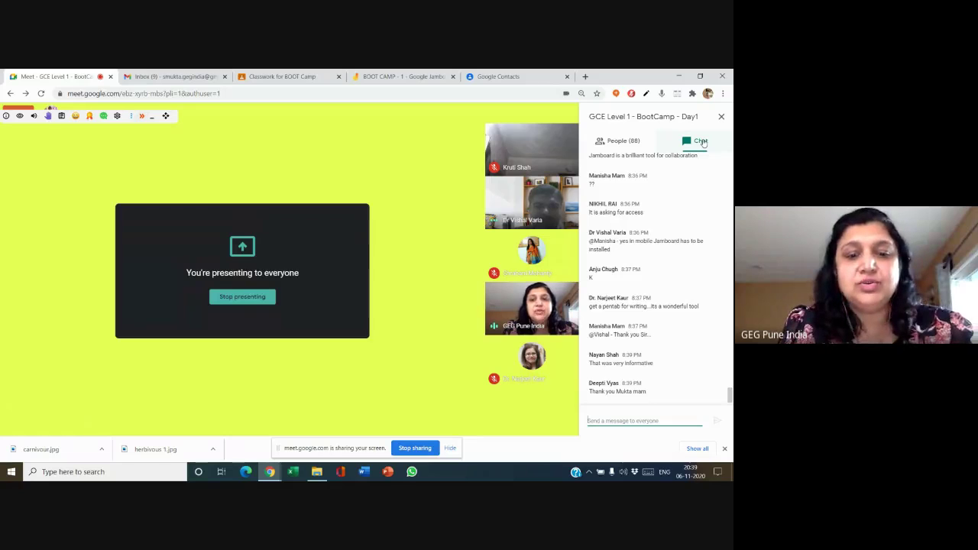
{"action": "type", "text": "B"}
{"action": "key", "text": "BackSpace"}
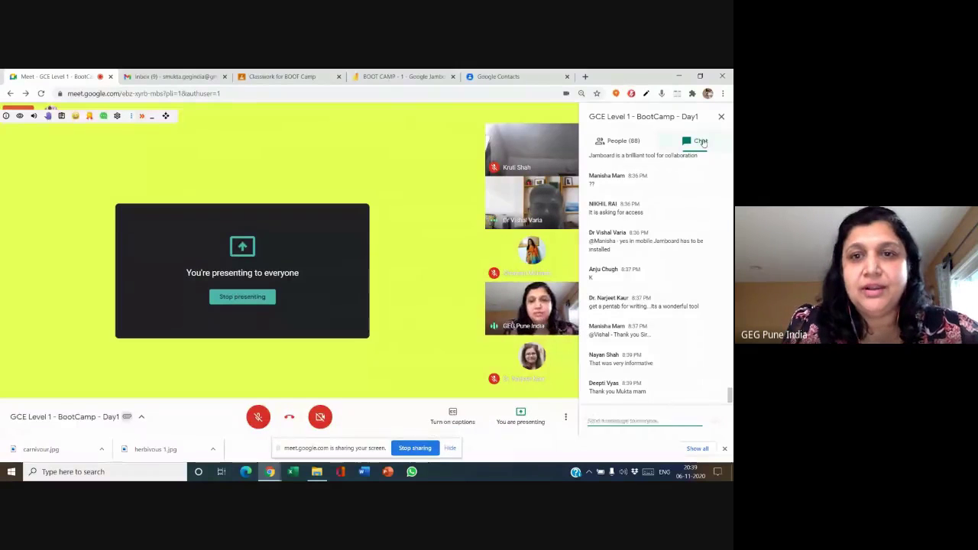
{"action": "type", "text": "B"}
{"action": "key", "text": "BackSpace"}
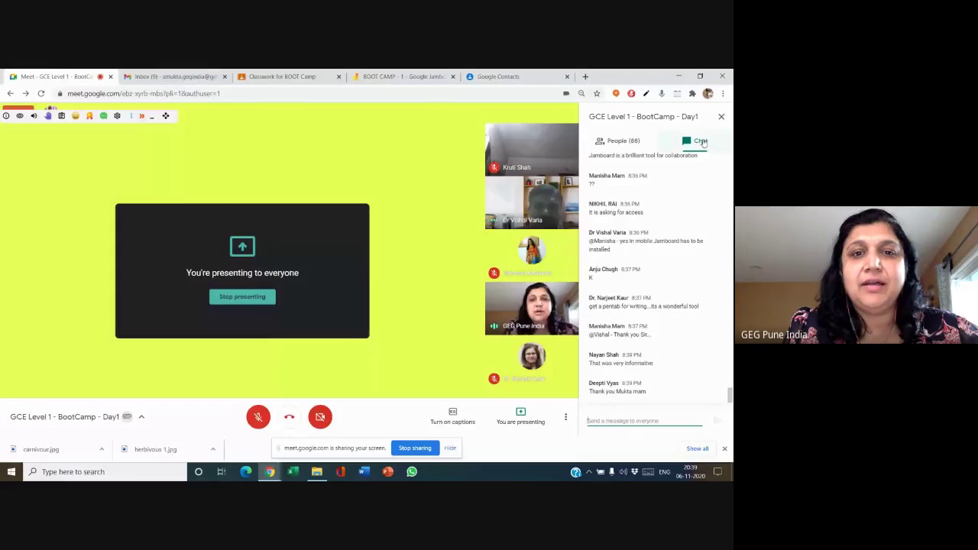
{"action": "type", "text": "tHA"}
{"action": "key", "text": "BackSpace"}
{"action": "key", "text": "BackSpace"}
{"action": "key", "text": "BackSpace"}
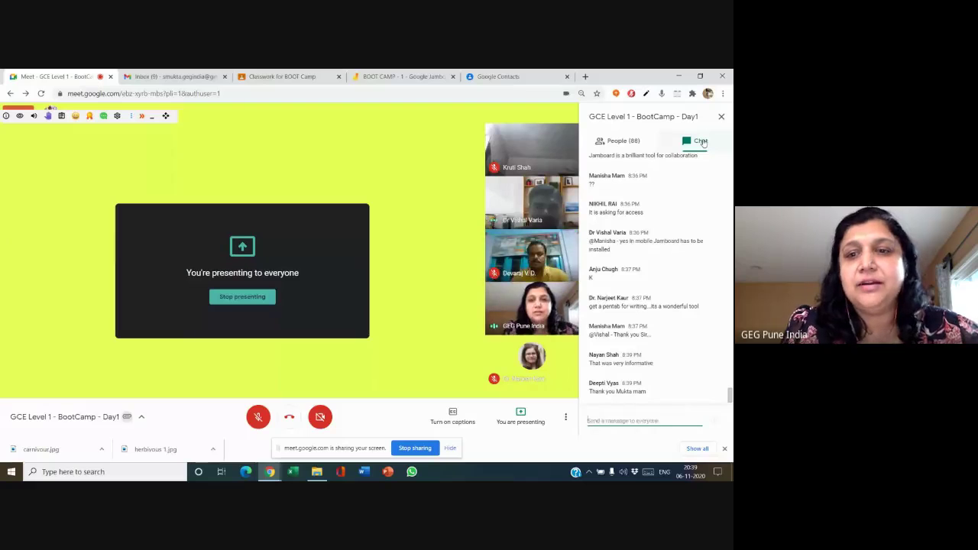